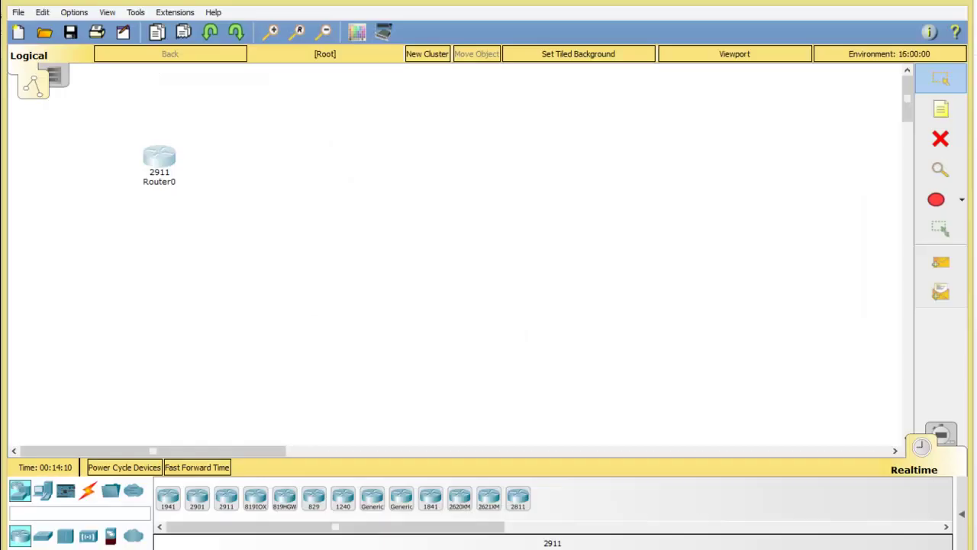
- Delete the 2911 router from the workspace and place a 2960-24TT switch in the left part of the canvas
key("Delete")
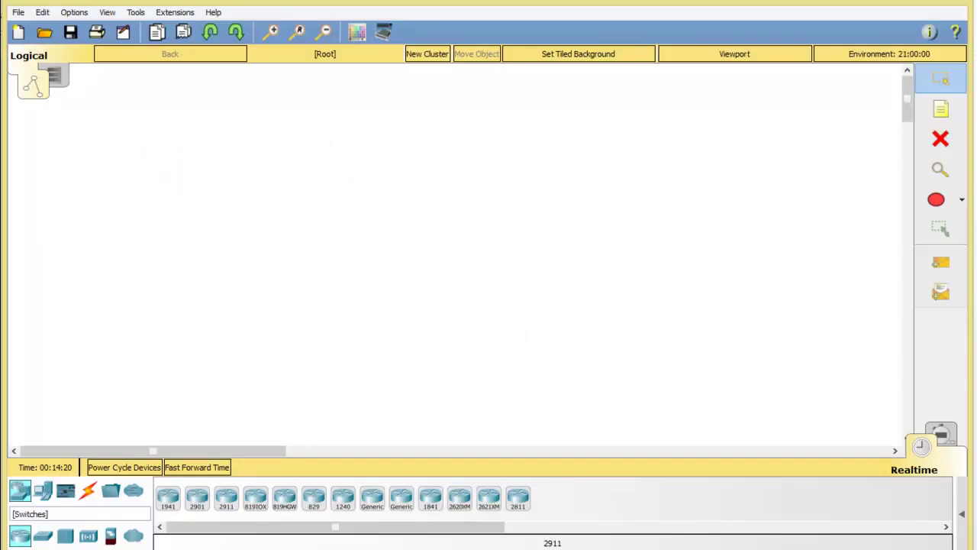
left_click(43, 535)
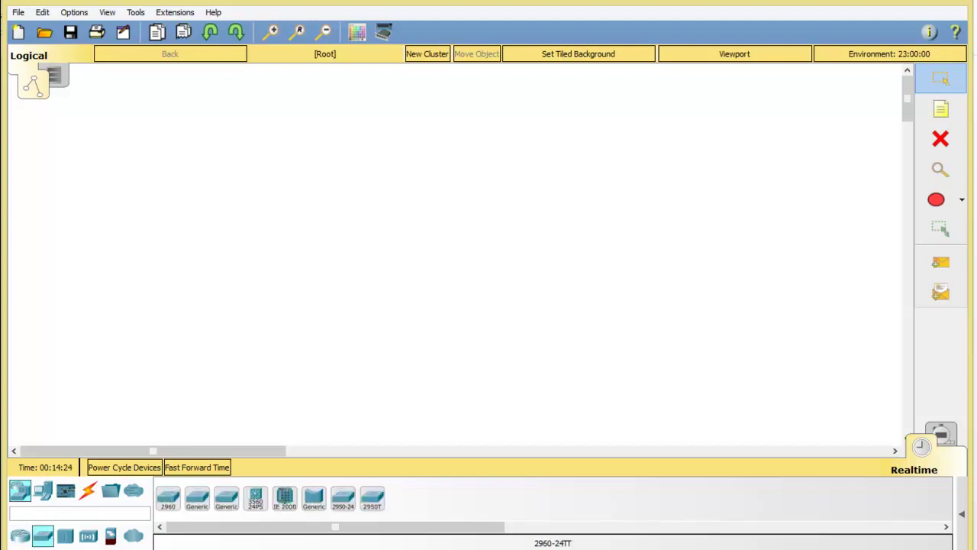
left_click(168, 496)
left_click(155, 264)
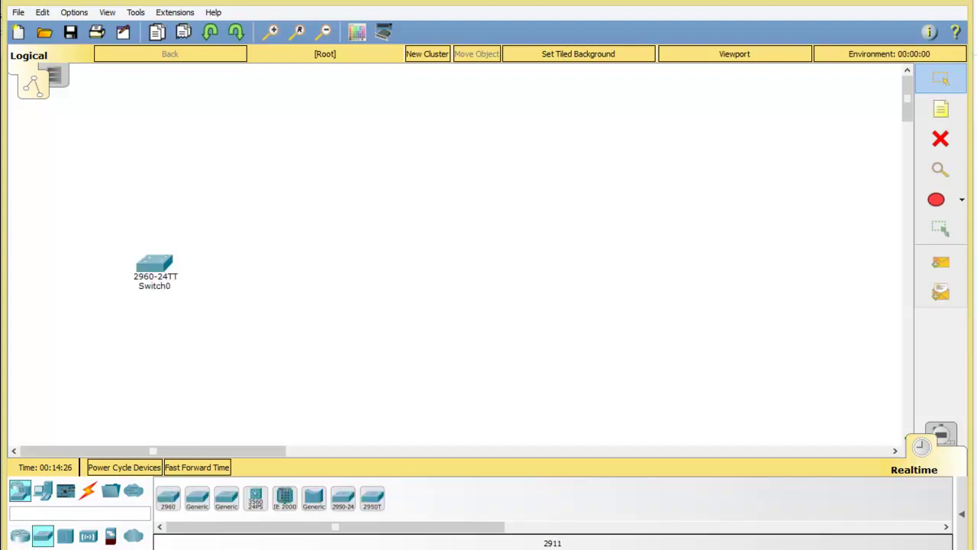
mouse_move(155, 266)
- Place four PCs in an arc below Switch0 and one laptop beside the switch
left_click(43, 491)
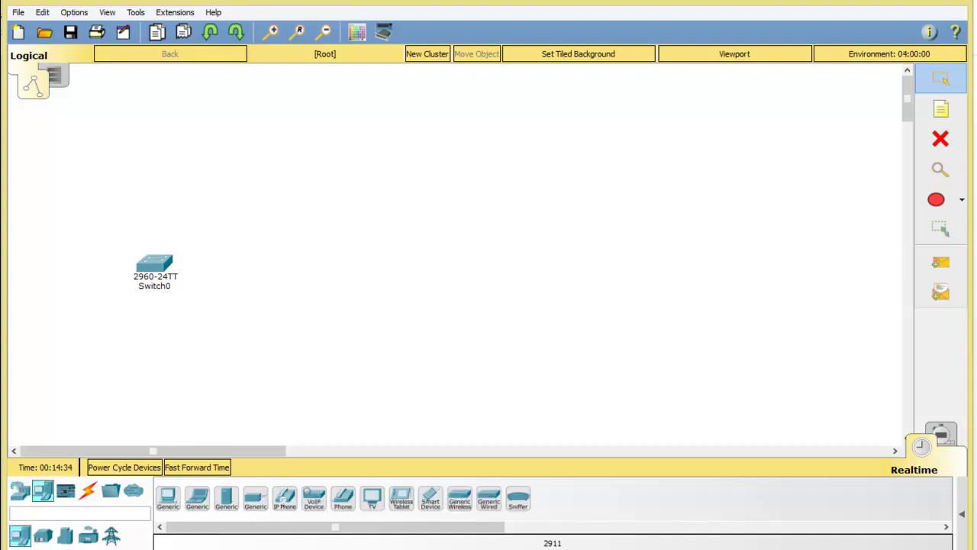
left_click(57, 330)
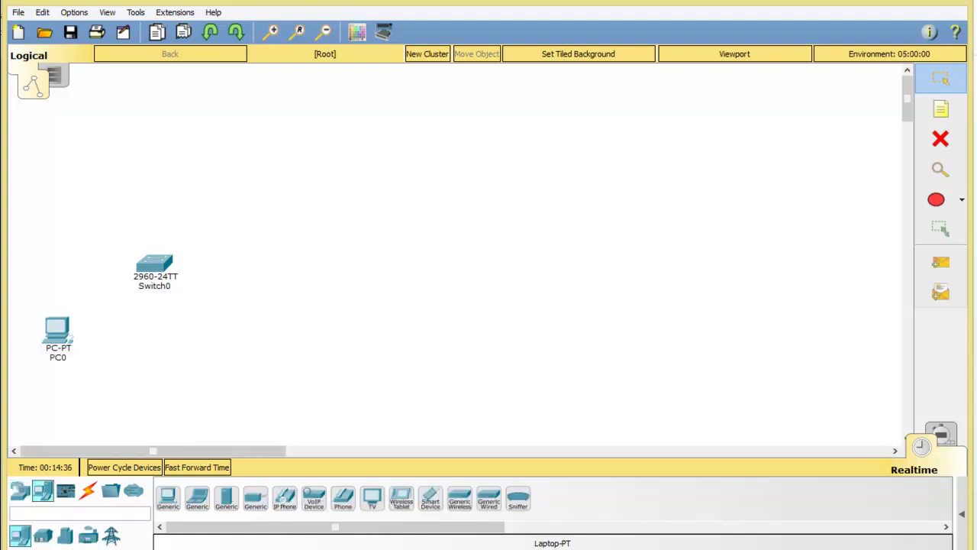
left_click(93, 363)
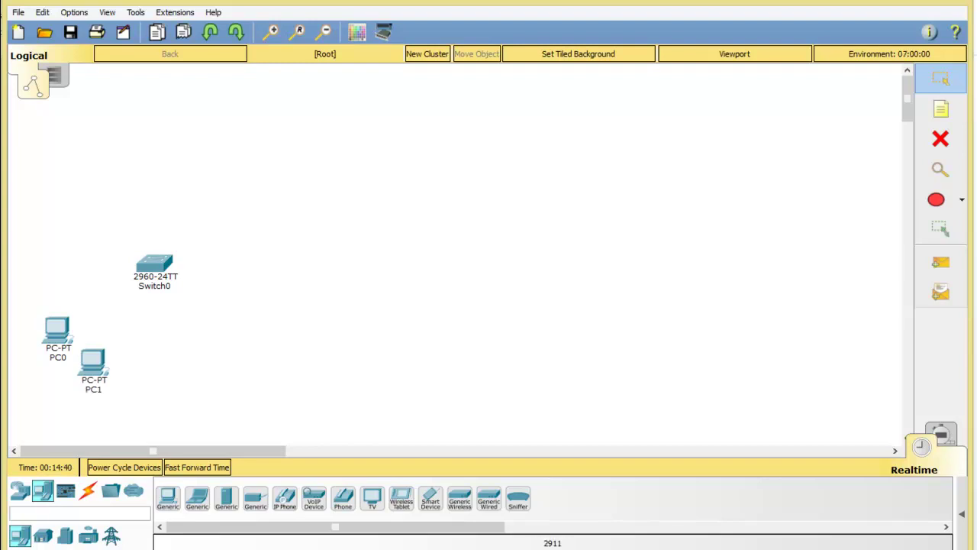
left_click(131, 376)
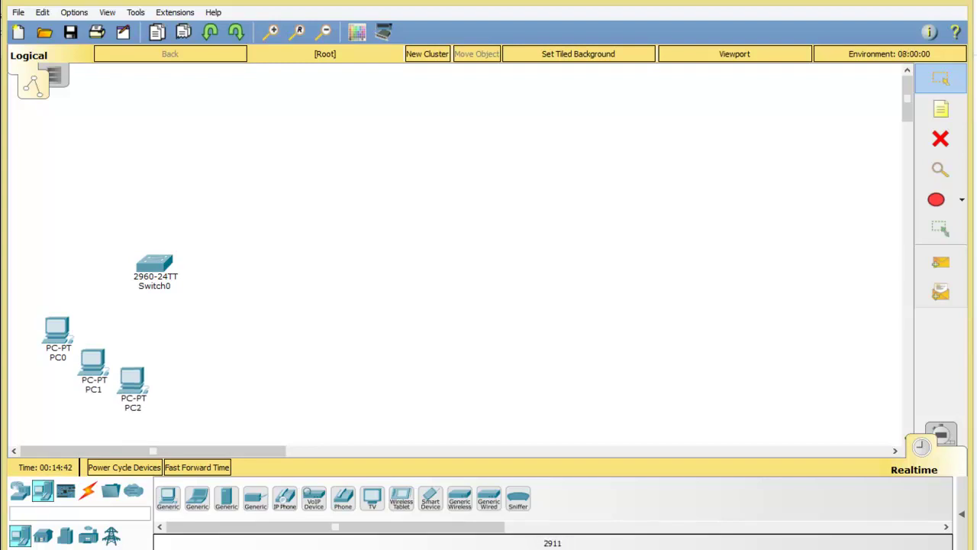
left_click(174, 381)
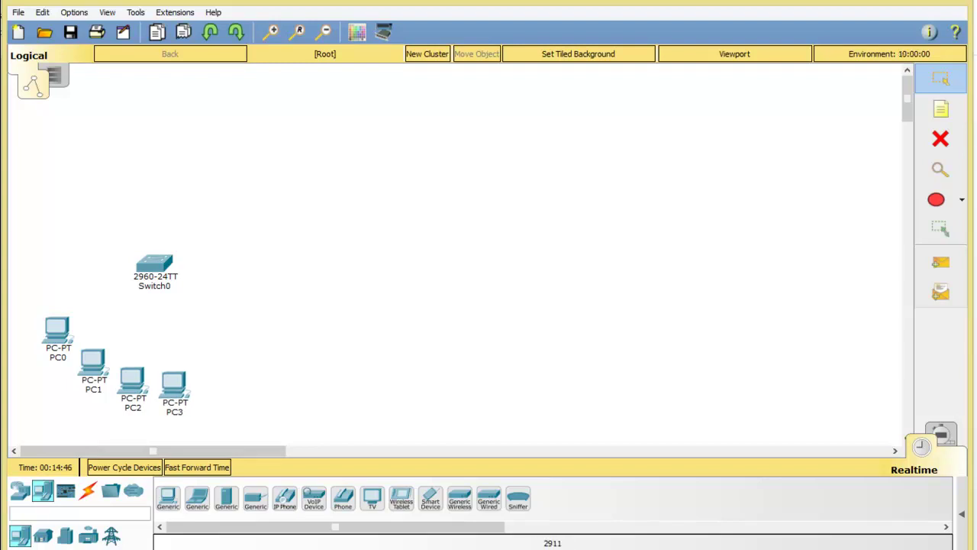
left_click(47, 267)
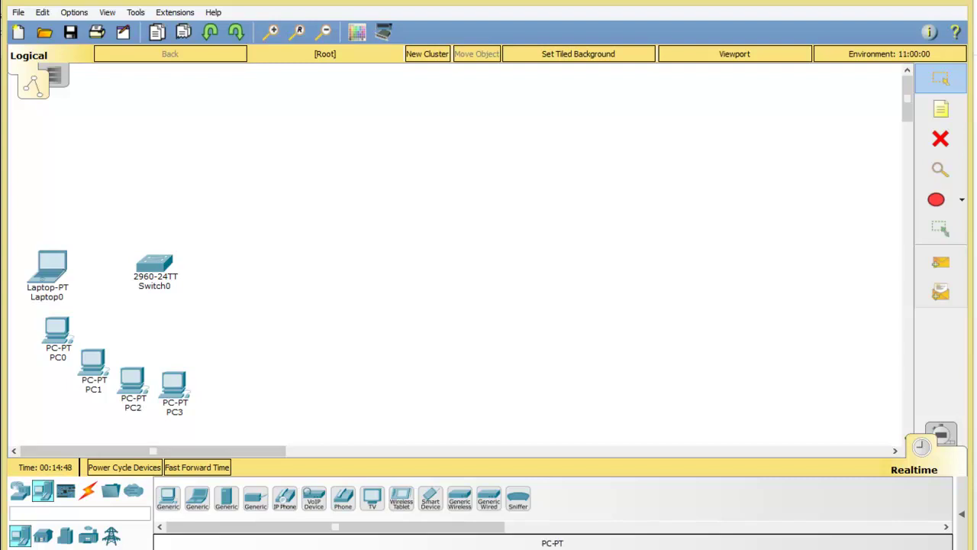
- Place five PCs in an arc in the lower middle of the workspace as a second group
left_click_drag(168, 498, 311, 365)
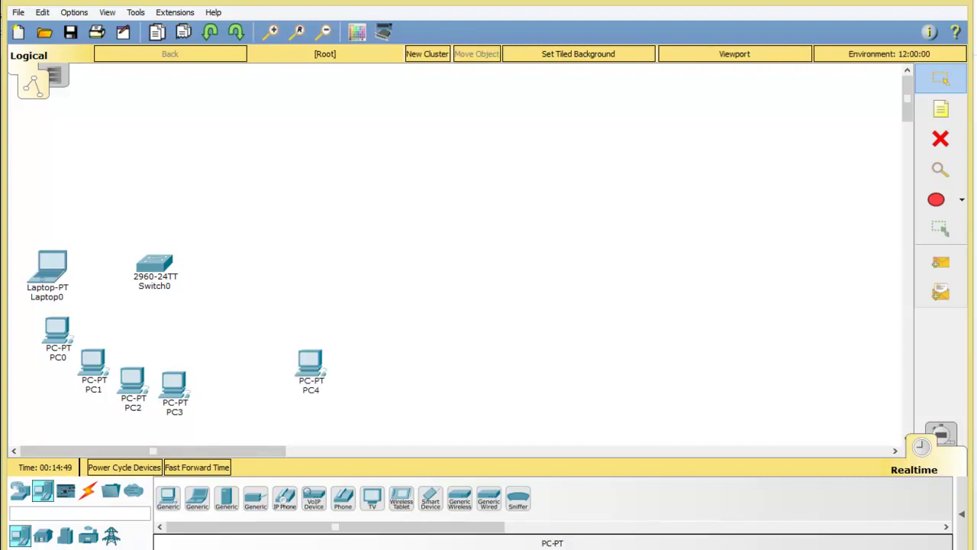
left_click_drag(168, 497, 352, 395)
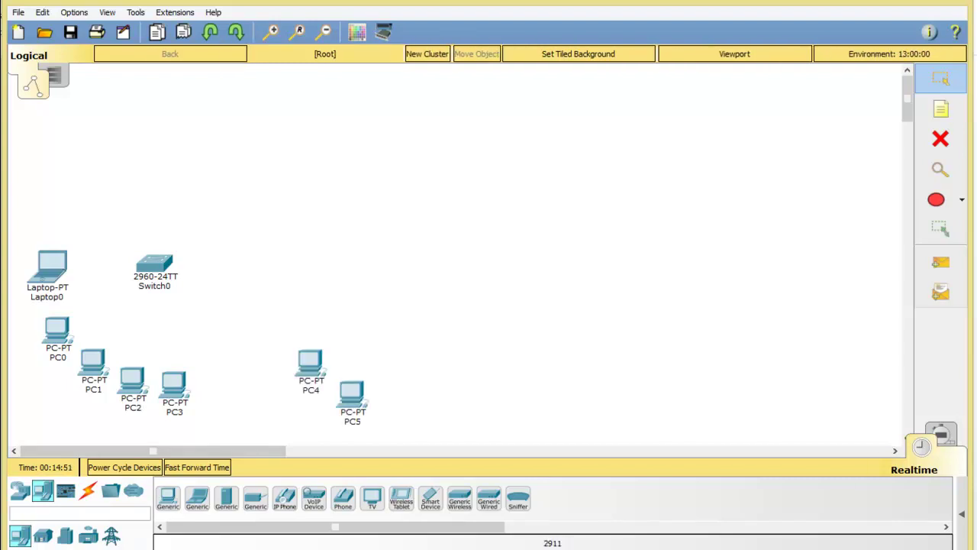
left_click_drag(168, 498, 392, 410)
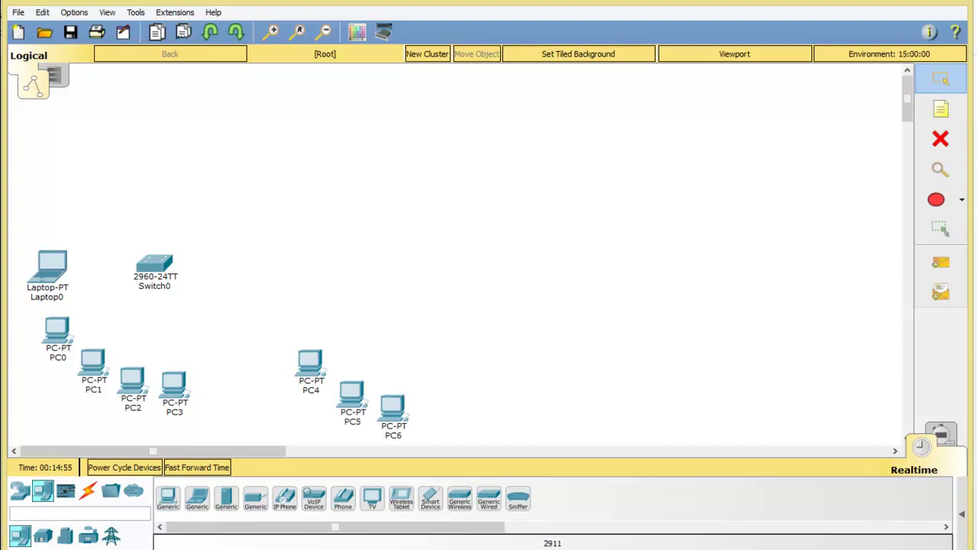
left_click_drag(168, 498, 435, 409)
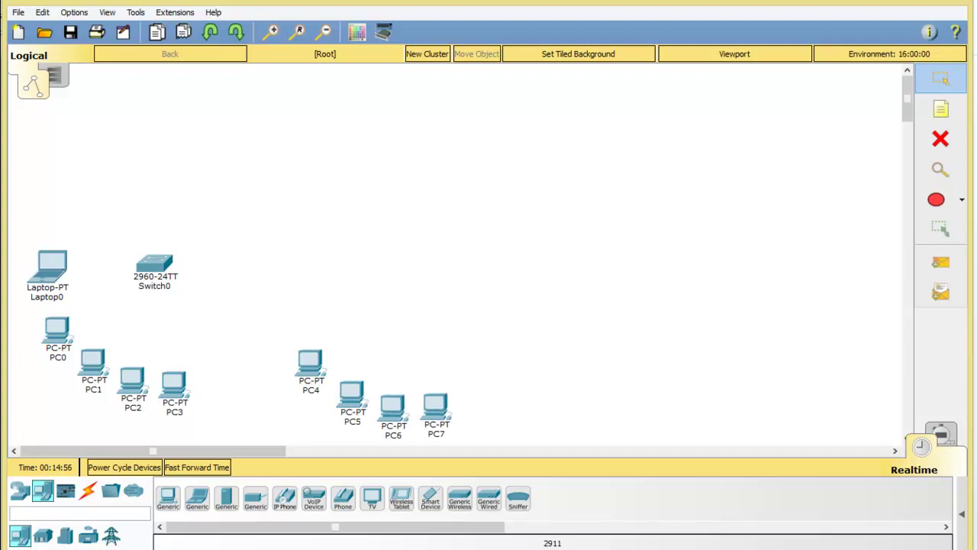
left_click_drag(168, 498, 465, 368)
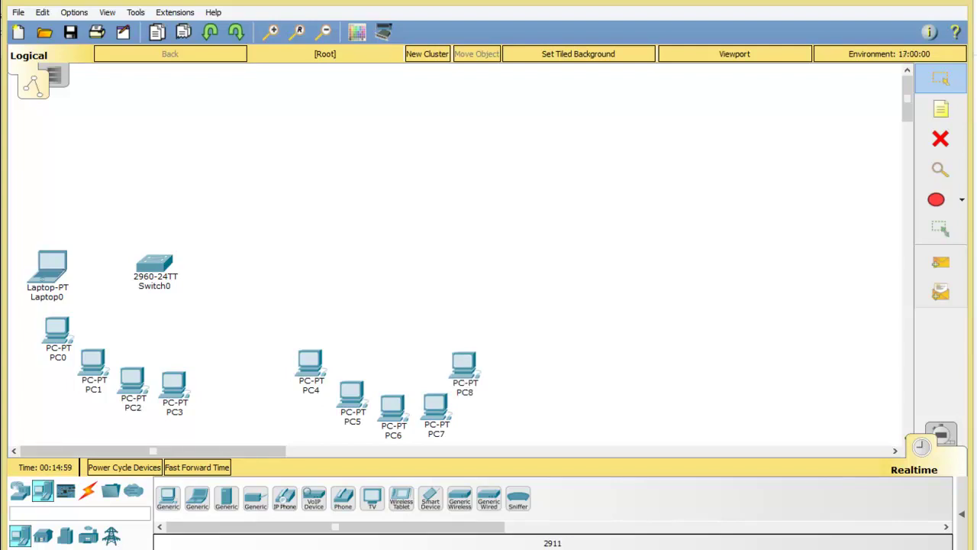
- Place two laptops and three PCs in an arc in the lower right of the workspace as a third group
left_click_drag(197, 498, 619, 359)
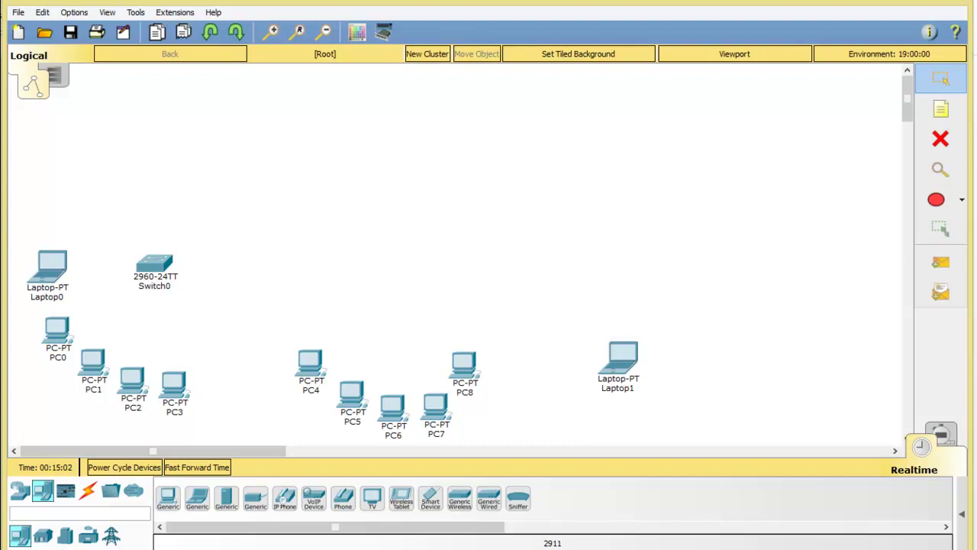
left_click_drag(197, 498, 658, 398)
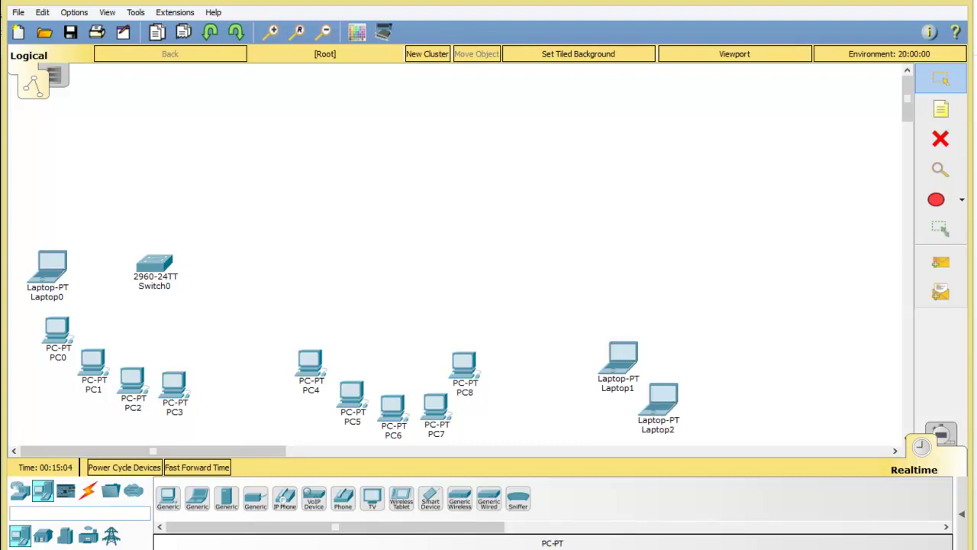
left_click_drag(168, 498, 708, 397)
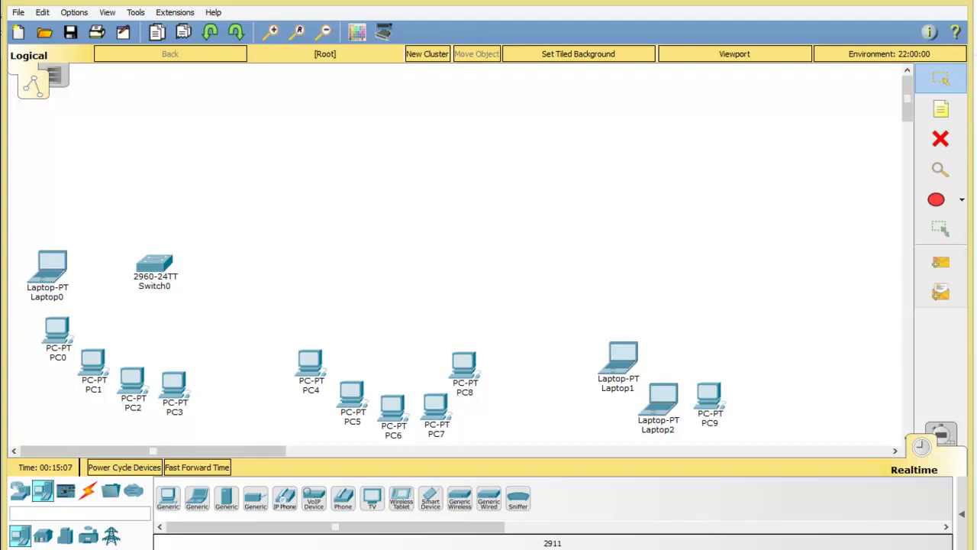
left_click_drag(168, 497, 752, 376)
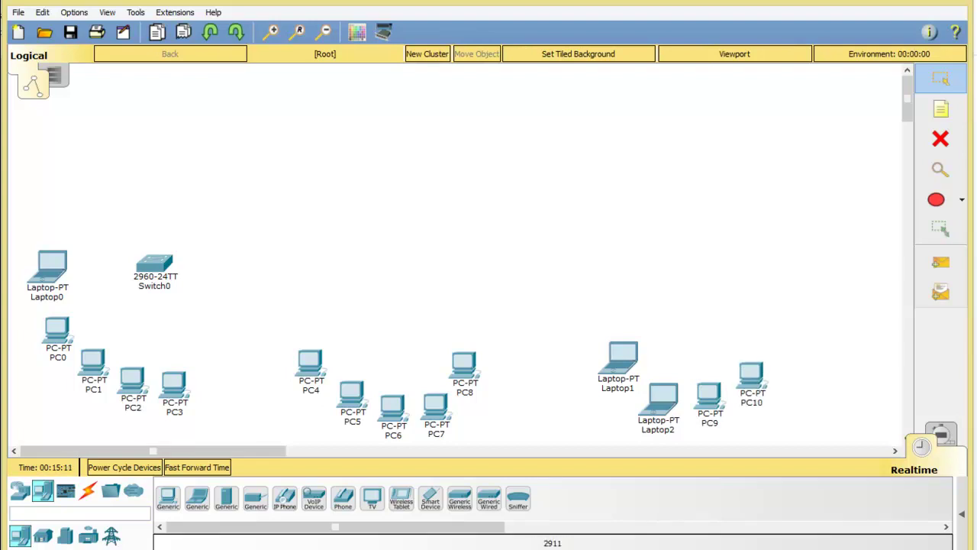
left_click_drag(168, 498, 792, 336)
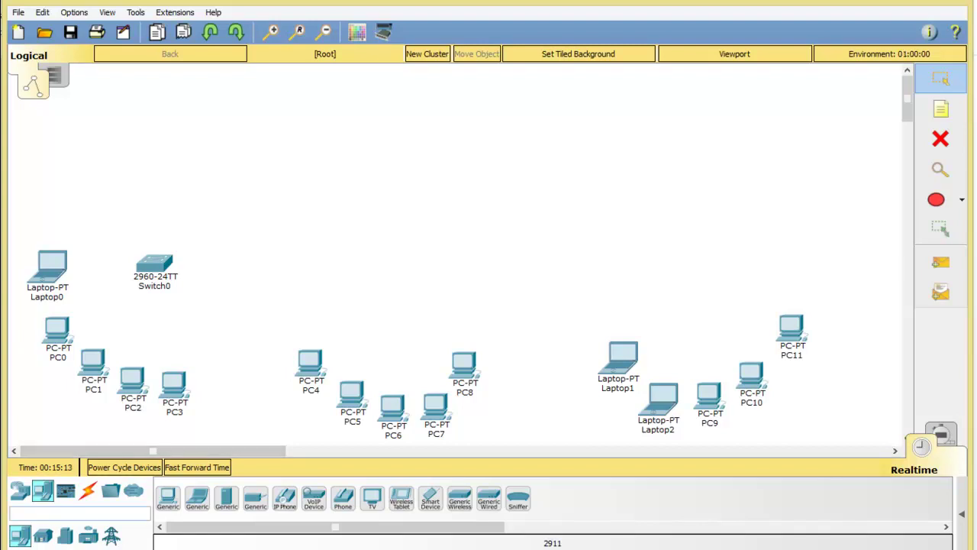
- Place two more 2960-24TT switches, one above the middle group and one above the right-hand group of end devices
left_click(20, 489)
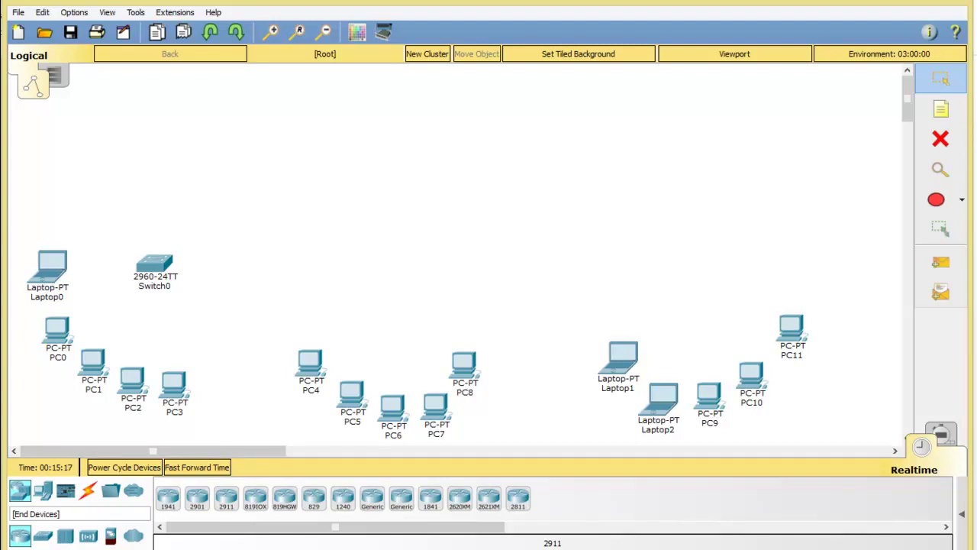
left_click(43, 536)
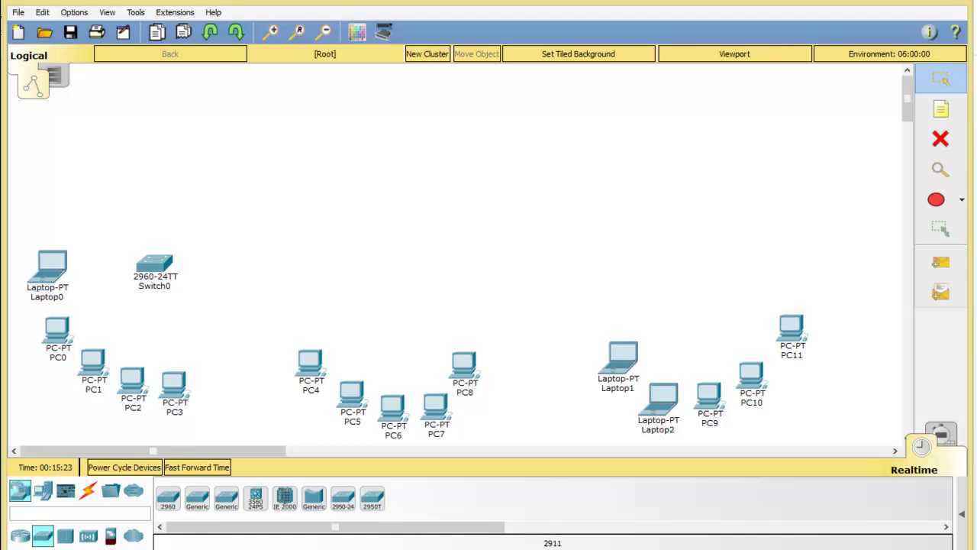
left_click_drag(168, 498, 393, 272)
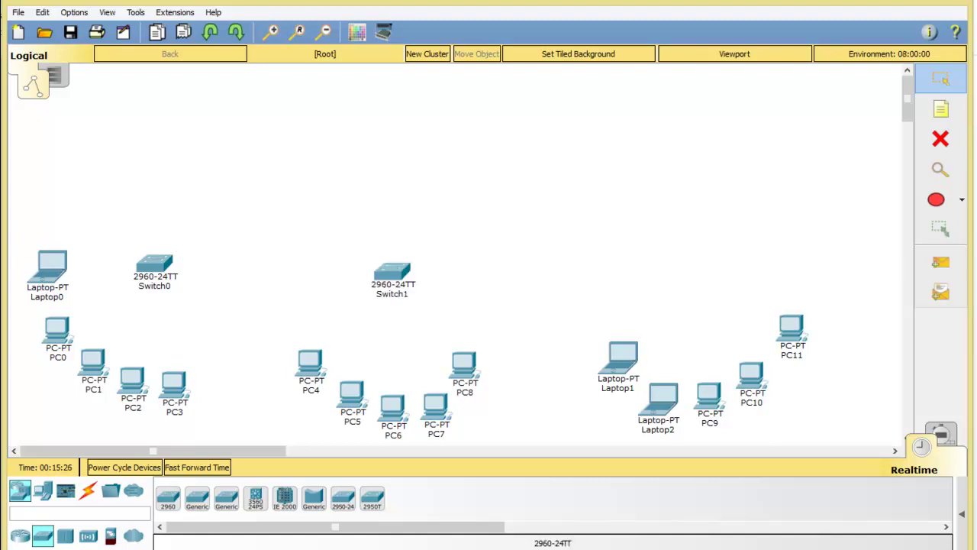
left_click(696, 277)
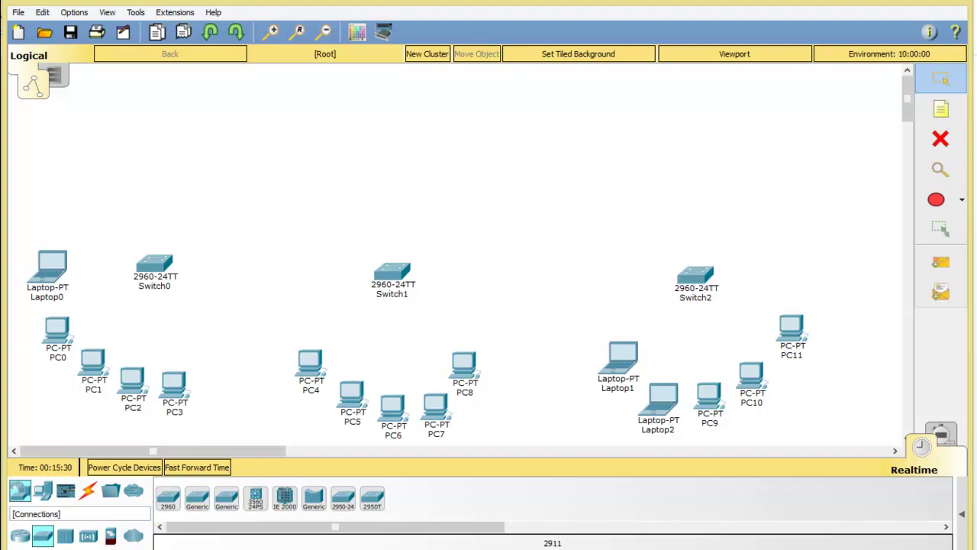
- Connect Laptop0's FastEthernet0 port to FastEthernet0/4 on Switch0 with a copper straight-through cable
left_click(88, 491)
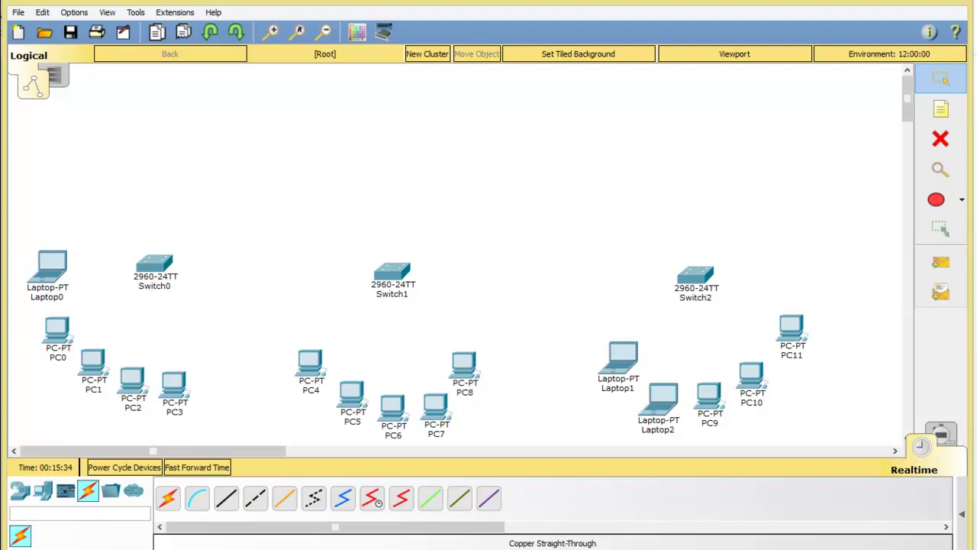
left_click(226, 497)
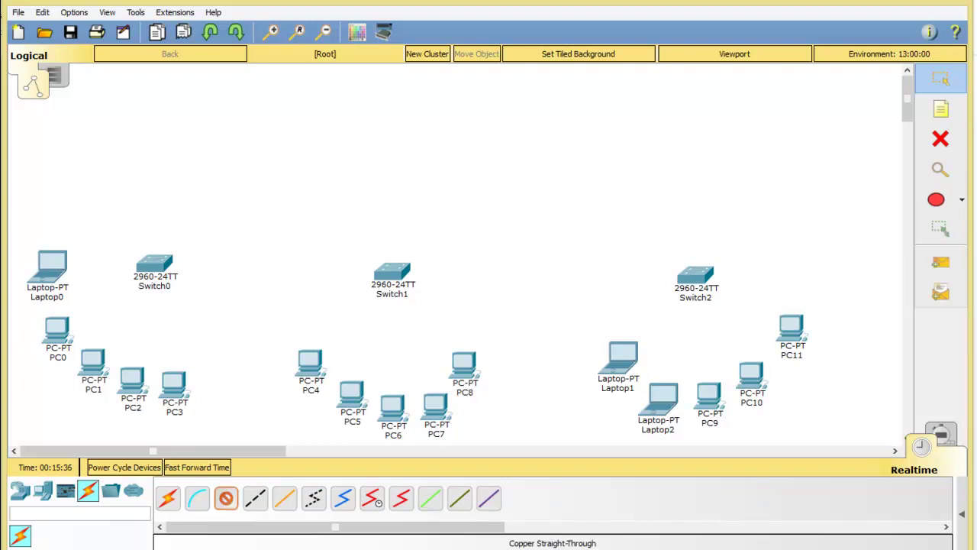
left_click(50, 264)
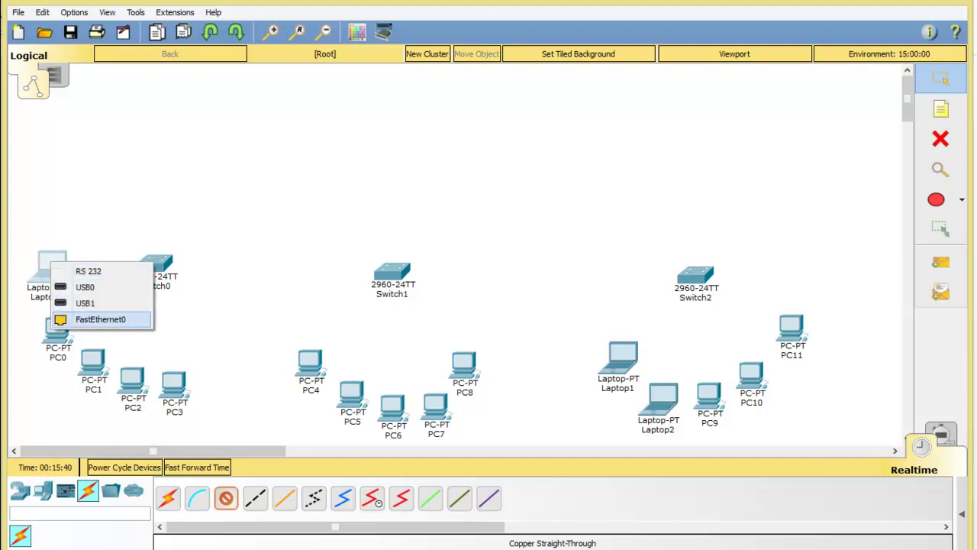
left_click(100, 319)
left_click(139, 268)
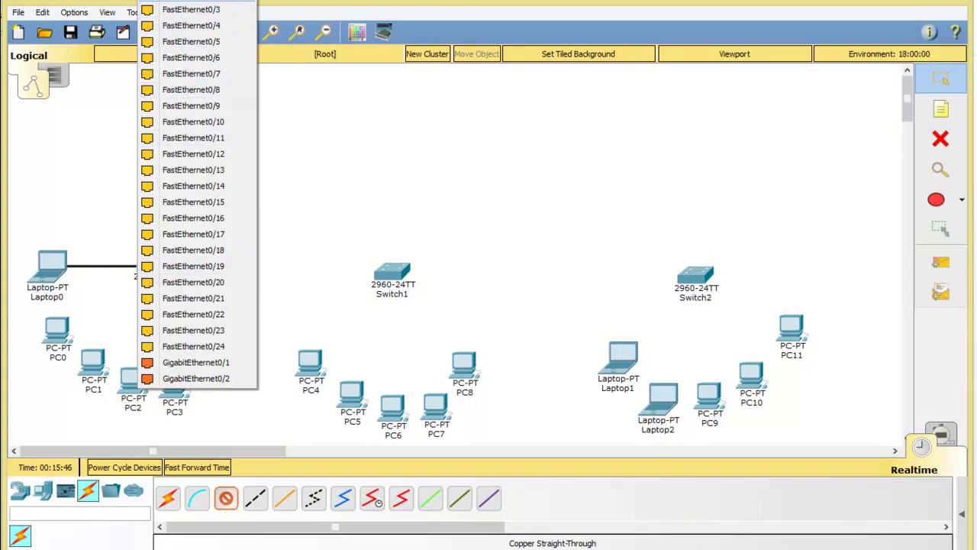
left_click(191, 25)
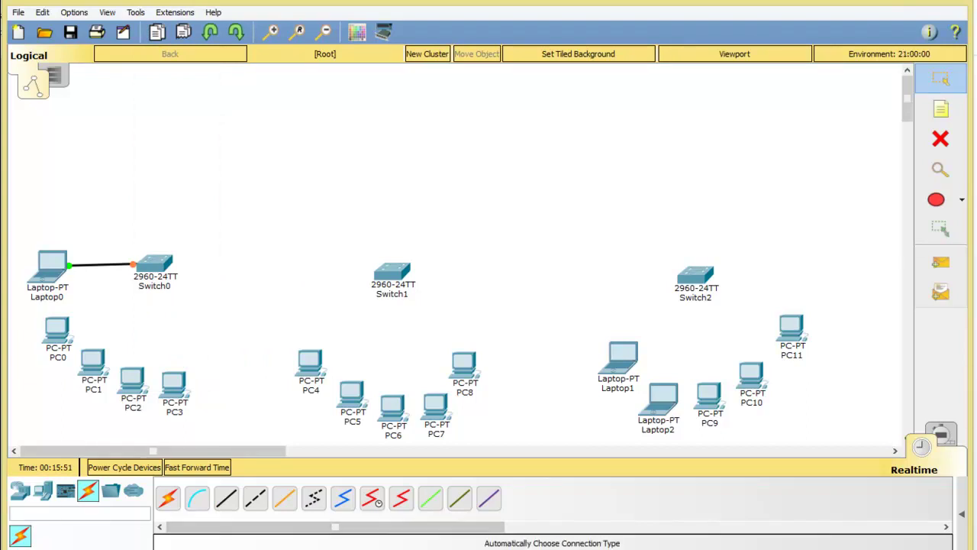
- Connect PC0, PC1, PC2 and PC3 to Switch0 using the automatically chosen connection type
left_click(58, 329)
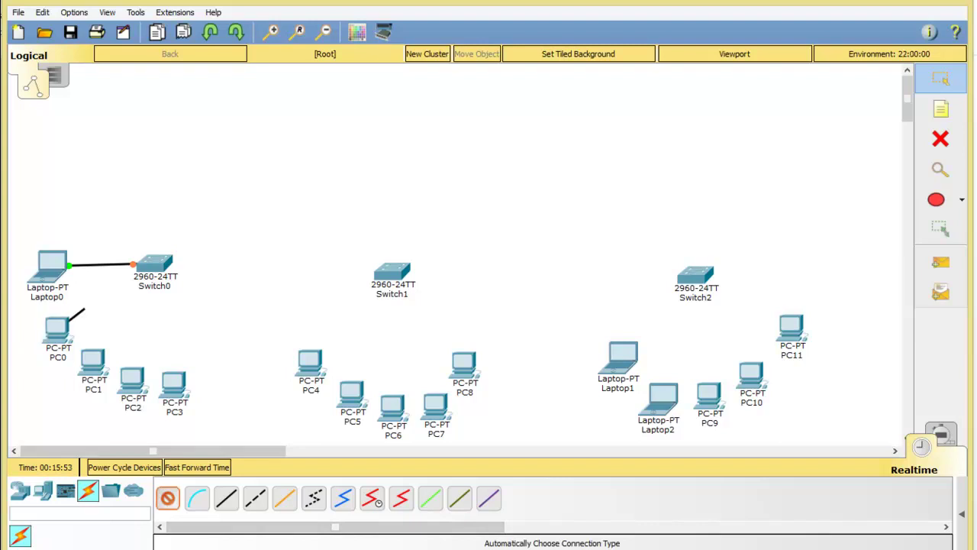
left_click(139, 272)
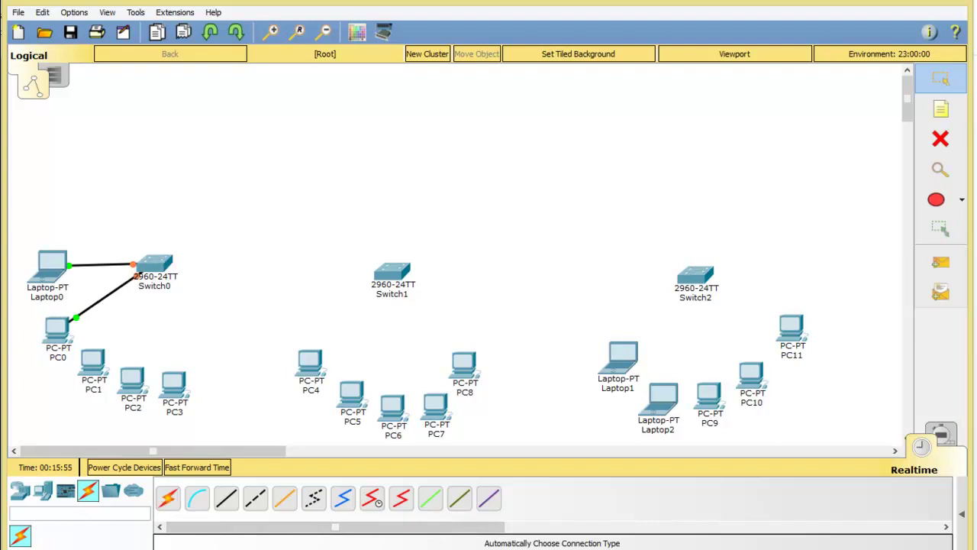
left_click(167, 498)
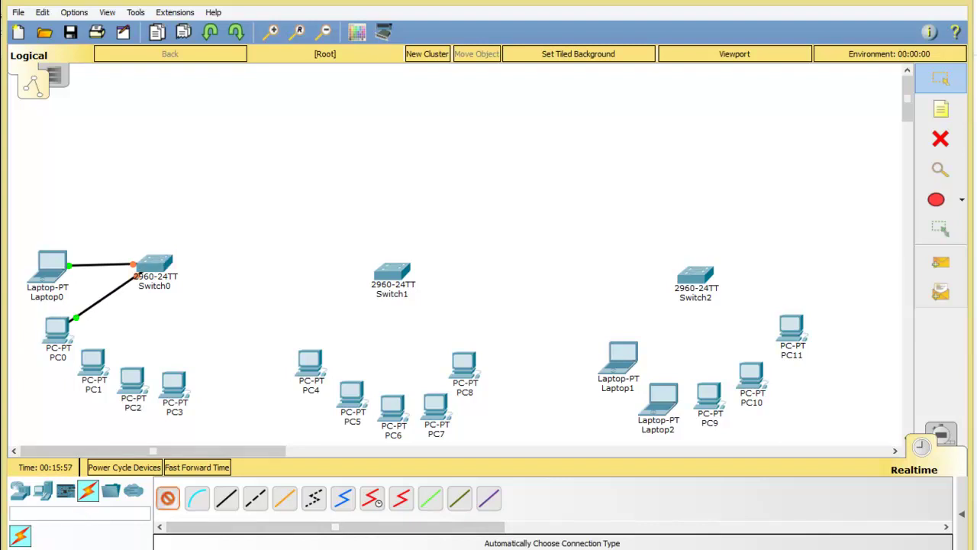
left_click(139, 272)
left_click(92, 361)
left_click(167, 498)
left_click(133, 379)
left_click(144, 277)
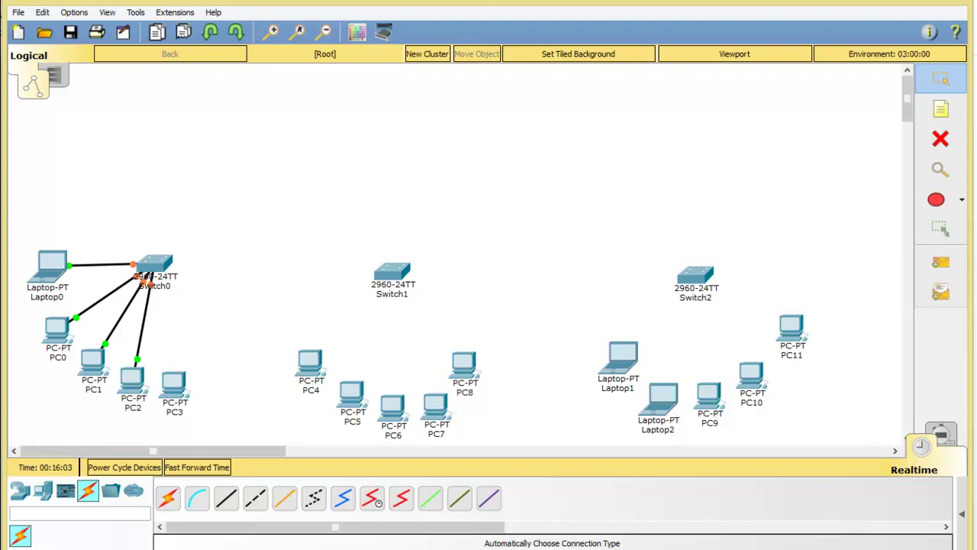
left_click(167, 498)
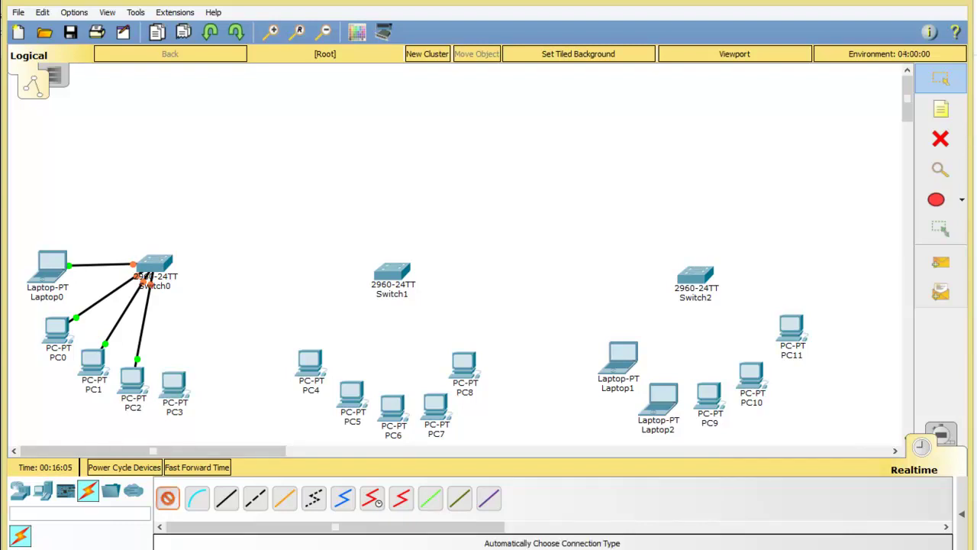
left_click(174, 382)
left_click(162, 275)
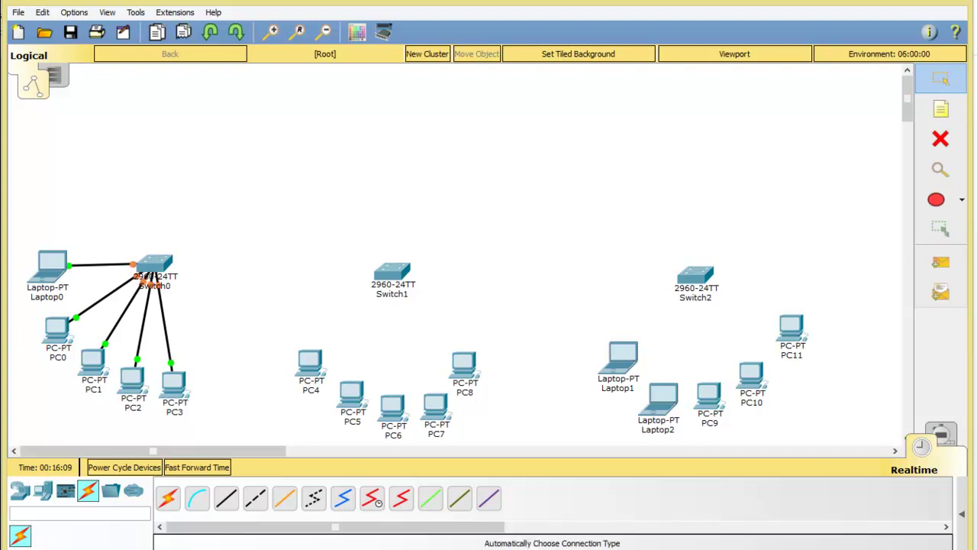
- Connect PC4, PC5, PC6, PC7 and PC8 to Switch1 using the automatically chosen connection type
left_click(167, 498)
left_click(312, 362)
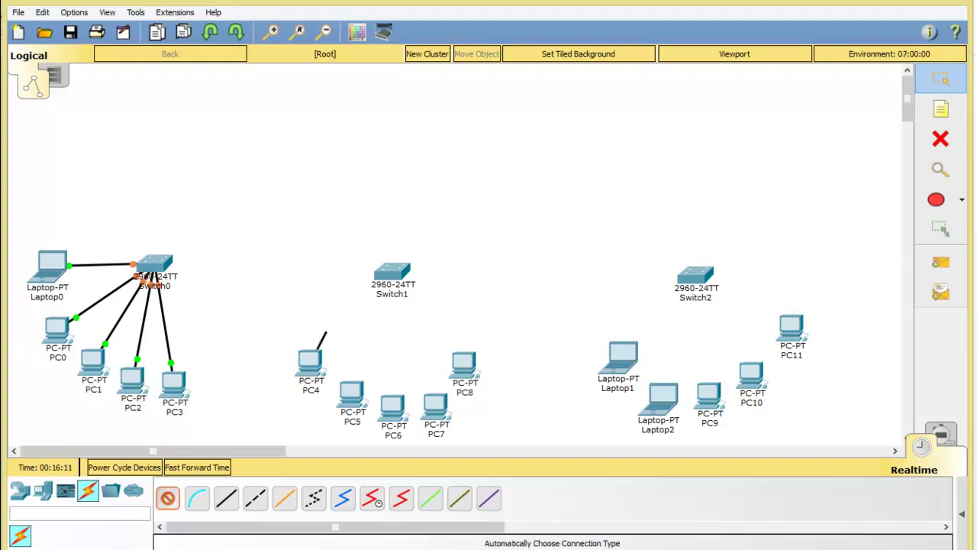
left_click(380, 280)
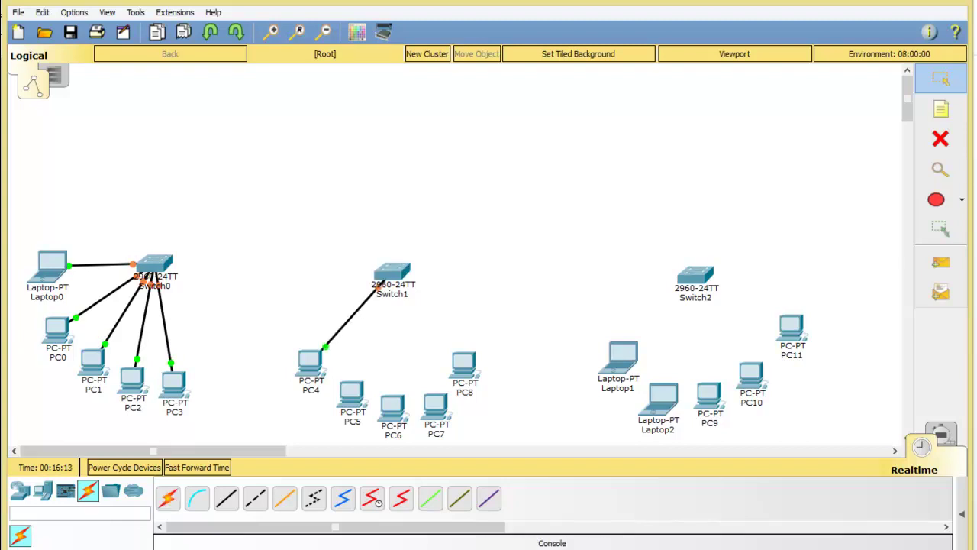
left_click(168, 498)
left_click(351, 393)
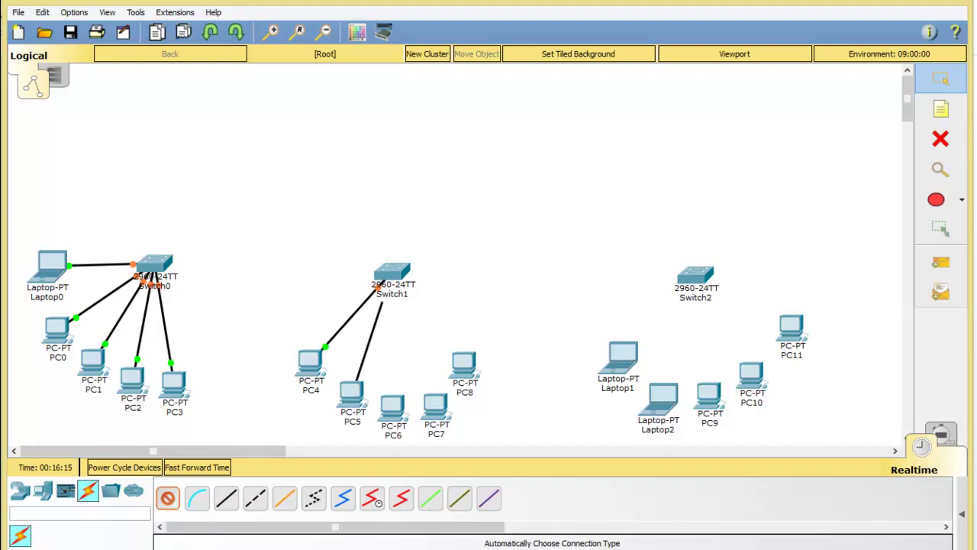
left_click(384, 284)
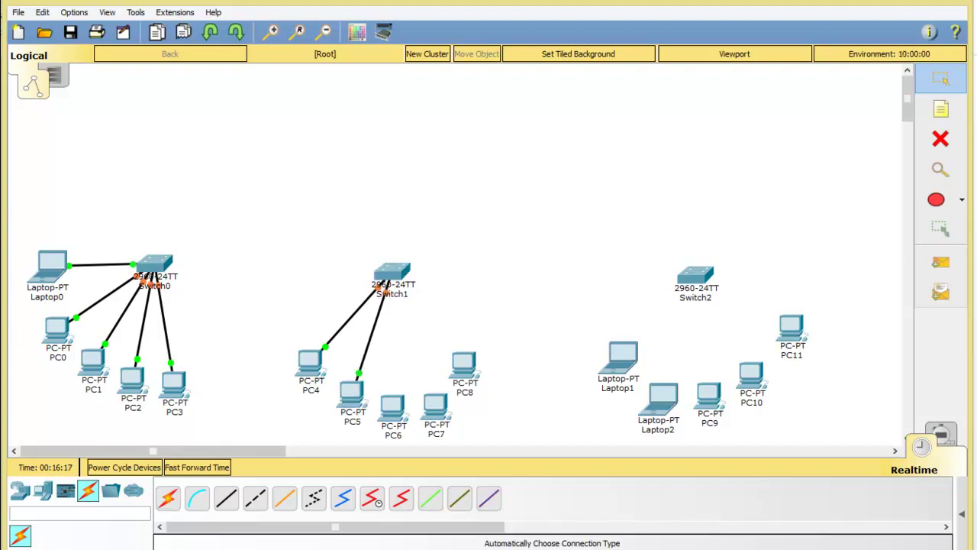
left_click(167, 498)
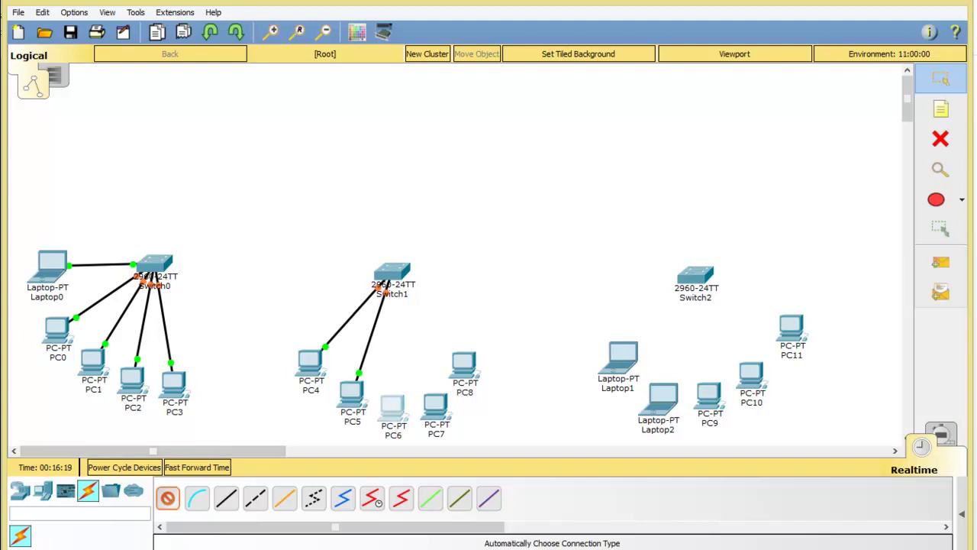
left_click(392, 406)
left_click(391, 276)
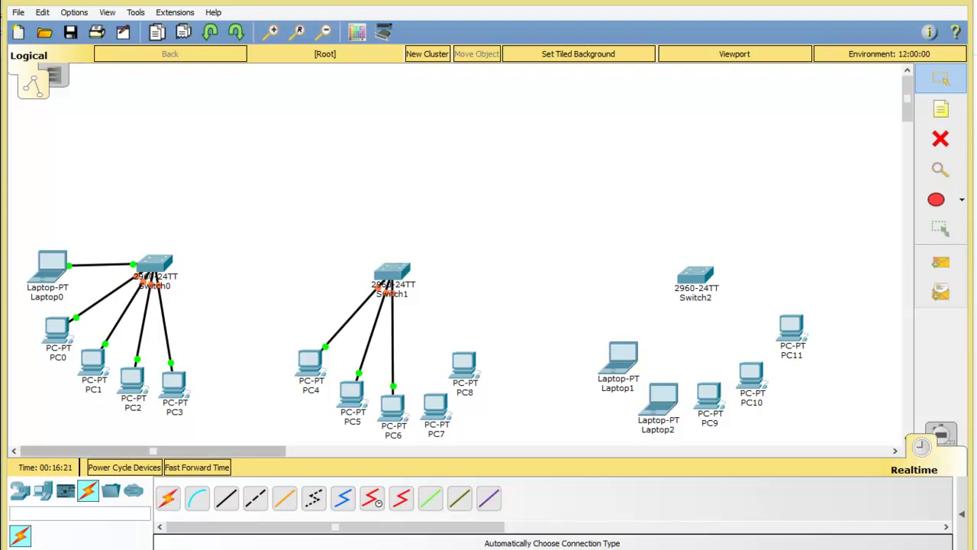
left_click(167, 498)
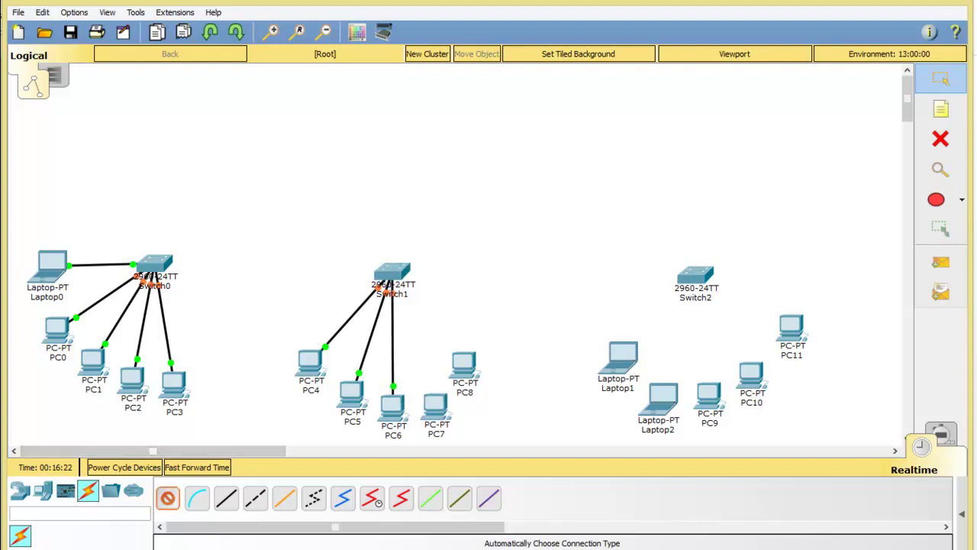
left_click(434, 405)
left_click(391, 274)
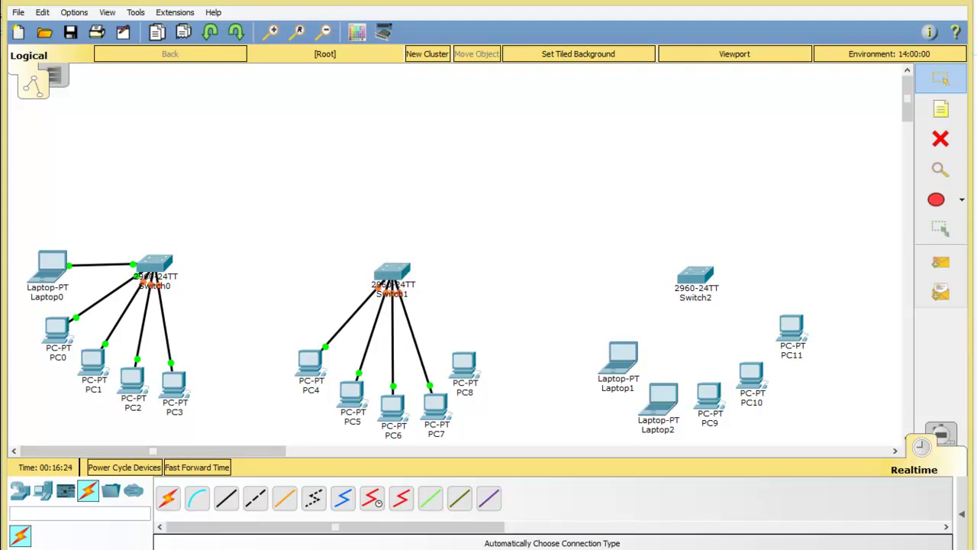
left_click(167, 498)
left_click(464, 365)
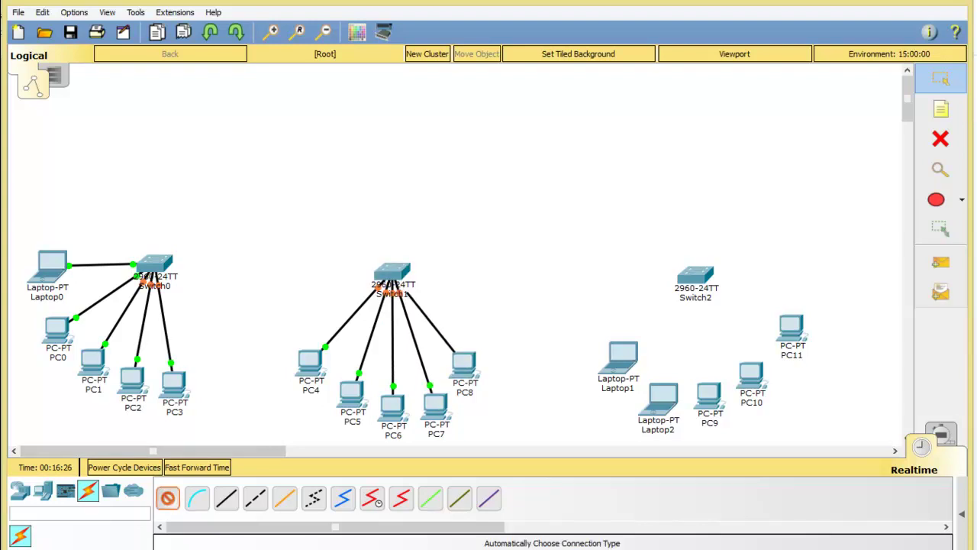
left_click(391, 273)
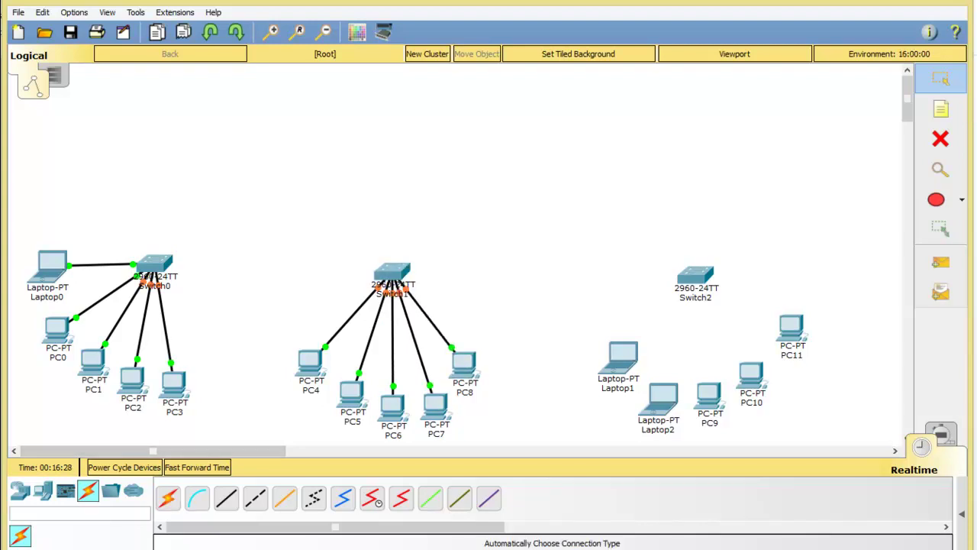
- Connect Laptop1 and Laptop2 to Switch2 using the automatically chosen connection type
left_click(167, 498)
left_click(623, 355)
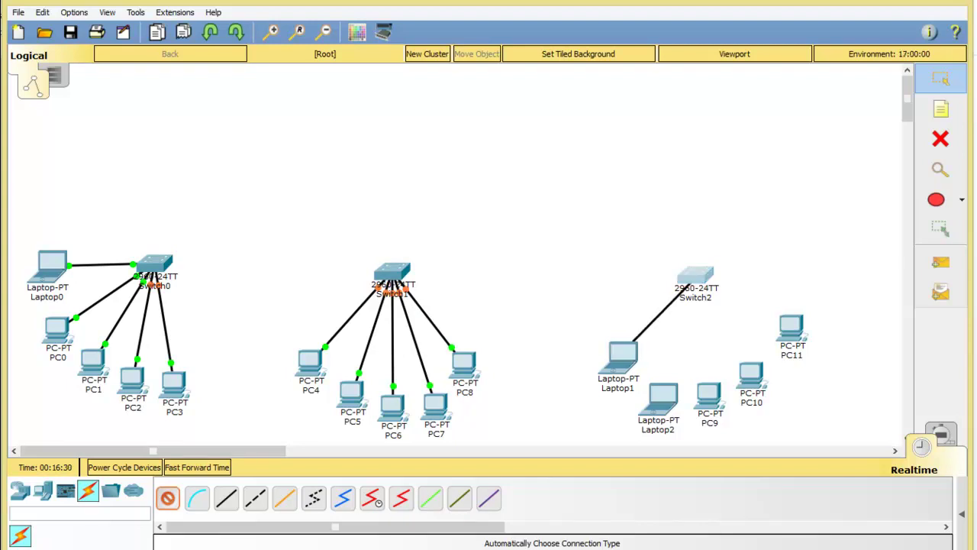
left_click(694, 275)
left_click(168, 498)
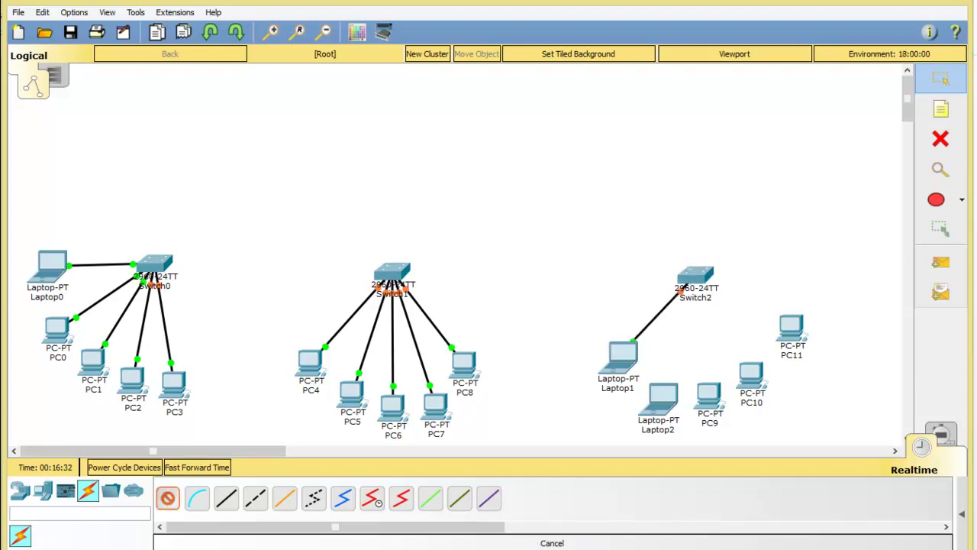
left_click(663, 393)
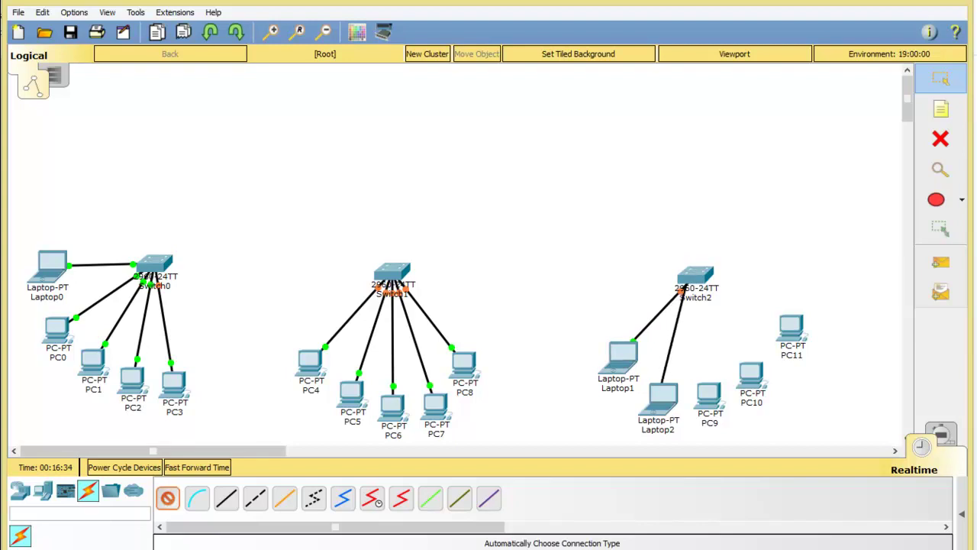
left_click(695, 275)
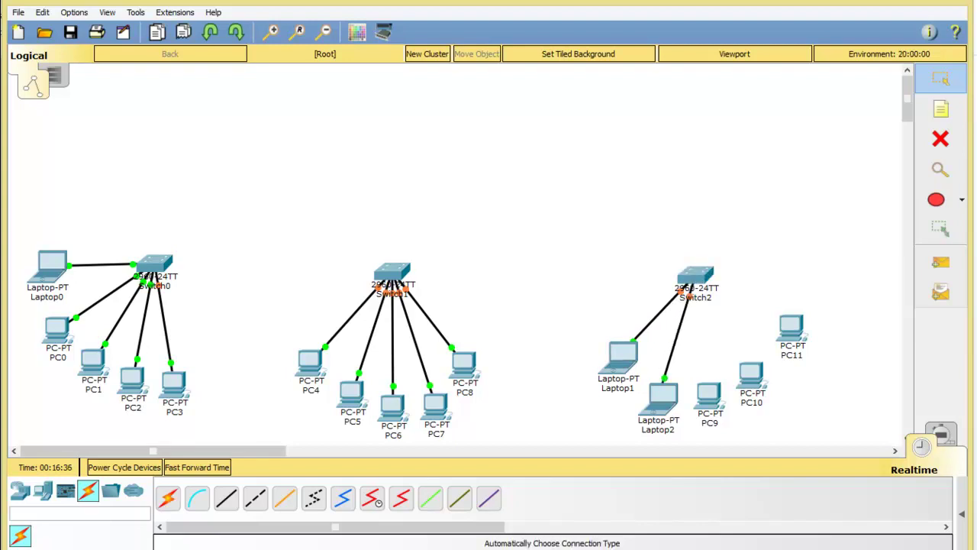
- Connect PC9, PC10 and PC11 to Switch2 using the automatically chosen connection type
left_click(167, 498)
left_click(709, 393)
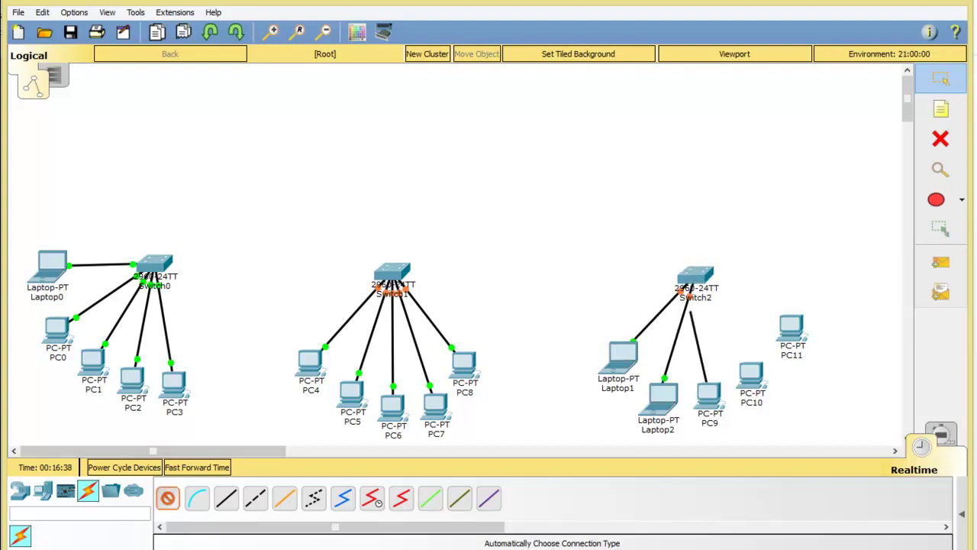
left_click(694, 276)
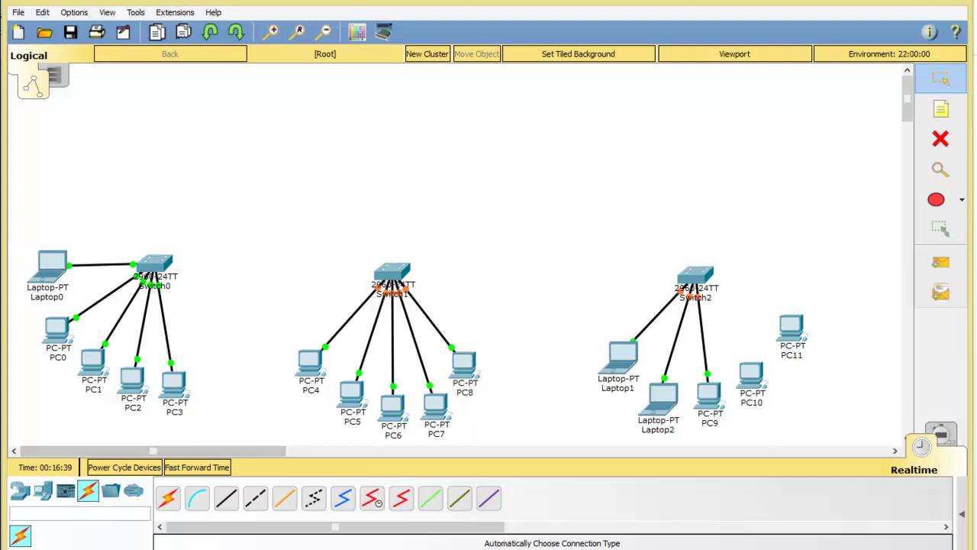
left_click(167, 498)
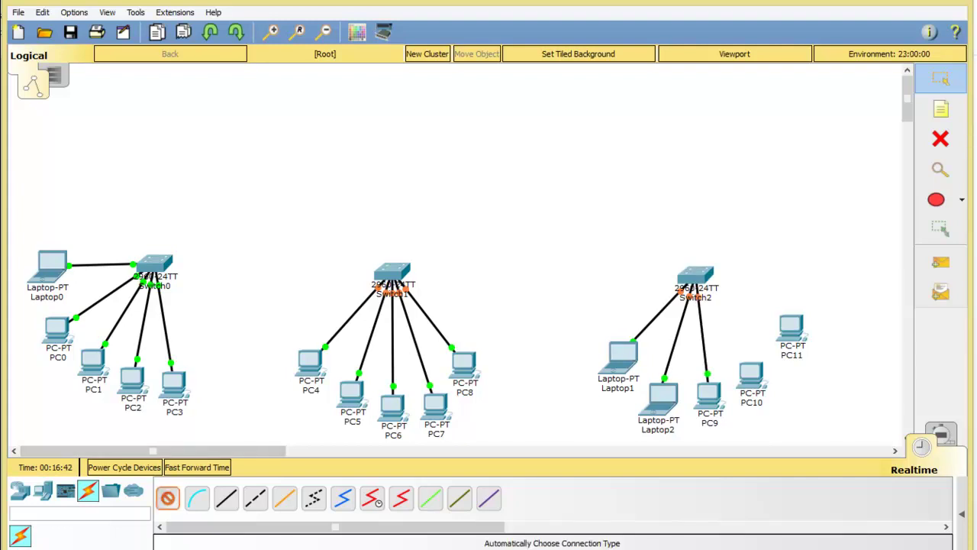
left_click(751, 374)
left_click(694, 277)
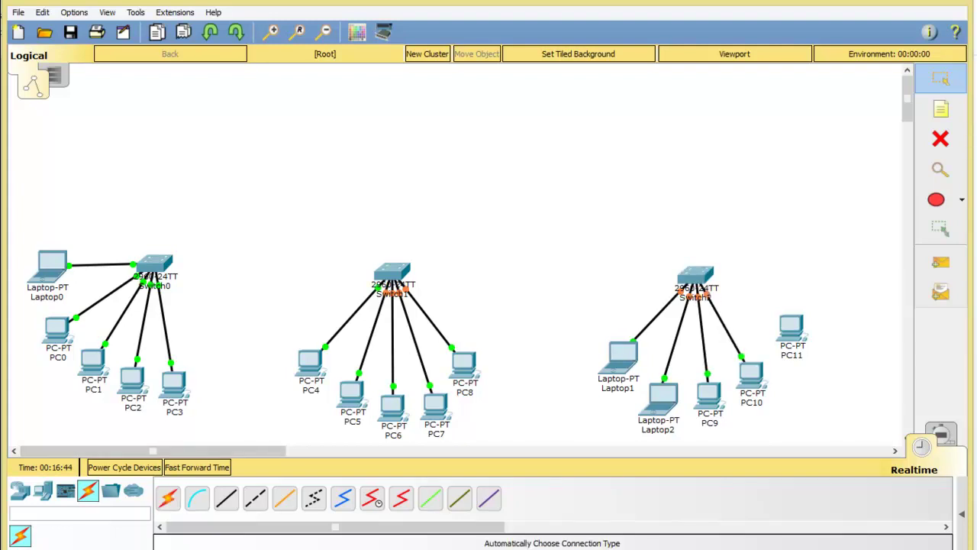
left_click(167, 498)
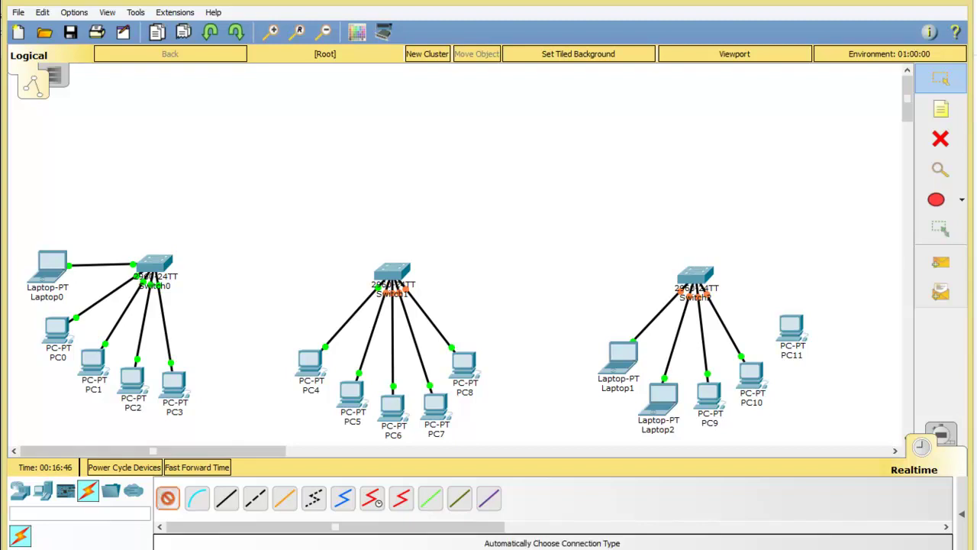
left_click(791, 328)
left_click(695, 277)
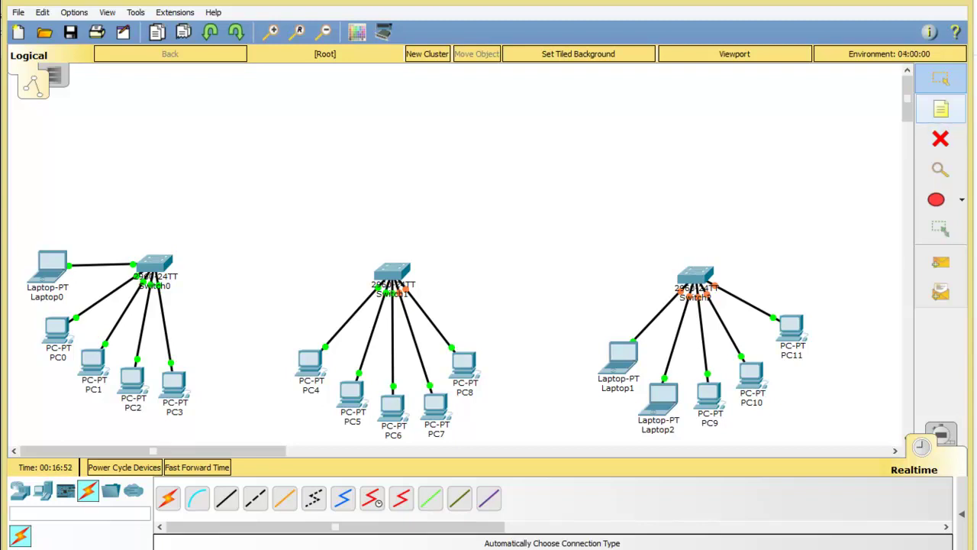
- Place the text notes "LAN A", "LAN B" and "LAN C" above Switch0, Switch1 and Switch2 respectively
left_click(941, 109)
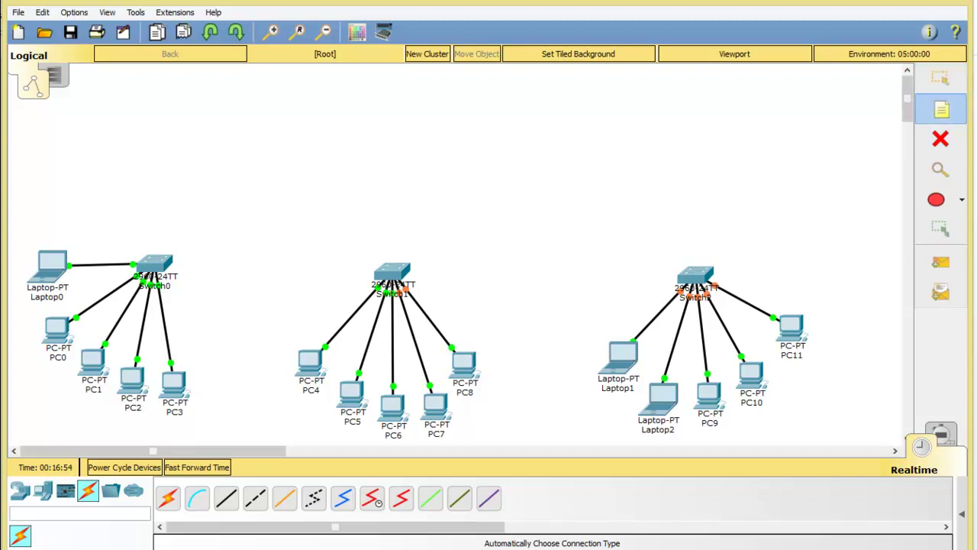
left_click(88, 235)
type("LA")
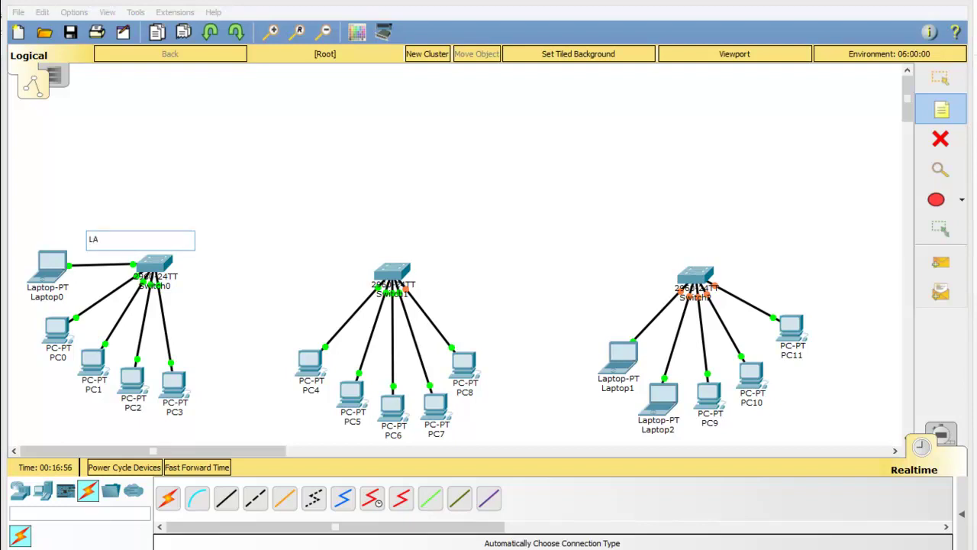
type("N A")
left_click(355, 243)
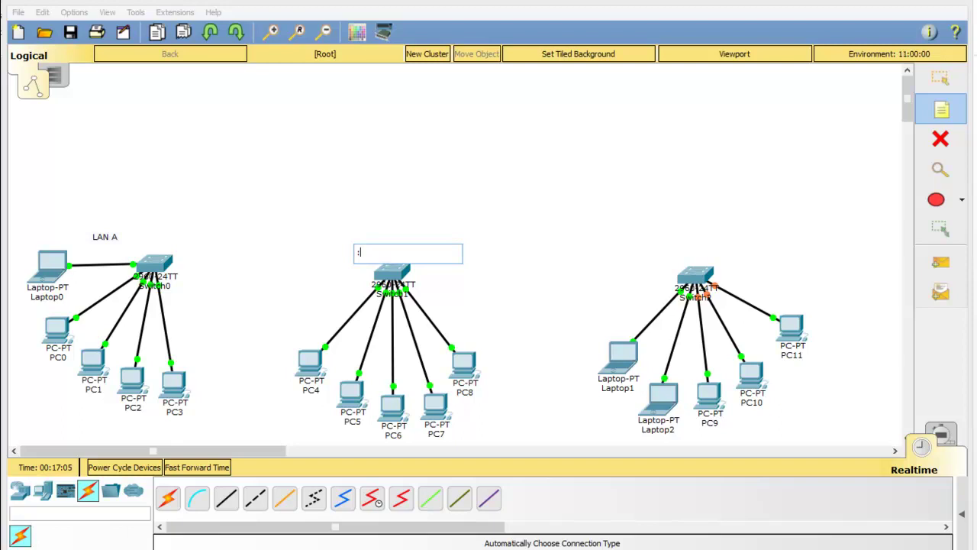
type("LAN B")
left_click(700, 244)
type("LAN")
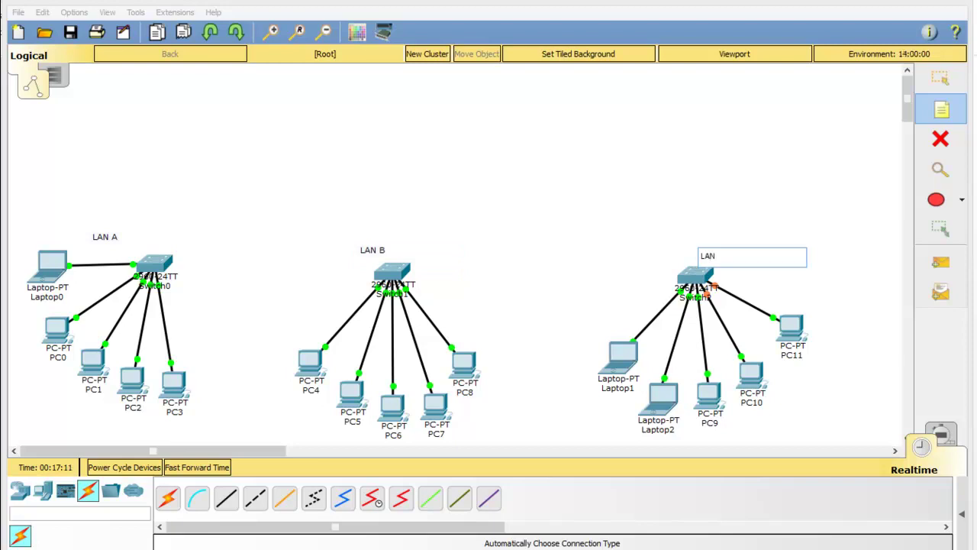
type(" C")
- Add a two-line note above Switch1 reading "Network Address" and "20.0.0.0"
left_click(358, 237)
type("Nte")
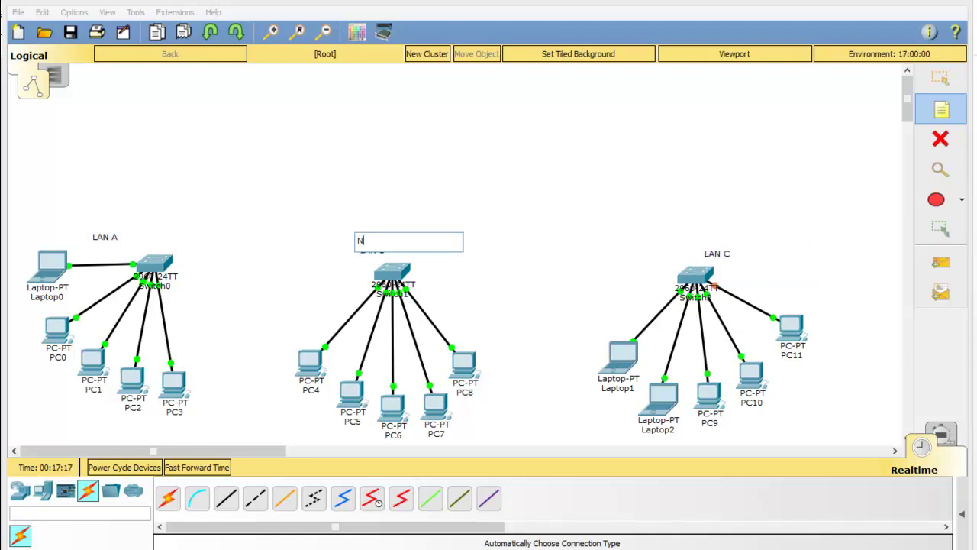
key("BackSpace")
key("BackSpace")
type("etwork Addres")
key("Return")
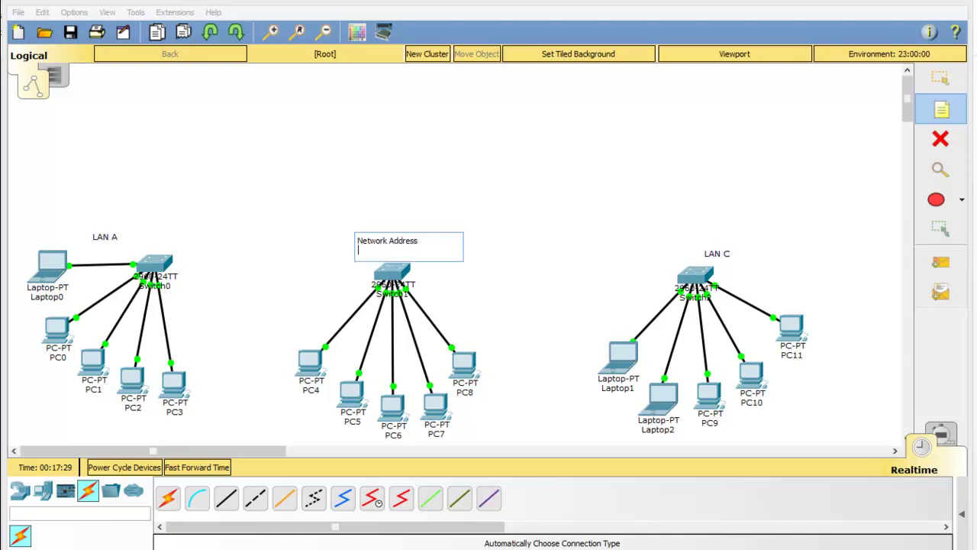
type("20")
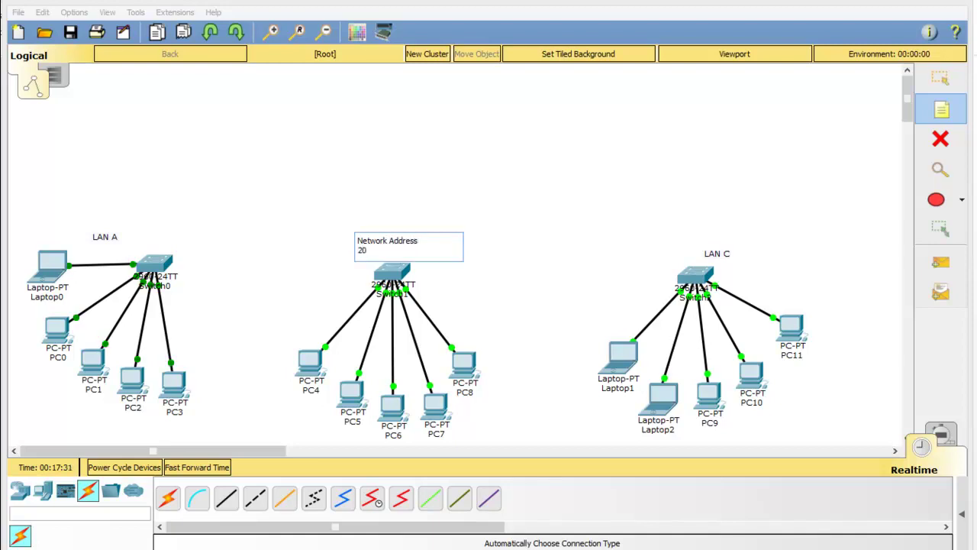
type(".0.0.0")
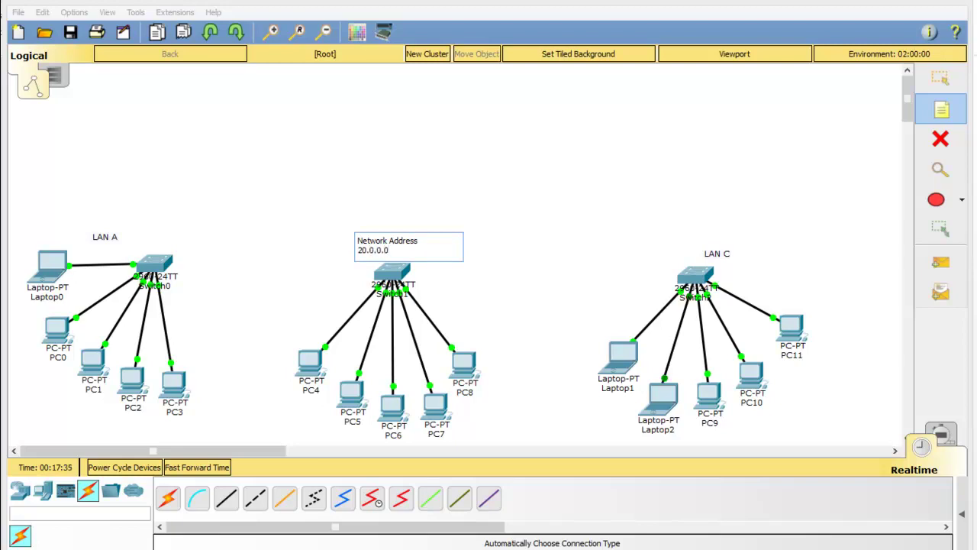
- Add a two-line note above Switch0 reading "Network Address" and "10.0.0.0"
left_click(94, 223)
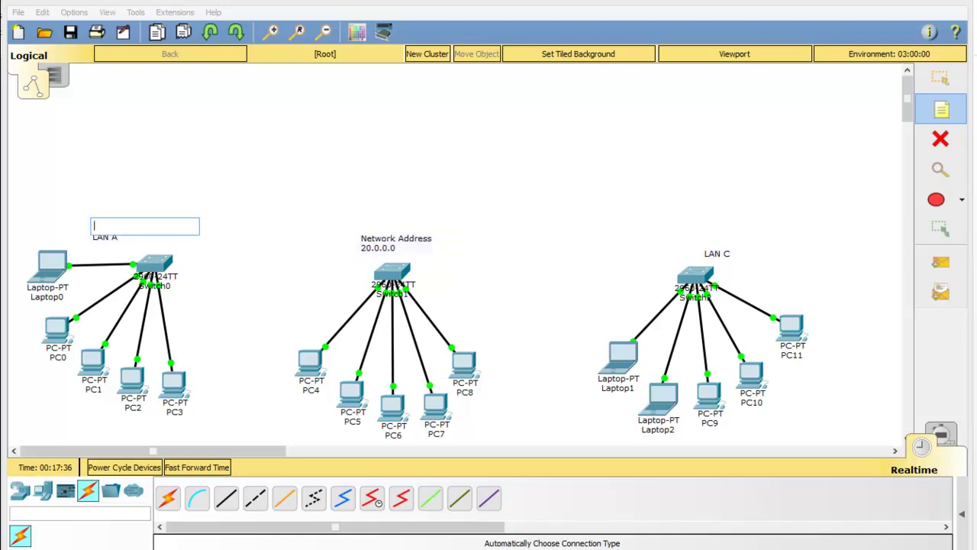
type("N")
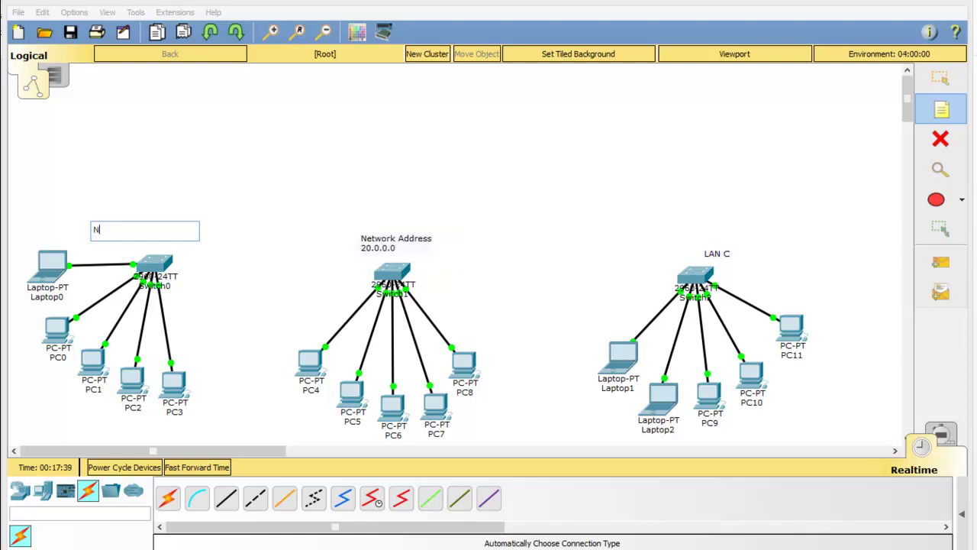
type("etwork Address")
key("Return")
type("10")
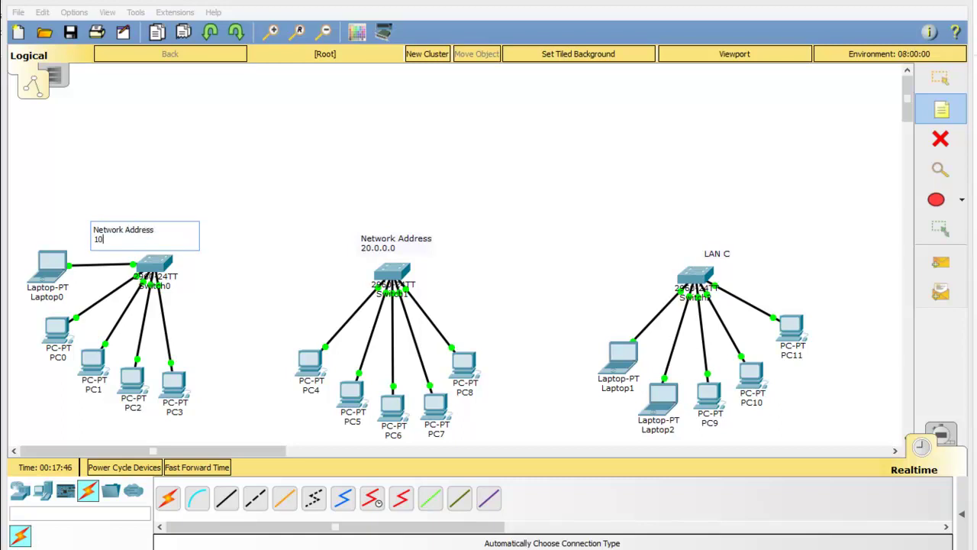
type(".0.0.0")
- Add a two-line note above Switch2 reading "Network Address" and "30.0.0.0", and leave note placement
left_click(675, 244)
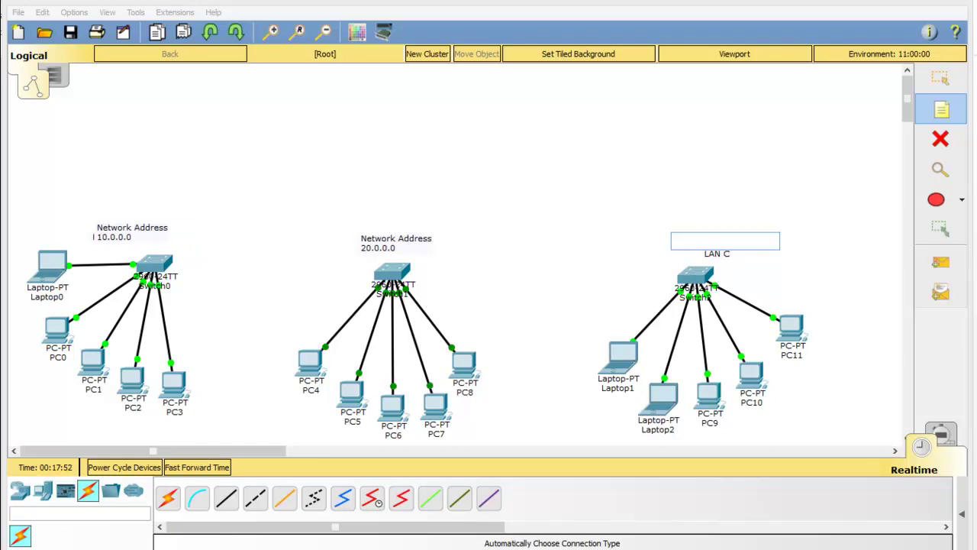
type("Netw")
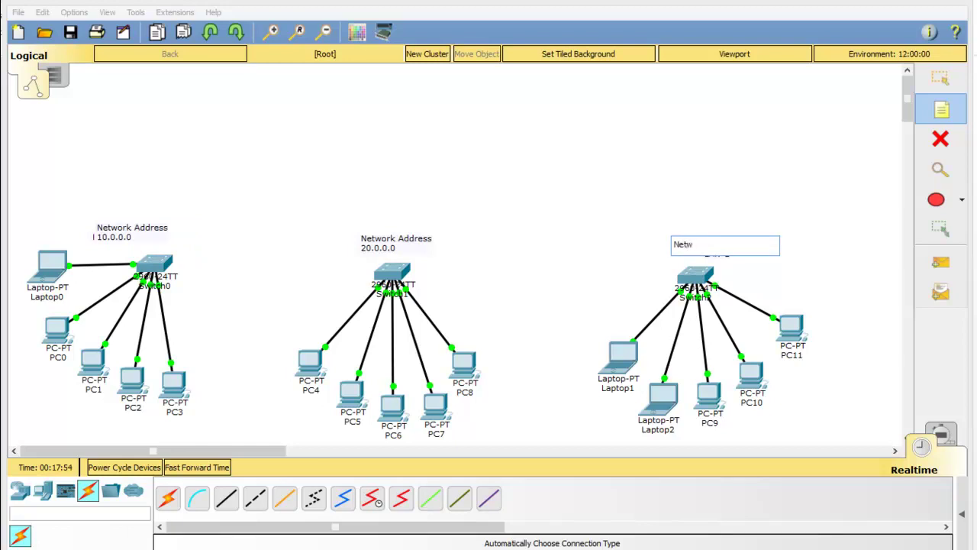
type("ork Address")
key("Return")
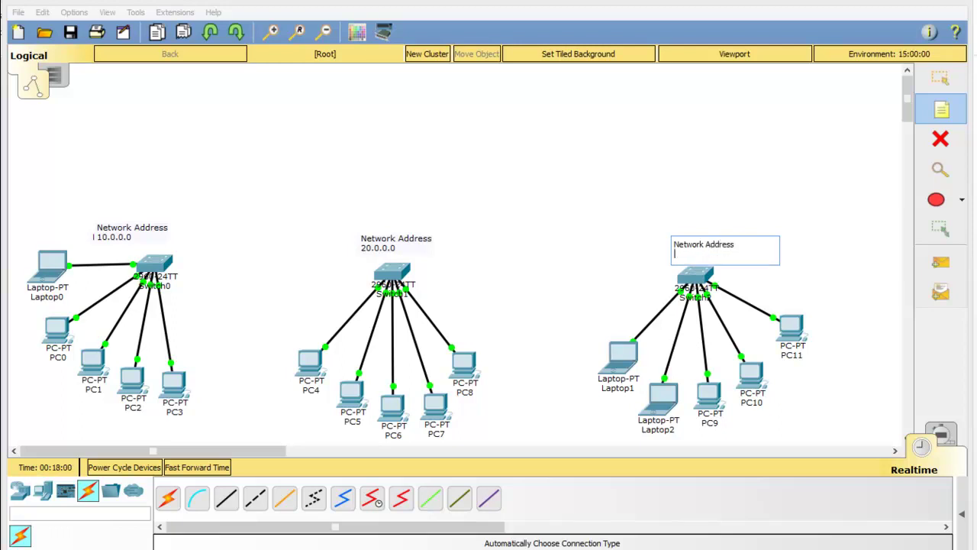
type("30.0.0.0")
key("Escape")
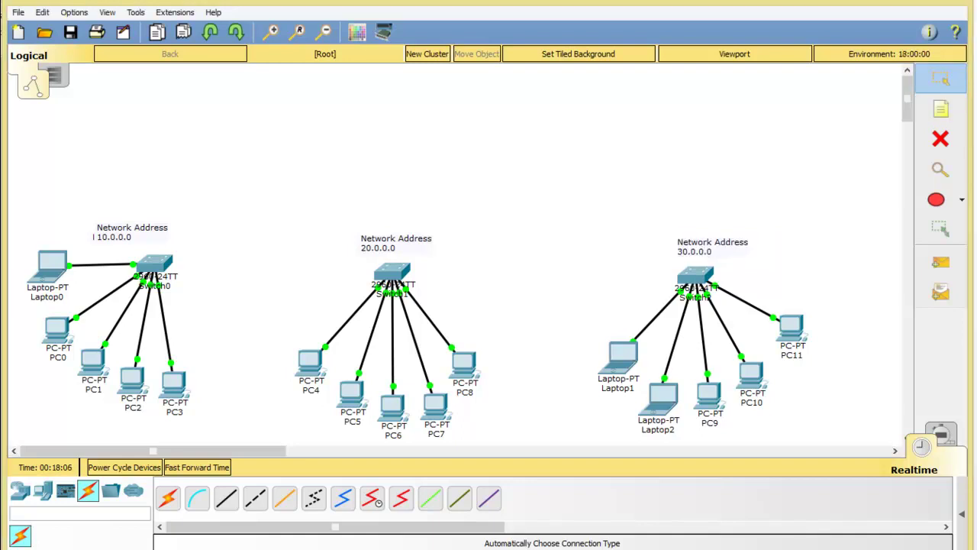
- Rearrange the notes so each LAN label sits directly above its network address note beside Switch0, Switch1 and Switch2
left_click_drag(712, 246, 652, 261)
left_click_drag(718, 254, 631, 242)
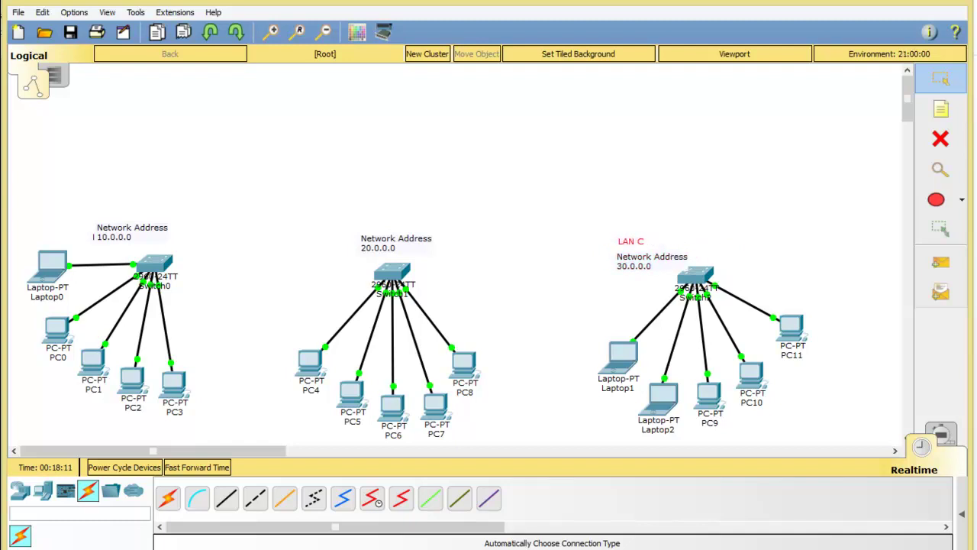
left_click_drag(396, 243, 351, 254)
left_click(340, 264)
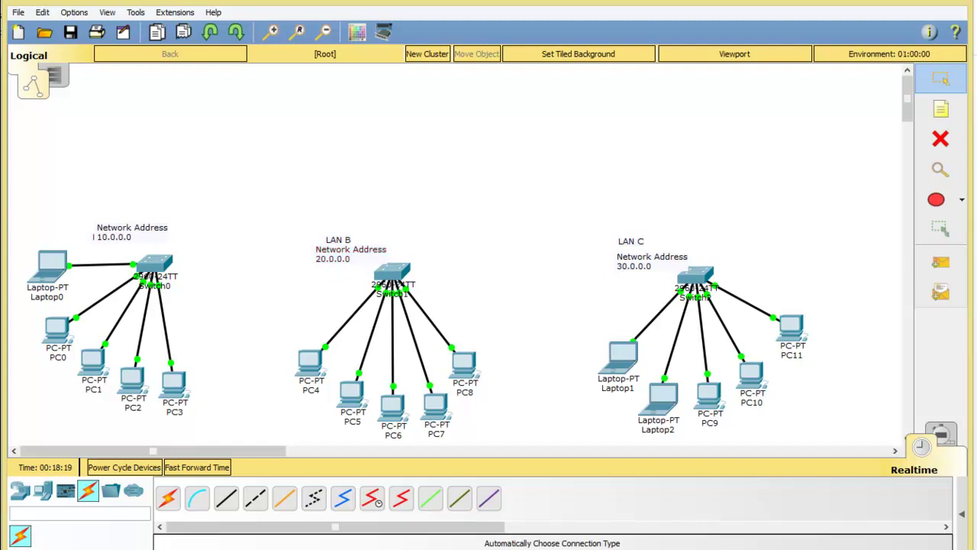
left_click_drag(94, 237, 101, 216)
- Place a 2911 router above Switch0 and name it "R 1"
left_click(20, 490)
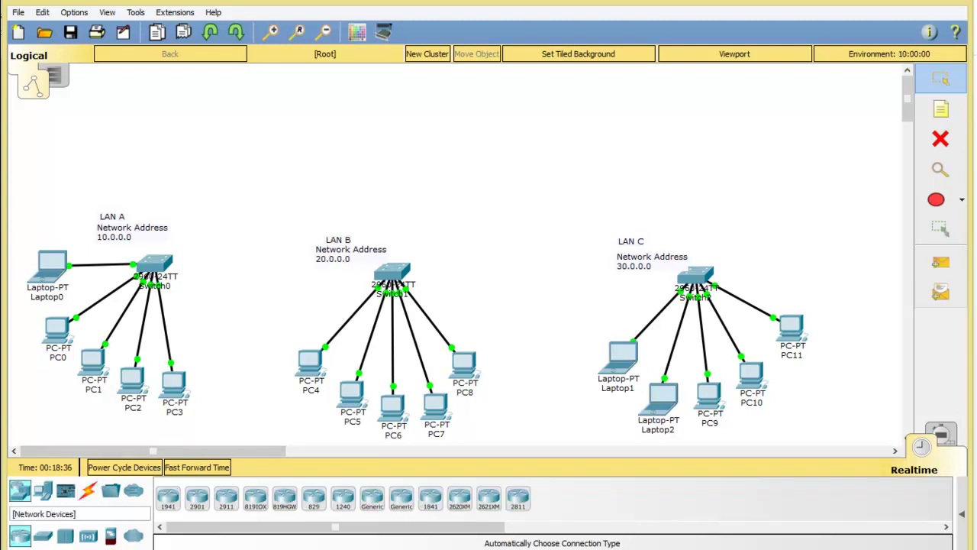
left_click(226, 498)
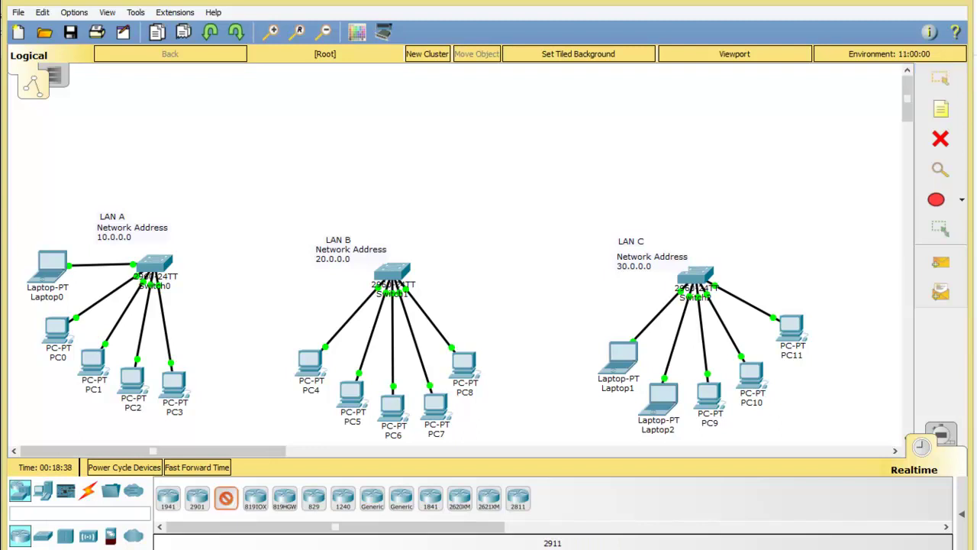
left_click(169, 153)
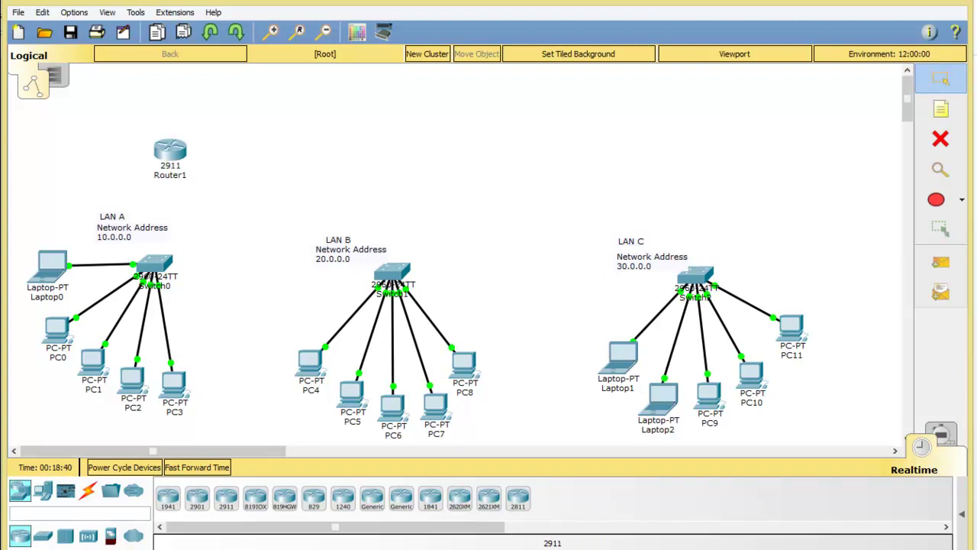
left_click(170, 175)
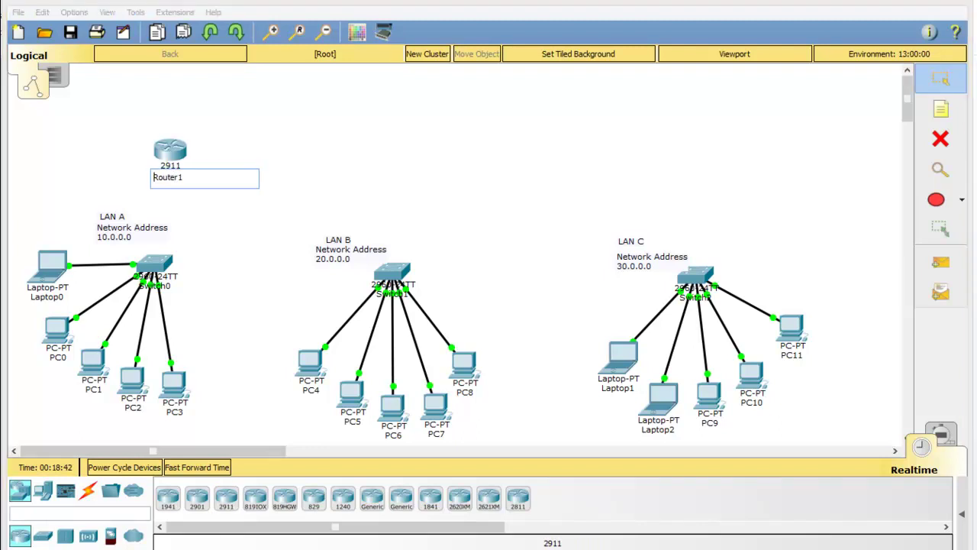
type("R 1")
key("Return")
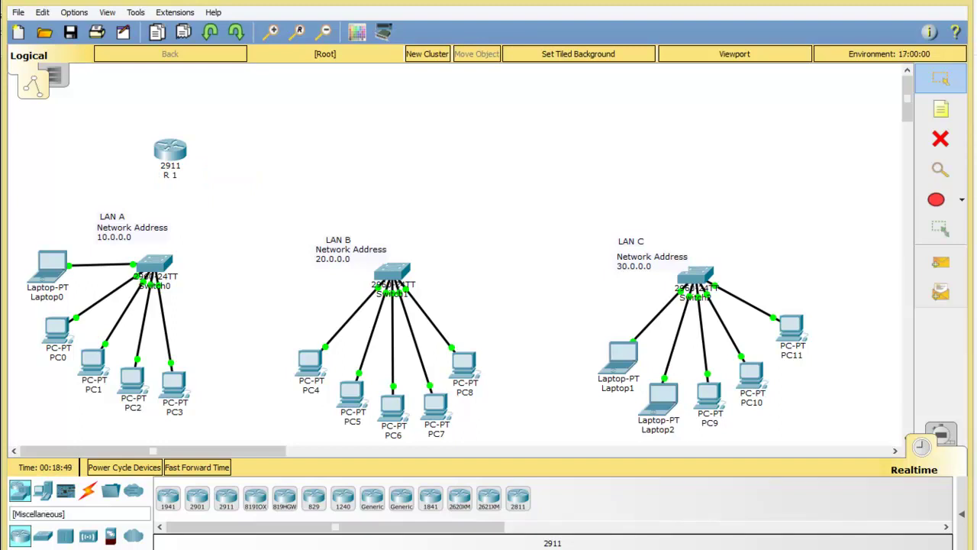
- Place a second 2911 router above Switch1 and name it "R 2"
left_click(226, 498)
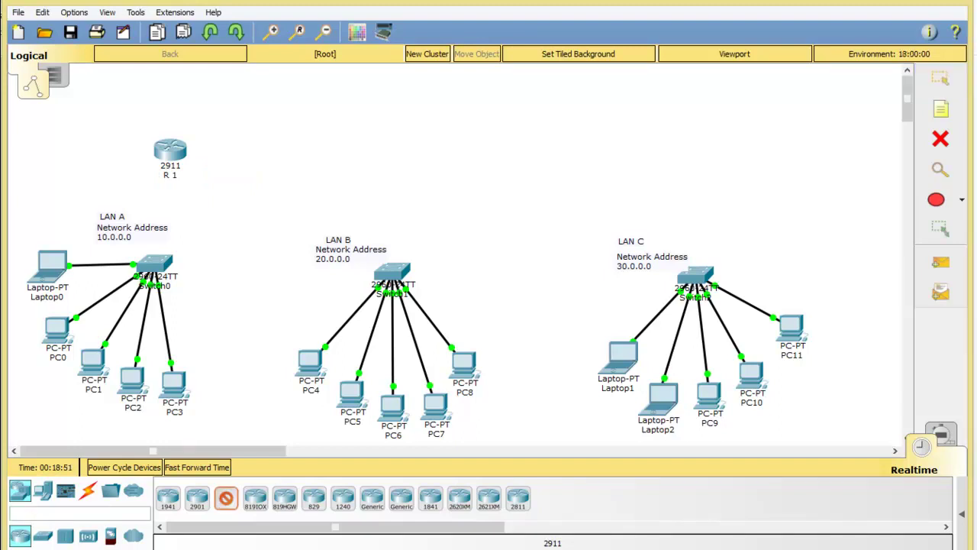
left_click(396, 160)
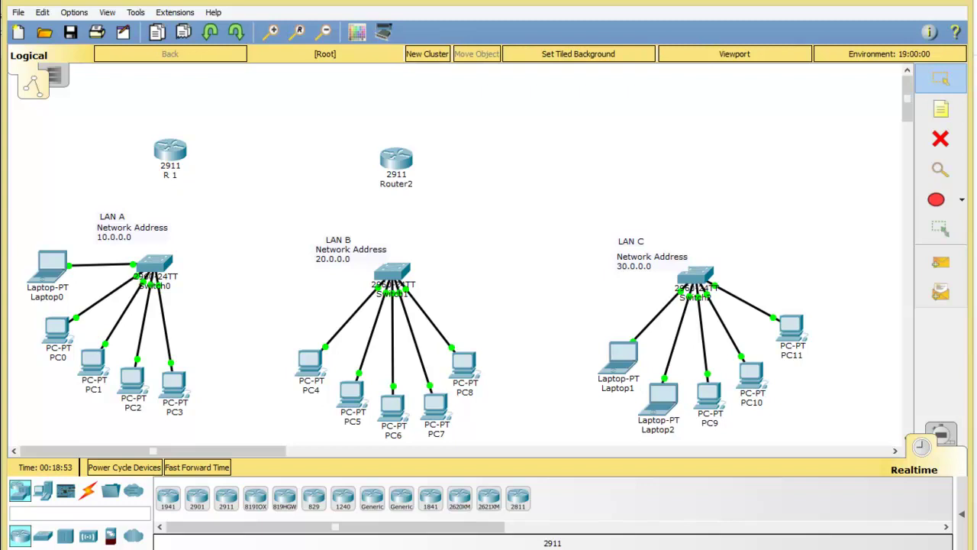
left_click(396, 183)
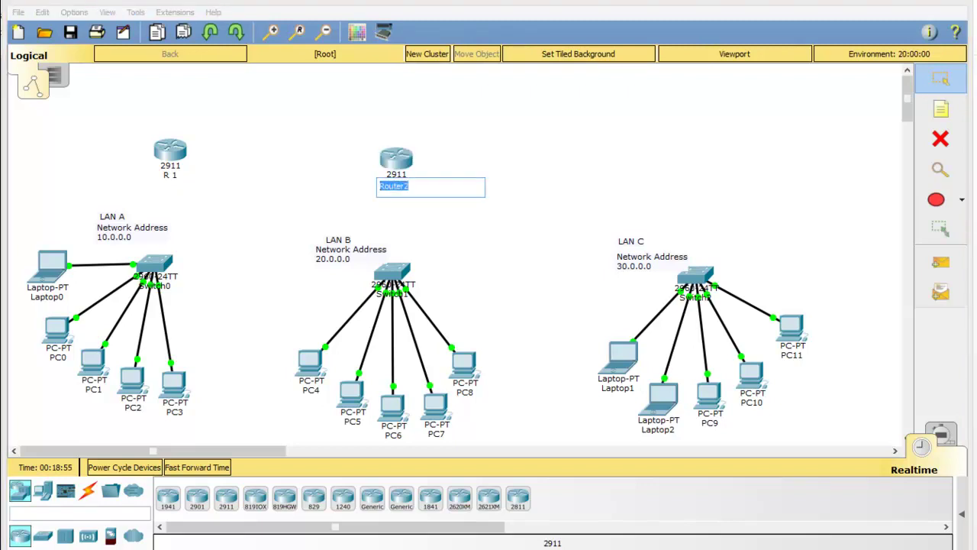
type("R 2")
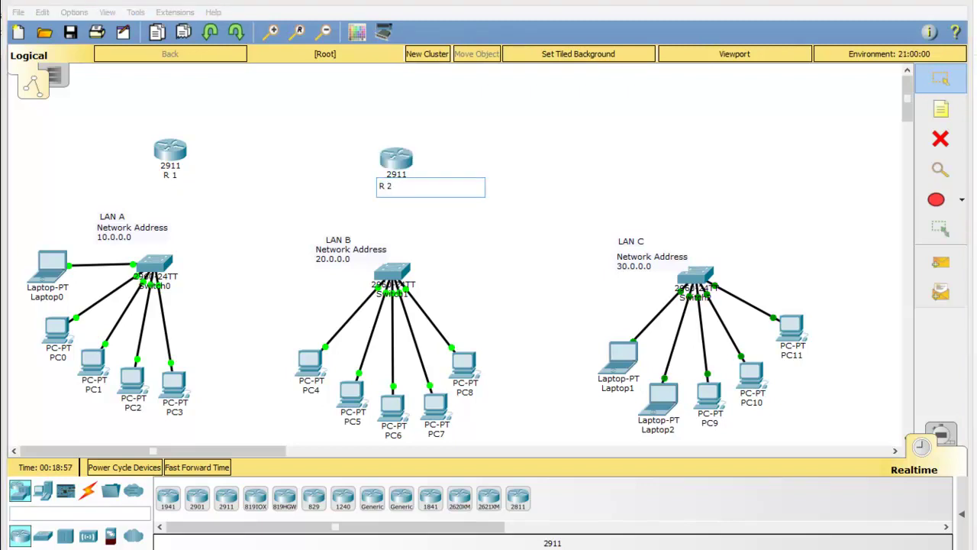
- Place a third 2911 router above Switch2, name it "R3", and shift R3 and R 2 slightly upward
left_click(226, 498)
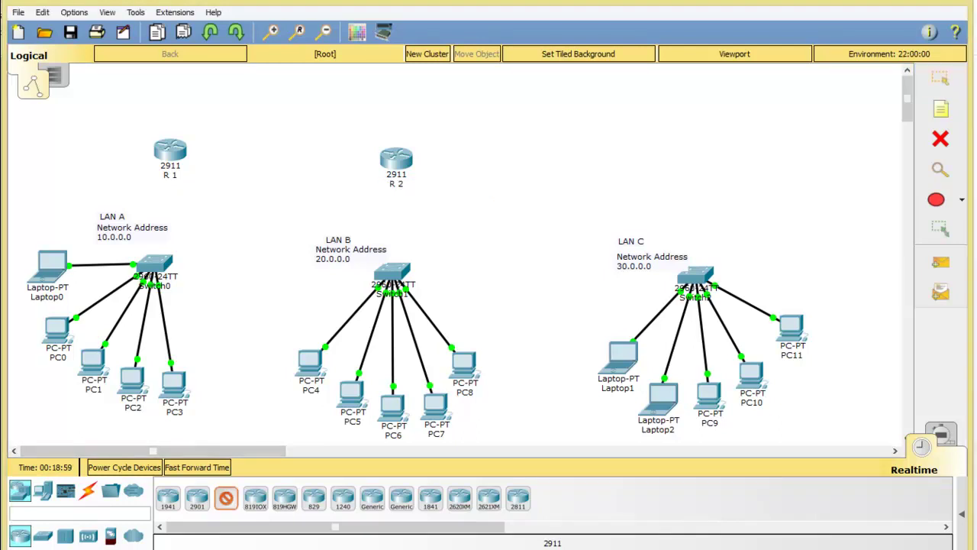
left_click(689, 162)
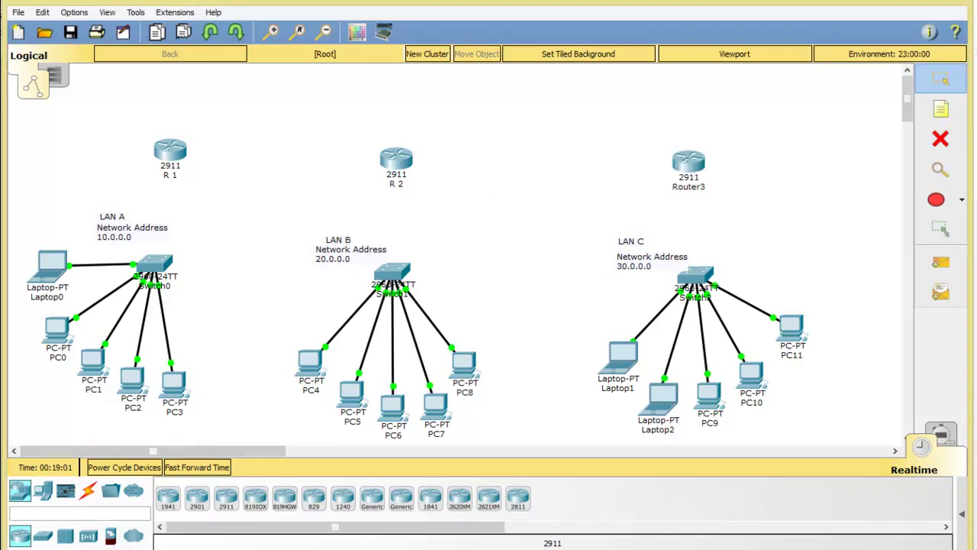
left_click(689, 186)
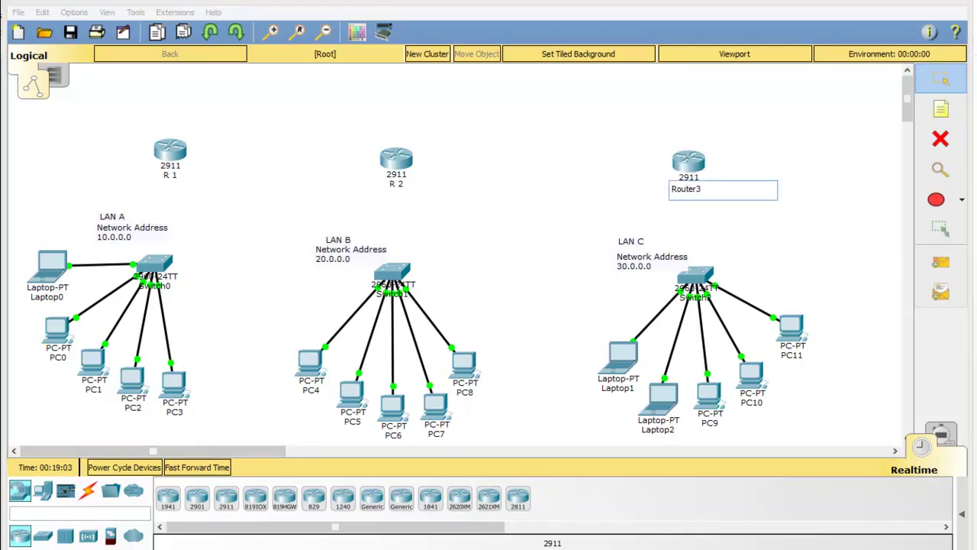
key("BackSpace")
key("BackSpace")
key("BackSpace")
key("BackSpace")
key("BackSpace")
key("BackSpace")
key("BackSpace")
type("R3")
key("Return")
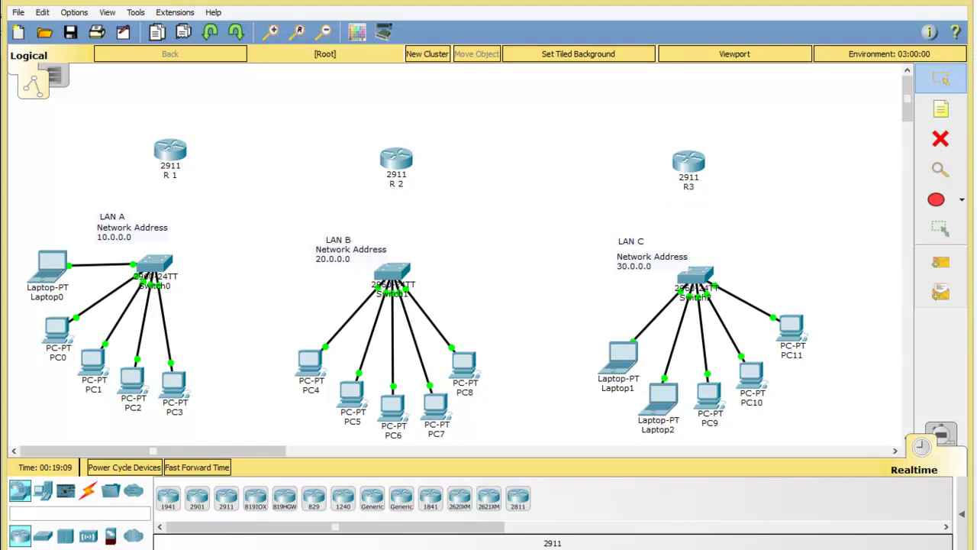
left_click_drag(689, 162, 685, 155)
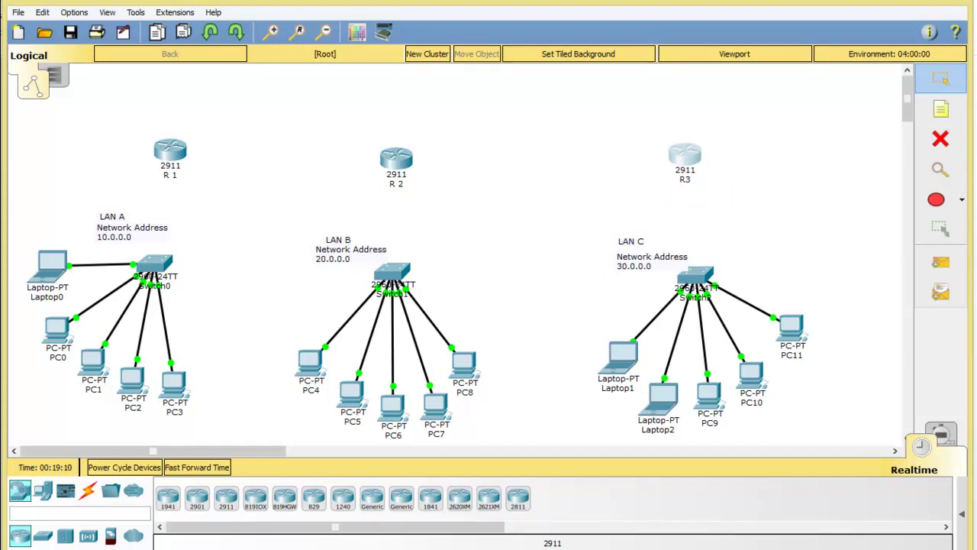
left_click_drag(397, 158, 412, 145)
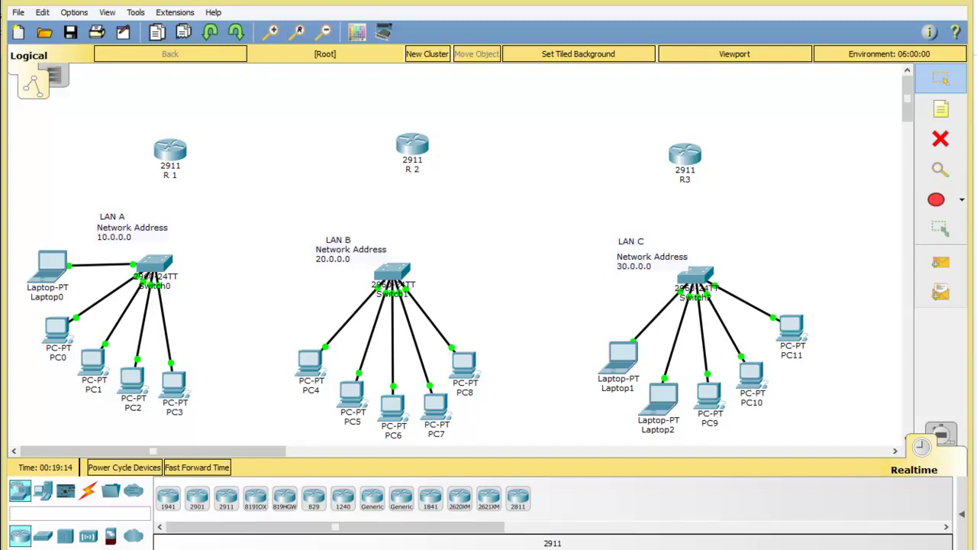
- Cable Switch0 to R 1, Switch1 to R 2 and Switch2 to R3 using the automatic connection type
left_click(88, 491)
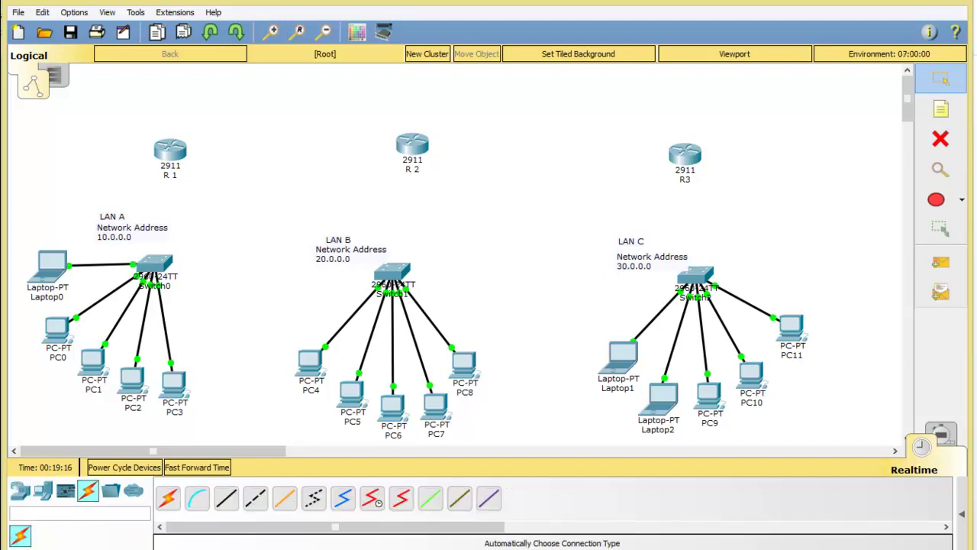
left_click(167, 498)
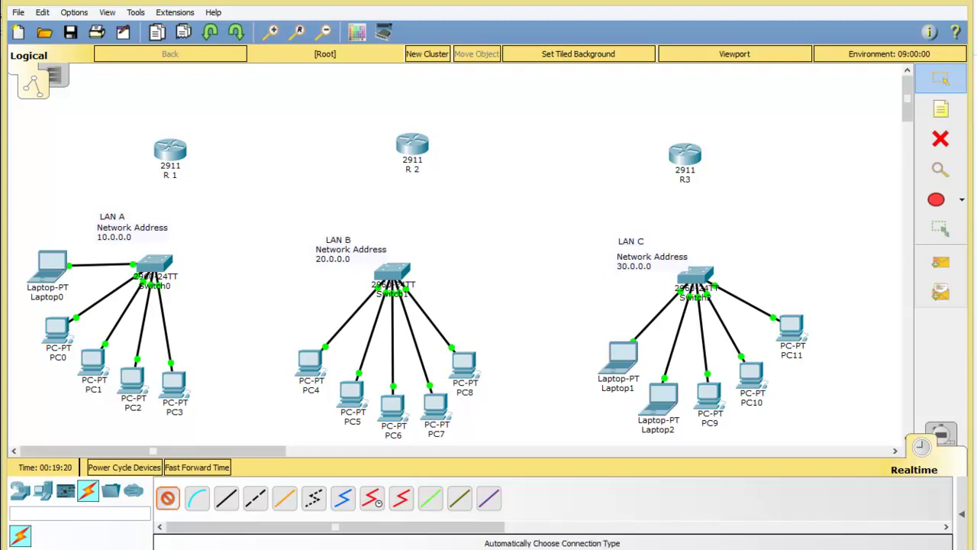
left_click(155, 264)
left_click(169, 152)
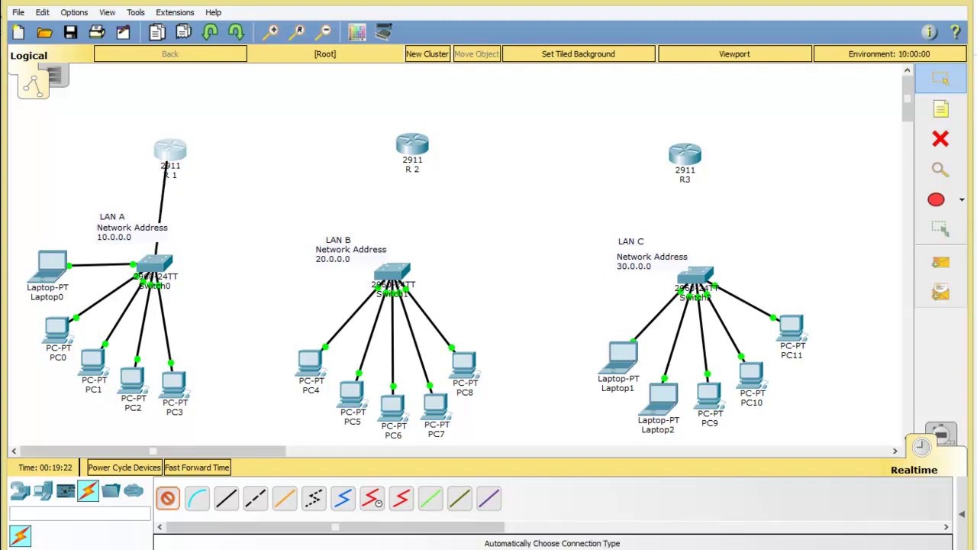
left_click(168, 499)
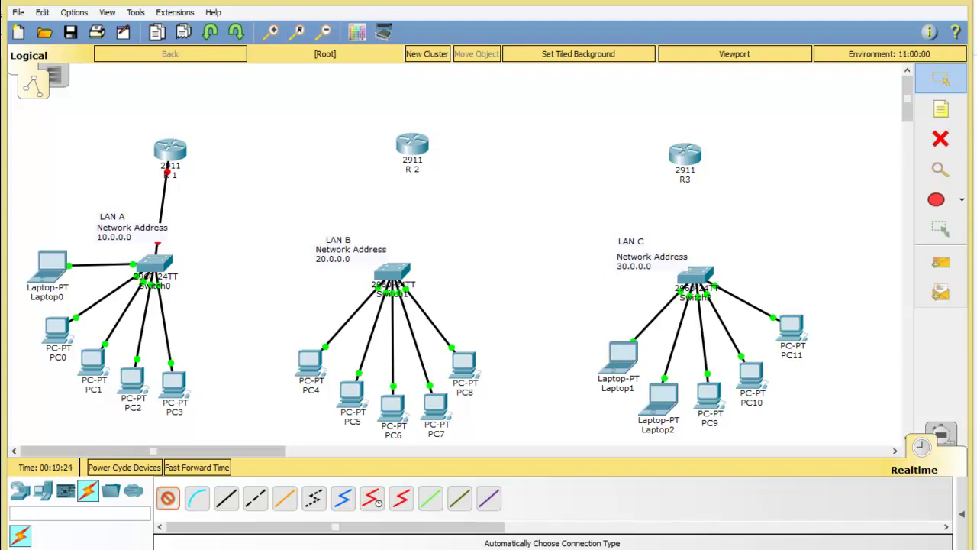
left_click(392, 268)
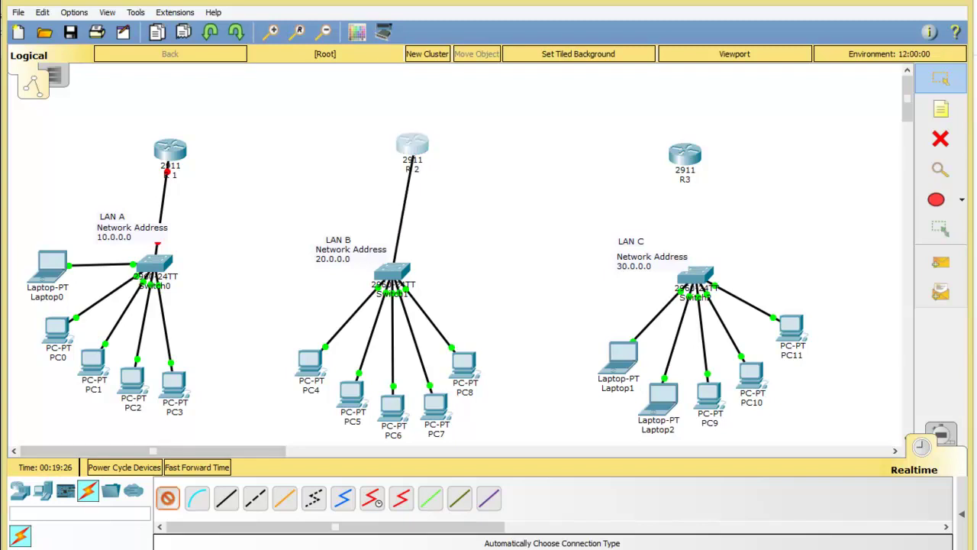
left_click(412, 145)
left_click(167, 499)
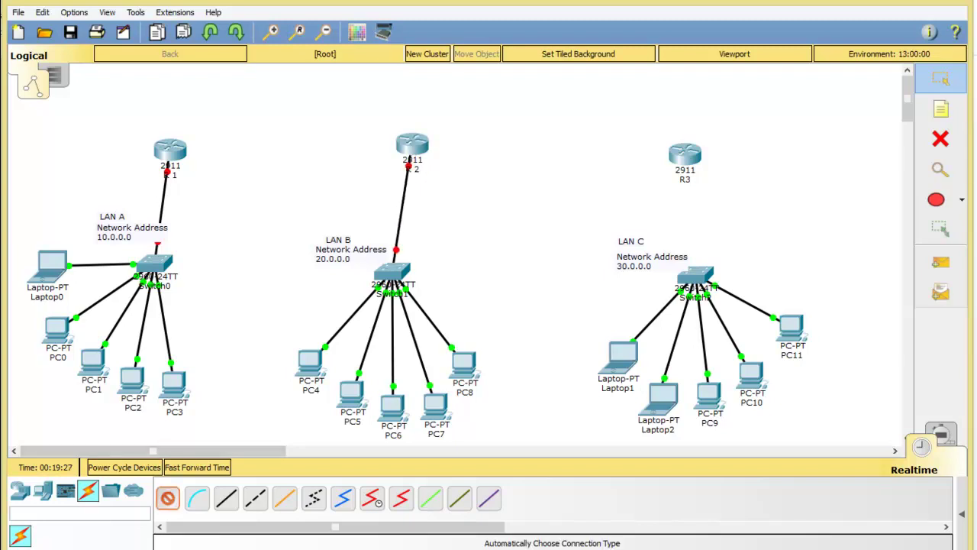
left_click(696, 275)
left_click(685, 154)
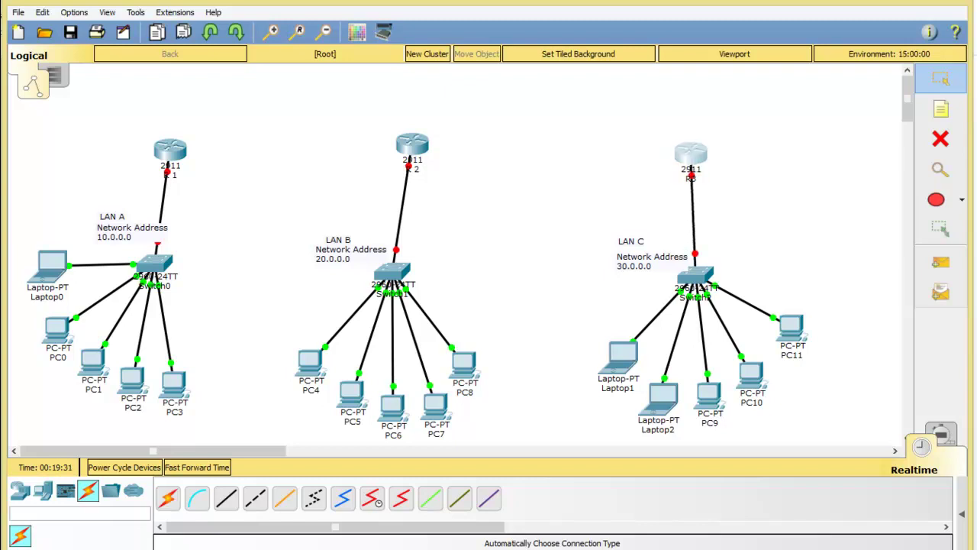
- Reposition the routers so each sits more directly above its own switch
key("super+c")
key("Escape")
left_click_drag(412, 144, 395, 159)
left_click_drag(171, 149, 159, 148)
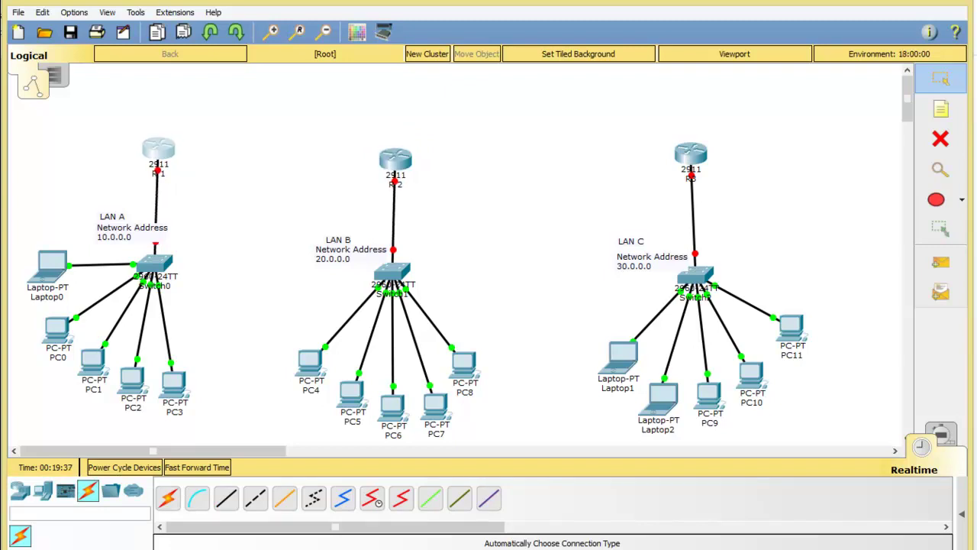
left_click_drag(395, 159, 400, 153)
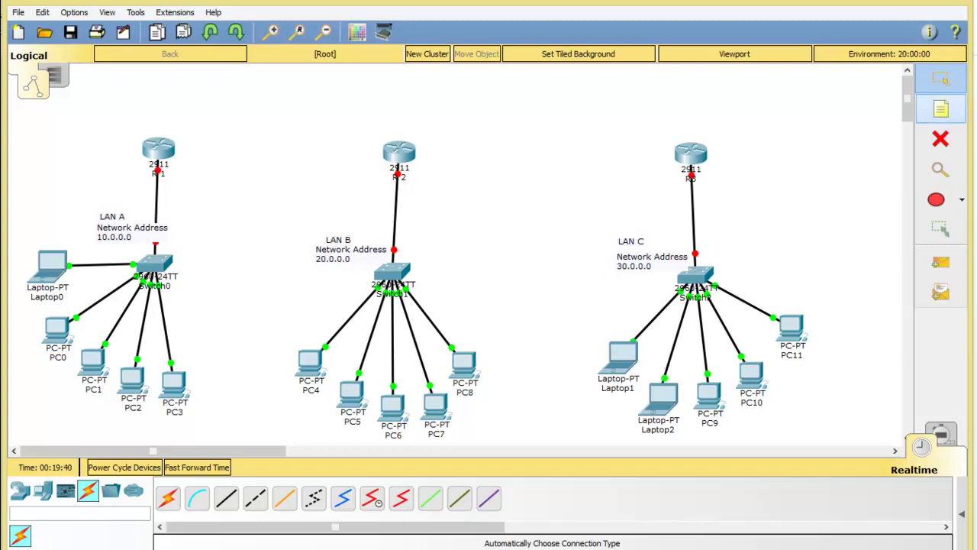
left_click(940, 109)
left_click(124, 119)
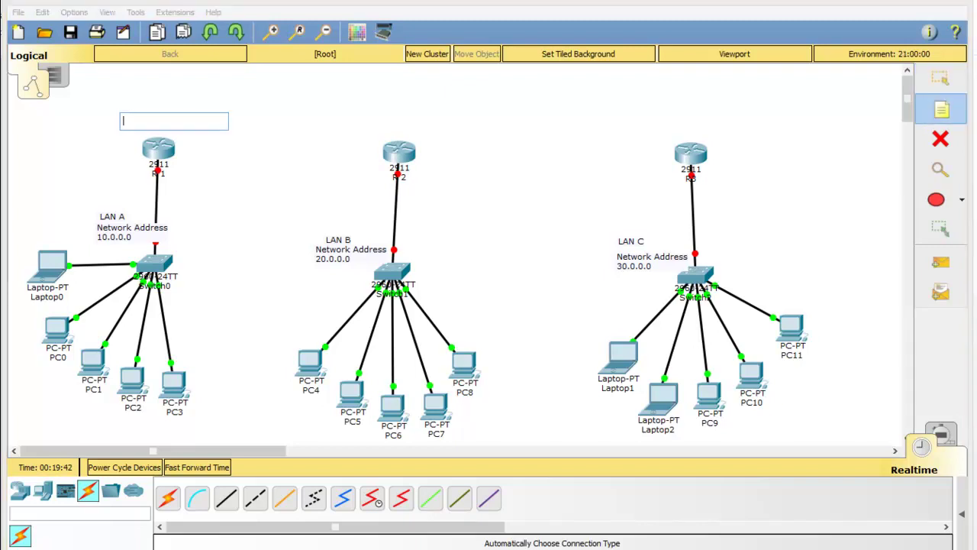
type("BAN")
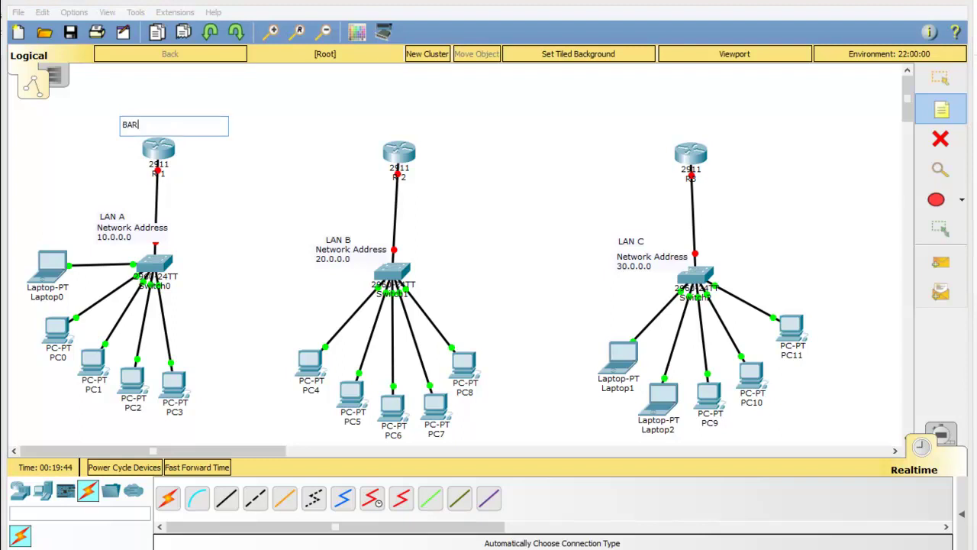
key("BackSpace")
key("BackSpace")
key("BackSpace")
- Add a two-line note between R 1 and R 2 reading "Network Address" and "40.0.0.0"
left_click(235, 130)
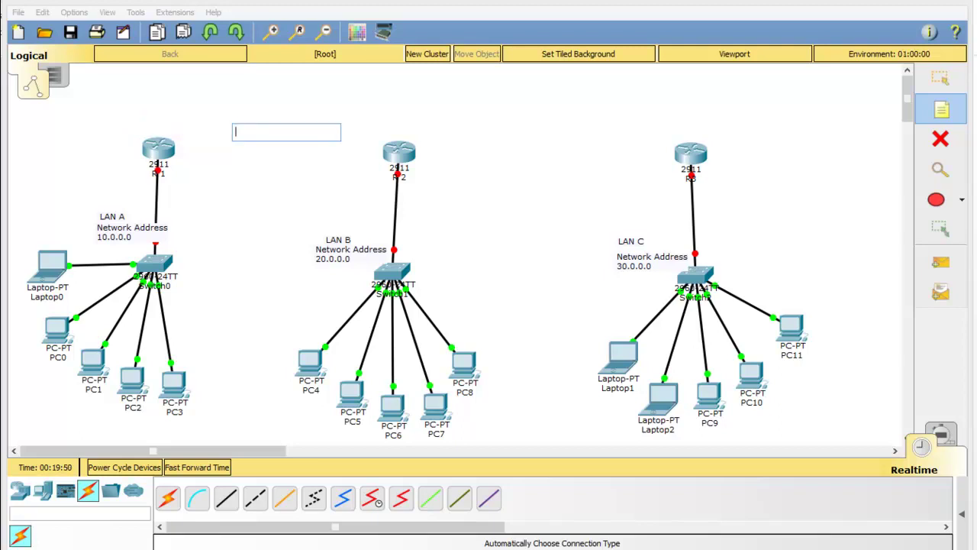
type("Net")
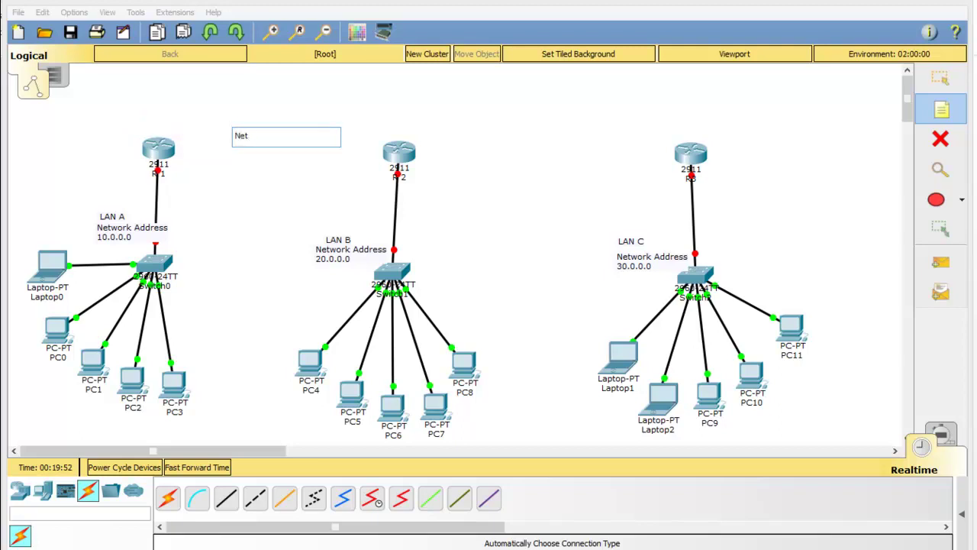
type("work Address")
key("Return")
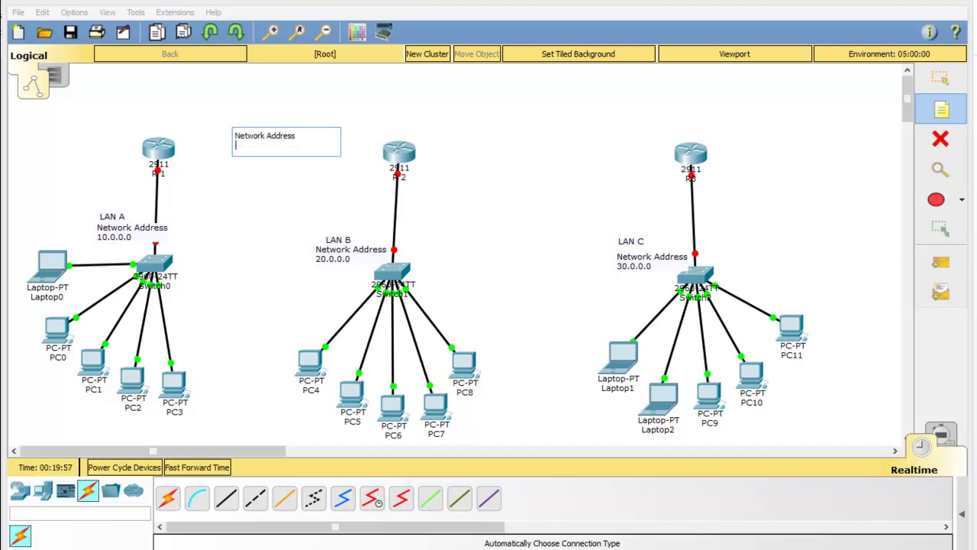
type("40.0.0.0")
- Copy the 40.0.0.0 note's text into a new note between R 2 and R3, change the address to 50.0.0.0, and leave note placement
key("ctrl+a")
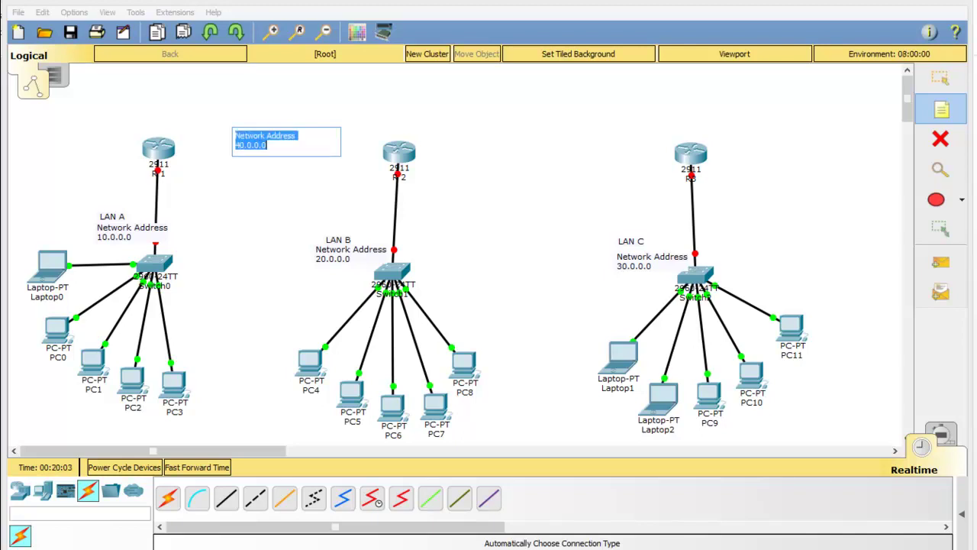
left_click(504, 126)
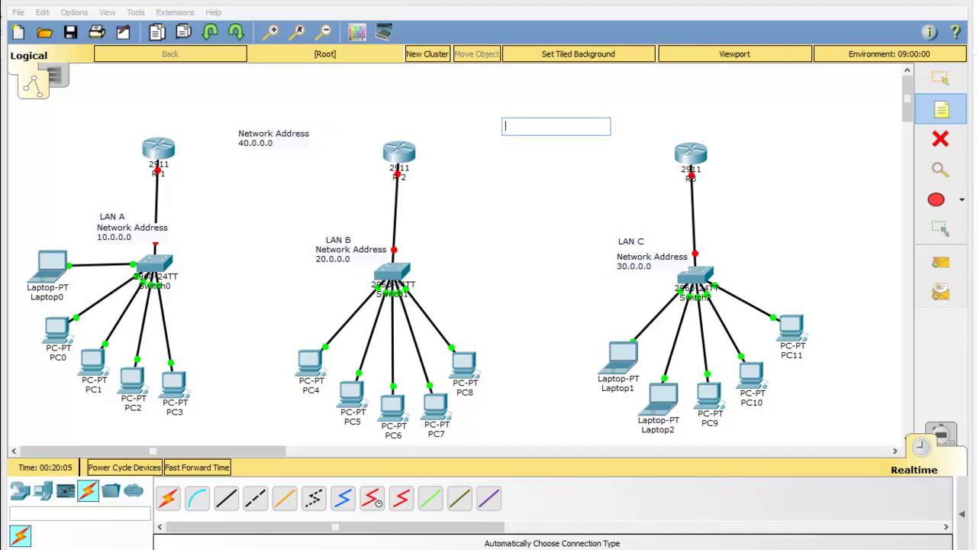
key("ctrl+v")
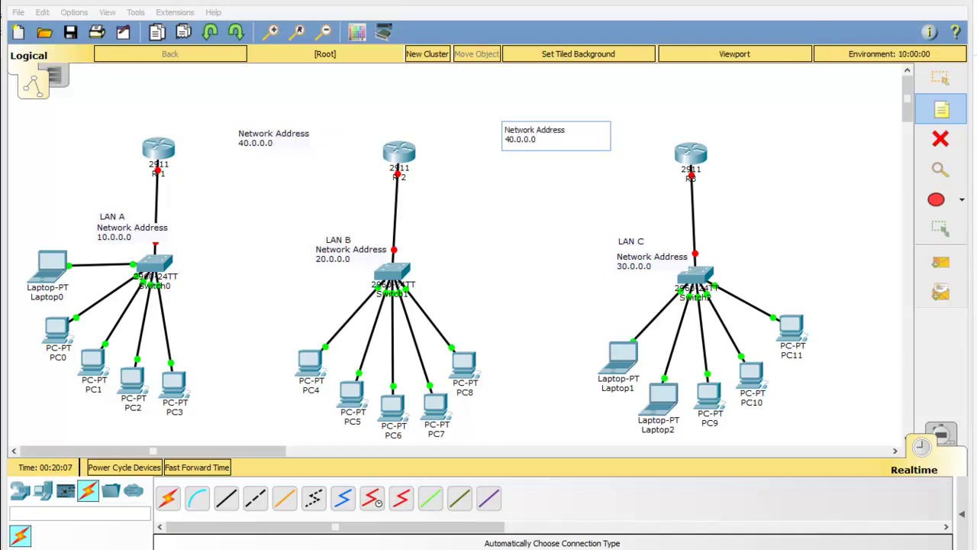
key("BackSpace")
type("5")
left_click(940, 78)
mouse_move(969, 275)
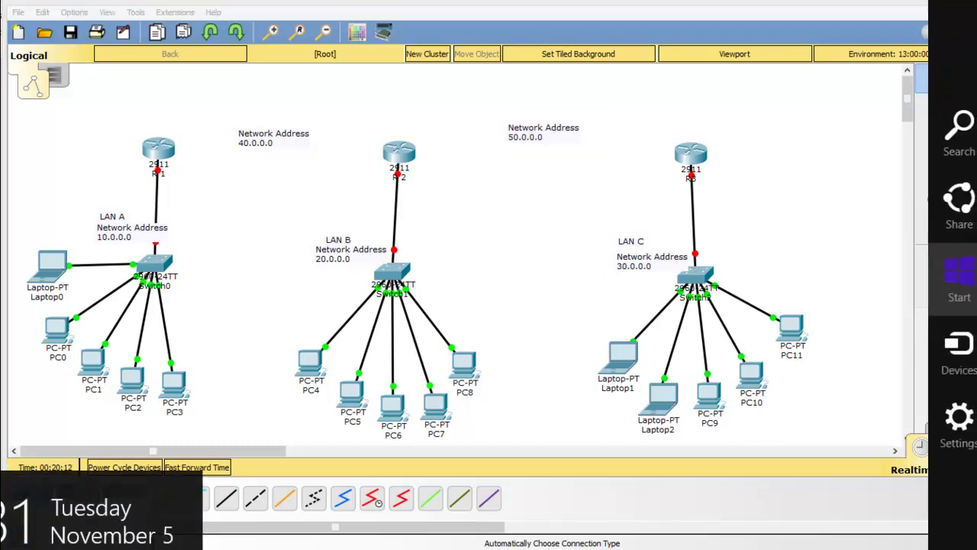
- Move the 50.0.0.0 and 40.0.0.0 network address notes higher, above the level of the routers
left_click_drag(543, 132, 543, 118)
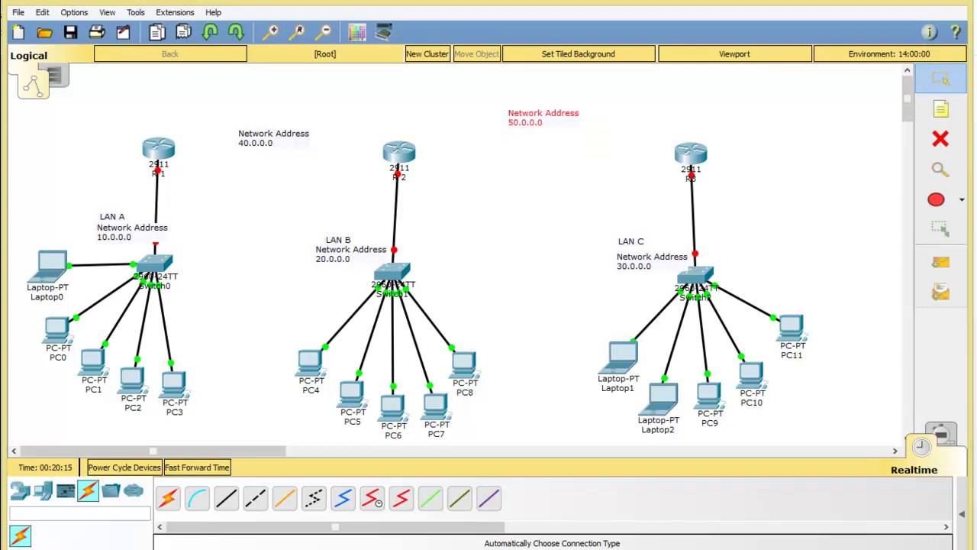
left_click_drag(274, 138, 268, 111)
left_click(305, 145)
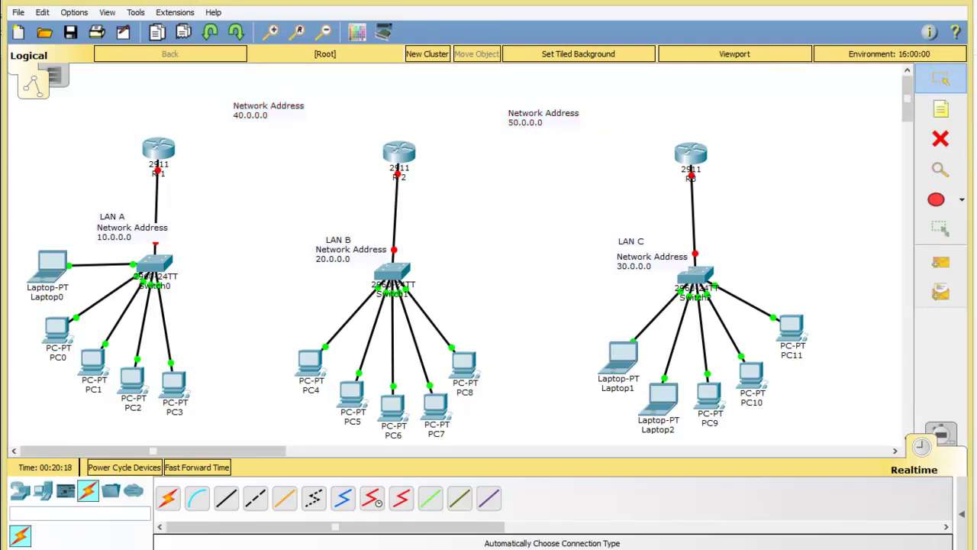
- Install an HWIC-2T serial module in the leftmost slot of router R 1 and close its device window
left_click(159, 149)
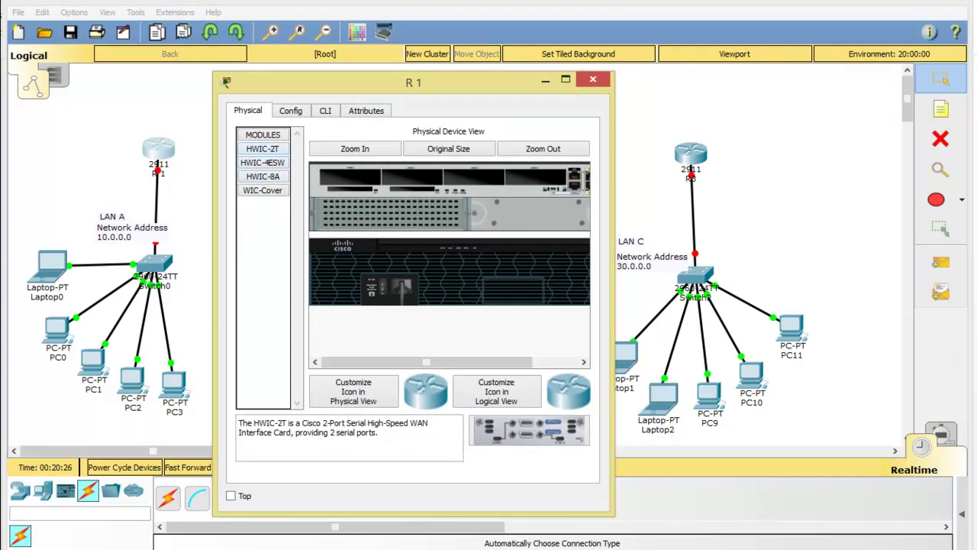
left_click_drag(262, 149, 353, 178)
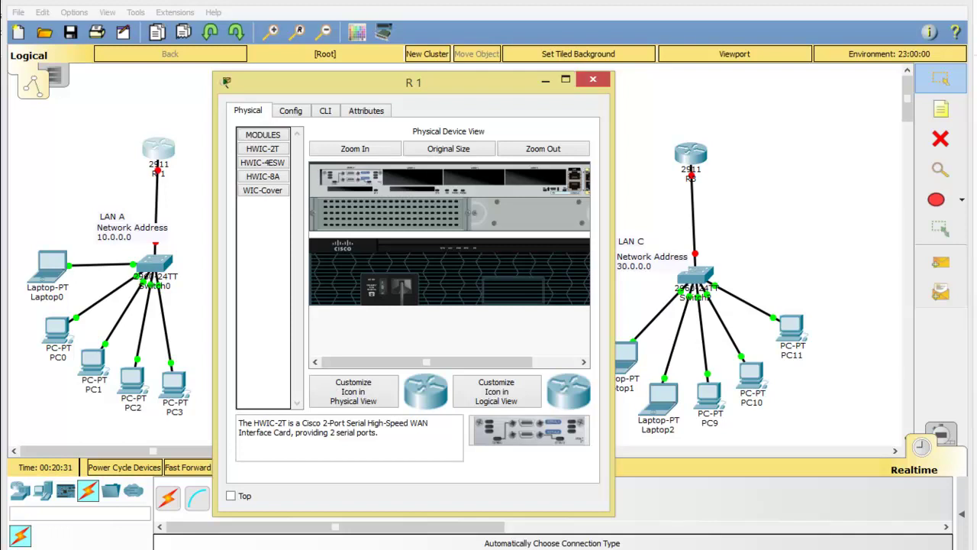
left_click(593, 80)
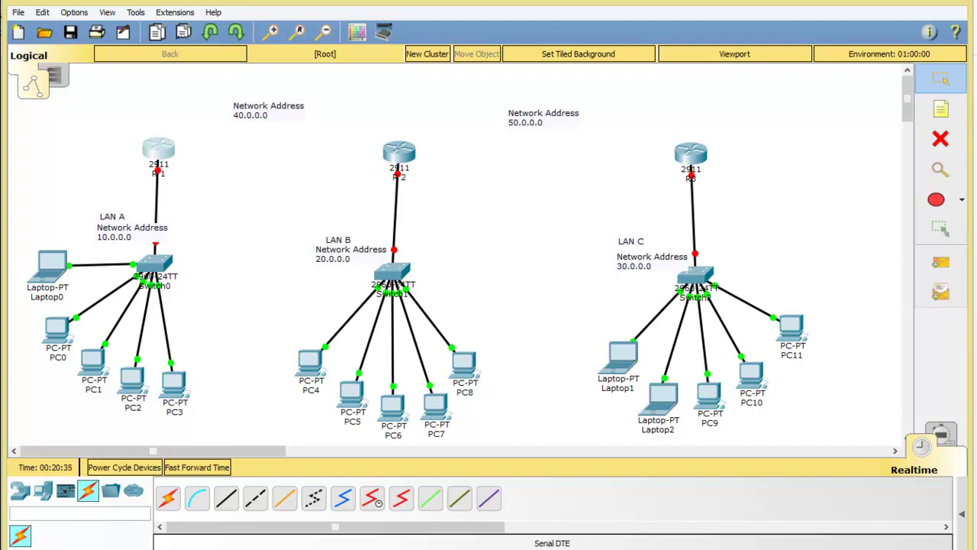
left_click(401, 498)
left_click(393, 155)
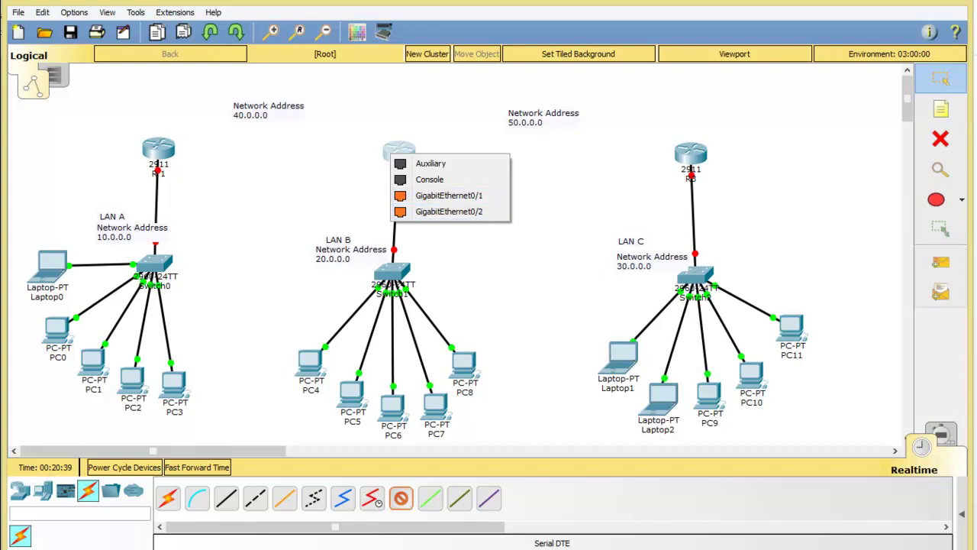
left_click(161, 147)
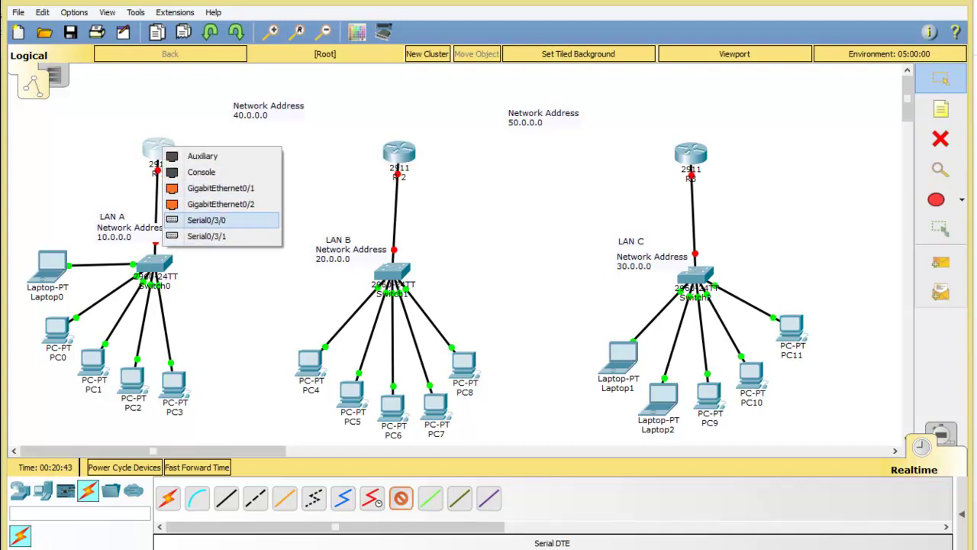
key("Escape")
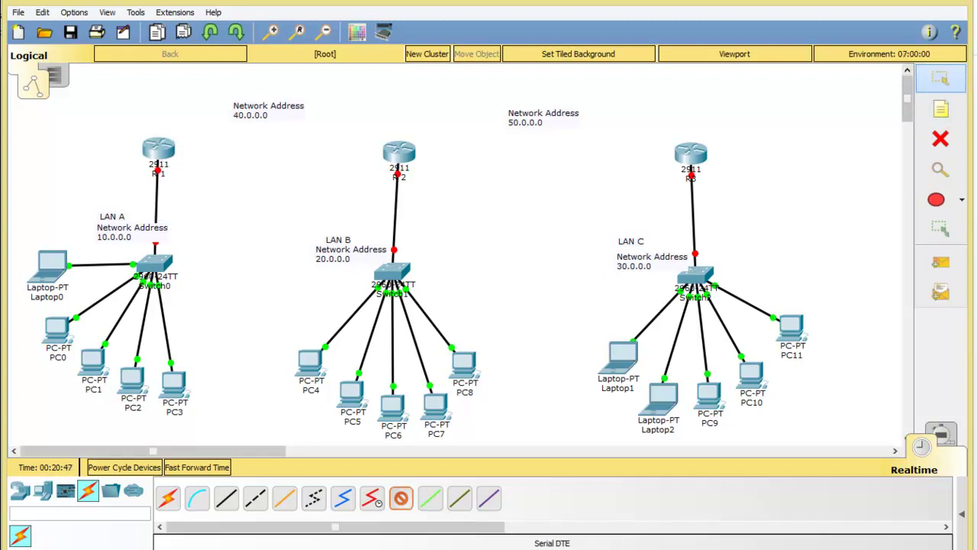
left_click(940, 78)
- Install an HWIC-2T serial module in the leftmost slot of router R 2 and close its device window
left_click(399, 153)
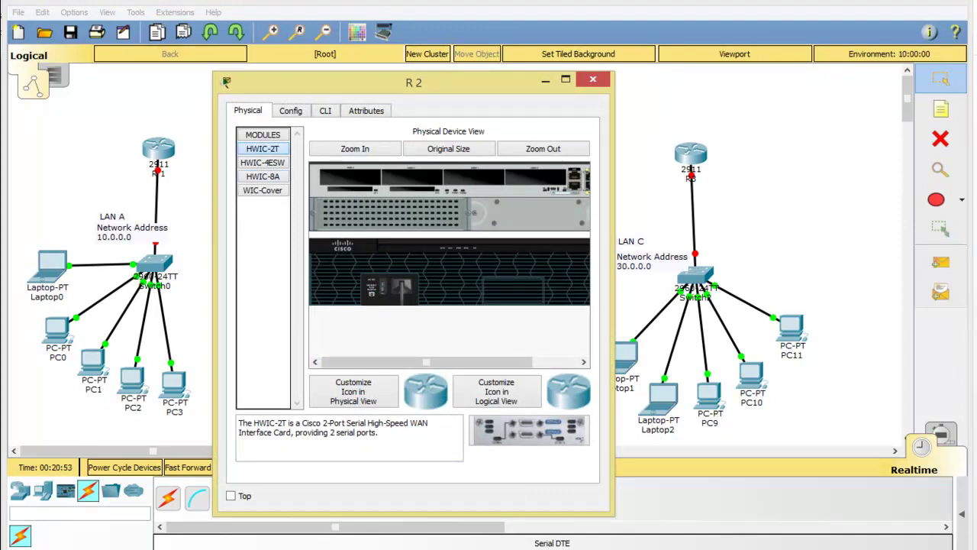
left_click_drag(263, 148, 352, 176)
left_click_drag(263, 148, 413, 176)
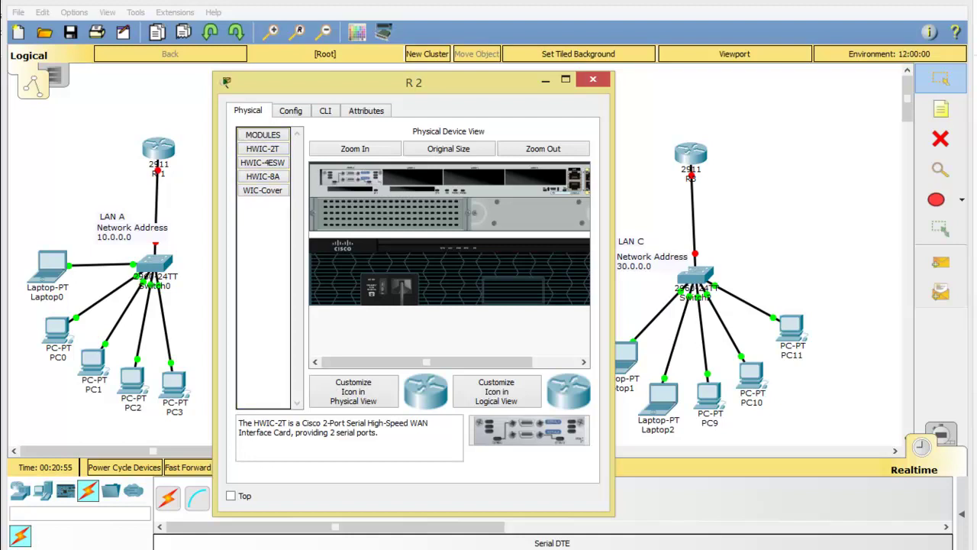
left_click_drag(376, 432, 330, 433)
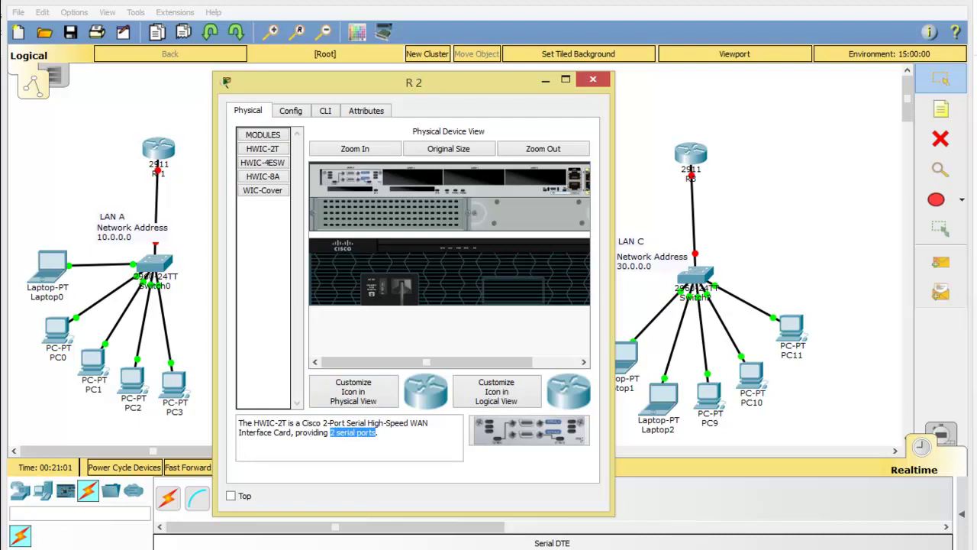
left_click(353, 433)
key("alt+F4")
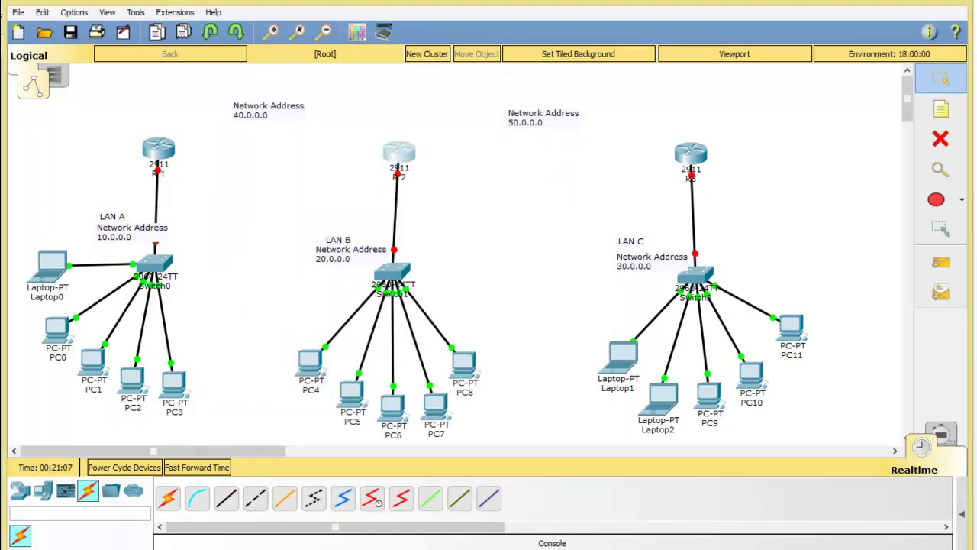
left_click(167, 498)
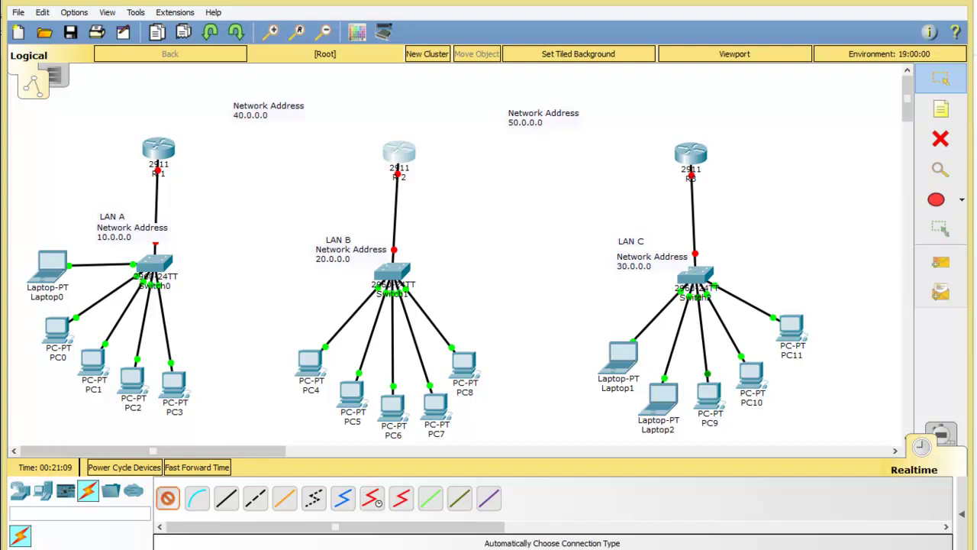
left_click(167, 498)
left_click(226, 498)
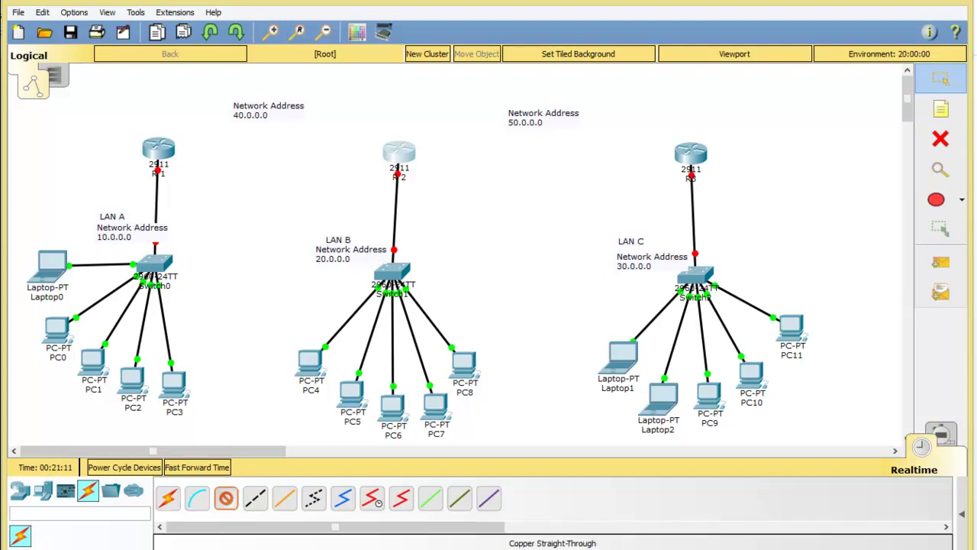
left_click(399, 153)
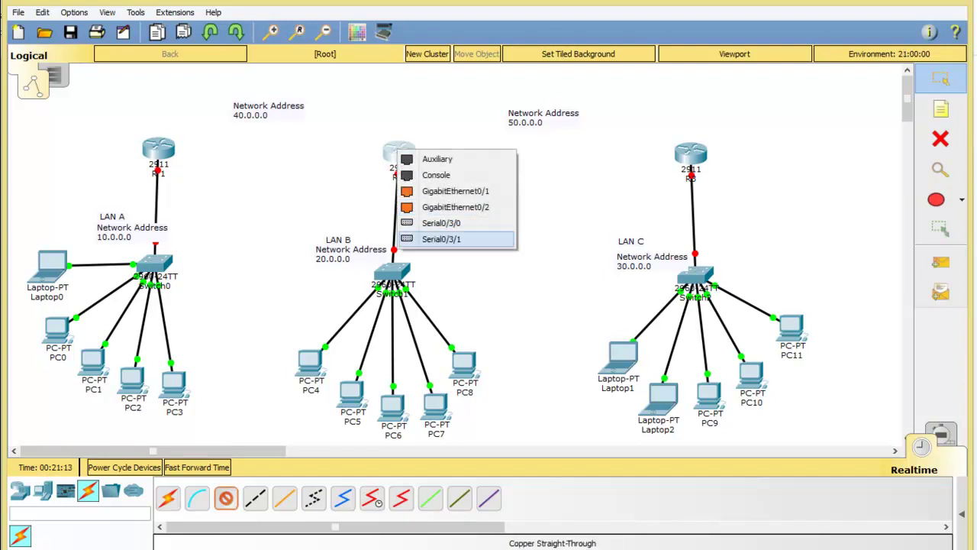
left_click(442, 223)
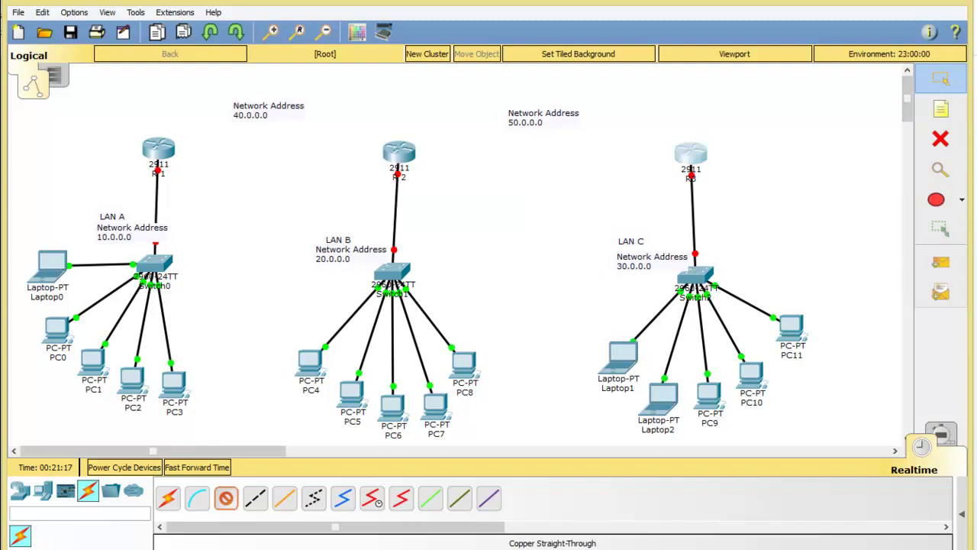
left_click(690, 155)
left_click(690, 154)
left_click(689, 154)
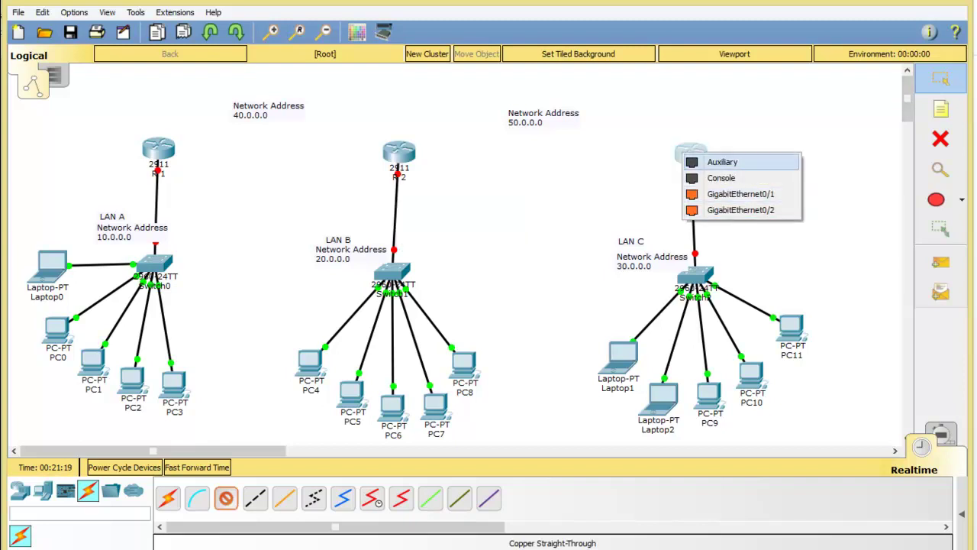
left_click(941, 78)
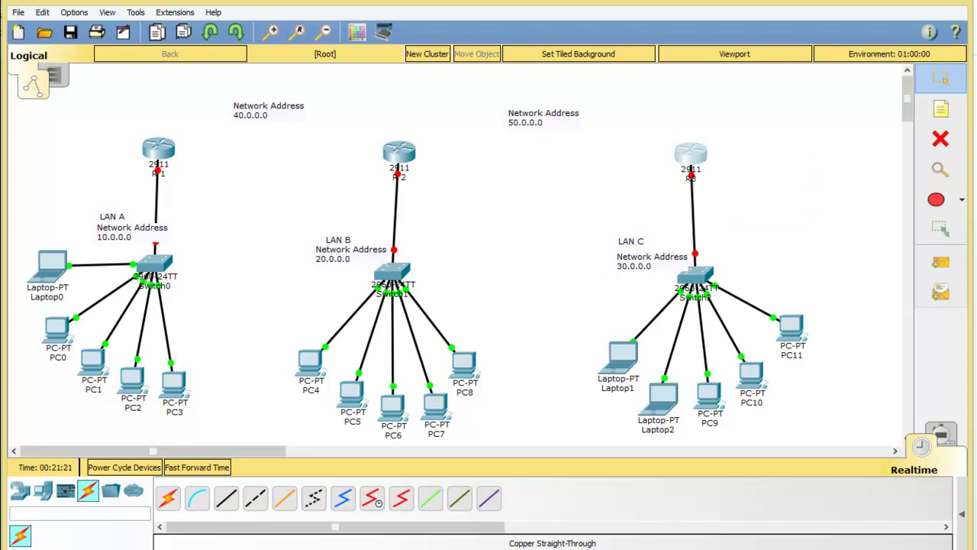
- Install an HWIC-2T serial module in the leftmost slot of router R3 and inspect its power switch up close
left_click(690, 156)
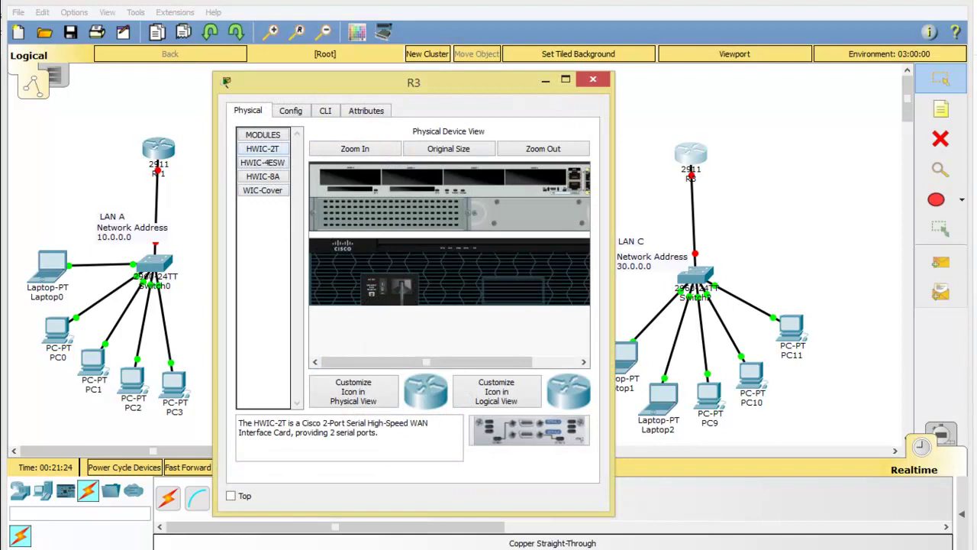
left_click_drag(263, 148, 353, 177)
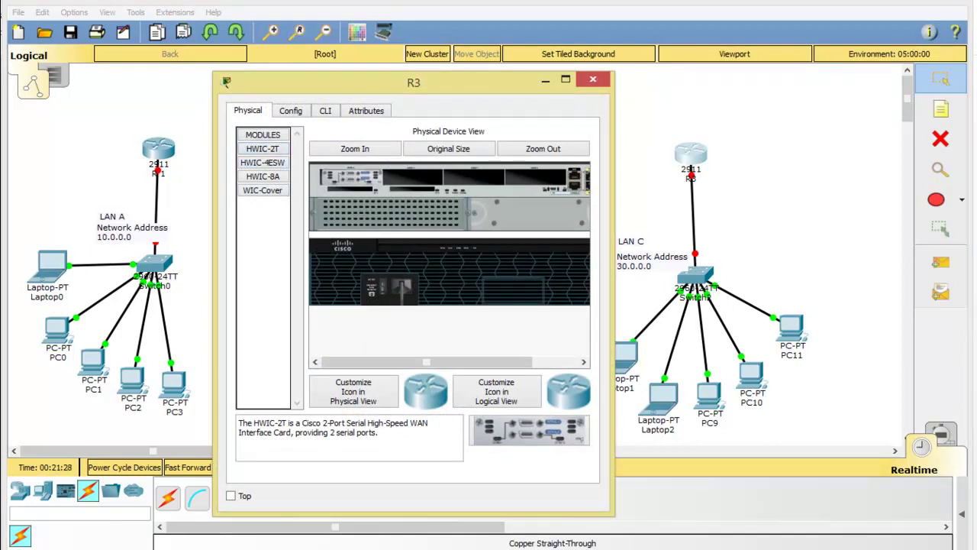
left_click(355, 148)
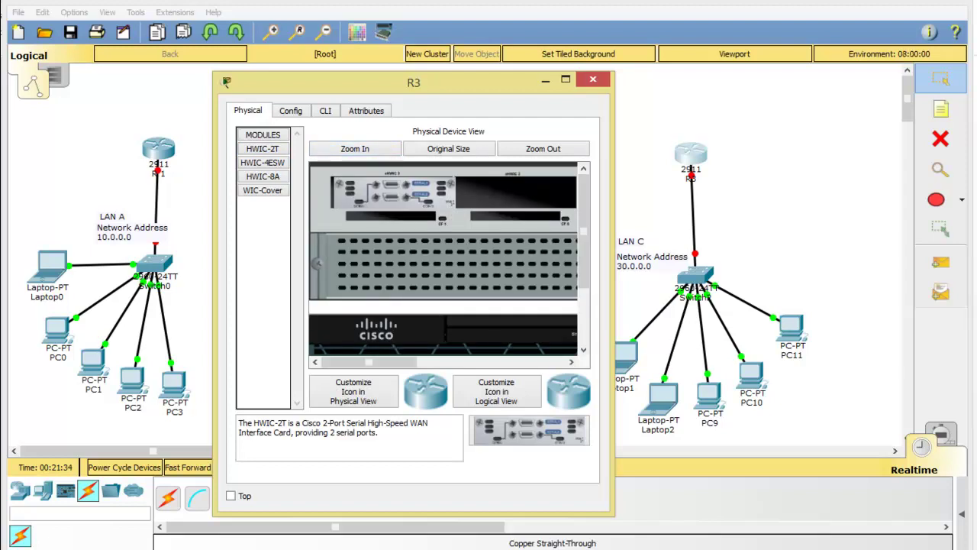
left_click_drag(583, 230, 583, 286)
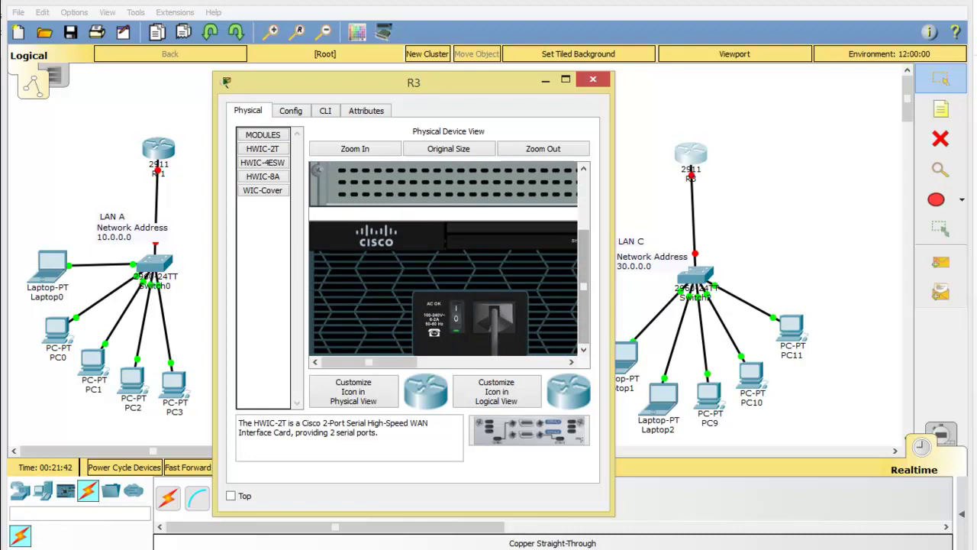
left_click(593, 79)
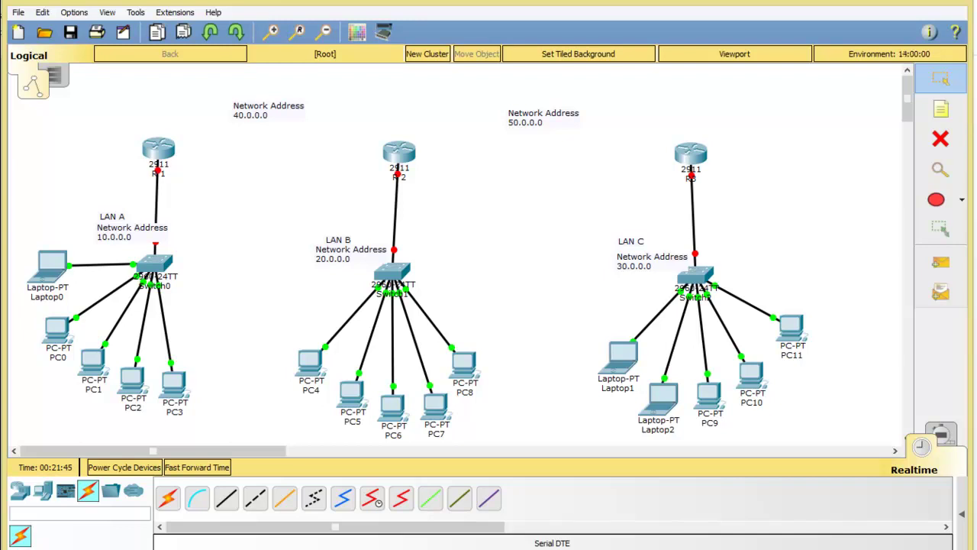
- Connect R 1 Serial0/3/0 to R 2 Serial0/3/0 with a Serial DTE cable
left_click(402, 498)
left_click(160, 150)
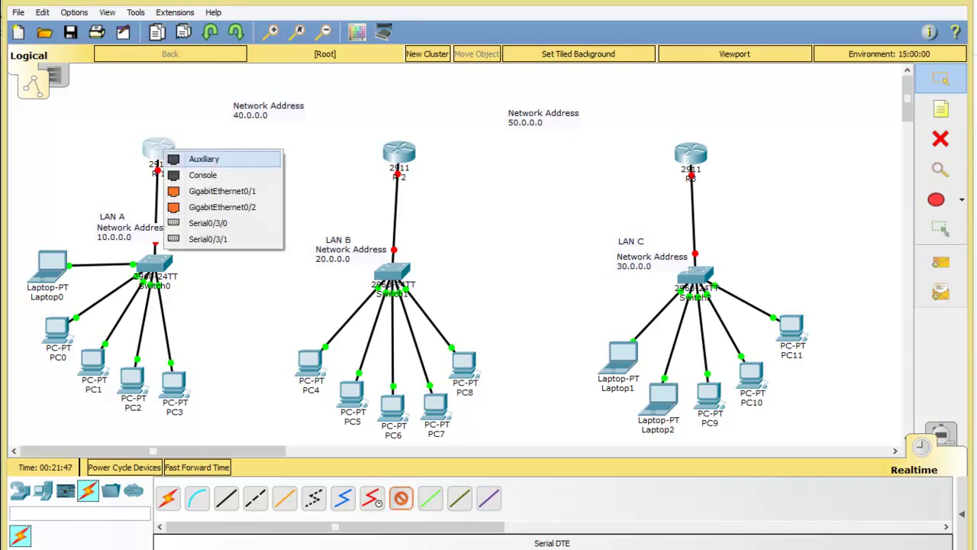
left_click(208, 223)
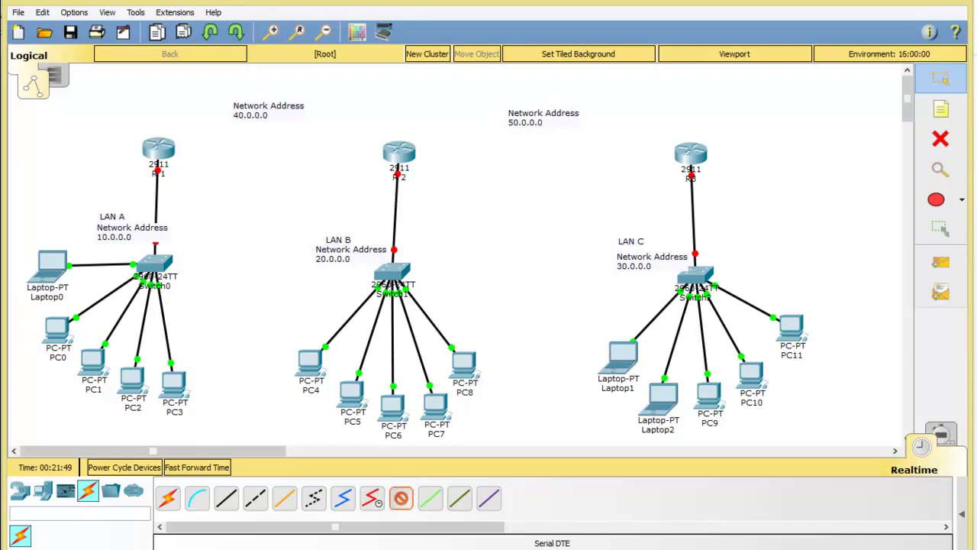
left_click(391, 153)
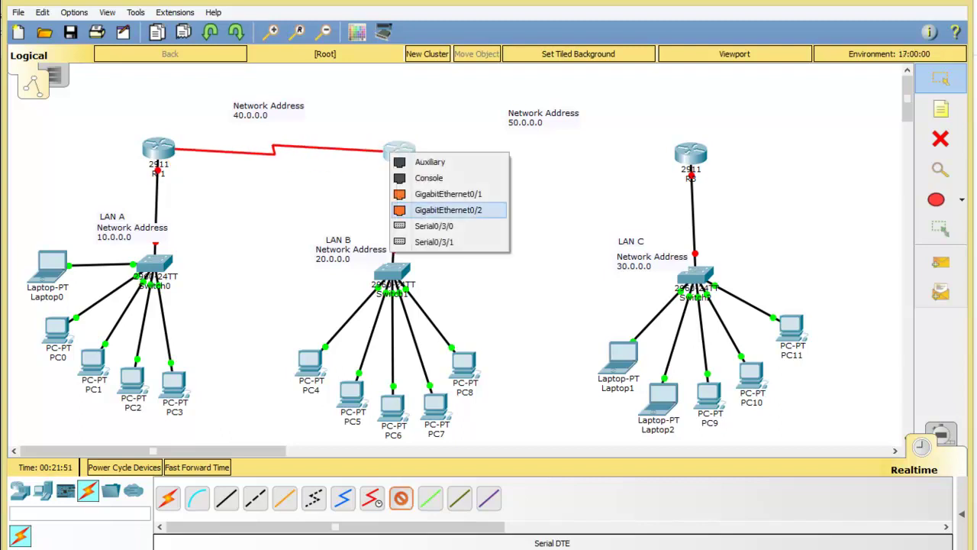
left_click(424, 226)
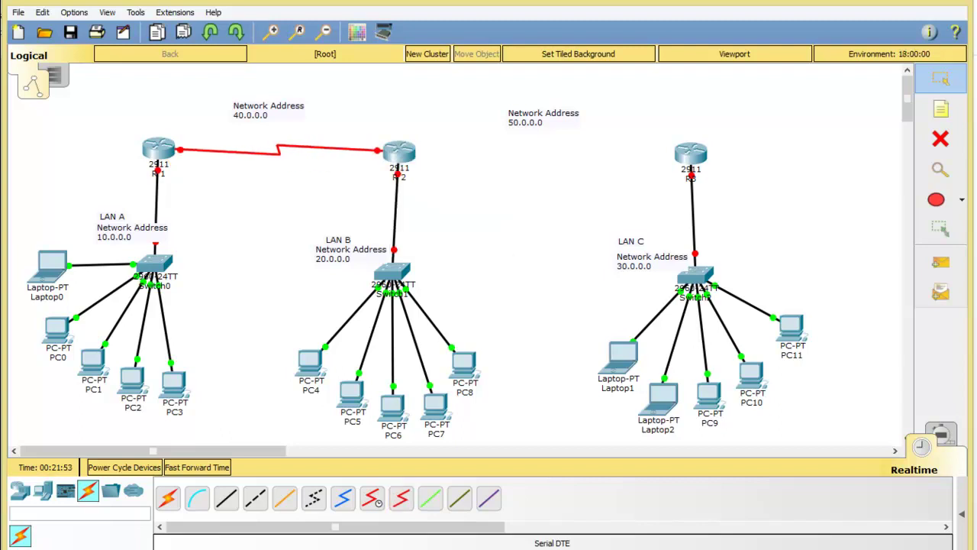
- Connect R 2 Serial0/3/1 to R3 Serial0/3/0 with a Serial DTE cable
left_click(401, 498)
left_click(399, 152)
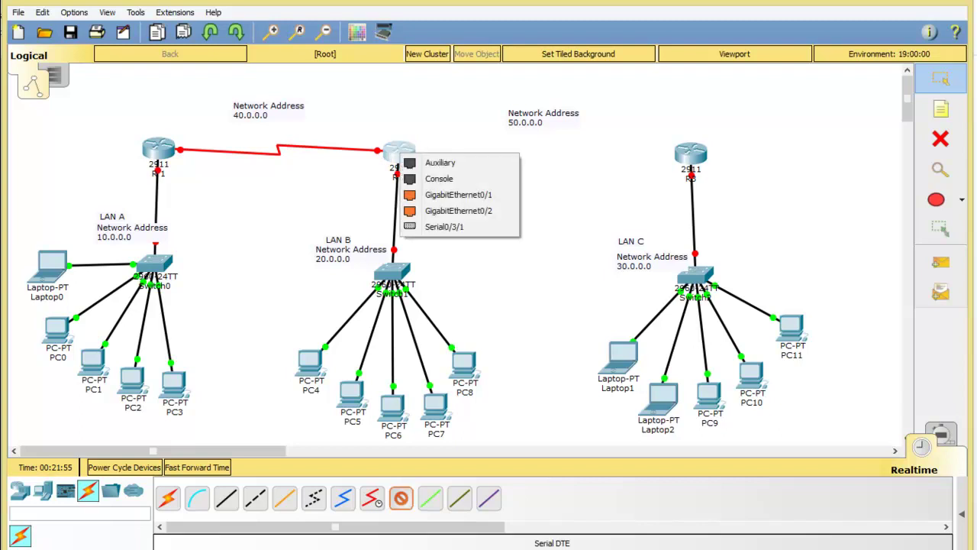
left_click(444, 227)
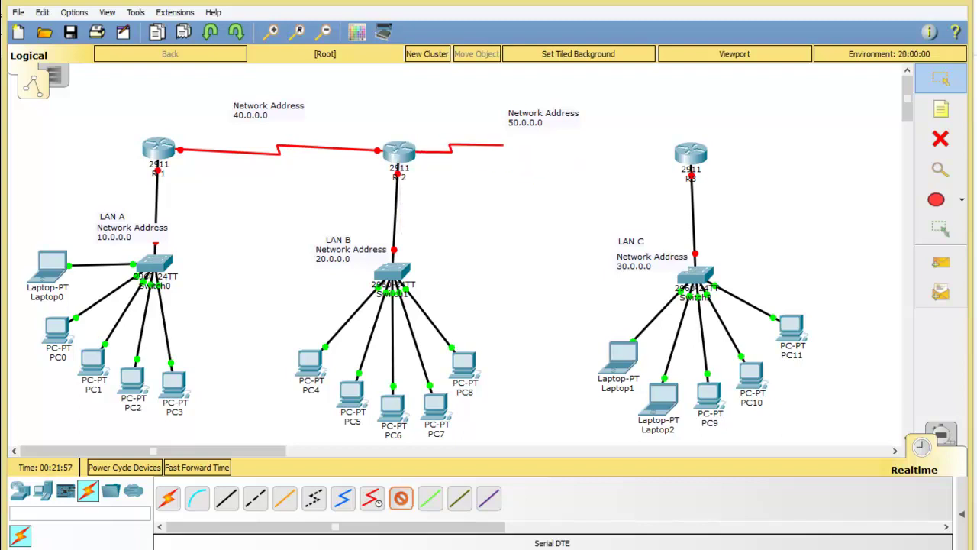
left_click(689, 155)
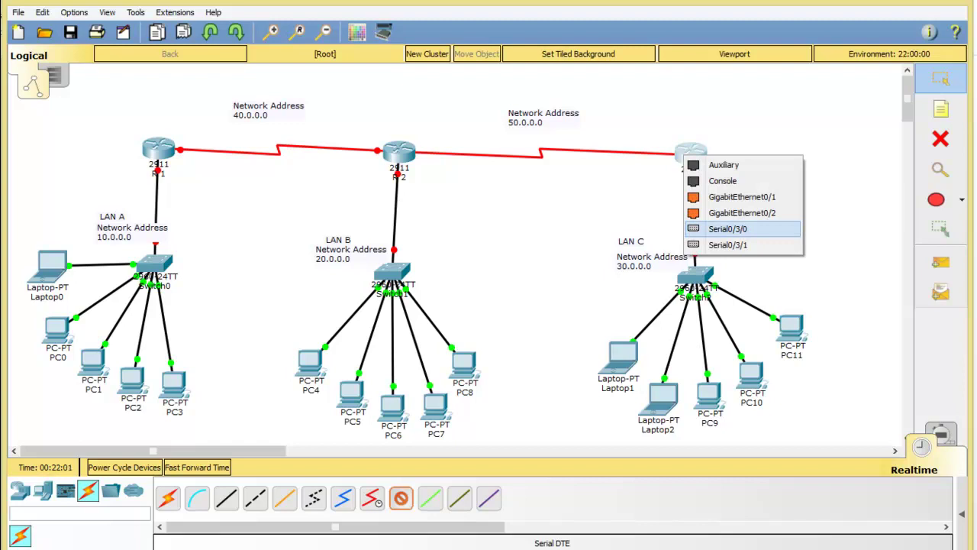
left_click(728, 228)
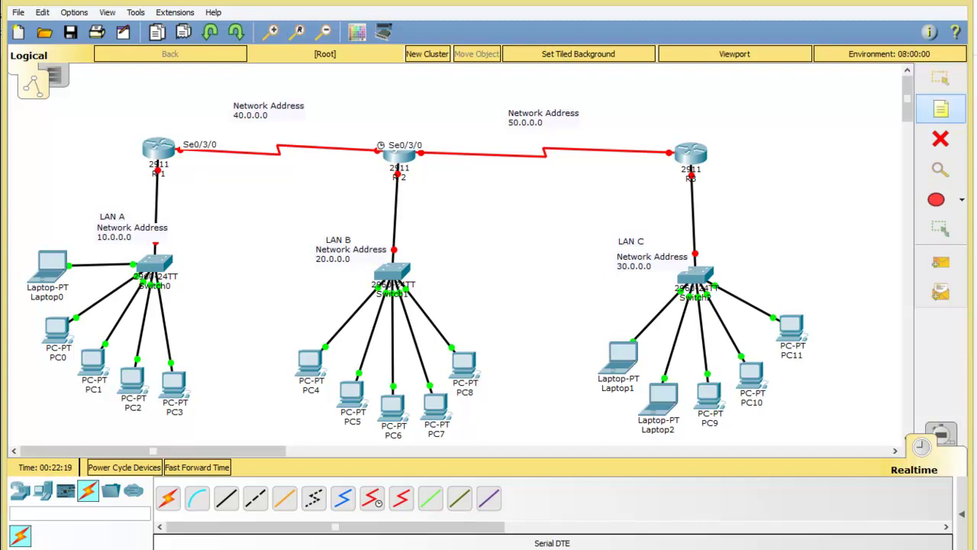
- Add a note reading se0/3/0 beside R 1, just below its serial link to R 2
mouse_move(974, 4)
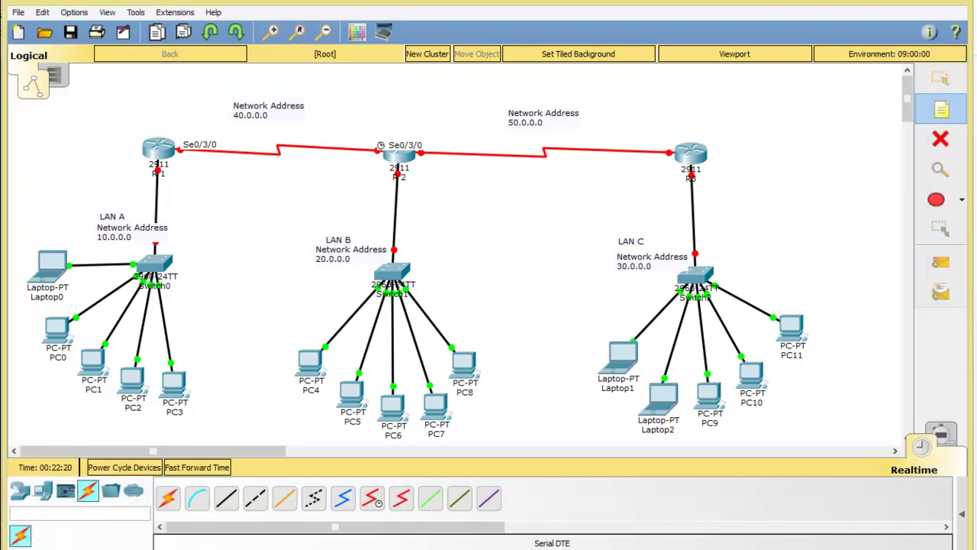
left_click(177, 164)
type("se")
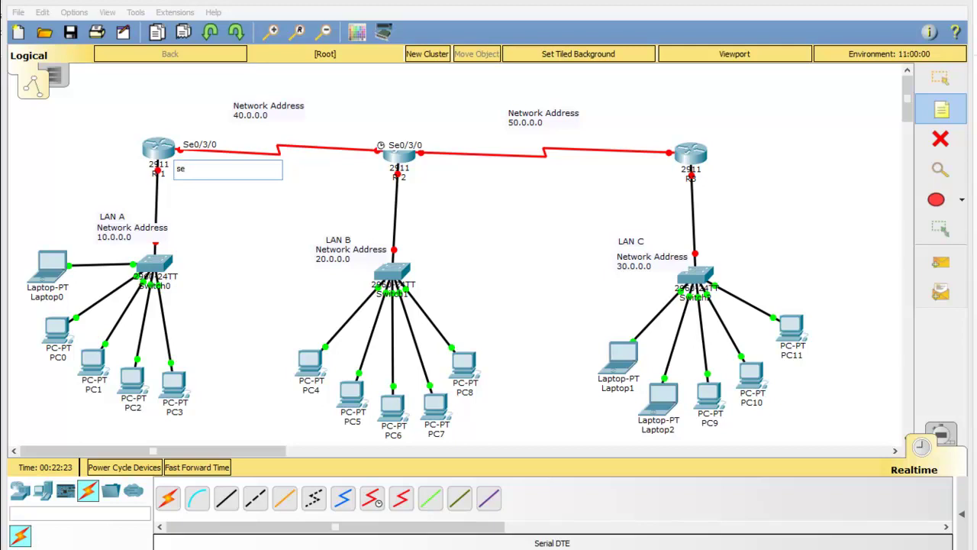
type("0")
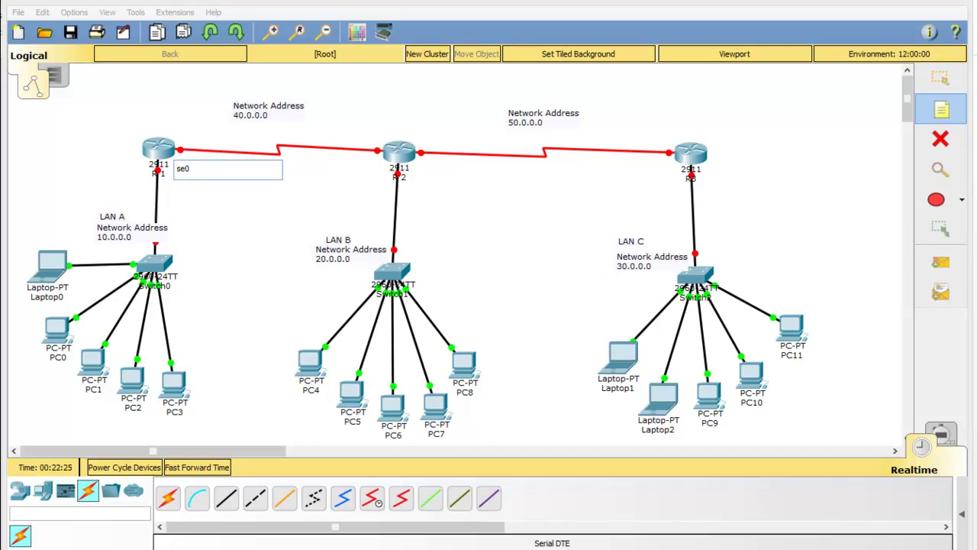
type("/3/0")
left_click(356, 159)
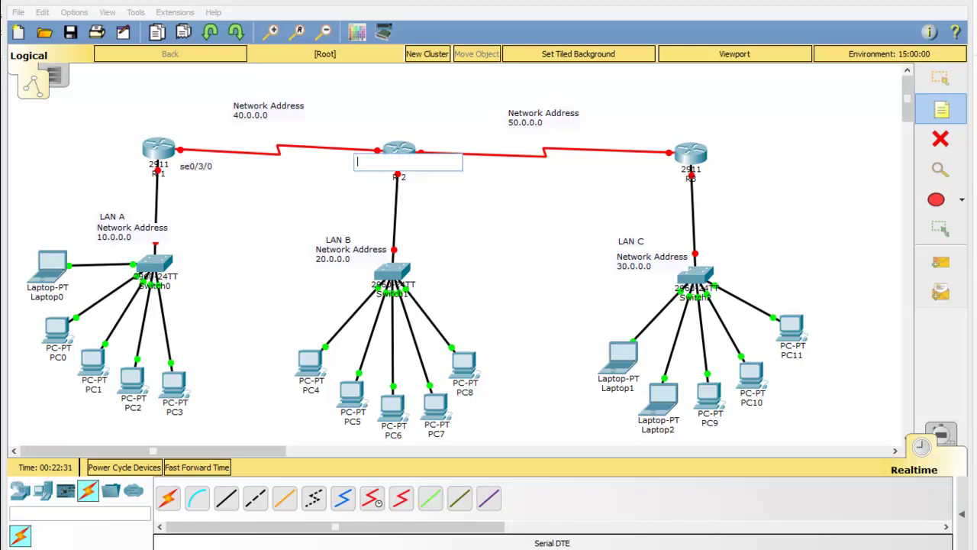
key("Escape")
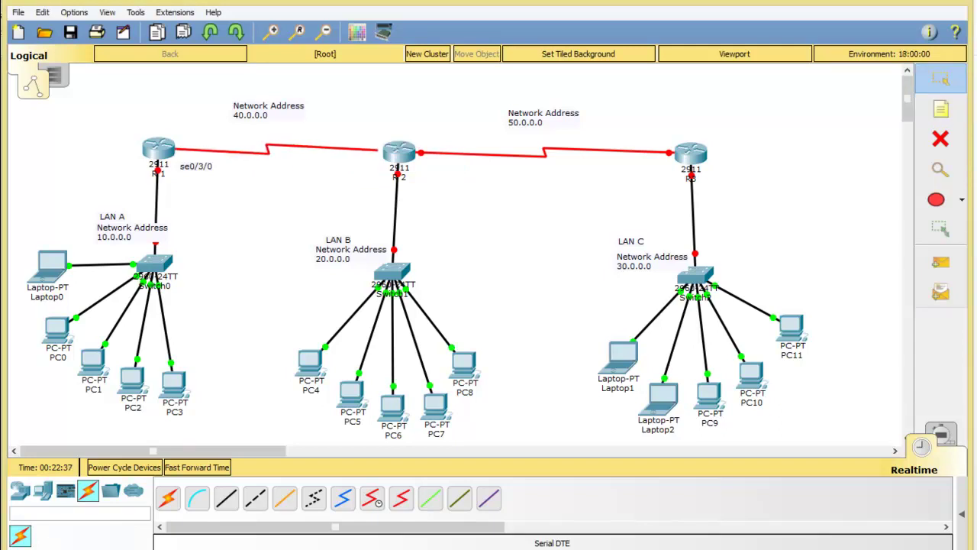
left_click(384, 152)
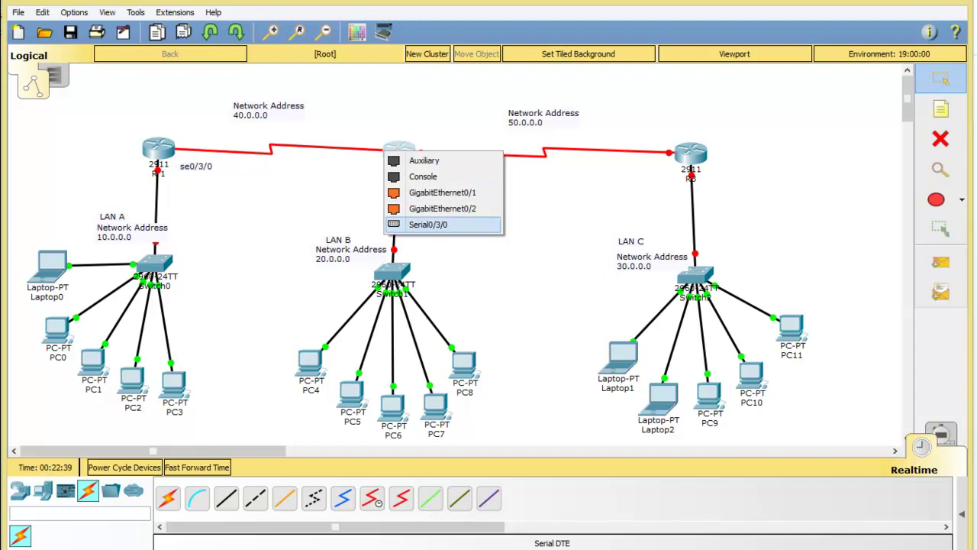
left_click(428, 224)
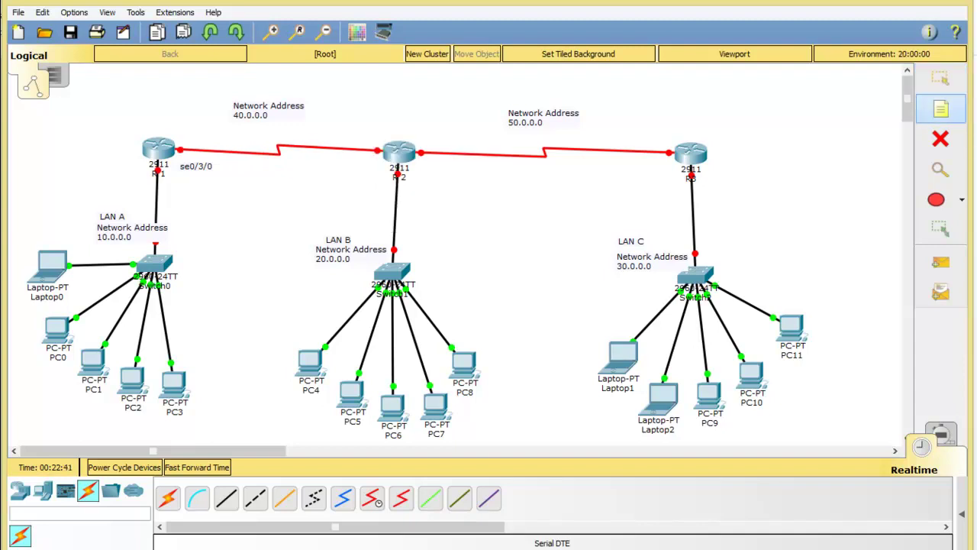
- Add a note reading se0/3/0 beside R 2, just below the end of its serial link to R 1
left_click(941, 110)
left_click(357, 159)
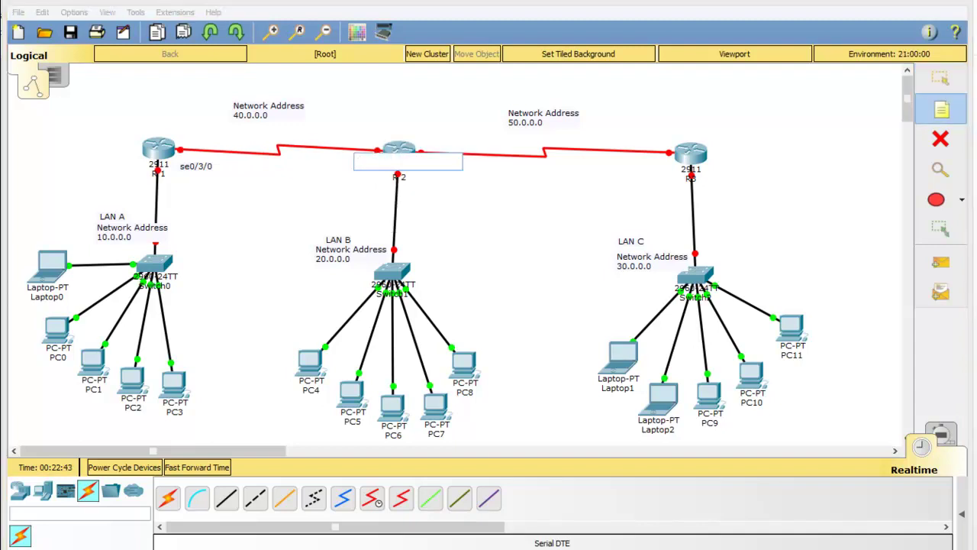
type("se")
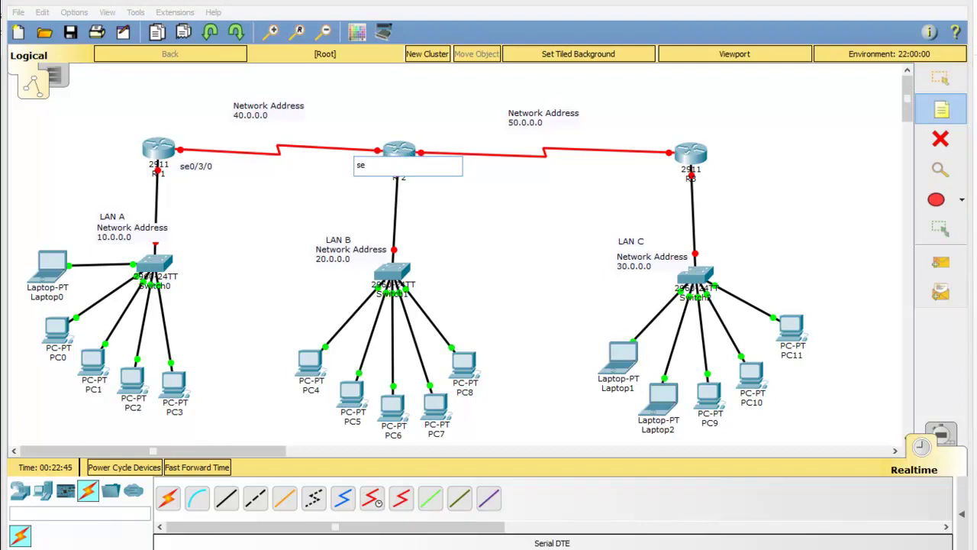
type("0/3/0")
left_click(940, 78)
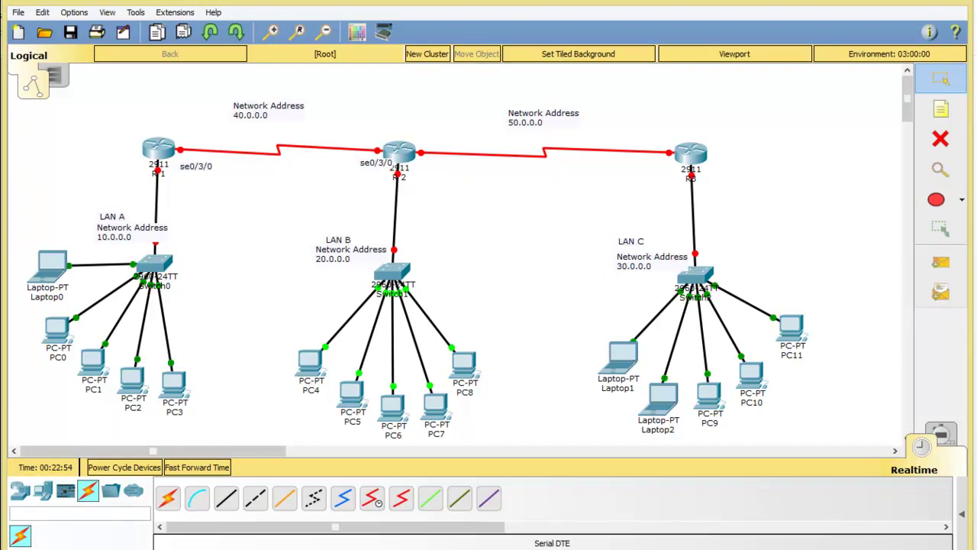
- Add a note reading se0/3/1 beside R 2, below its serial link to R3, and copy the note's text
mouse_move(381, 144)
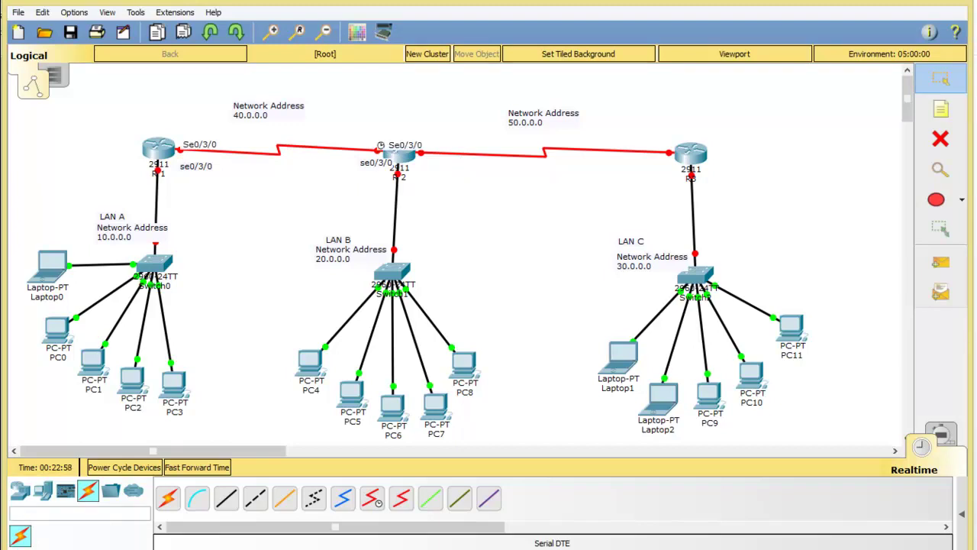
mouse_move(421, 153)
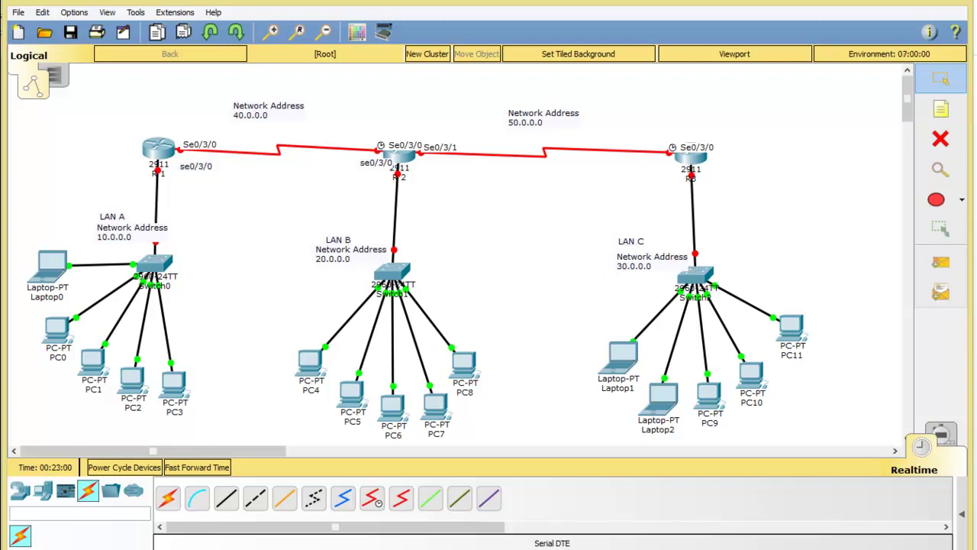
key("n")
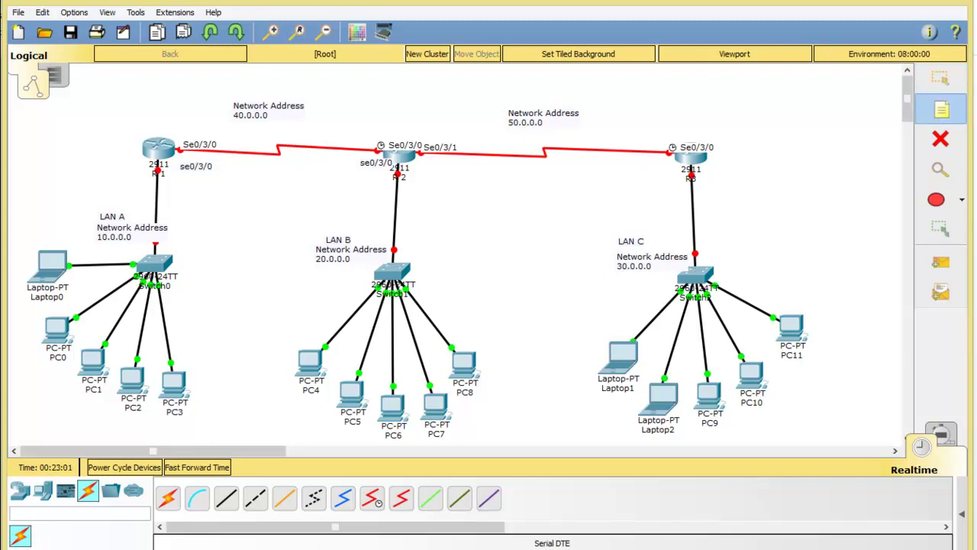
left_click(415, 168)
type("se0")
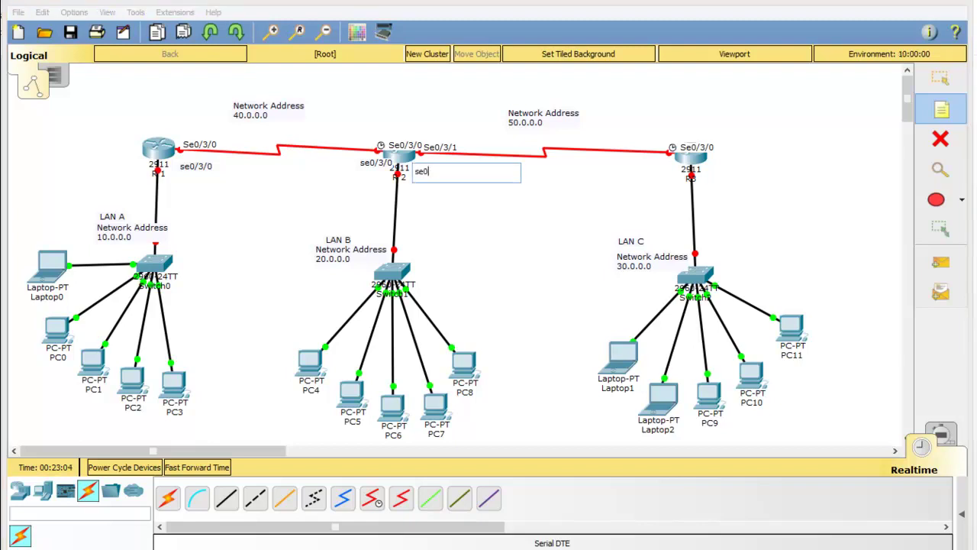
type("/3/2")
key("BackSpace")
type("1")
key("ctrl+a")
key("ctrl+c")
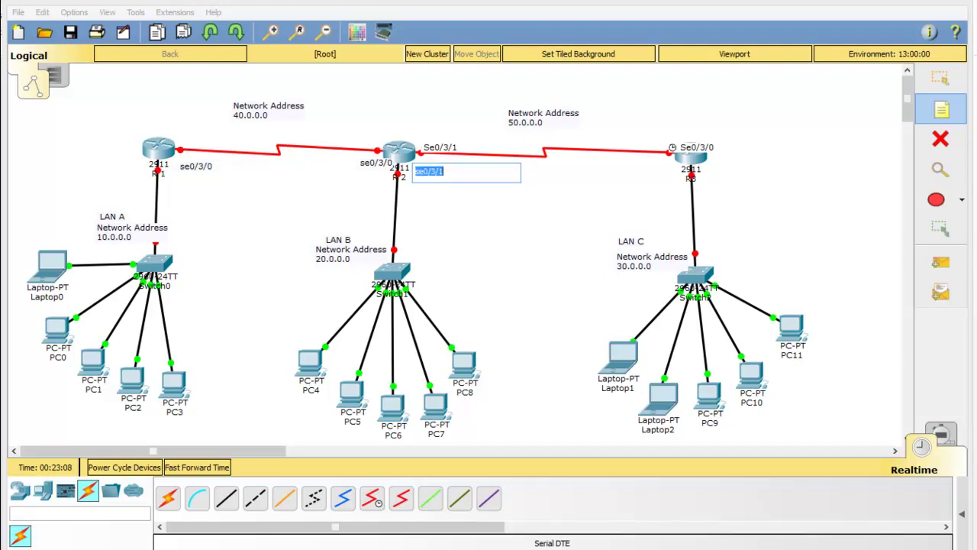
- Add a note reading se0/3/0 beside R3, below its serial link, by pasting and editing the copied interface text
left_click(644, 165)
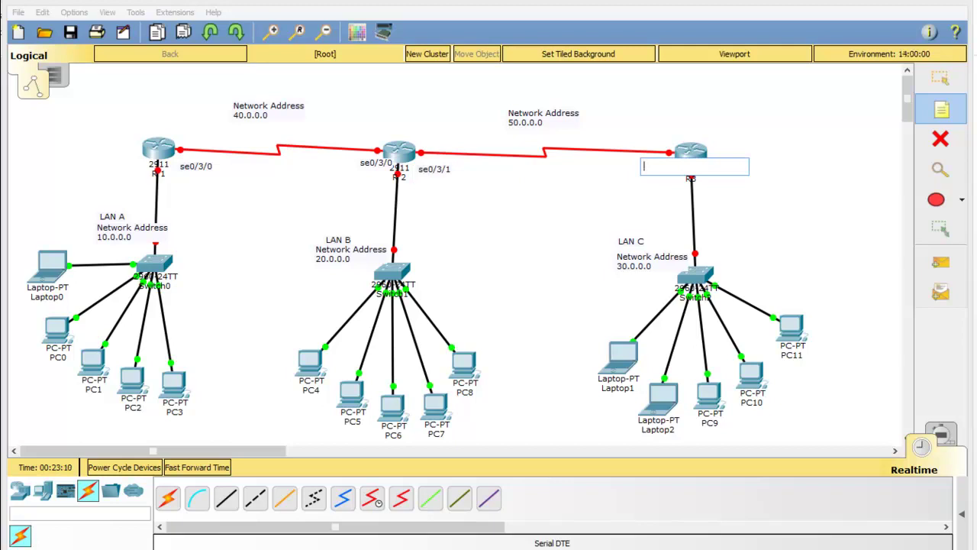
key("ctrl+v")
key("BackSpace")
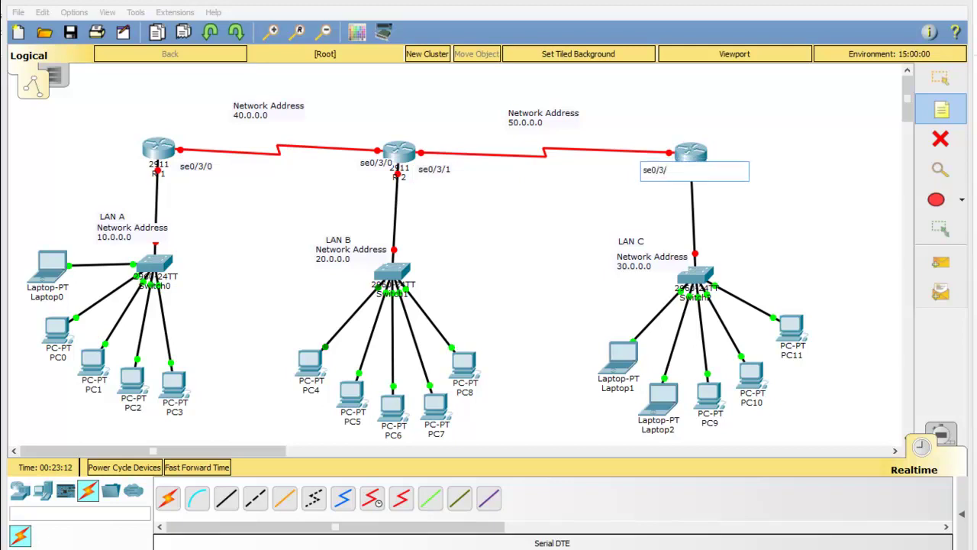
type("0")
left_click(941, 78)
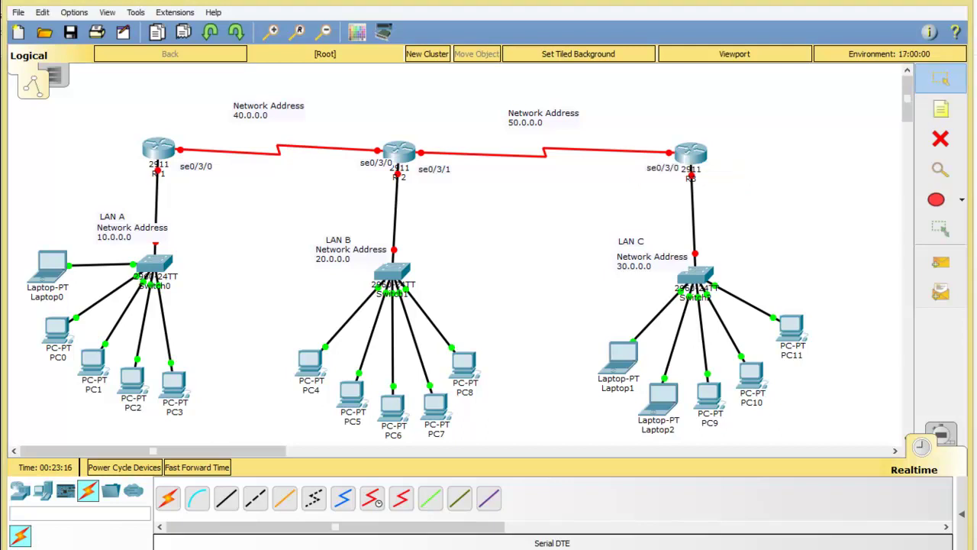
- Shift R3's se0/3/0 note away from the router label and the LAN A network address note off the cable
left_click_drag(657, 166, 654, 163)
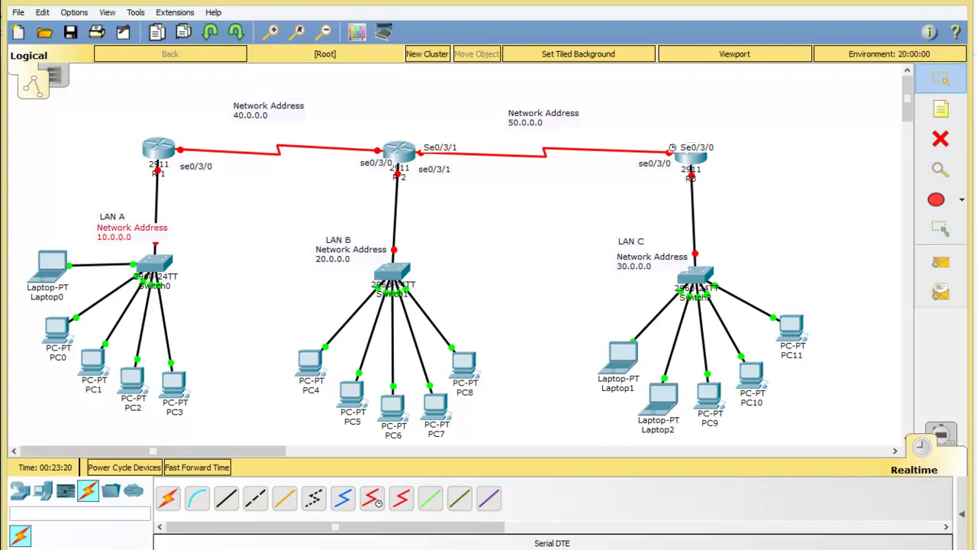
left_click_drag(122, 227, 99, 228)
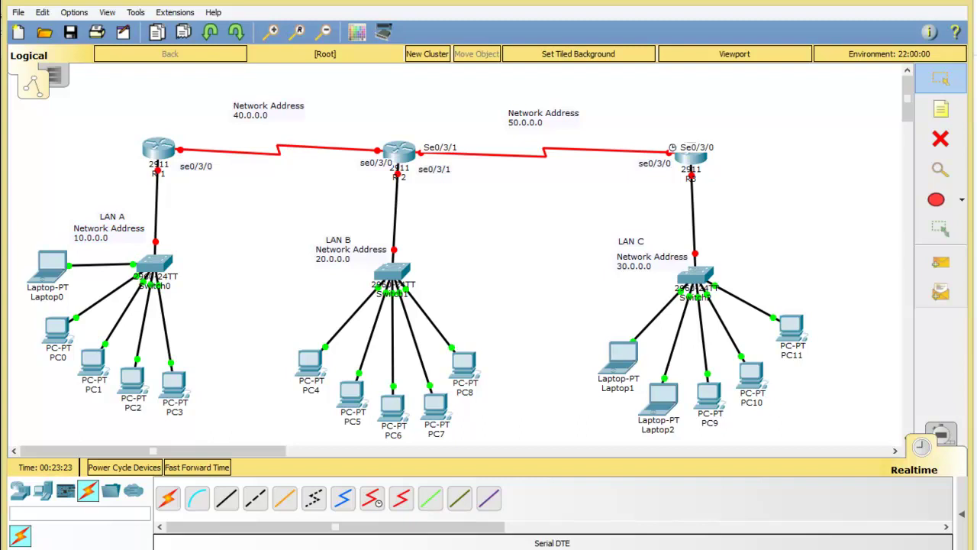
- Add a two-line note reading Default-Gateway and 10.0.0.1 beside R 1, above the LAN A label, and copy its text
left_click(941, 109)
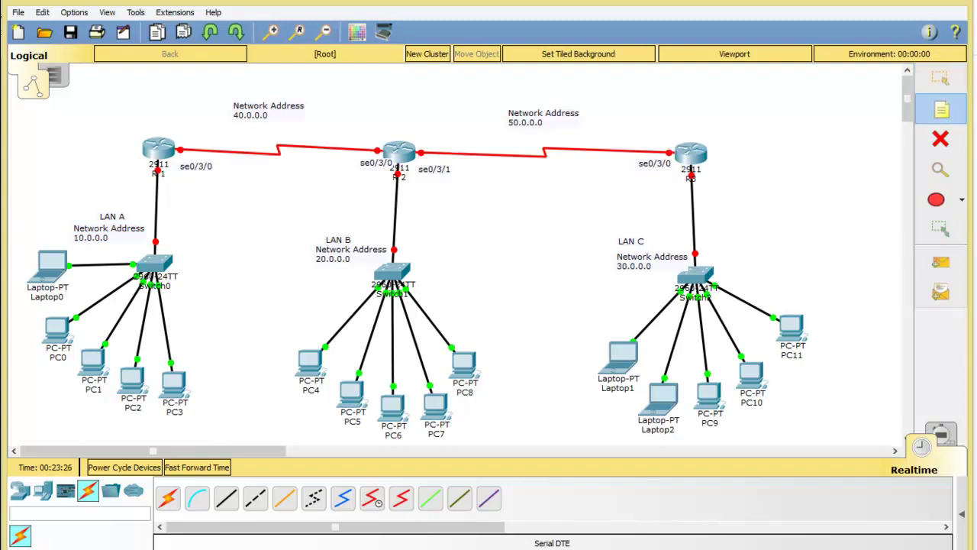
left_click(34, 173)
type("Fast")
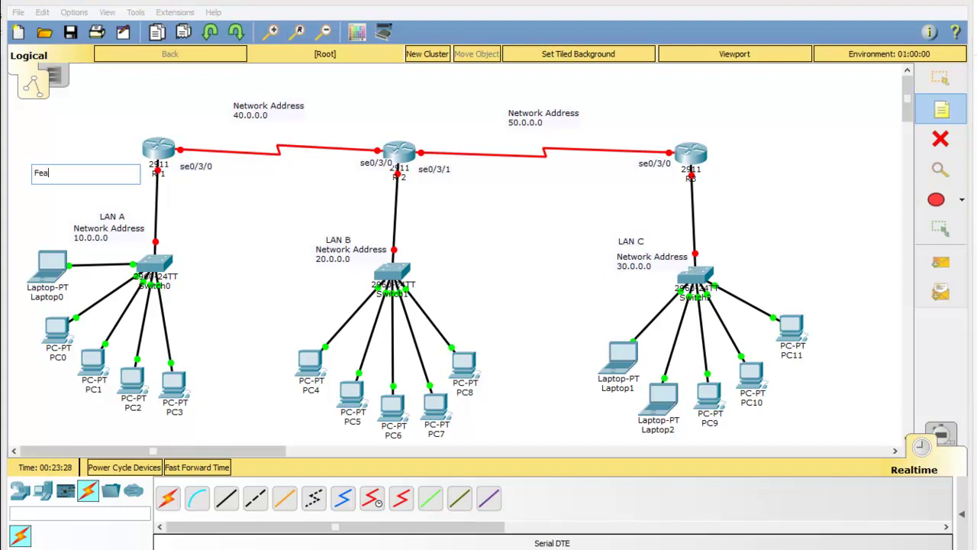
key("BackSpace")
key("BackSpace")
key("BackSpace")
key("BackSpace")
type("Default-Gateway")
key("Return")
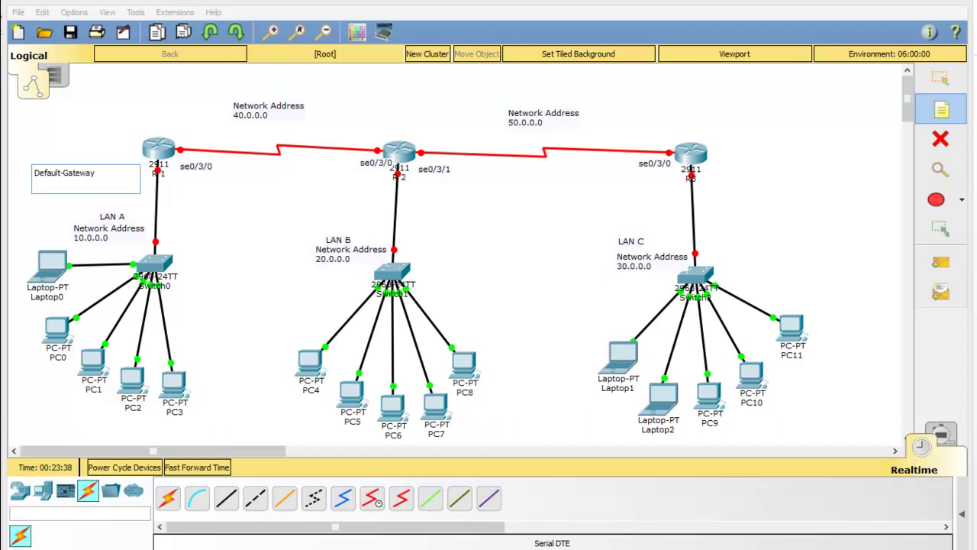
type("10.")
type("0.0.1")
key("ctrl+a")
key("ctrl+c")
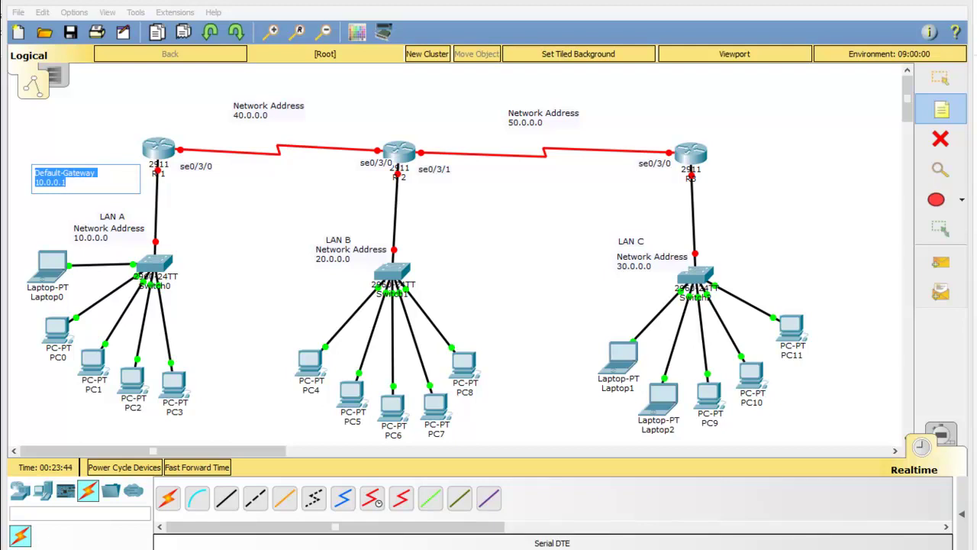
key("Escape")
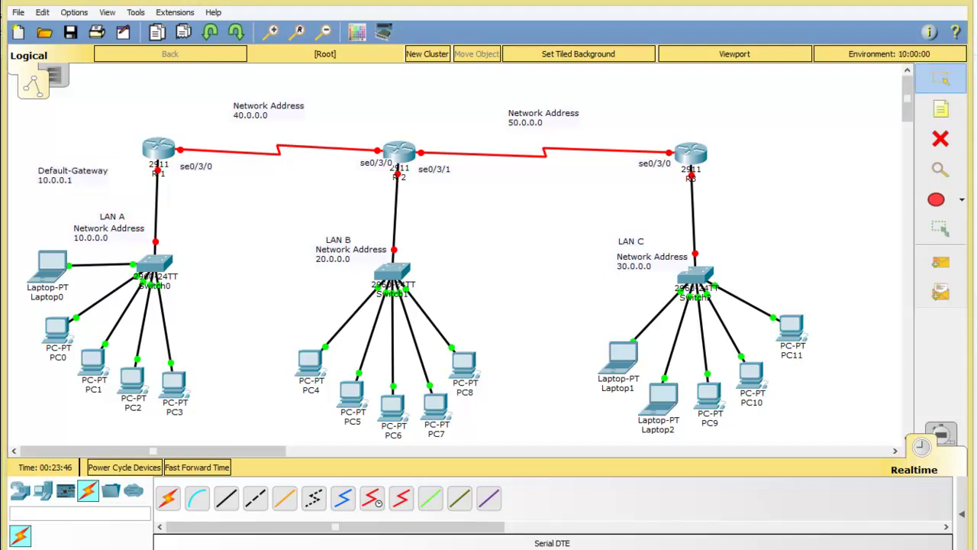
- Add a note below R 2 from the copied gateway text, with the address changed to 20.0.0.1
key("n")
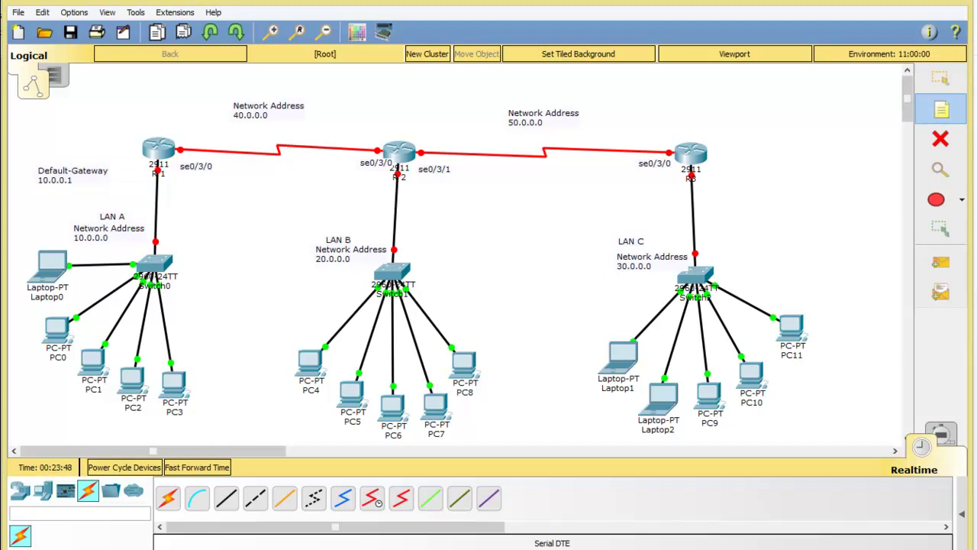
left_click(328, 179)
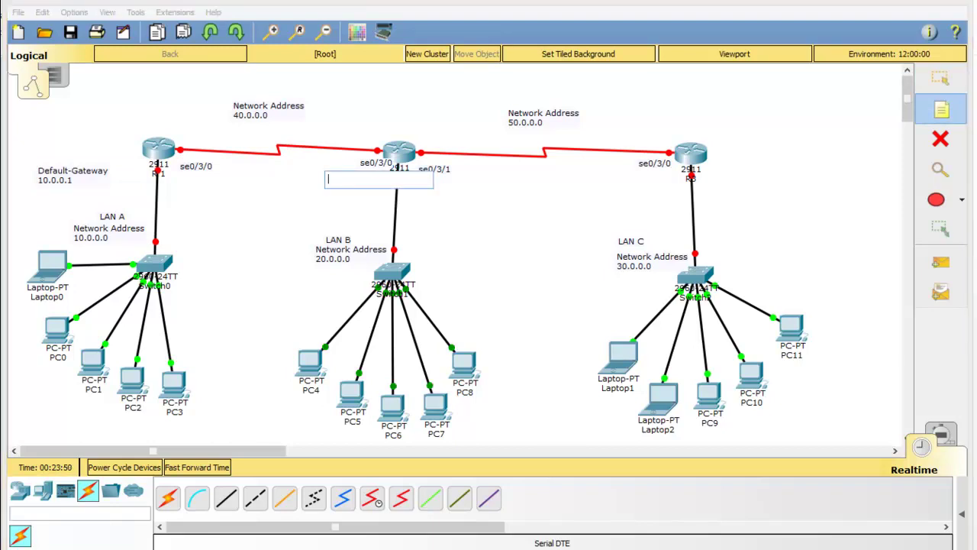
key("ctrl+v")
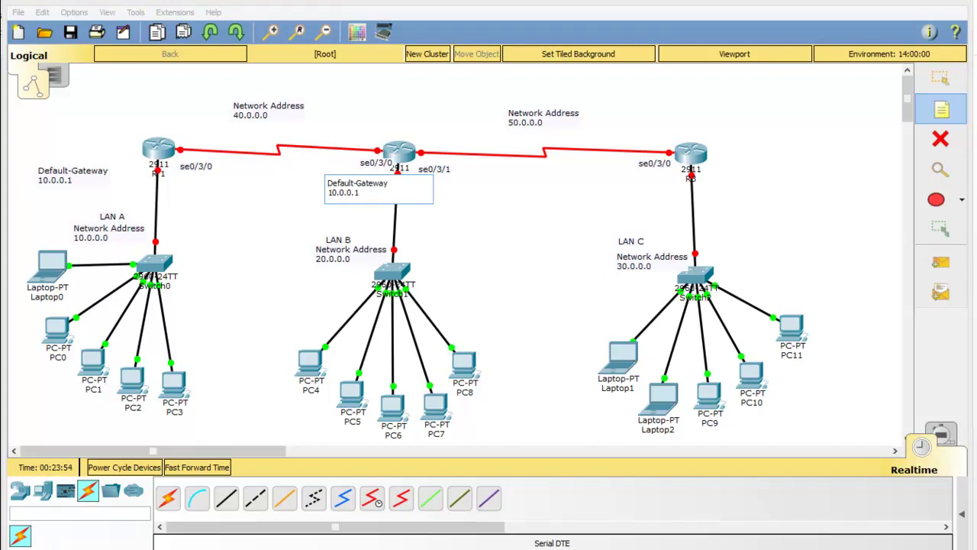
key("BackSpace")
type("2")
key("Escape")
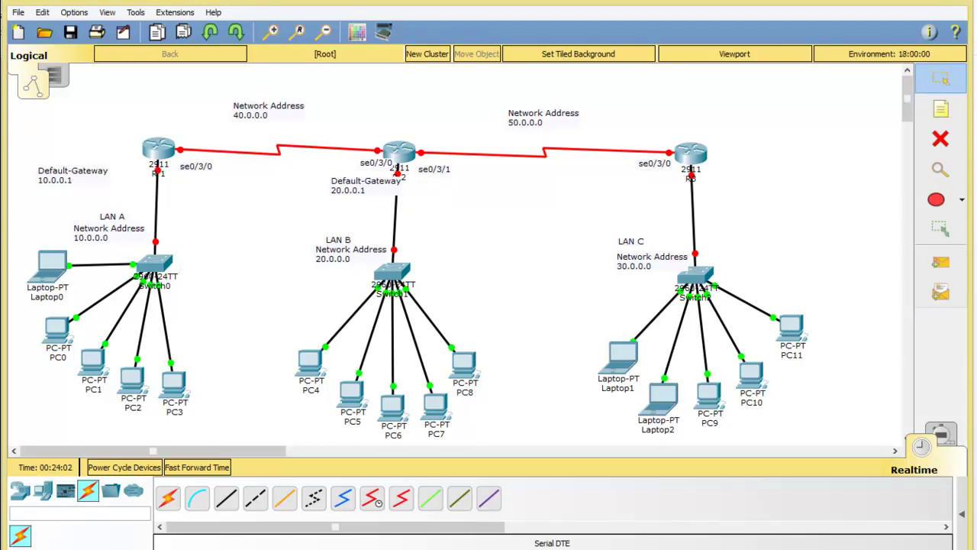
- Add a note below R3 from the copied gateway text, with the address changed to 30.0.0.1
left_click(941, 110)
left_click(645, 185)
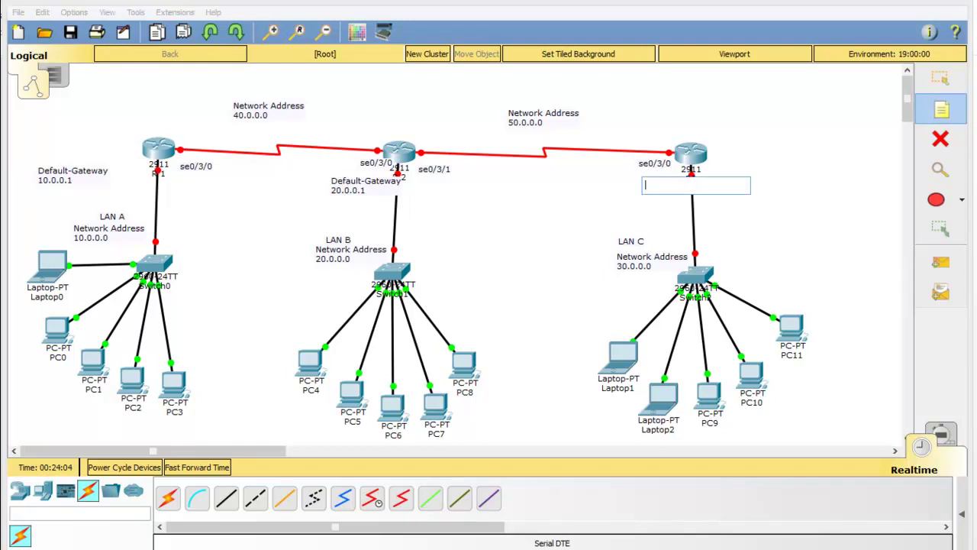
key("ctrl+v")
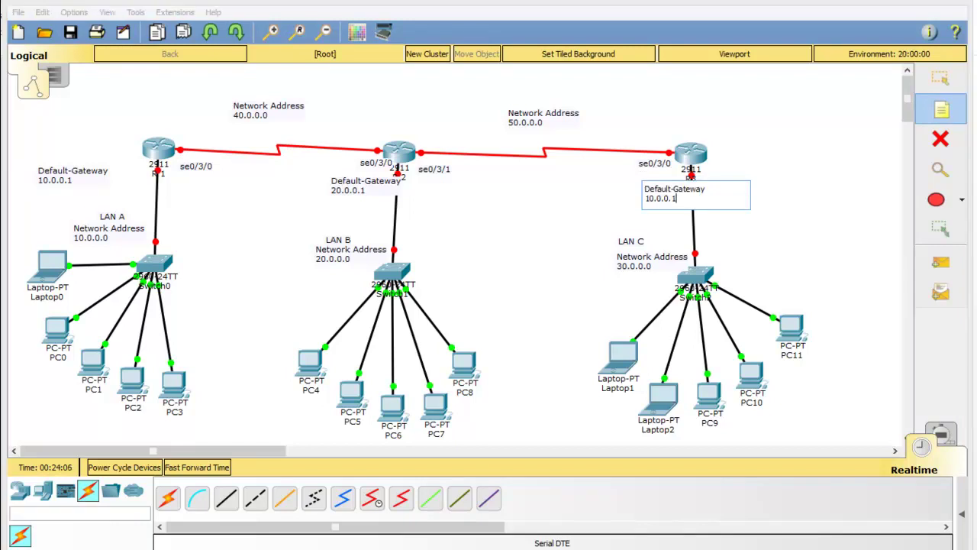
key("BackSpace")
type("3")
key("Escape")
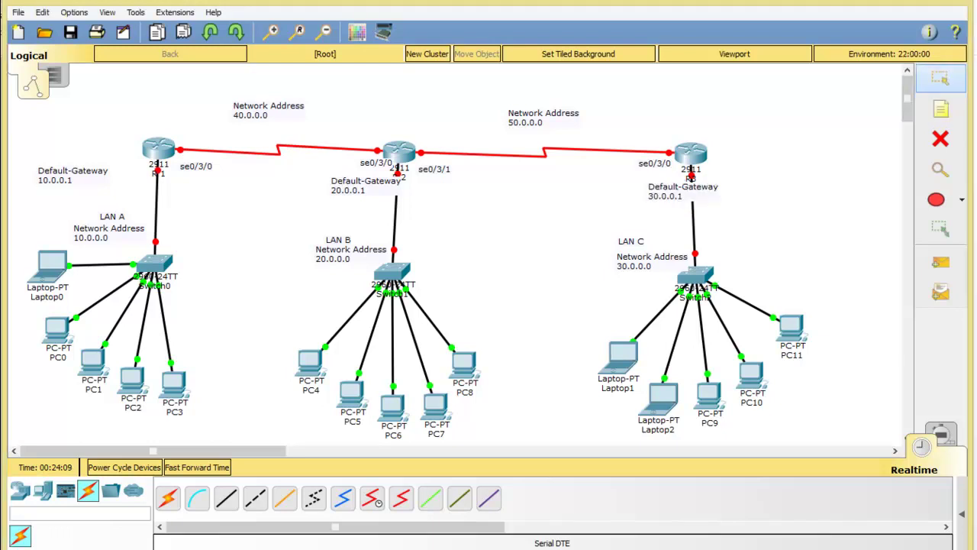
- Move the default gateway notes of R3 and R 2 to the left of their router-to-switch cables
left_click_drag(642, 187, 641, 183)
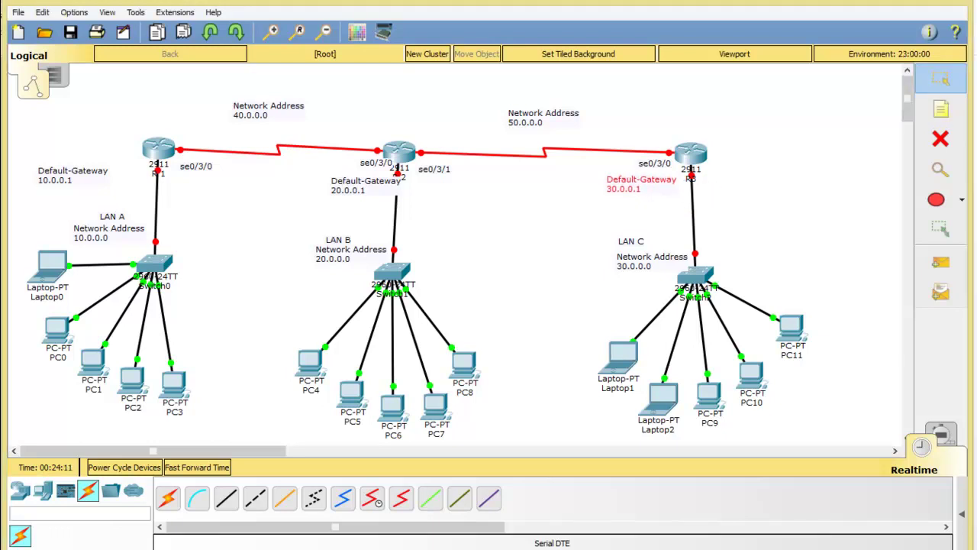
left_click_drag(366, 185, 350, 182)
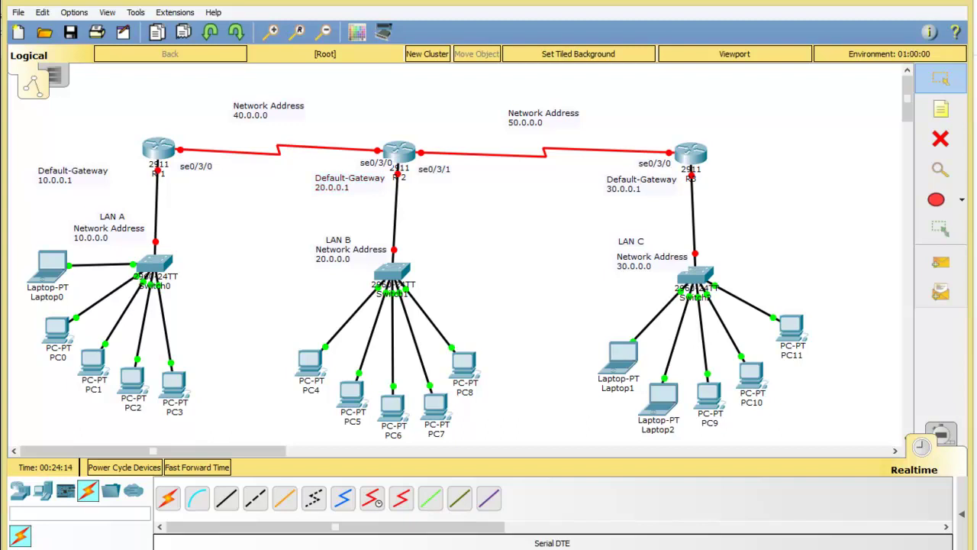
left_click_drag(349, 181, 350, 190)
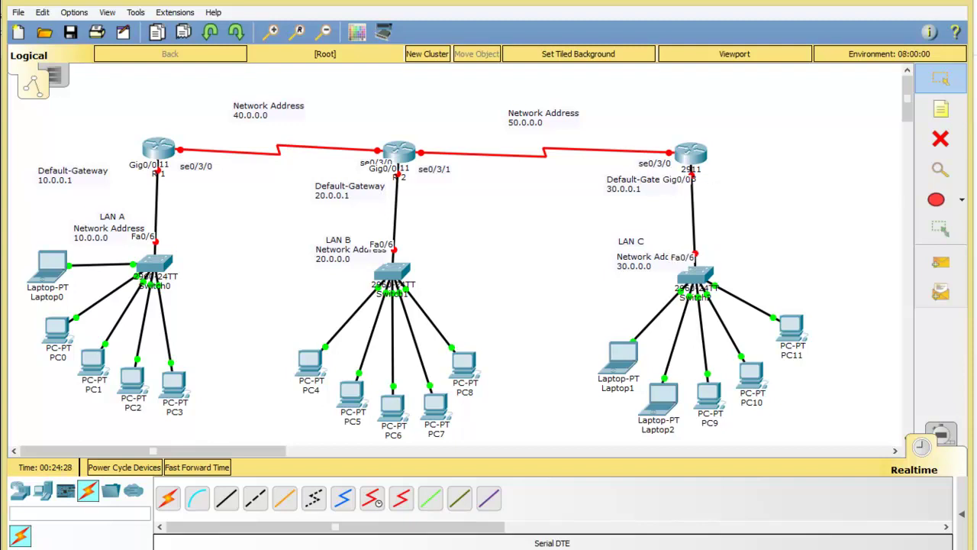
- Open the command line of router R 1 and decline the initial configuration dialog with no
left_click(158, 149)
left_click_drag(416, 71, 505, 55)
left_click(417, 84)
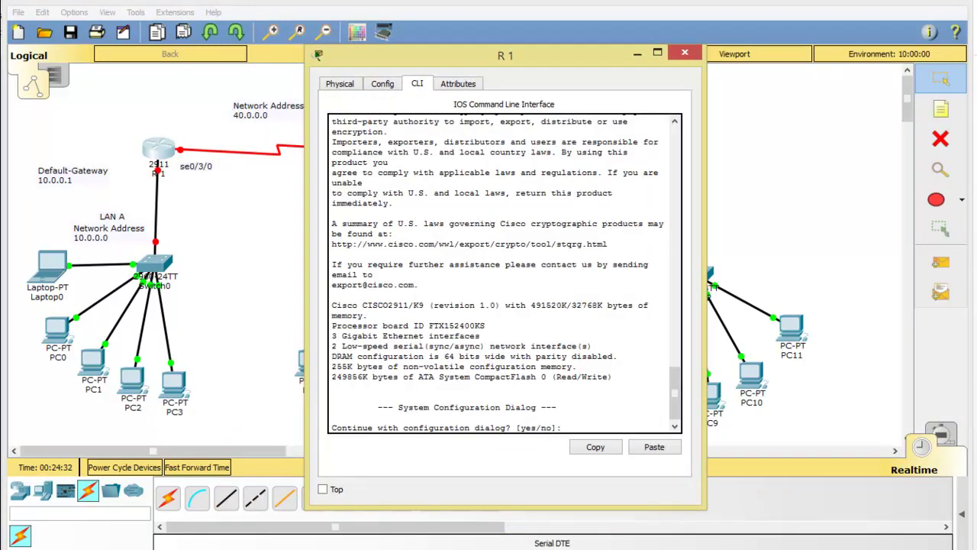
type("no")
key("Return")
key("Return")
key("Return")
- Enter privileged mode and then global configuration mode on R 1 with ena and configure t
type("ena")
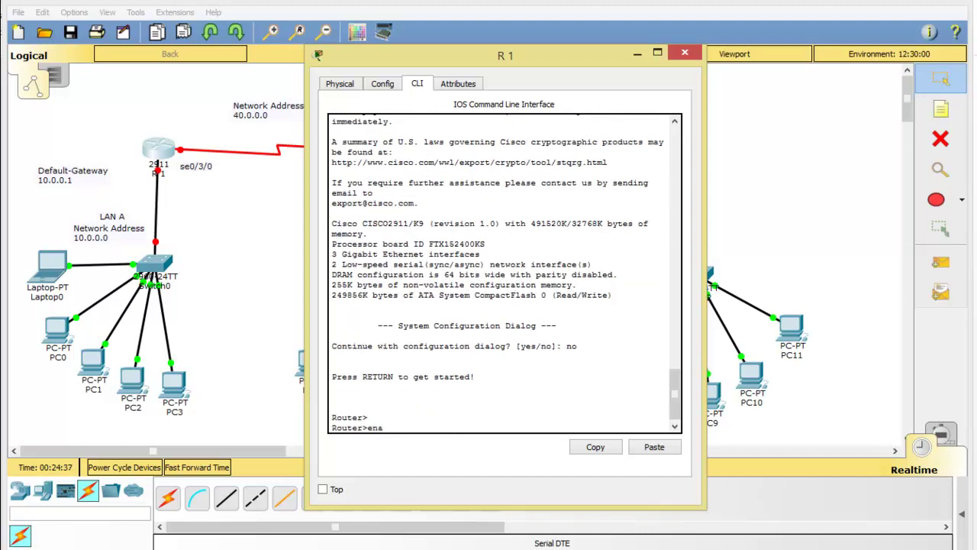
key("Return")
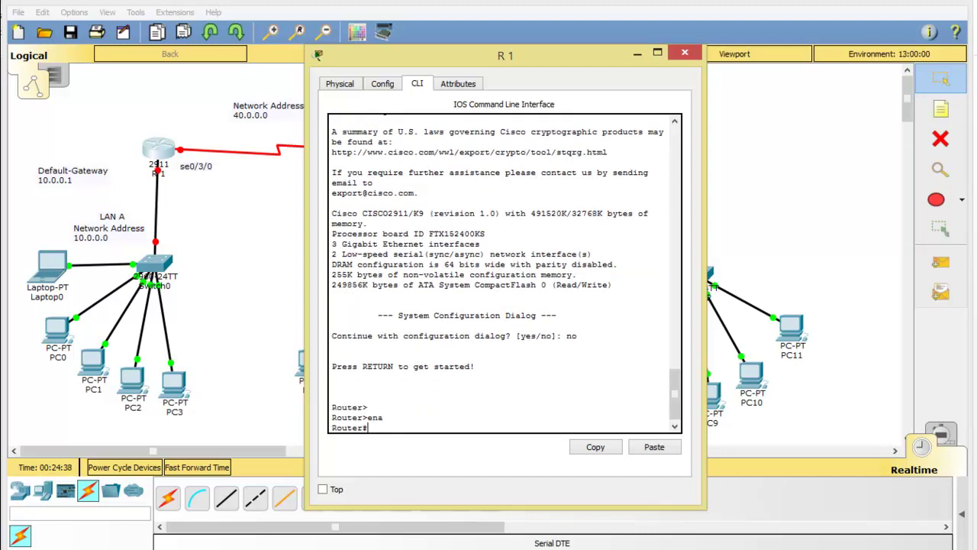
type("configure t")
key("Return")
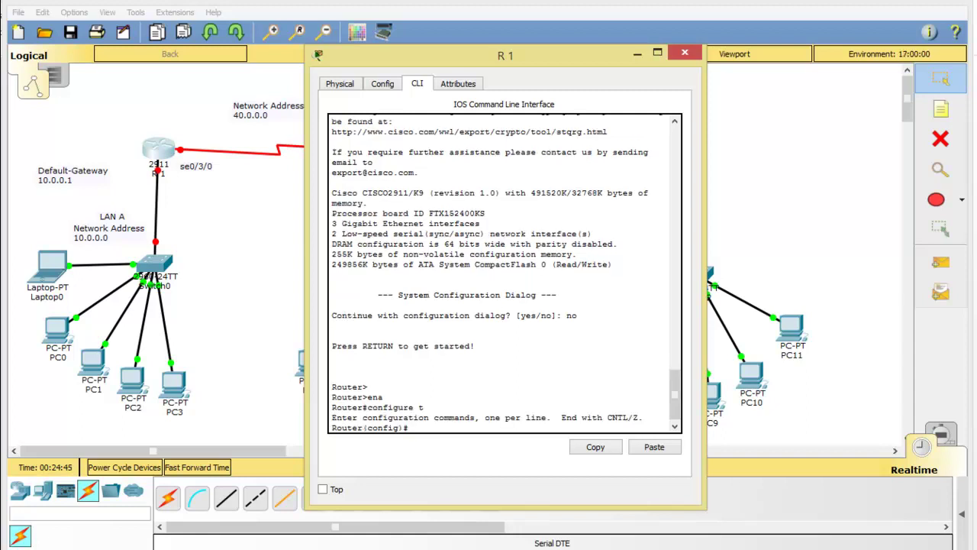
- Assign IP address 10.0.0.1 with mask 255.0.0.0 to interface gigabitethernet0/0 on R 1, and exit configuration mode
type("interface gigabiteth")
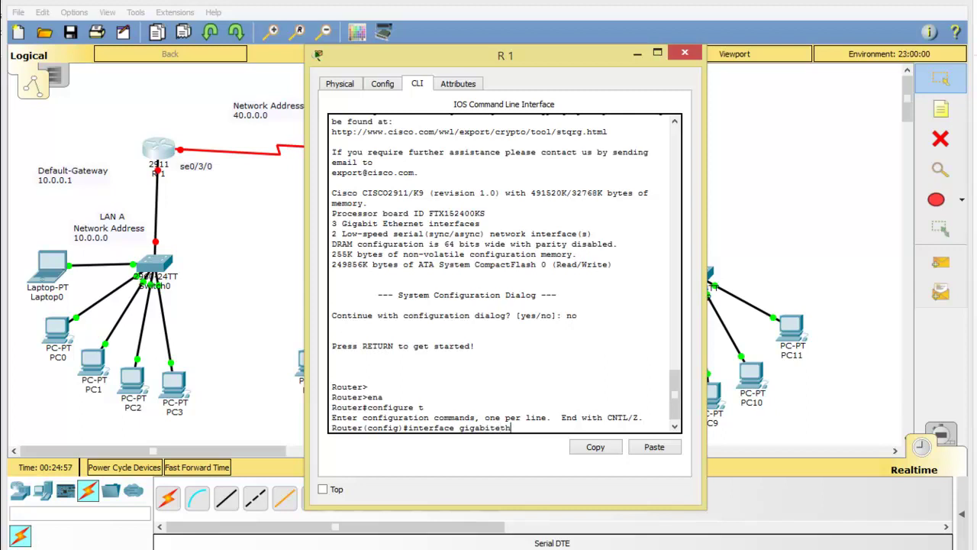
type("ernet0/0")
key("Return")
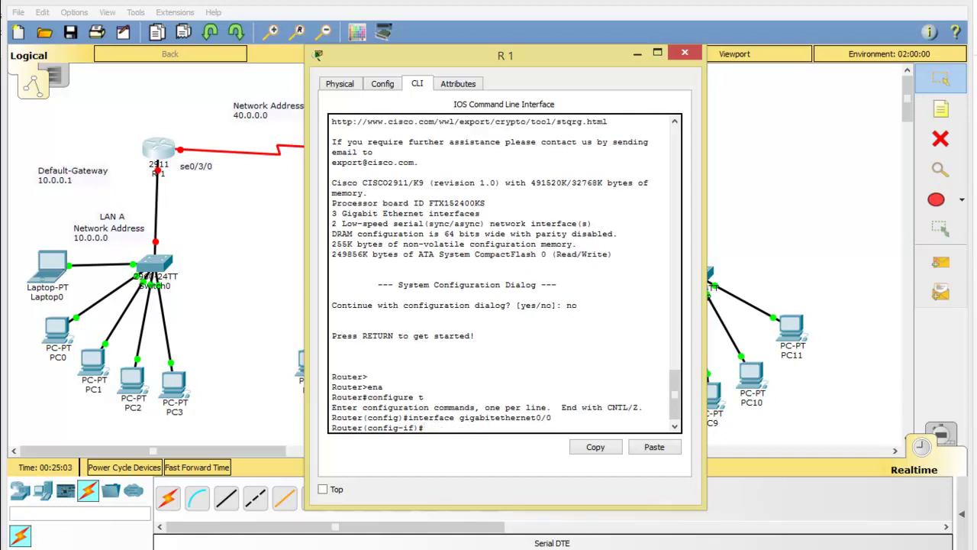
type("ip address")
type("10.0.0.1 255")
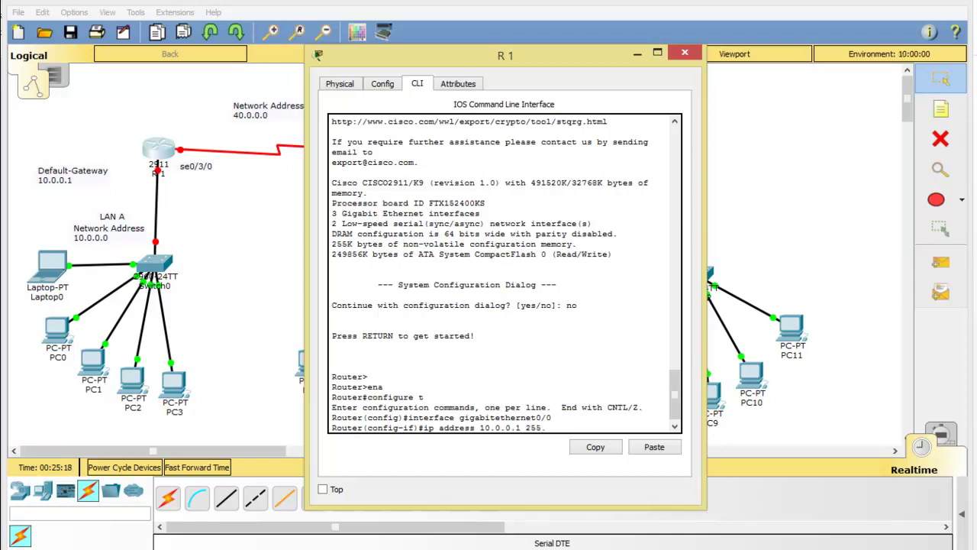
type(".0.0.0")
key("Return")
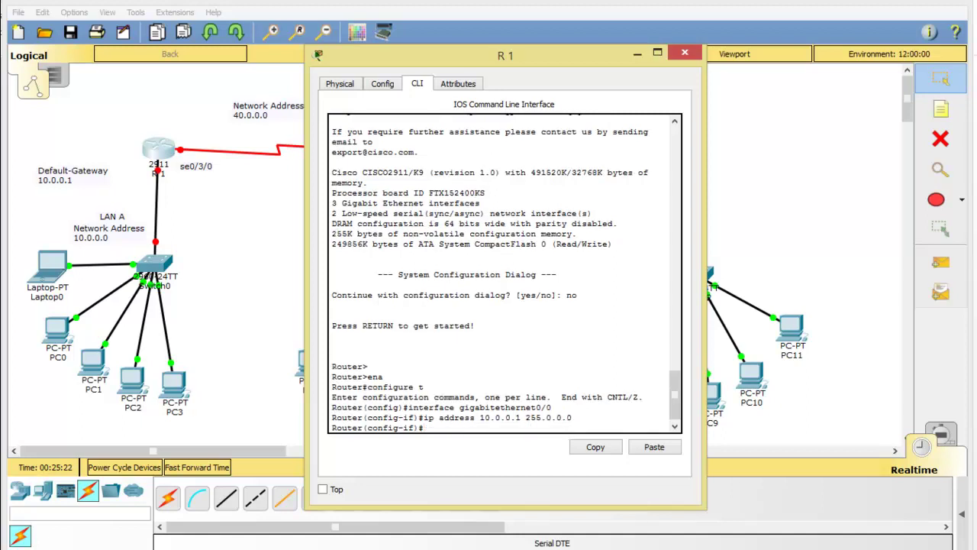
key("ctrl+z")
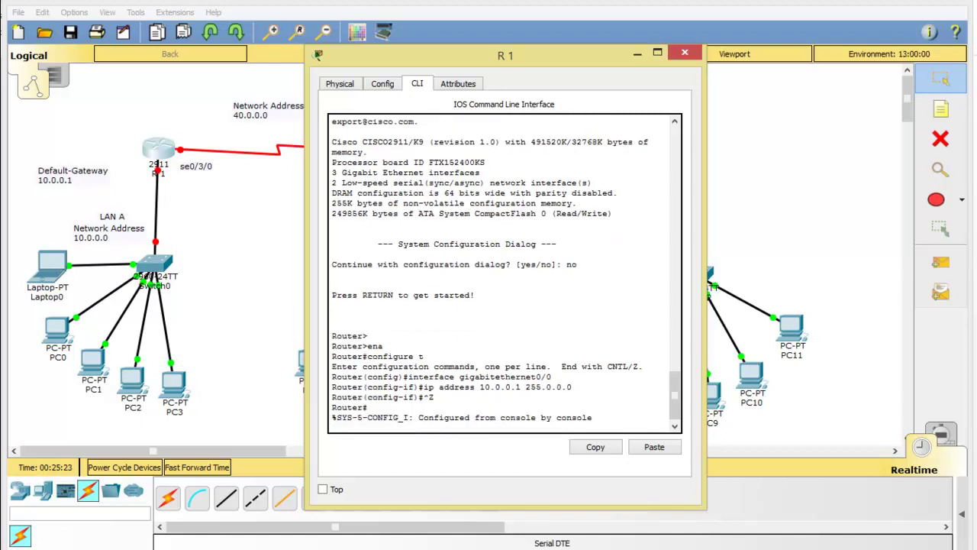
key("ctrl+z")
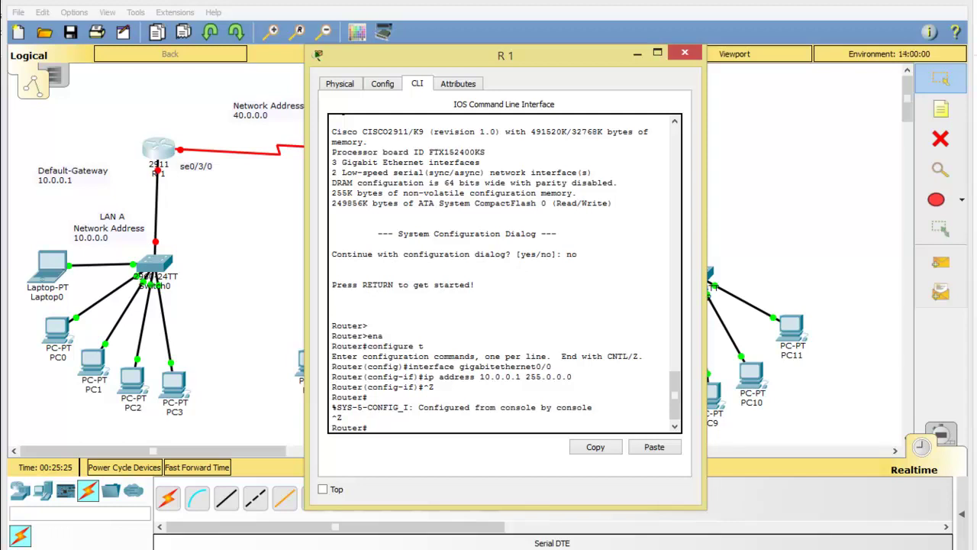
- Re-enter the configuration of gigabitethernet0/0 on R 1 and enable the interface with no shutdown
type("conf t")
key("Return")
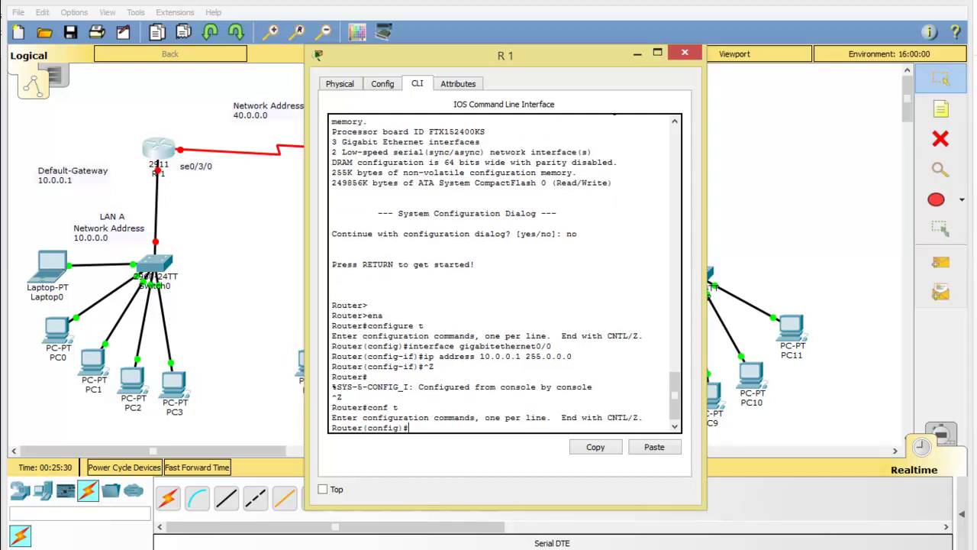
type("ip address 10.0.0.1 255.0.0.0")
key("Up")
key("Return")
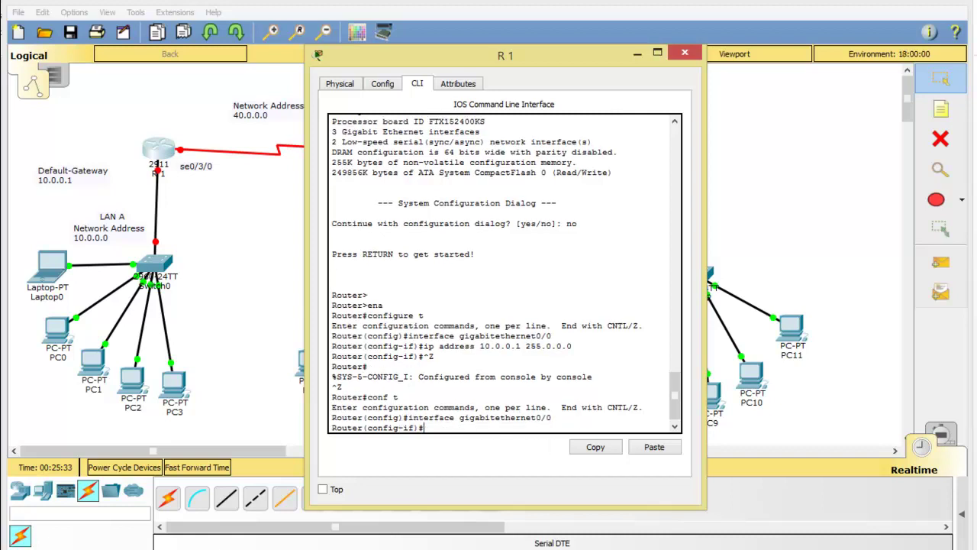
type("no shutdown")
key("Return")
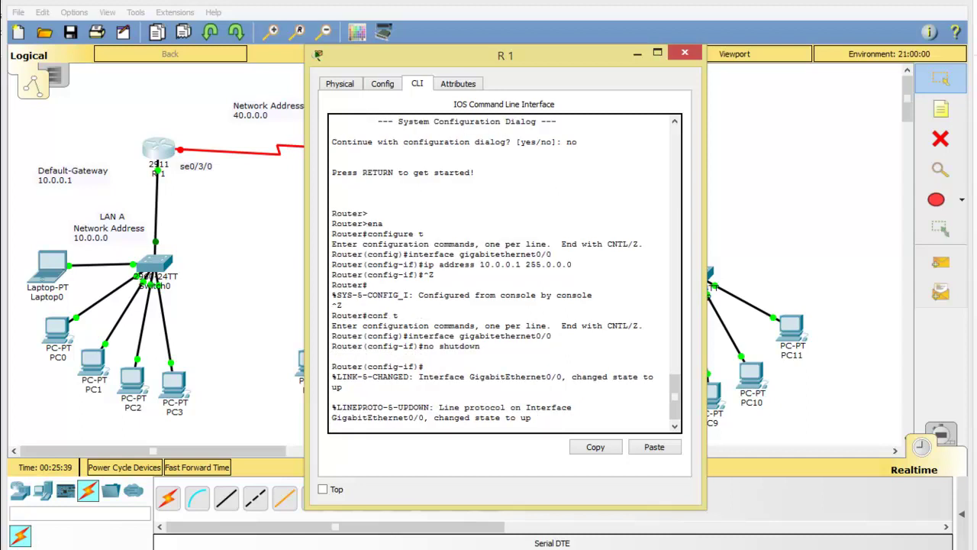
key("Return")
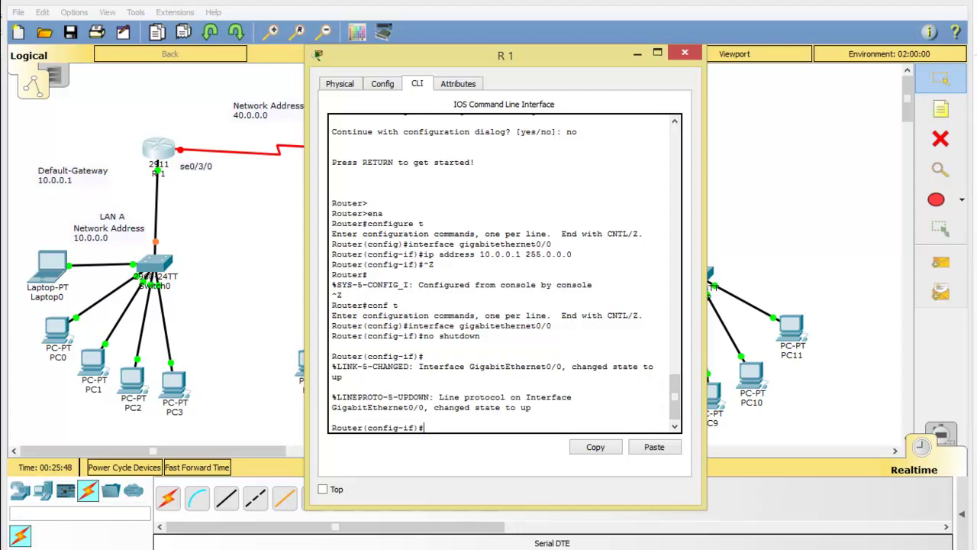
- Start RIP configuration on R 1 with router rip, and move the Network Address 40.0.0.0 note closer to R 1, above its serial cable
type("router rip")
key("Return")
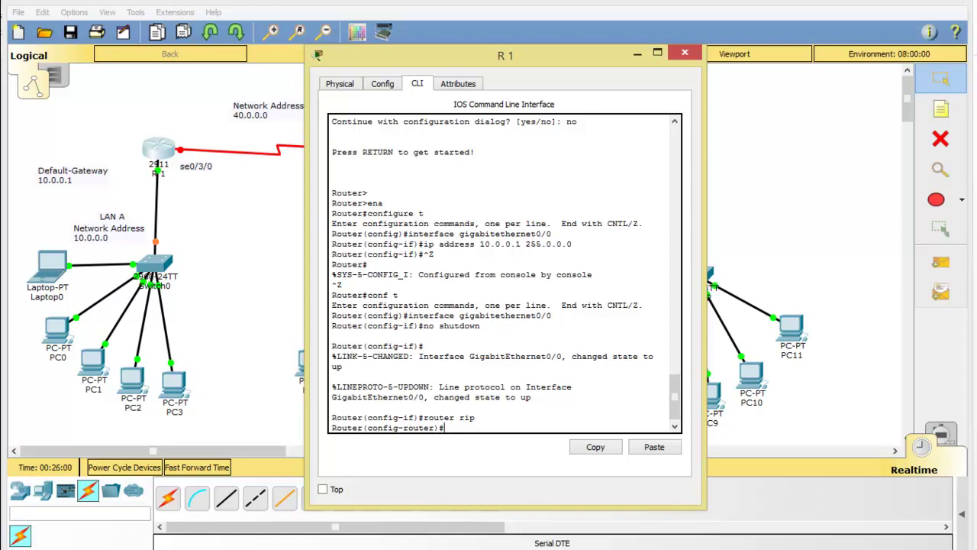
left_click_drag(269, 111, 229, 132)
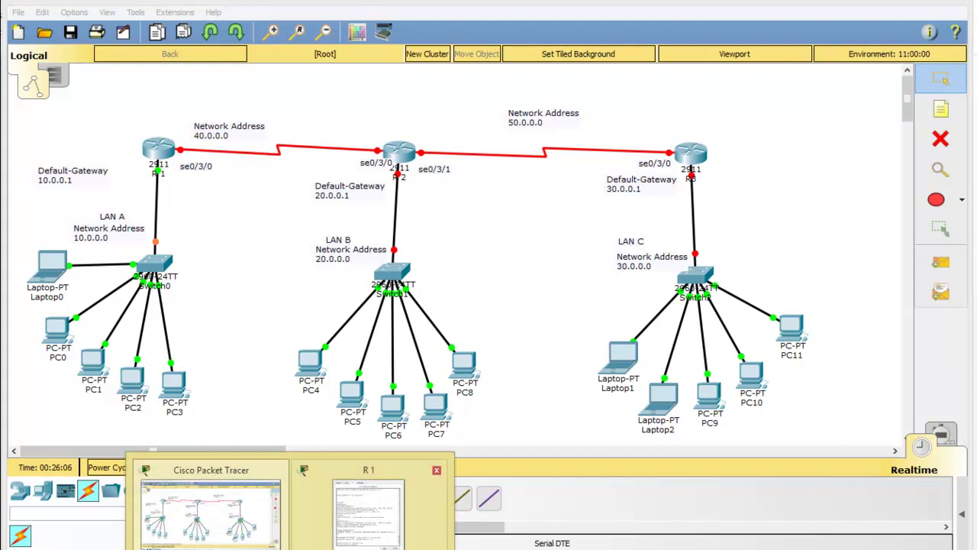
- Add networks 10.0.0.0 and 40.0.0.0 to the RIP configuration on R 1, and exit configuration mode
left_click(388, 497)
type("ip")
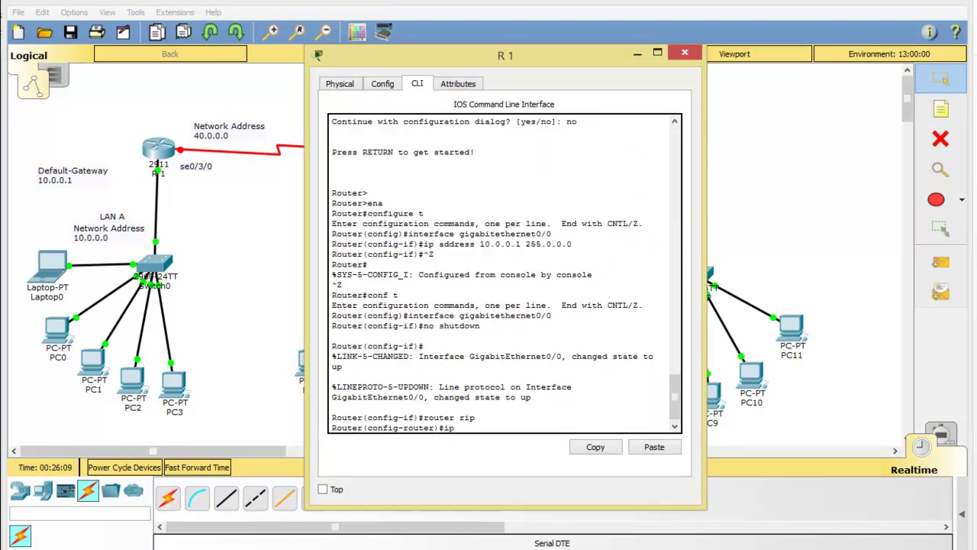
key("BackSpace")
key("BackSpace")
type("network 10.0.0.0")
key("Return")
key("Up")
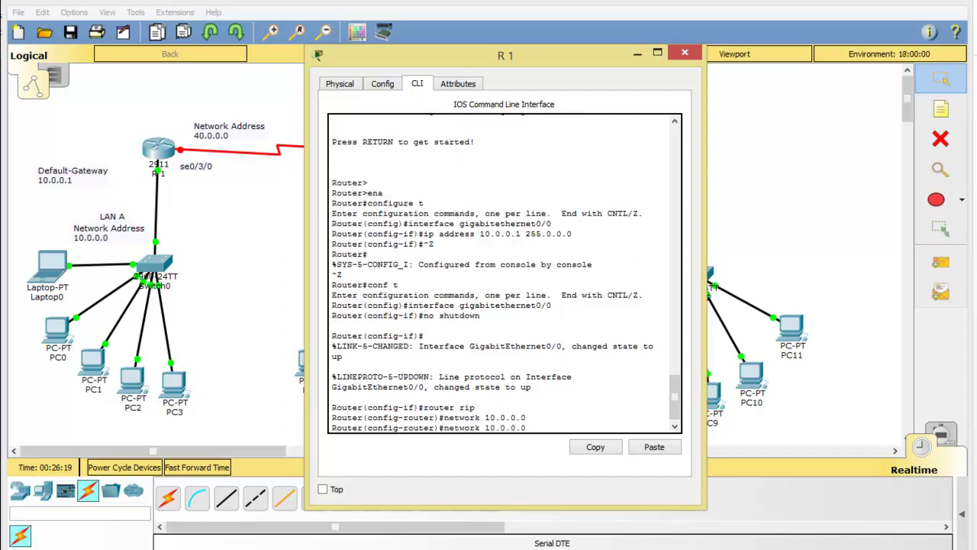
key("BackSpace")
key("BackSpace")
key("BackSpace")
key("BackSpace")
key("BackSpace")
key("BackSpace")
key("BackSpace")
key("BackSpace")
type("40.0.0.0")
key("Return")
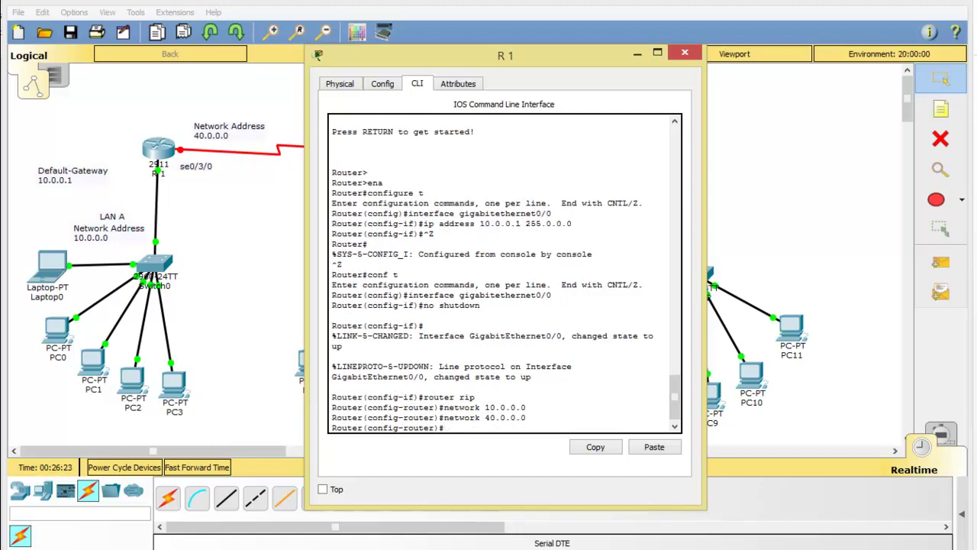
key("ctrl+z")
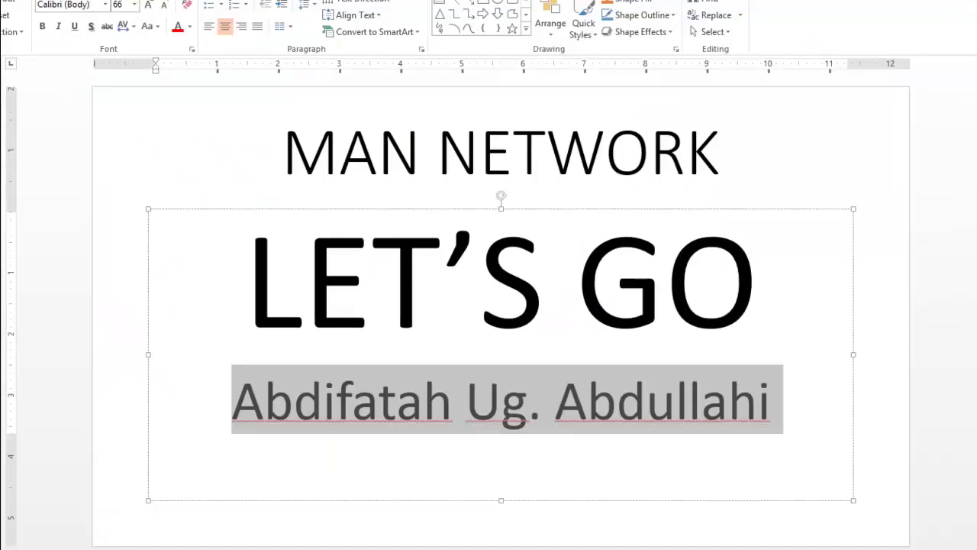
- Review the DHCP pool and Router rip slides in the PowerPoint presentation, highlighting the listed RIP commands
key("Page_Down")
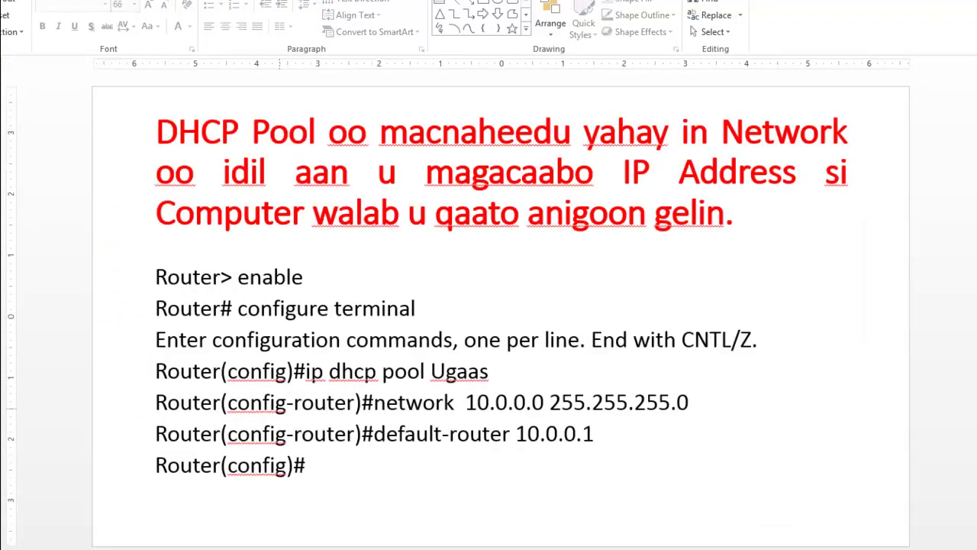
key("Page_Down")
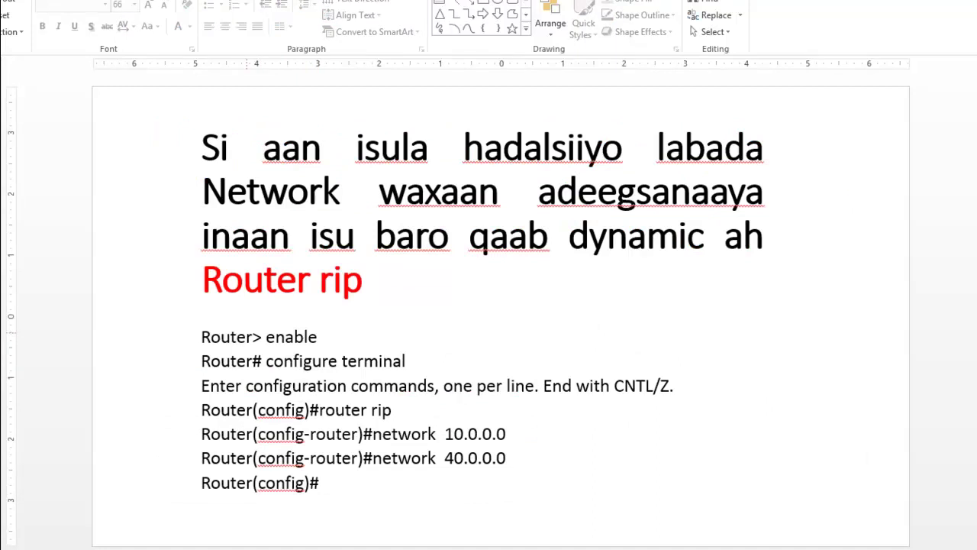
left_click_drag(201, 336, 321, 483)
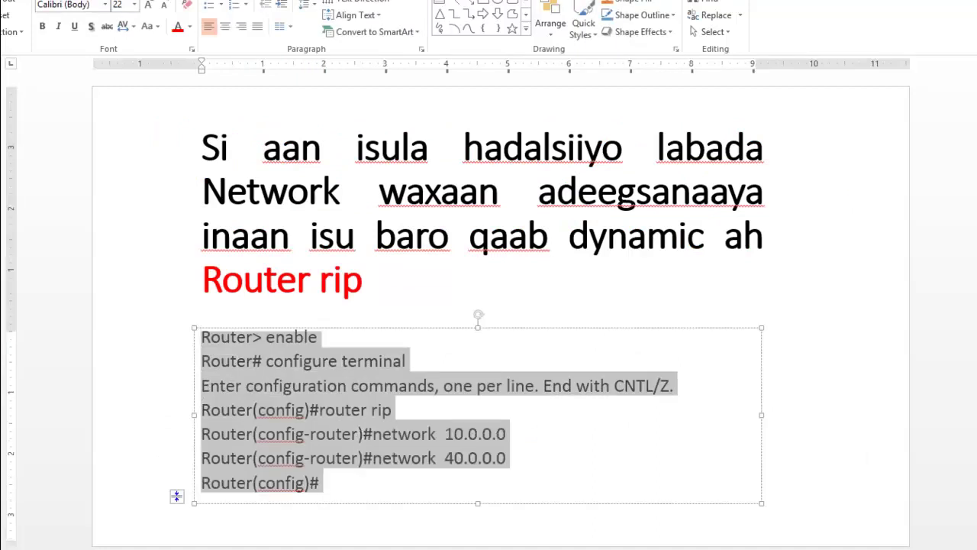
left_click(320, 482)
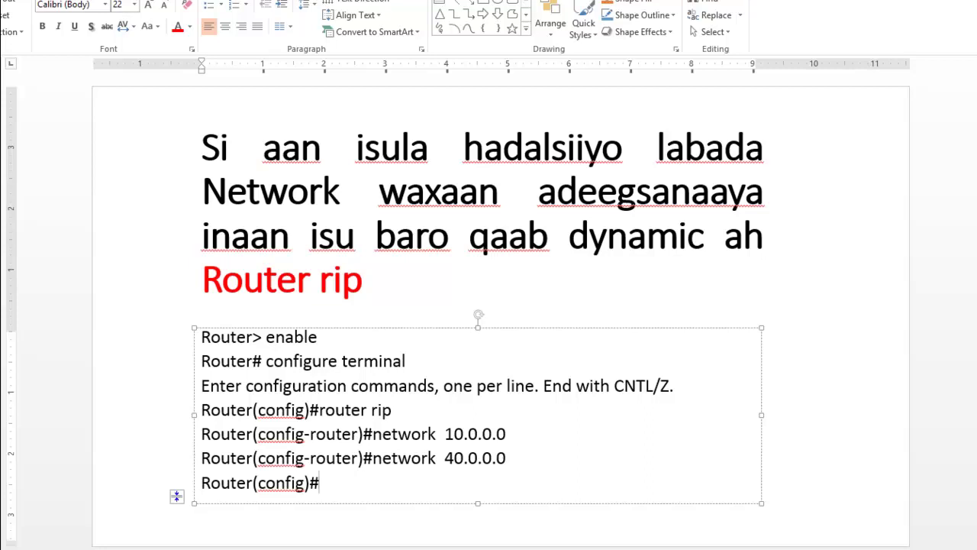
key("Return")
mouse_move(381, 549)
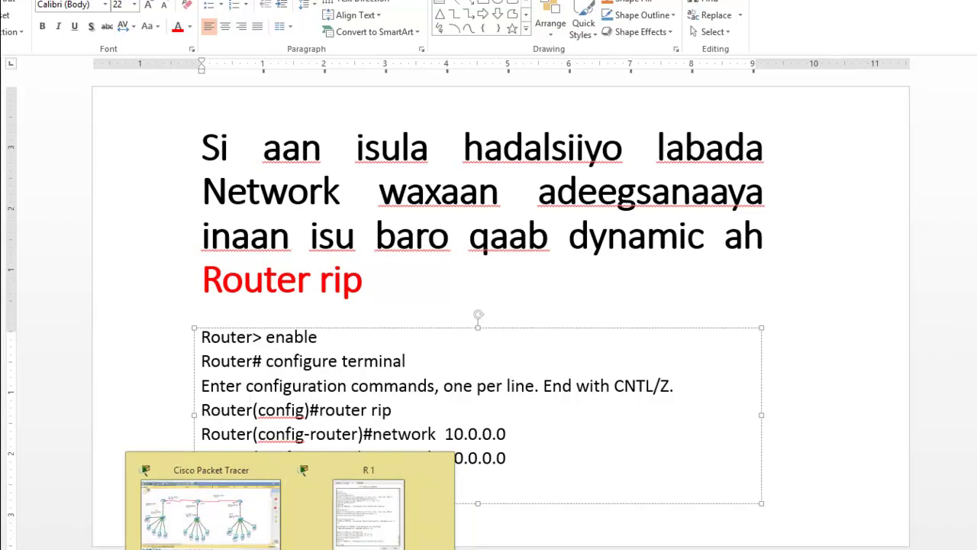
- Switch to Cisco Packet Tracer and enter interface configuration for se0/3/0 on R 1 through global configuration mode
left_click(225, 510)
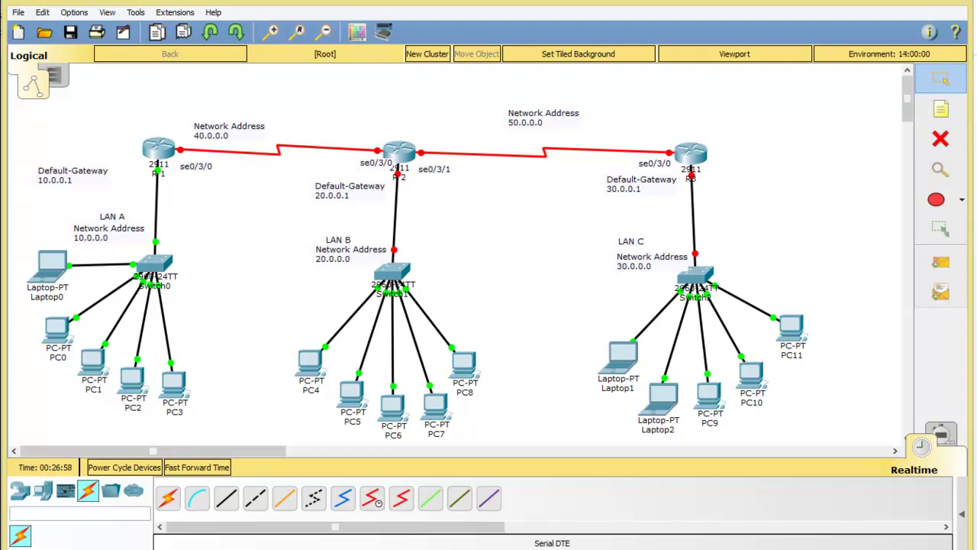
mouse_move(158, 157)
left_click(158, 149)
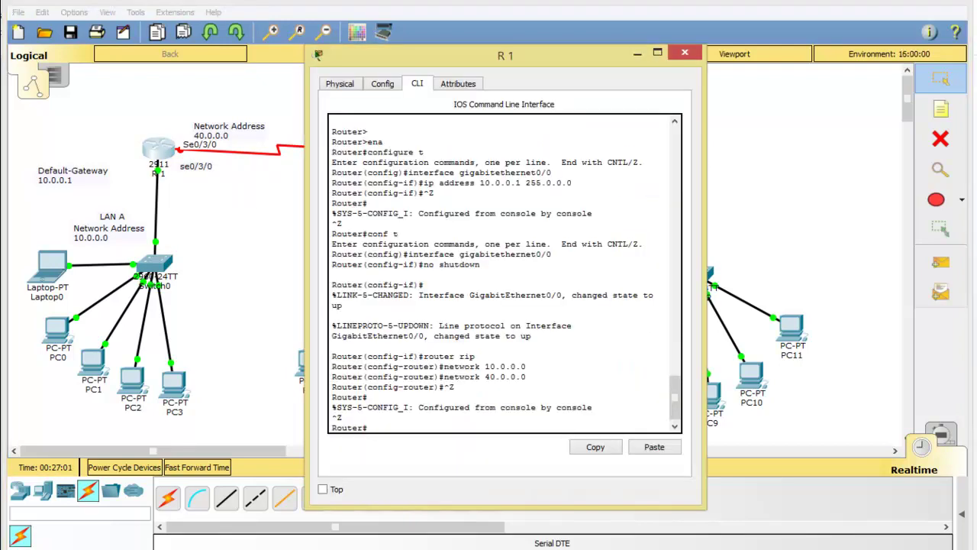
type("configut")
key("BackSpace")
type("re t")
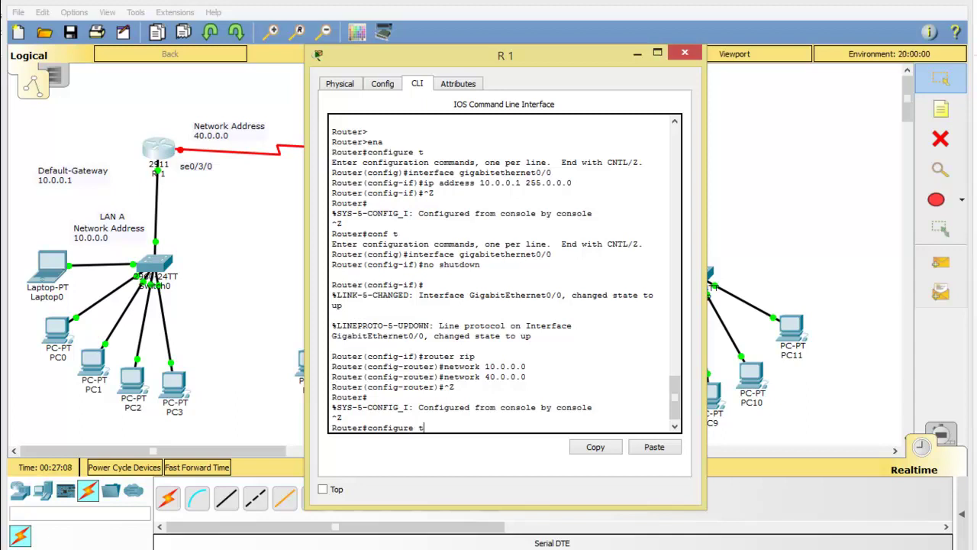
key("Return")
type("in")
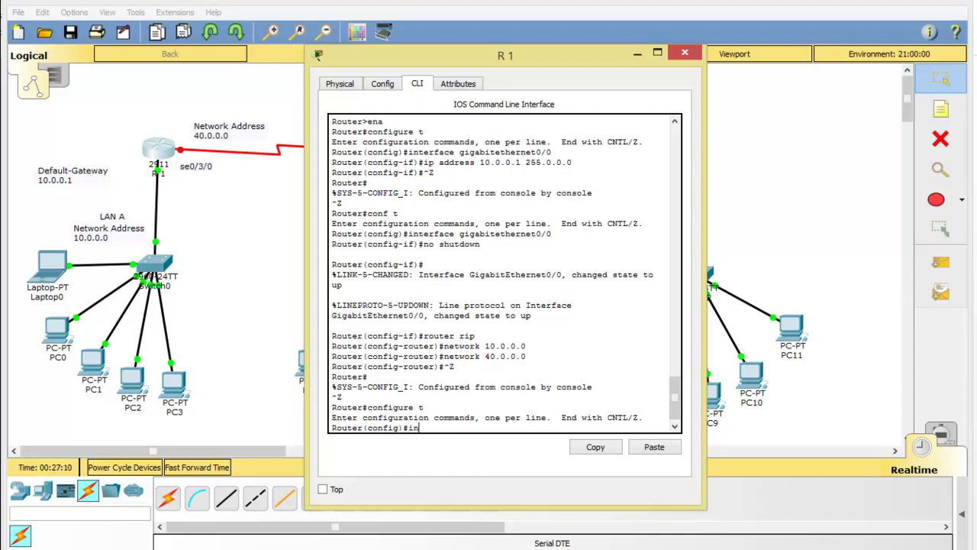
type("t se0/3/0")
key("Return")
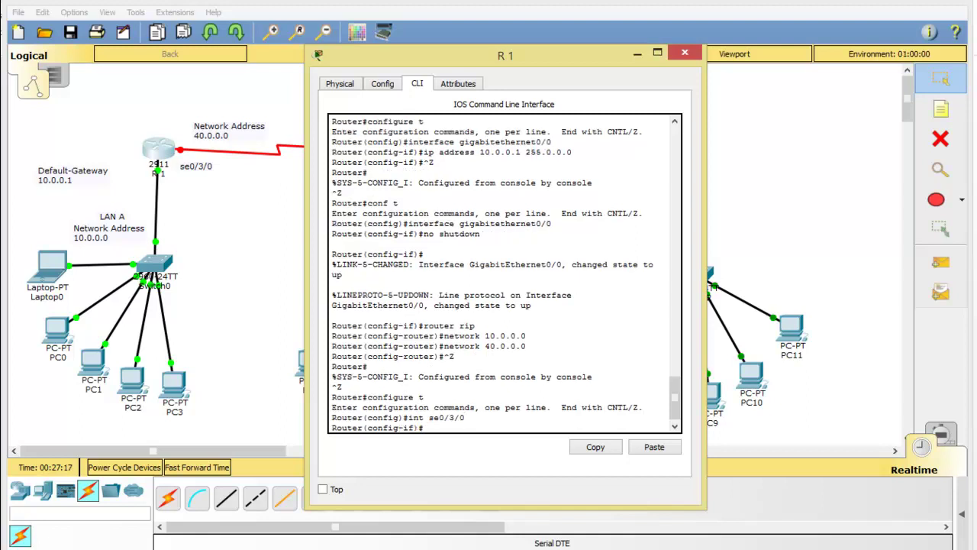
- Compare the int se0/3/0 command on R 1 with the port list of its serial cable end, picking Serial0/3/0, and return to the command line
left_click_drag(465, 417, 403, 418)
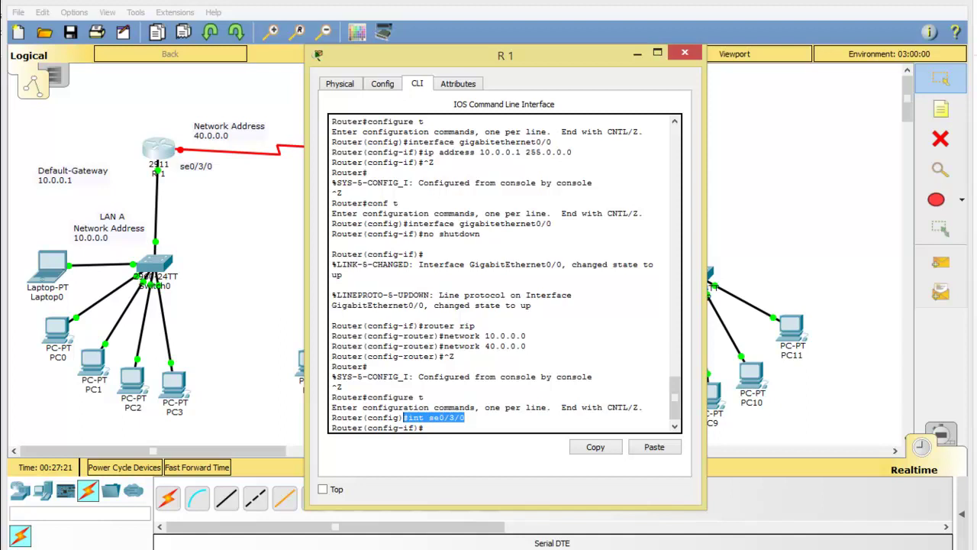
left_click(180, 149)
left_click(172, 153)
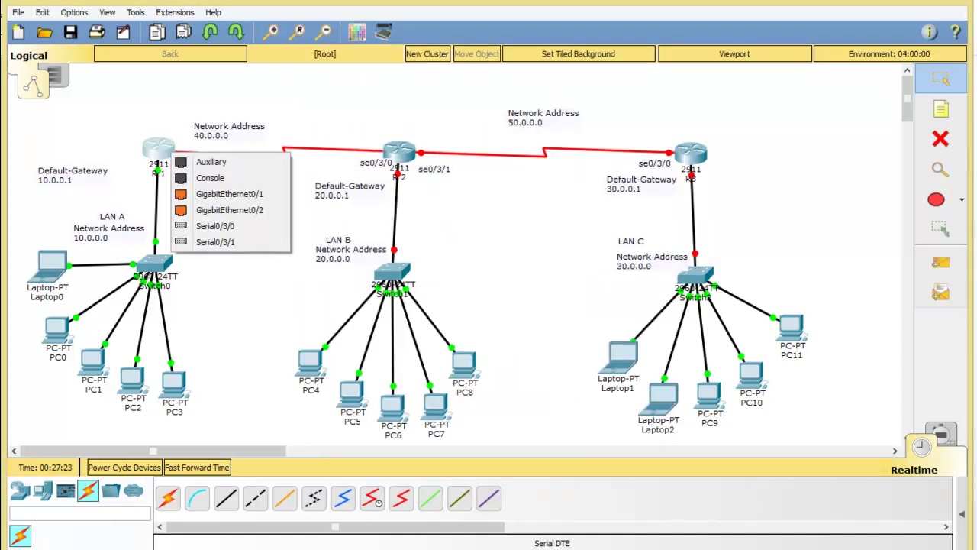
left_click(215, 226)
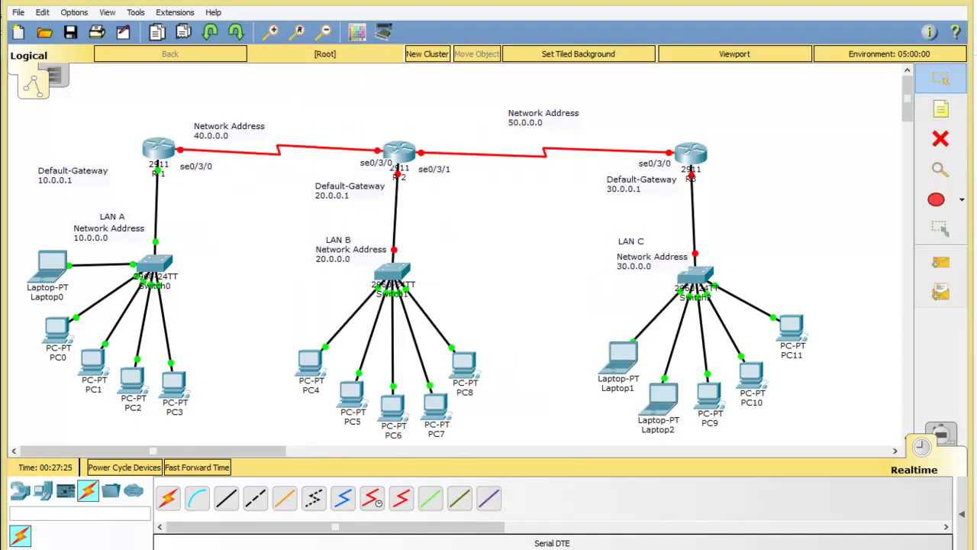
left_click(290, 549)
left_click(369, 512)
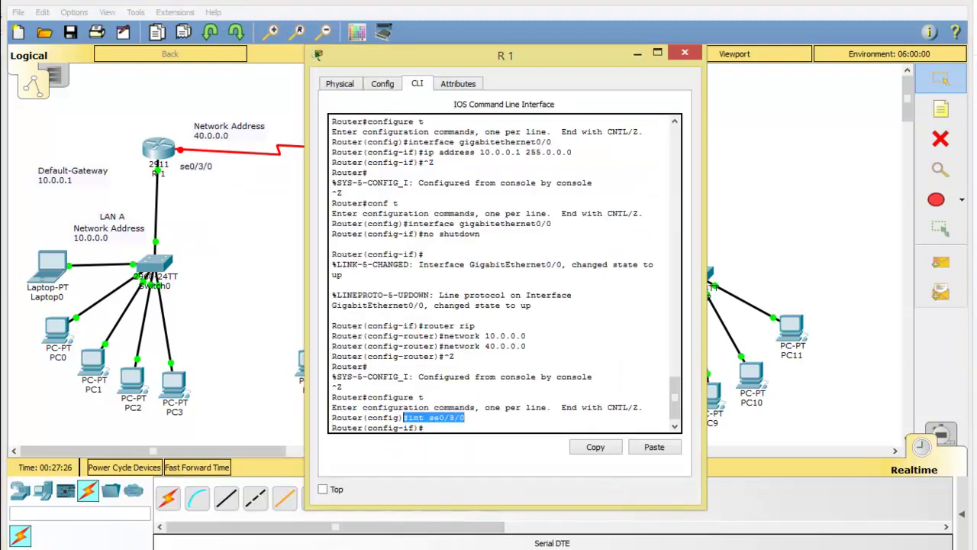
left_click(426, 427)
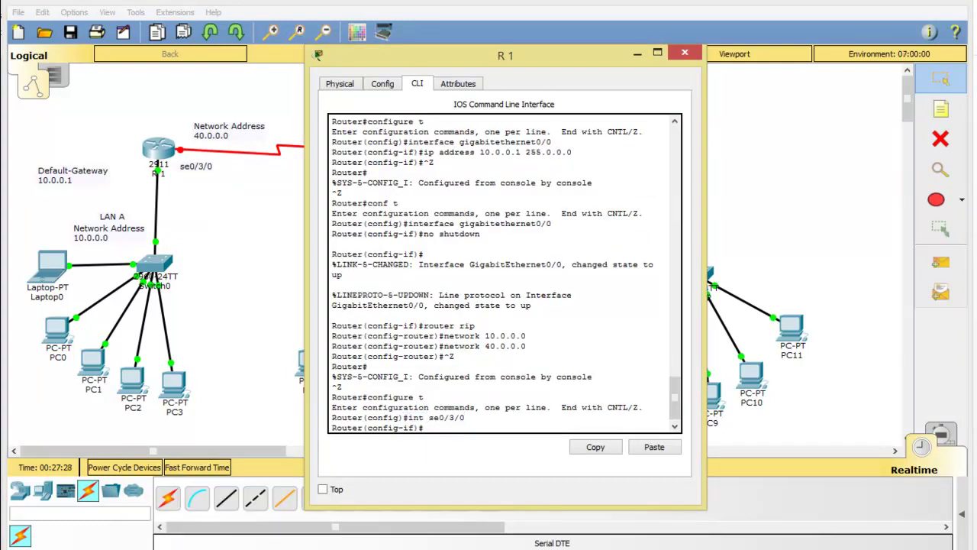
- Assign IP address 40.0.0.1 with subnet mask 255.255.255.0 to interface se0/3/0 on R 1
type("ip address 40.0.0.1")
key("Return")
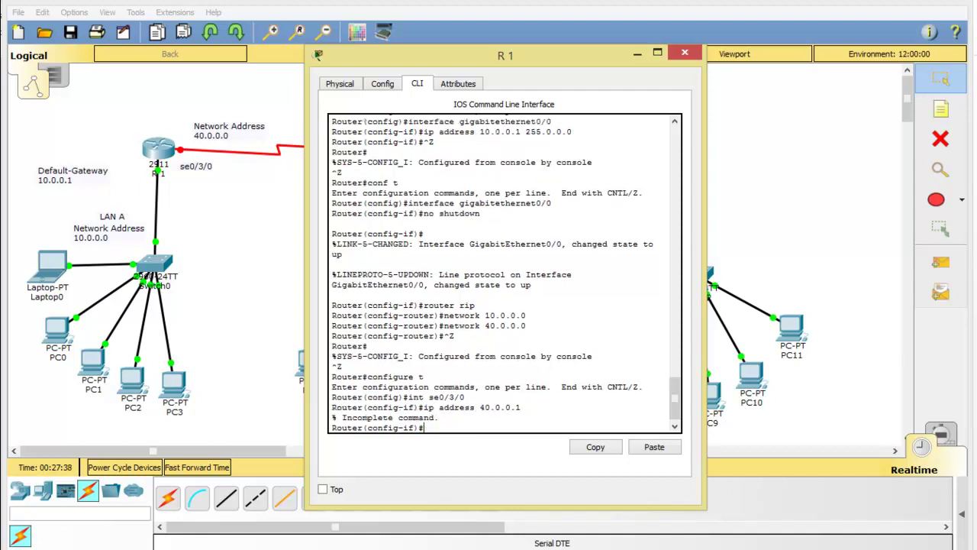
key("Up")
type("255.255.")
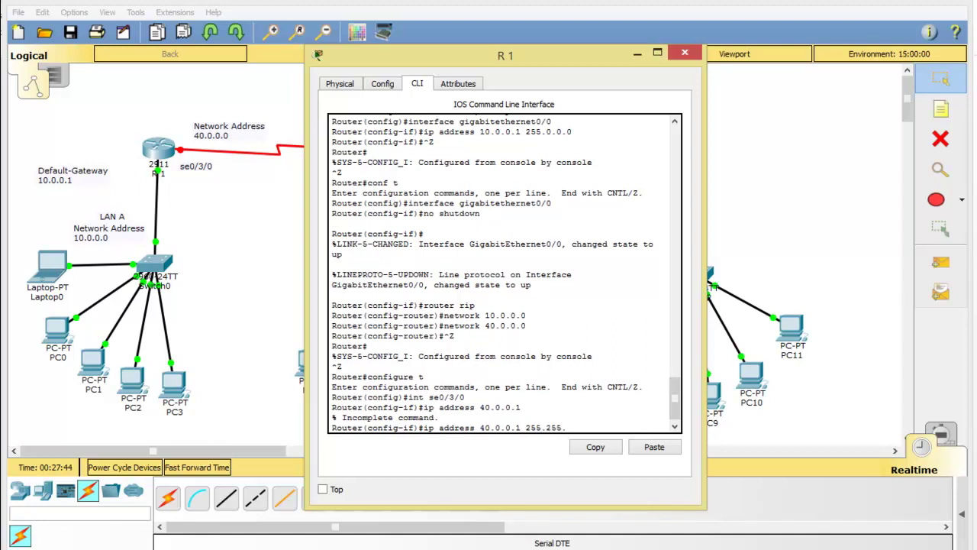
type("255.0")
key("Return")
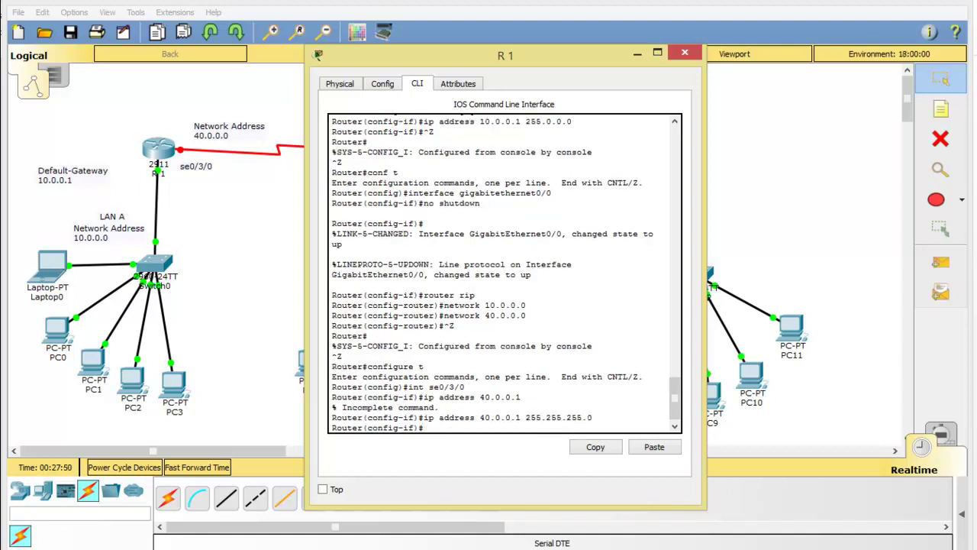
- Enable se0/3/0 on R 1 with no shutdown, exit configuration mode and close the router's window
type("no shutdown")
key("Return")
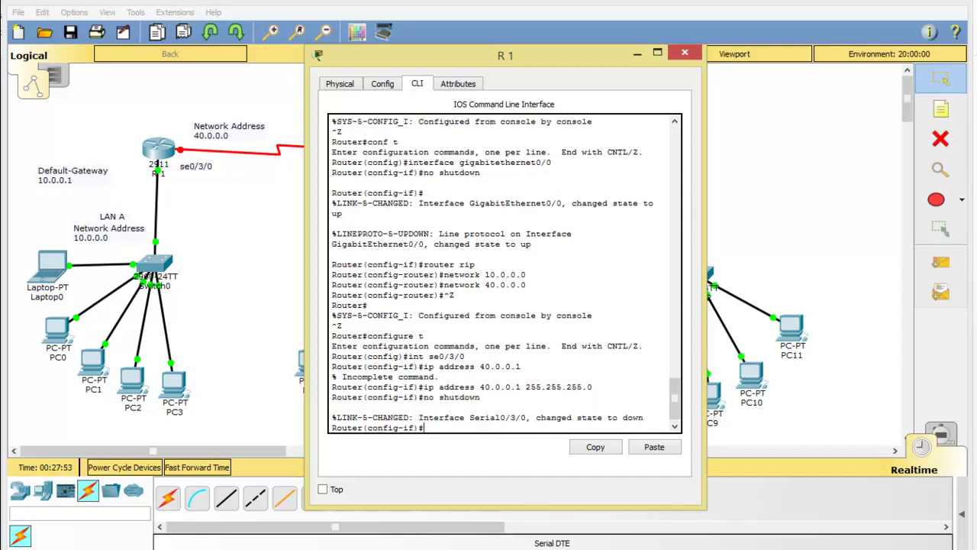
key("Return")
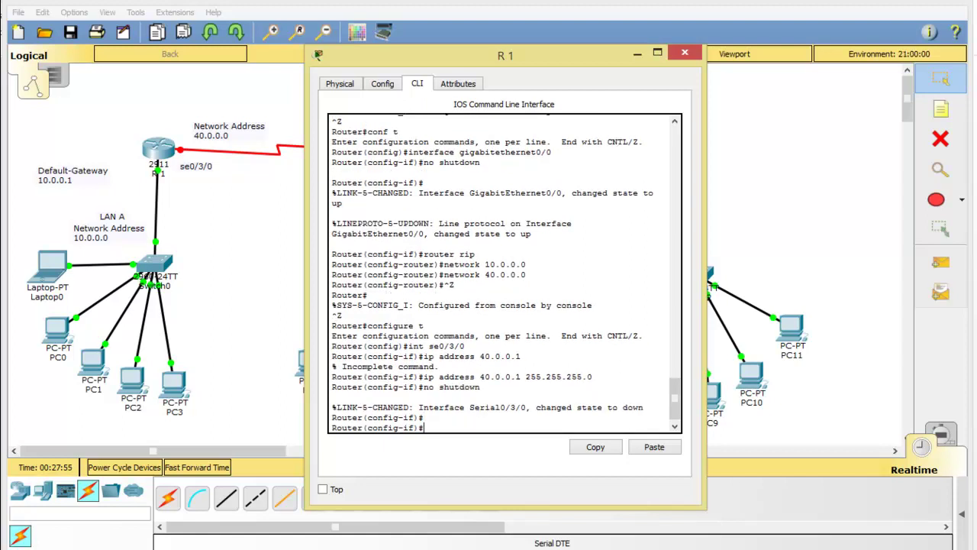
key("ctrl+z")
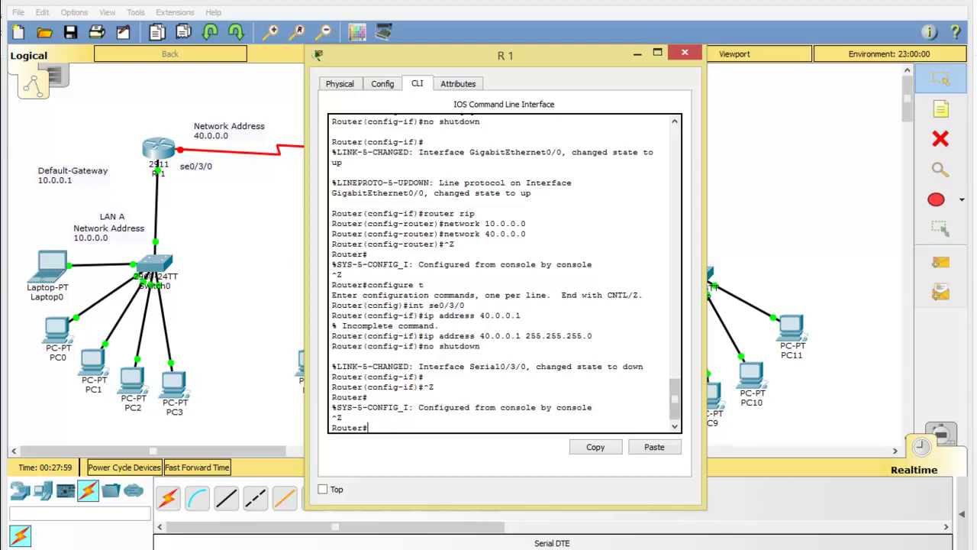
left_click(685, 51)
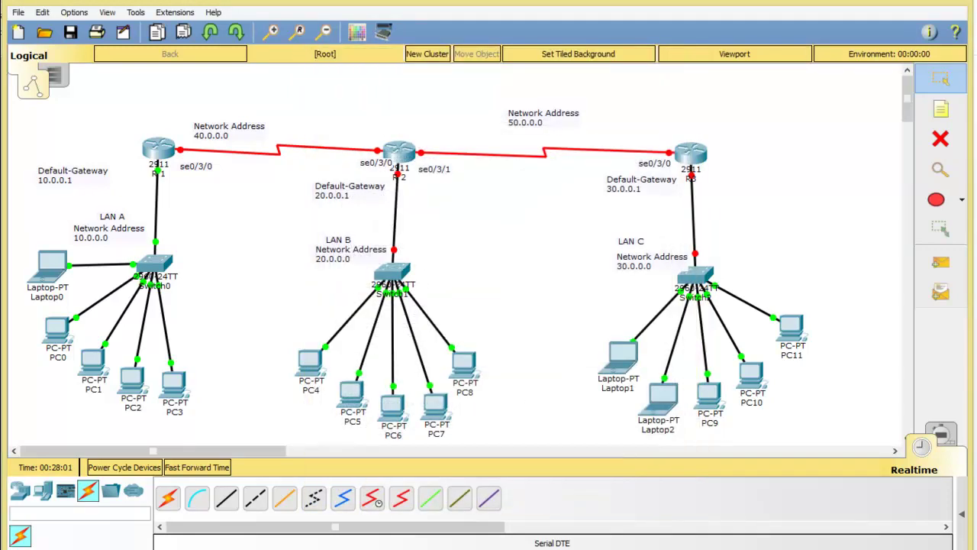
- Open the command line of R 2, decline the initial configuration dialog and enter global configuration mode
left_click(399, 151)
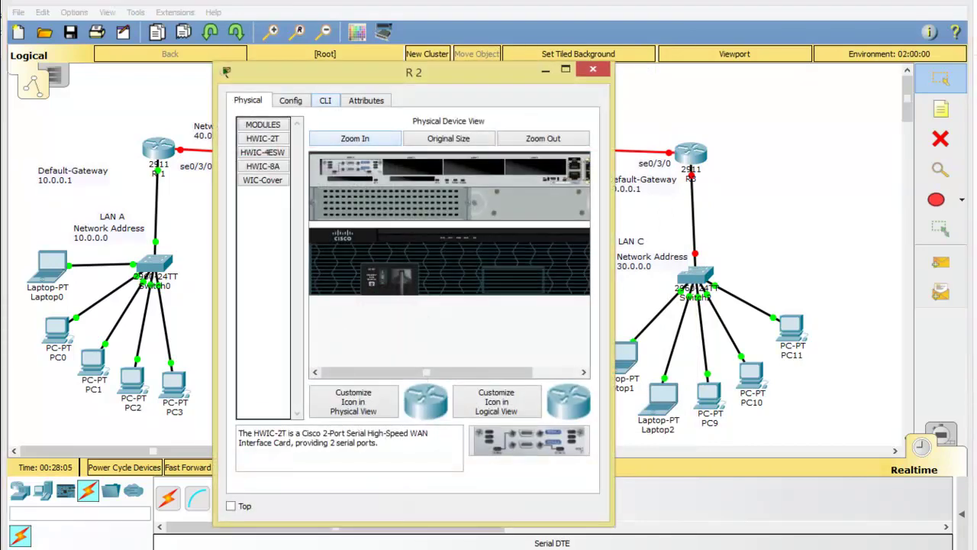
left_click(325, 100)
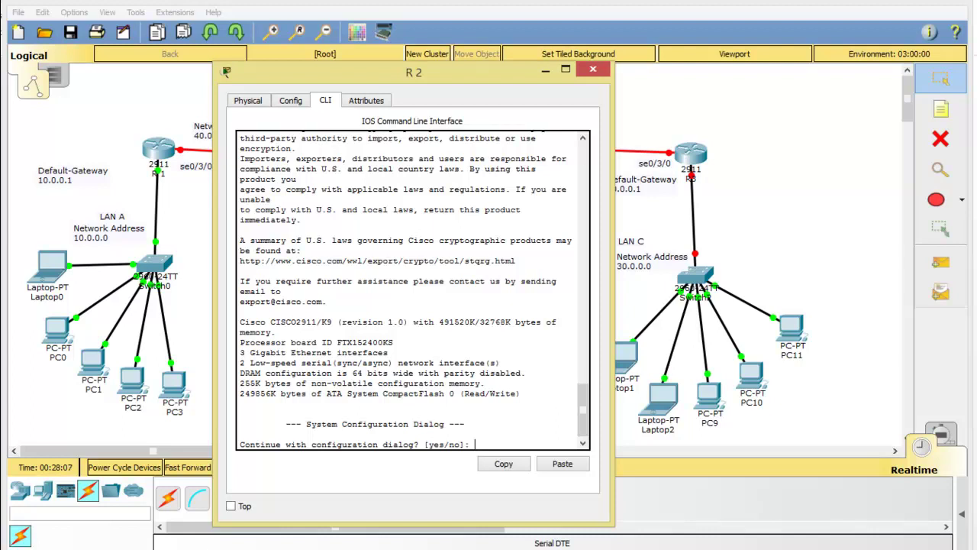
type("no")
key("Return")
key("Return")
type("ena")
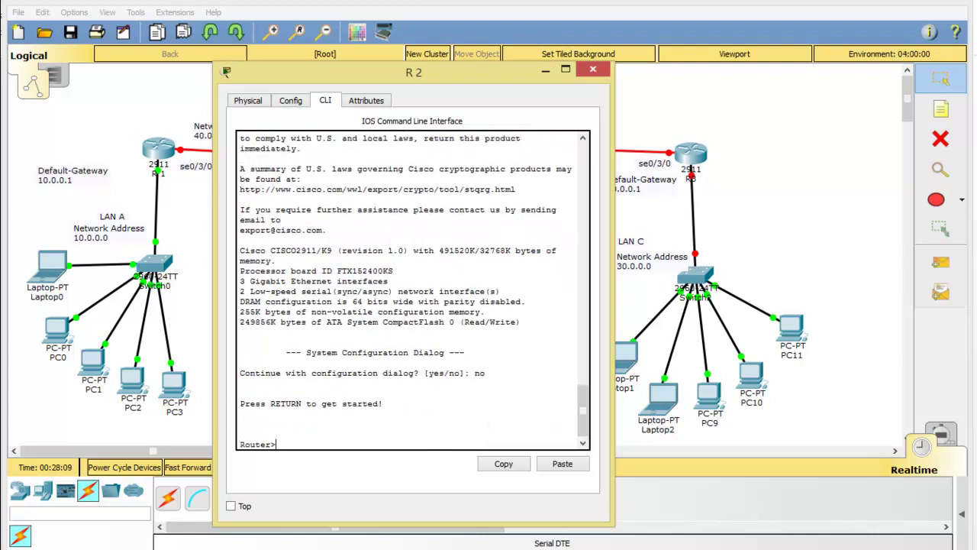
key("Return")
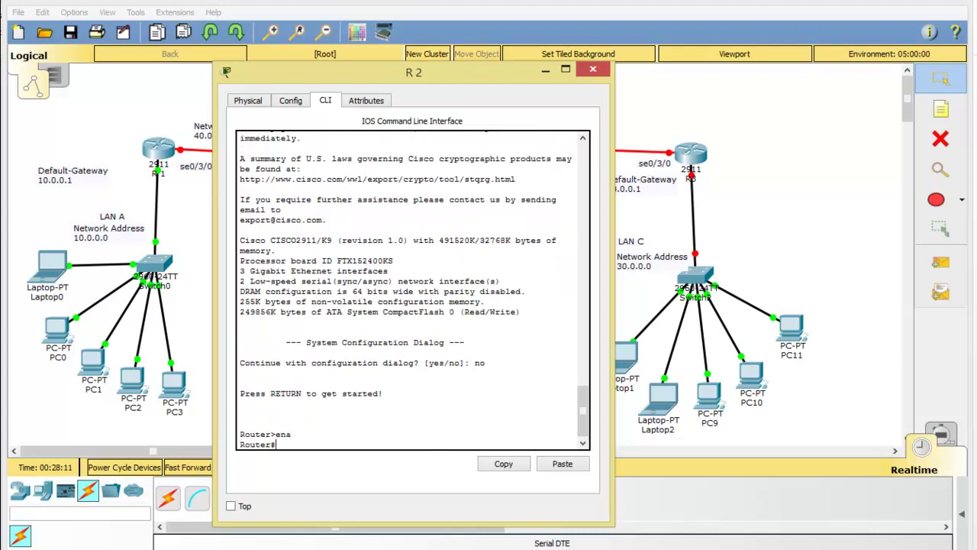
type("conf t")
key("Return")
- Assign IP address 40.0.0.2 with subnet mask 255.255.255.0 to interface se0/3/0 on R 2, keeping the router's labels in view
left_click_drag(226, 71, 478, 69)
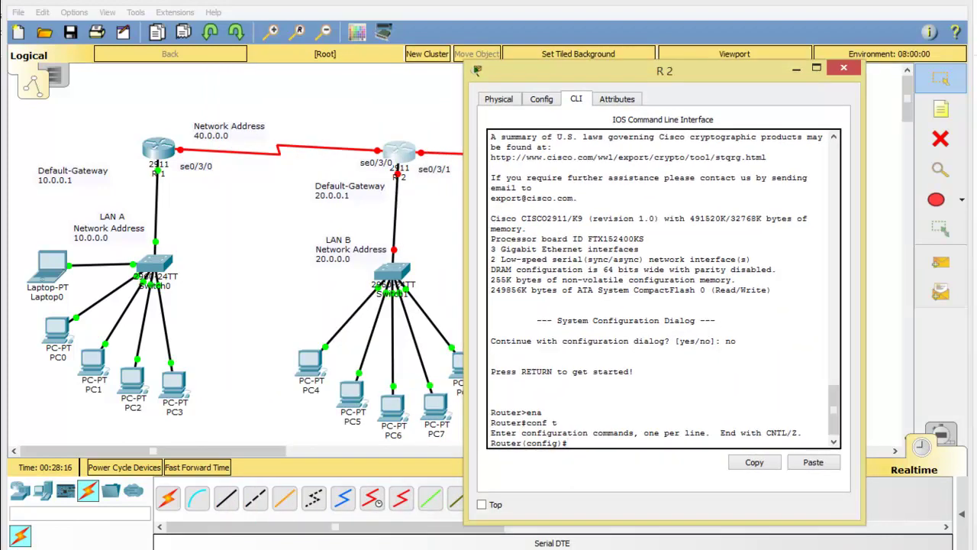
type("int se0/3/0")
key("Return")
type("i")
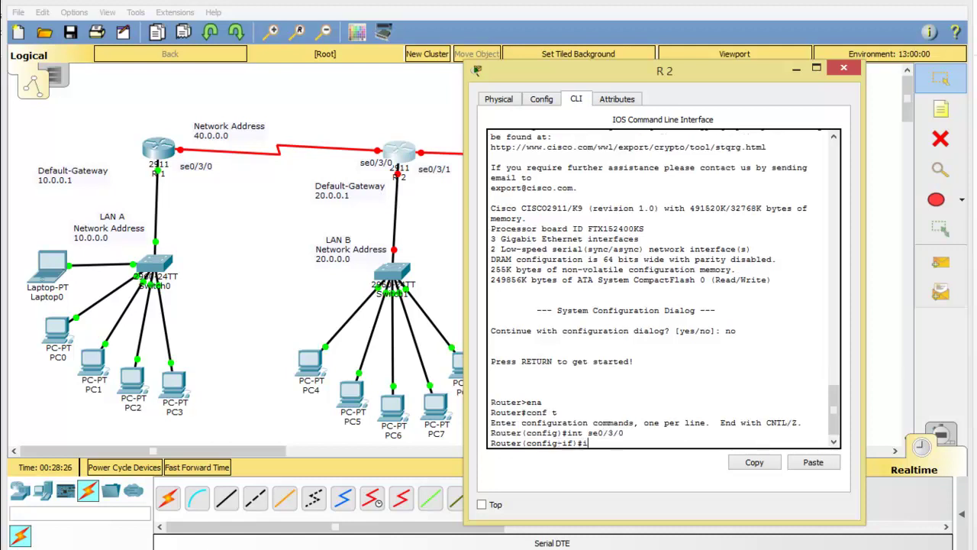
type("p address 40.0")
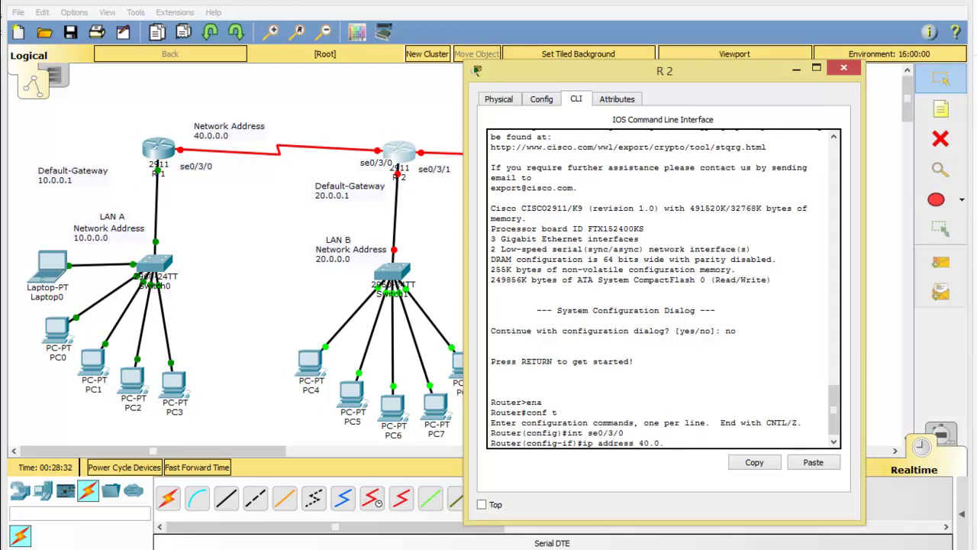
type(".0.2 255.255.255.")
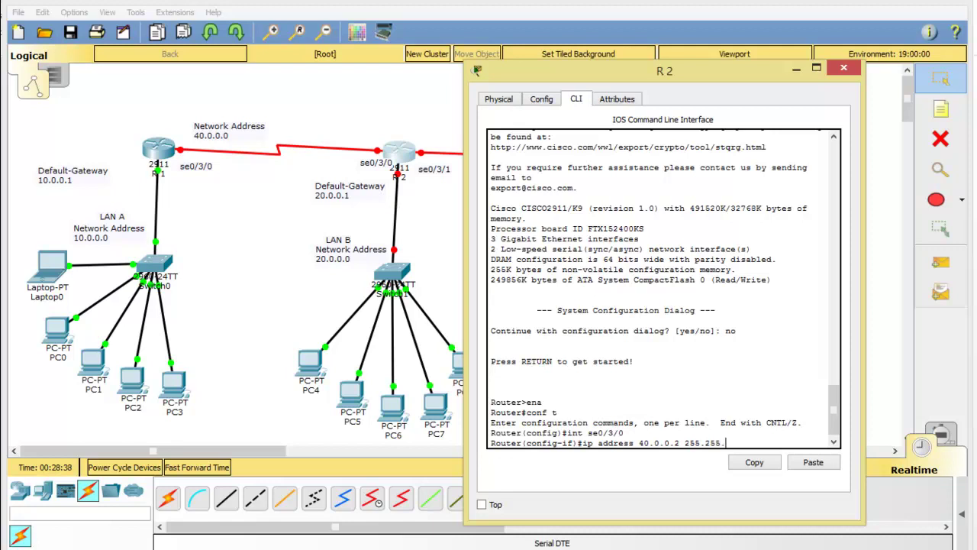
type("0")
key("Return")
- Enable interface se0/3/0 on R 2 with no shutdown and exit configuration mode
type("no")
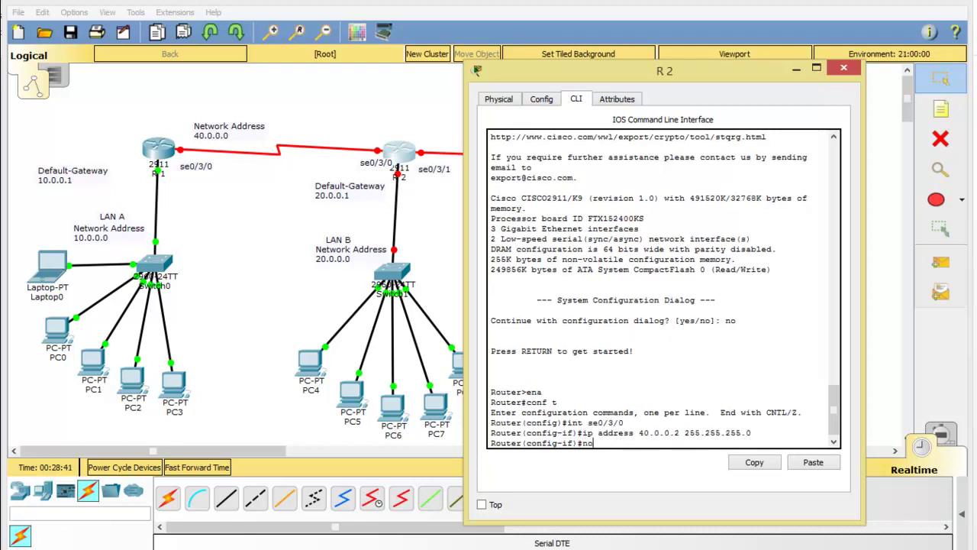
type(" shutdown")
key("Return")
key("Return")
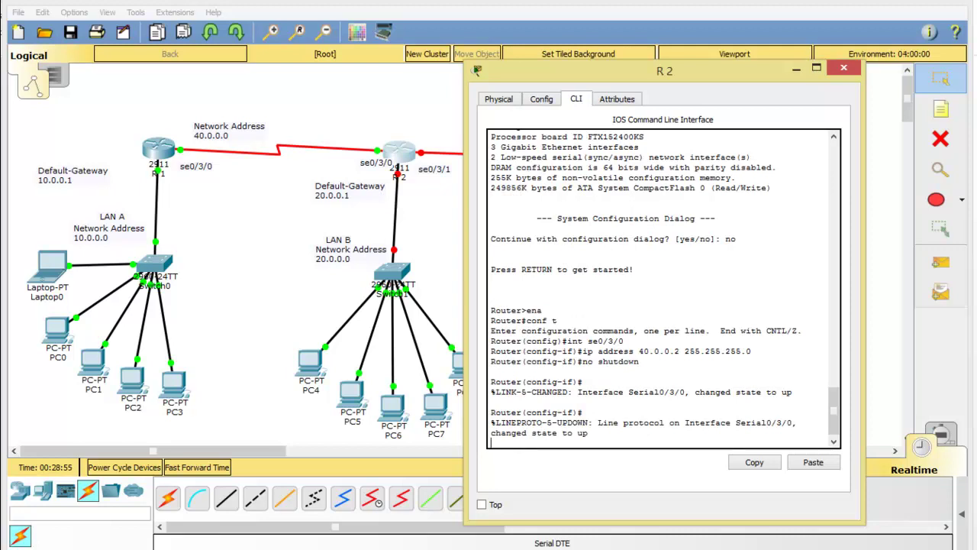
key("Return")
key("Return")
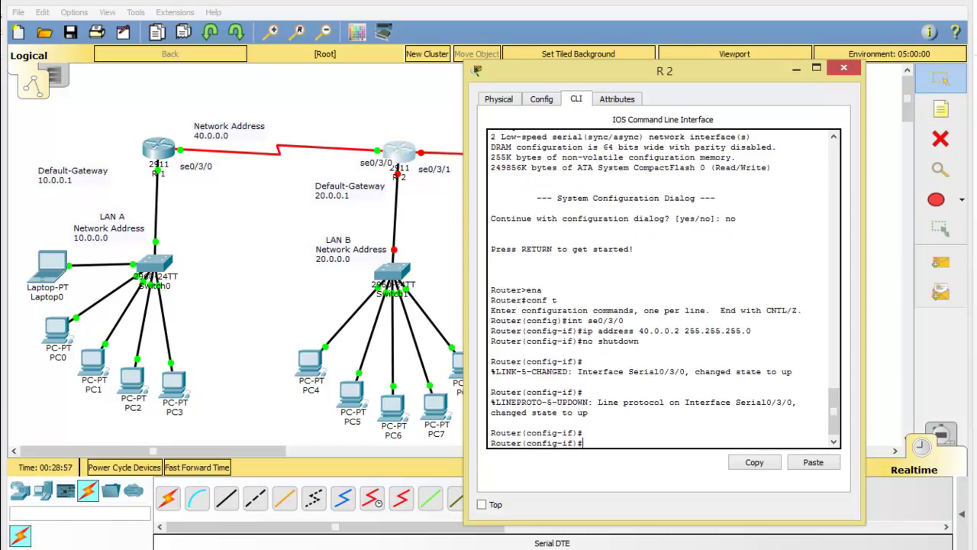
key("ctrl+z")
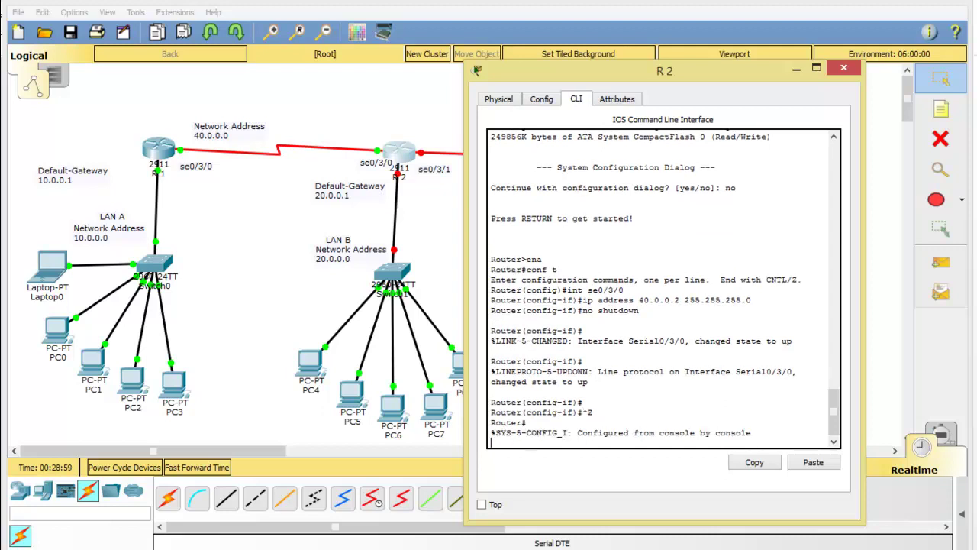
- Re-enter global configuration mode on R 2 and try to select the LAN interface as ge0/0
key("Return")
type("conf t")
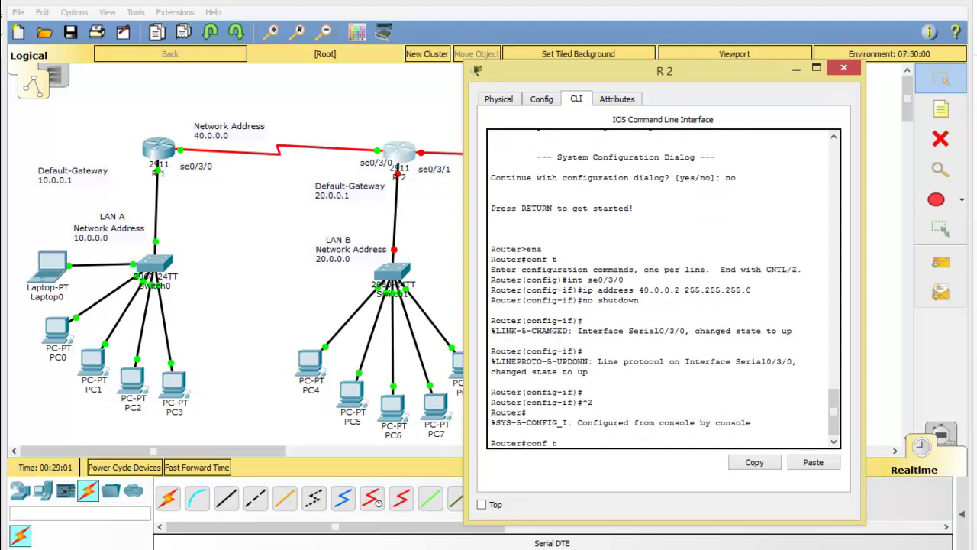
key("Return")
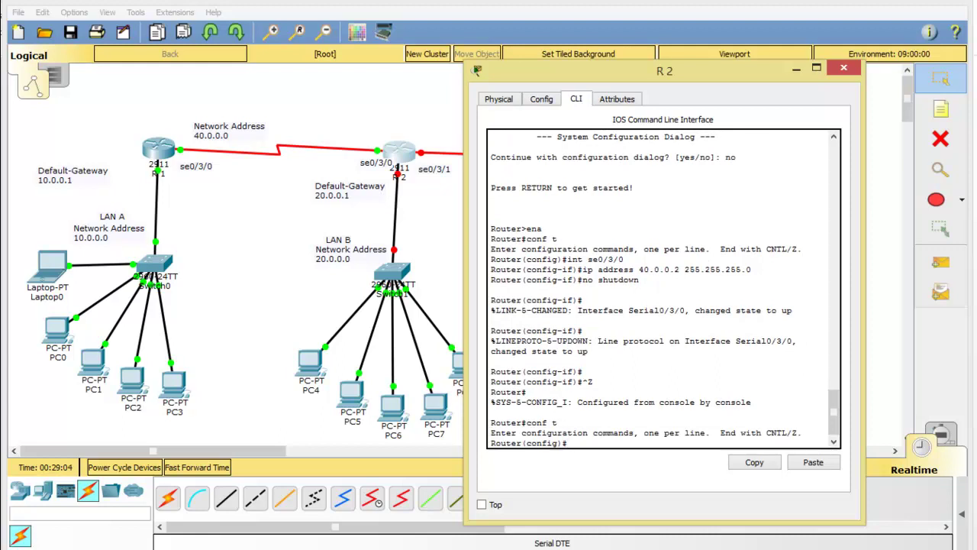
type("int ge0/0")
key("Return")
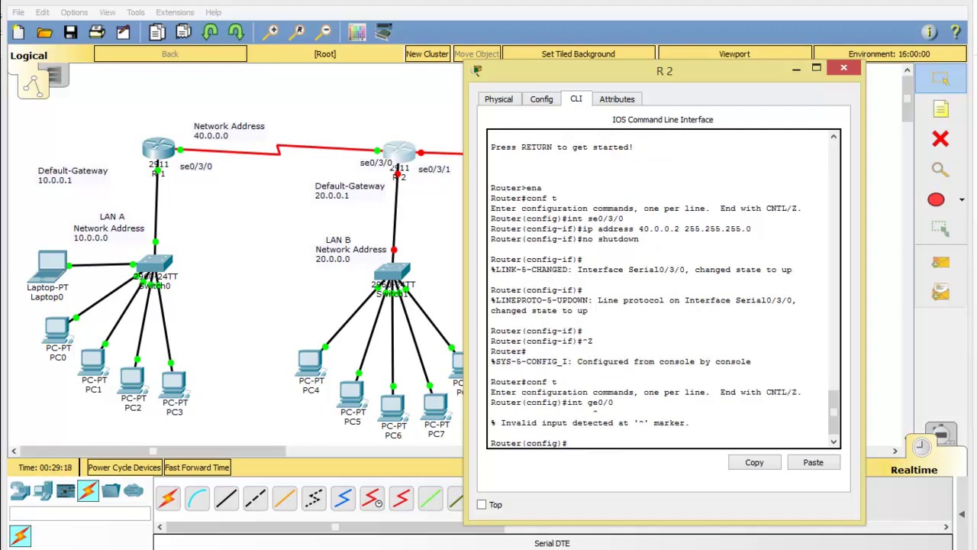
- Check the port list at R 2's end of the Switch1 cable, picking GigabitEthernet0/0, and return to R 2's command line
left_click(844, 68)
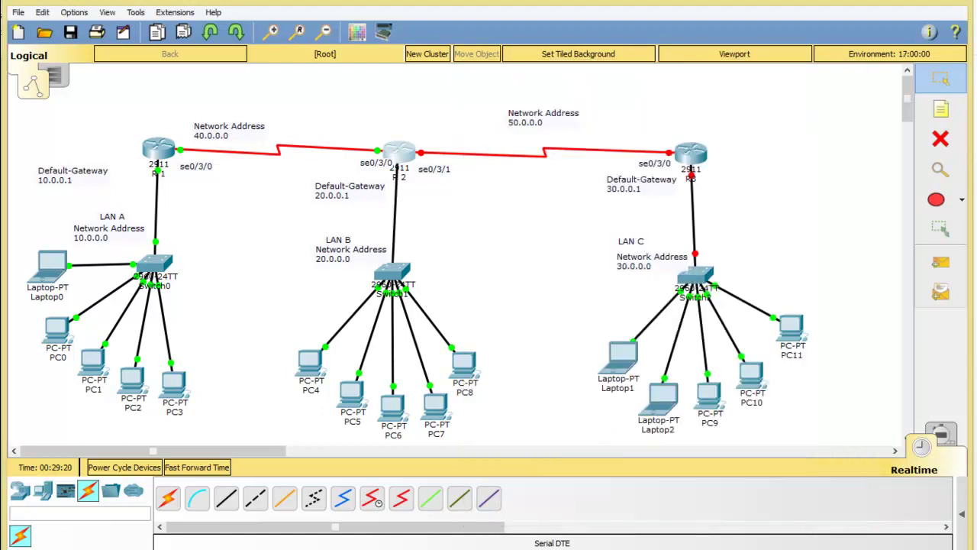
left_click(397, 159)
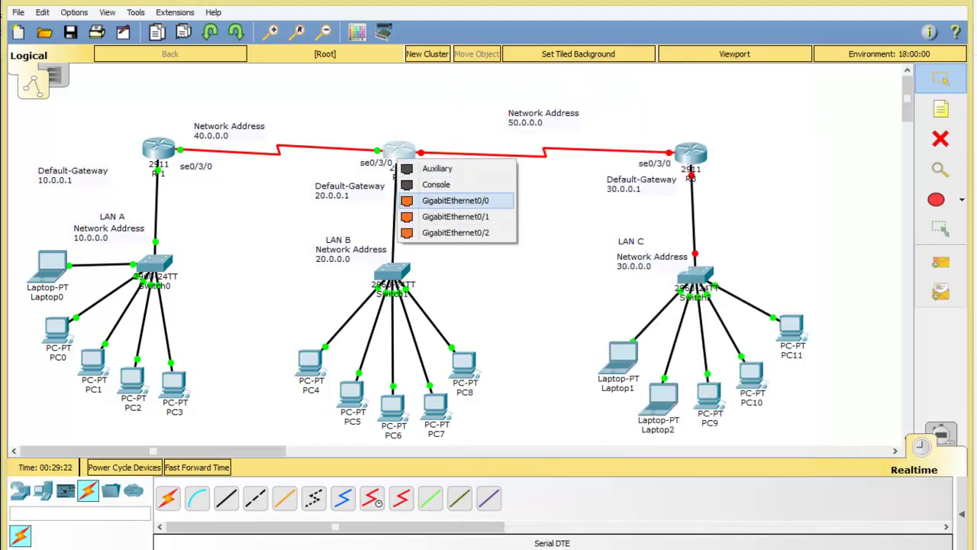
left_click(455, 200)
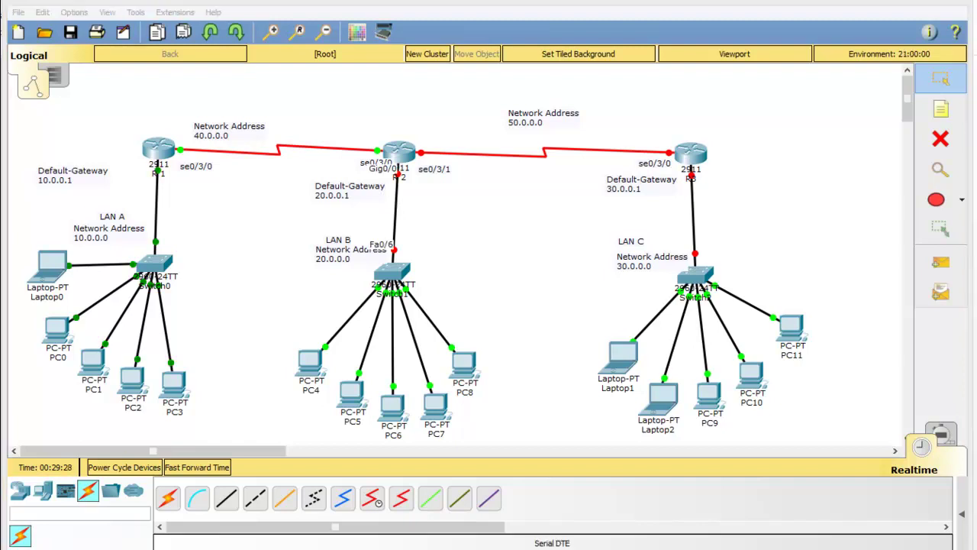
left_click(393, 504)
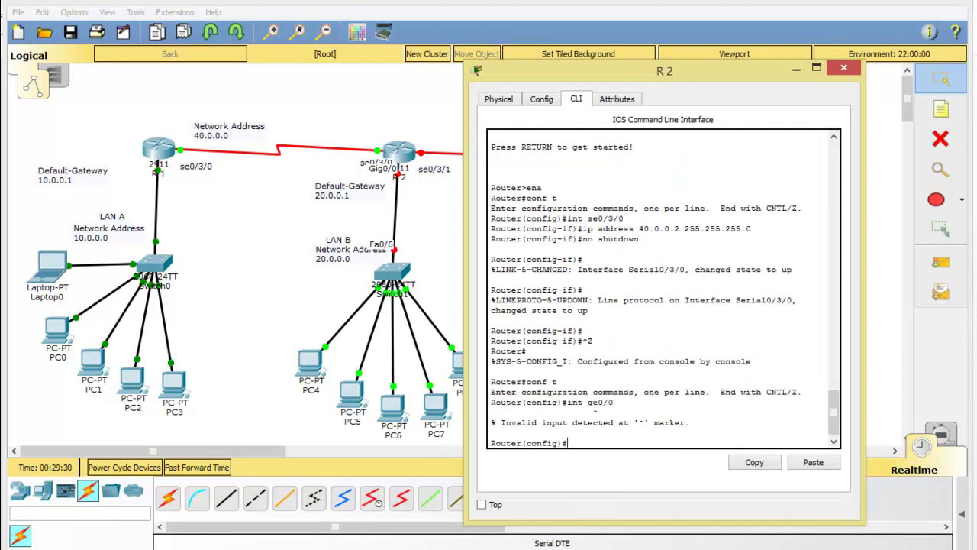
- Enter interface gig0/0 on R 2 and assign it IP address 20.0.0.1 with subnet mask 255.255.255.0
type("int")
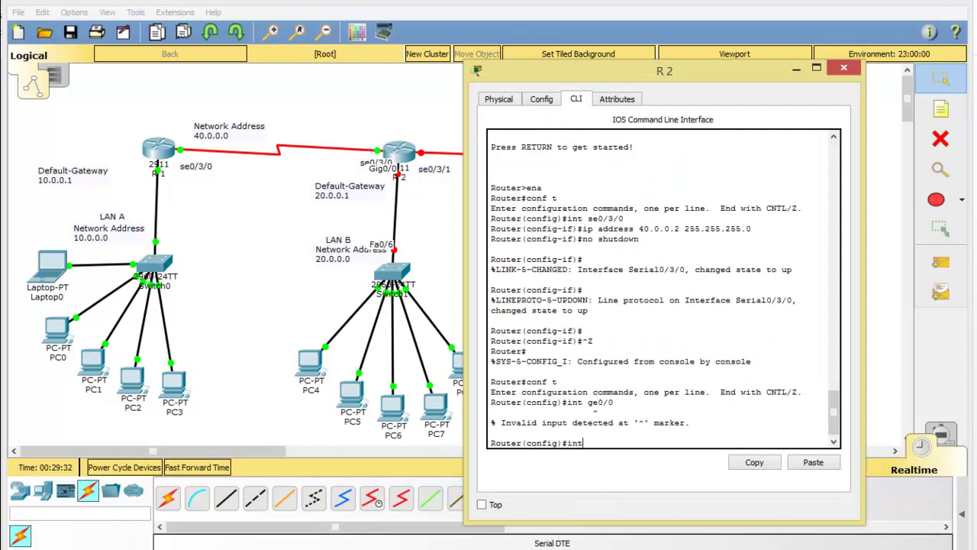
type(" gig0/")
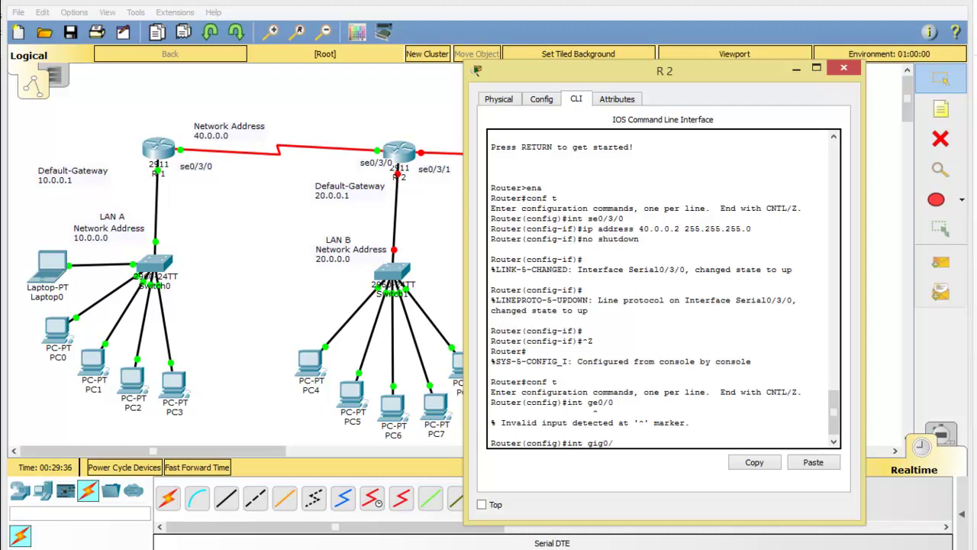
type("0")
key("Return")
type("ip")
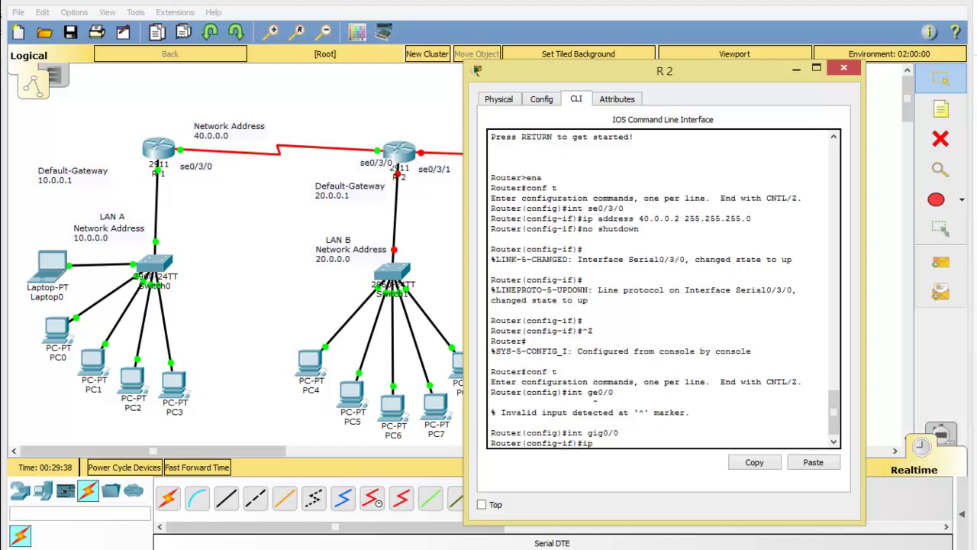
type(" address")
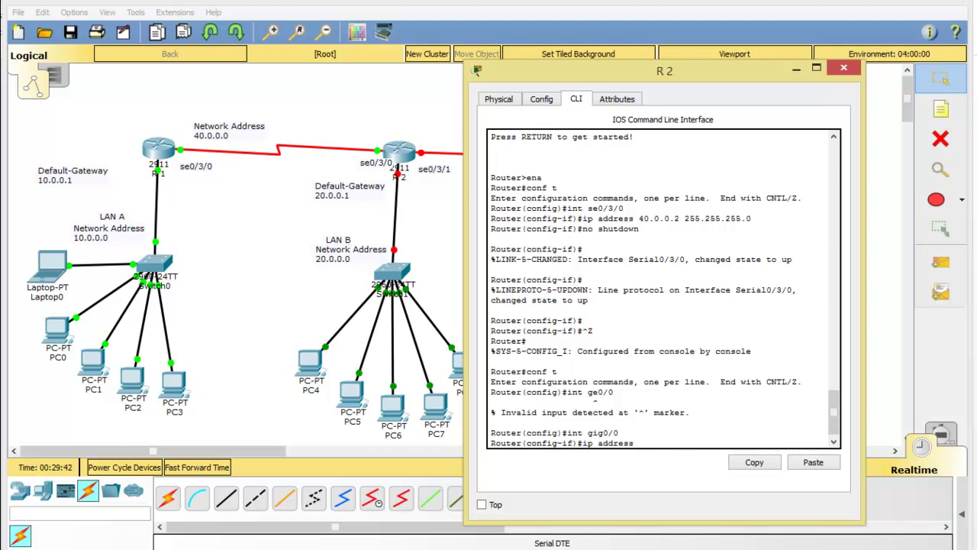
type(" 20")
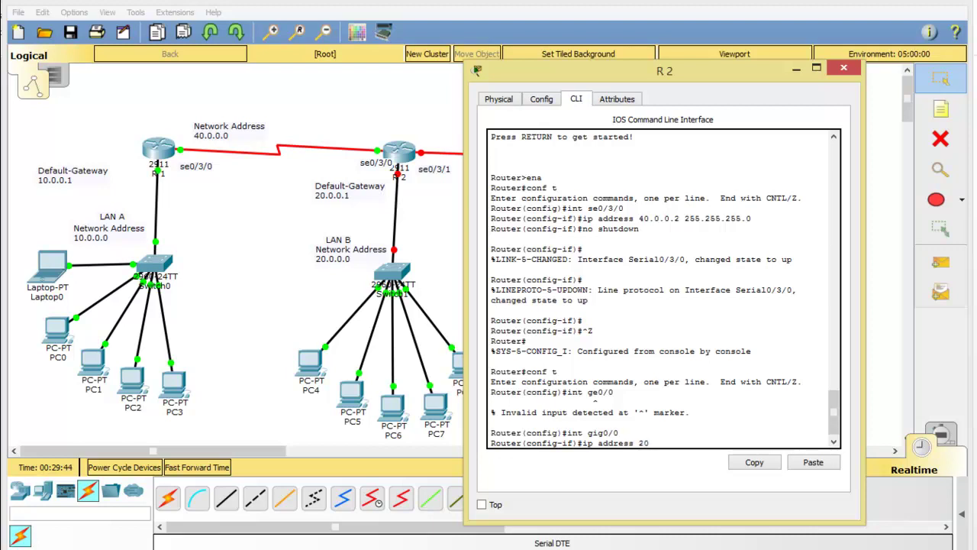
type(".0.0.1 255.255.255.0")
key("Return")
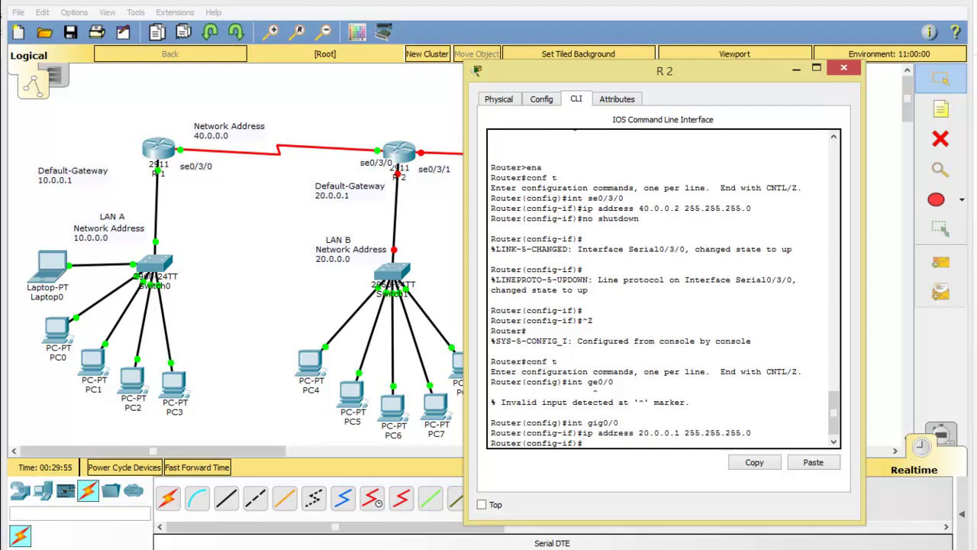
- Enable interface gig0/0 on R 2 with no shutdown
type("no shutdeown")
key("Return")
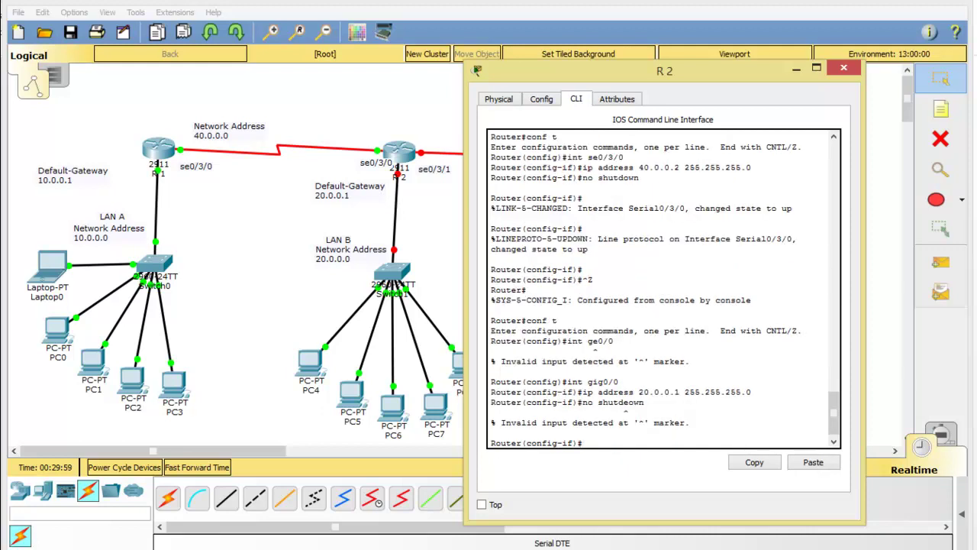
type("no shutdown")
key("Return")
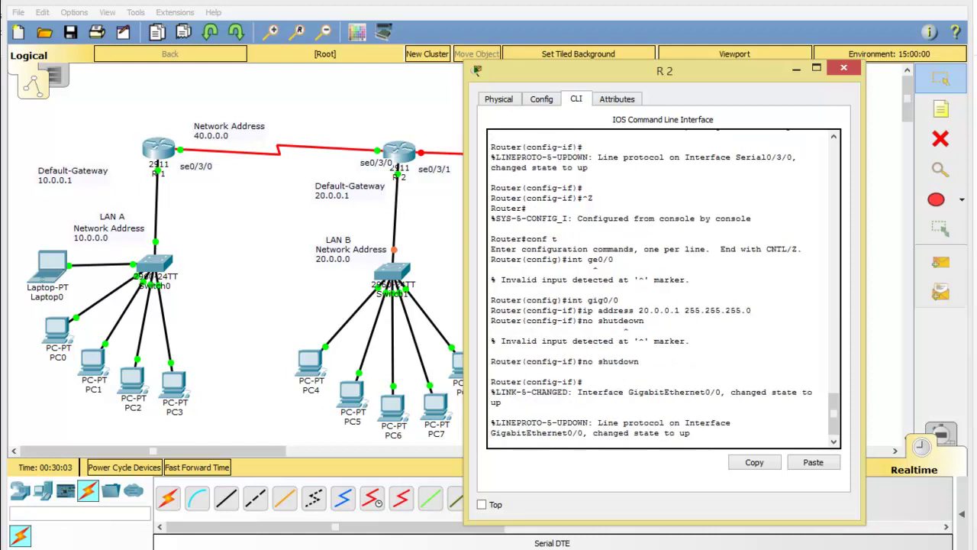
key("Return")
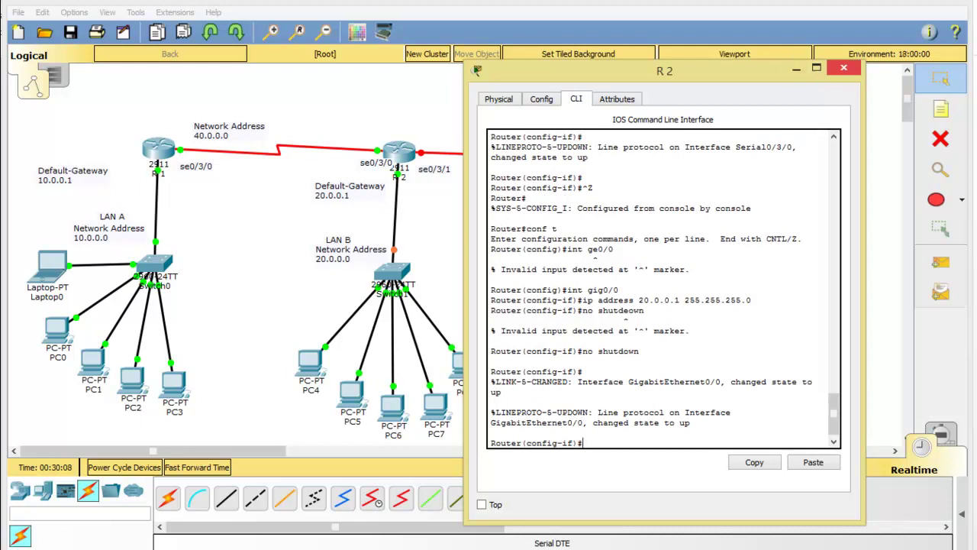
- Check the port list at R 2's end of the R3 serial cable, picking Serial0/3/1, and return to R 2's command line
key("alt+F4")
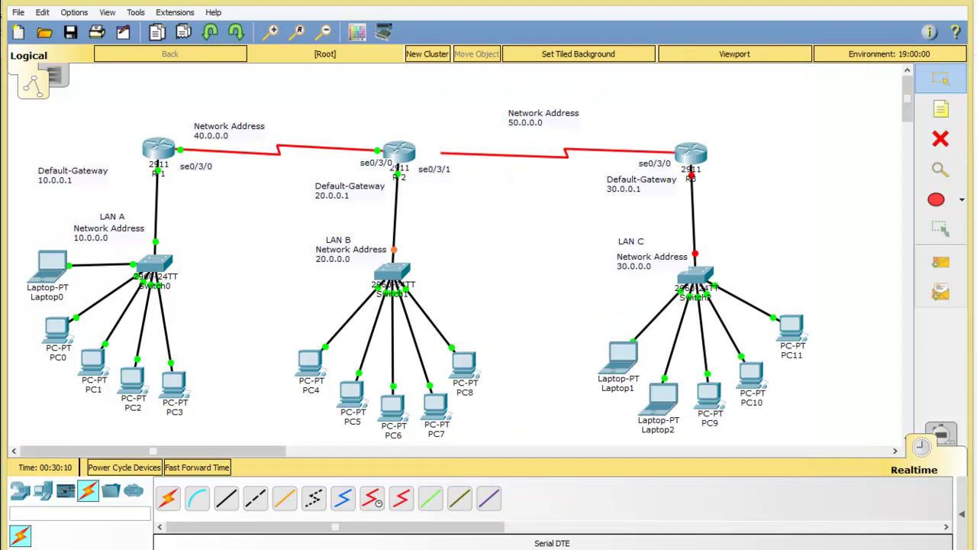
left_click(405, 150)
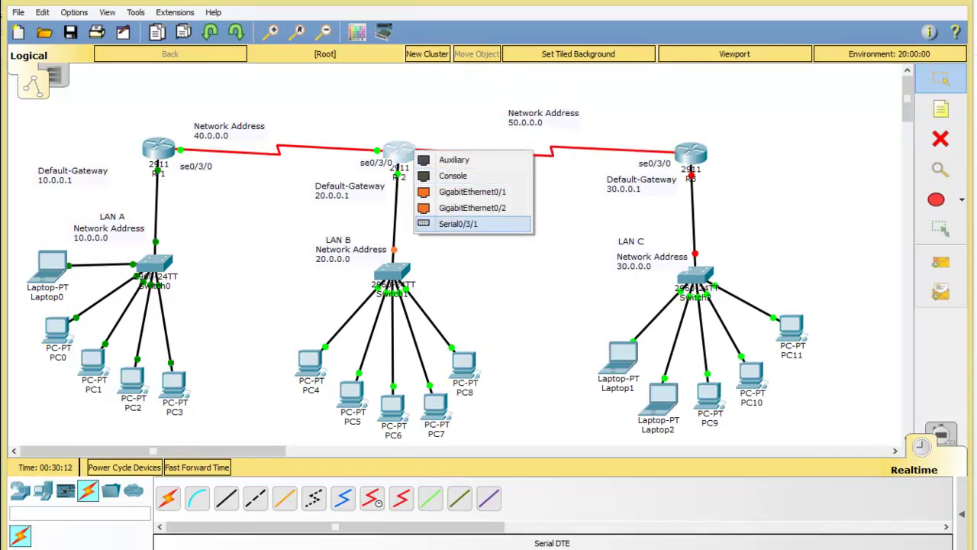
left_click(458, 224)
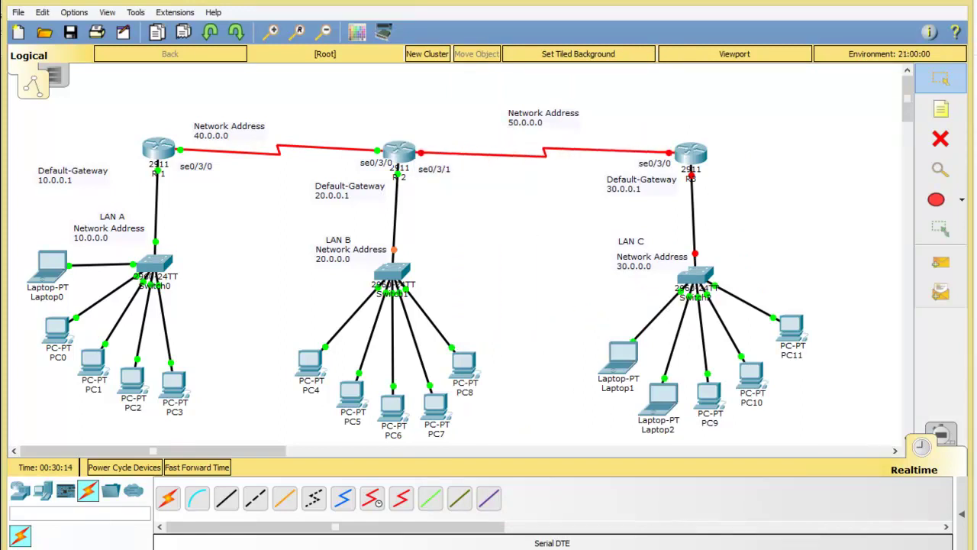
left_click(291, 549)
left_click(369, 508)
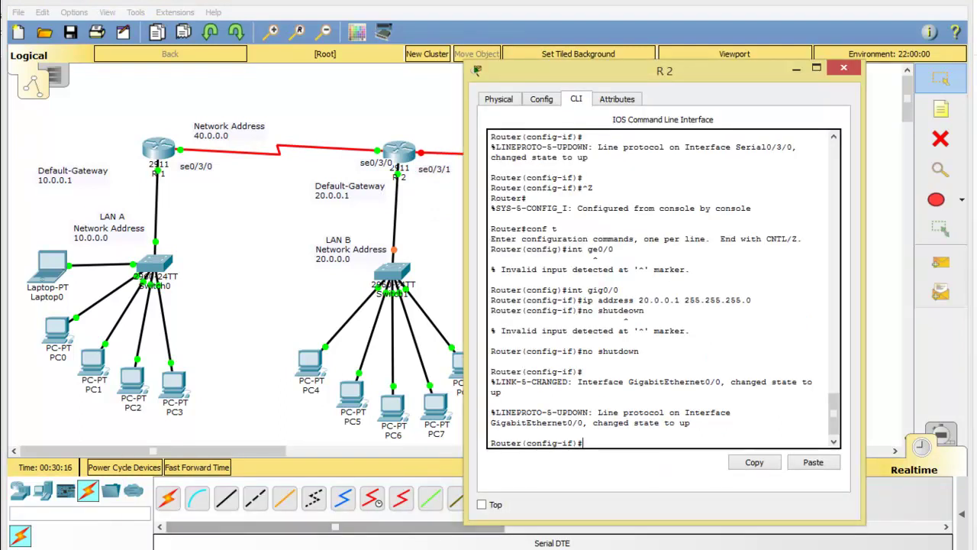
- Leave R 2's current interface configuration, re-enter global configuration mode with conf t, and enter interface se0/3/1
key("Return")
key("Return")
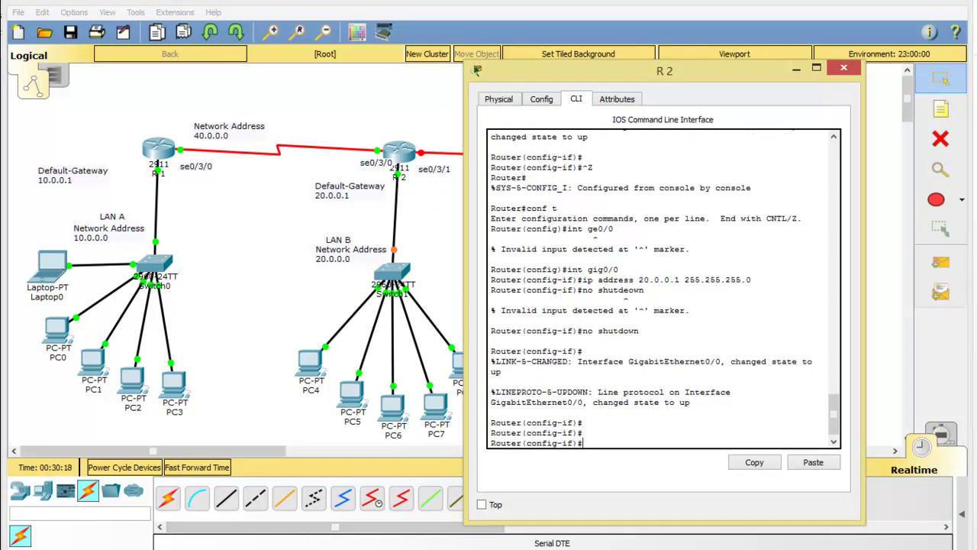
key("ctrl+z")
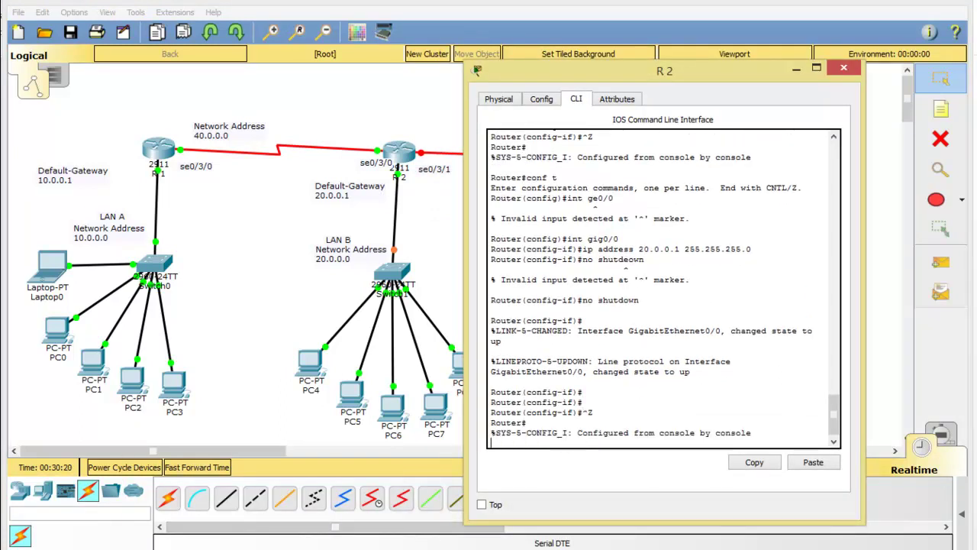
key("Return")
type("conf t")
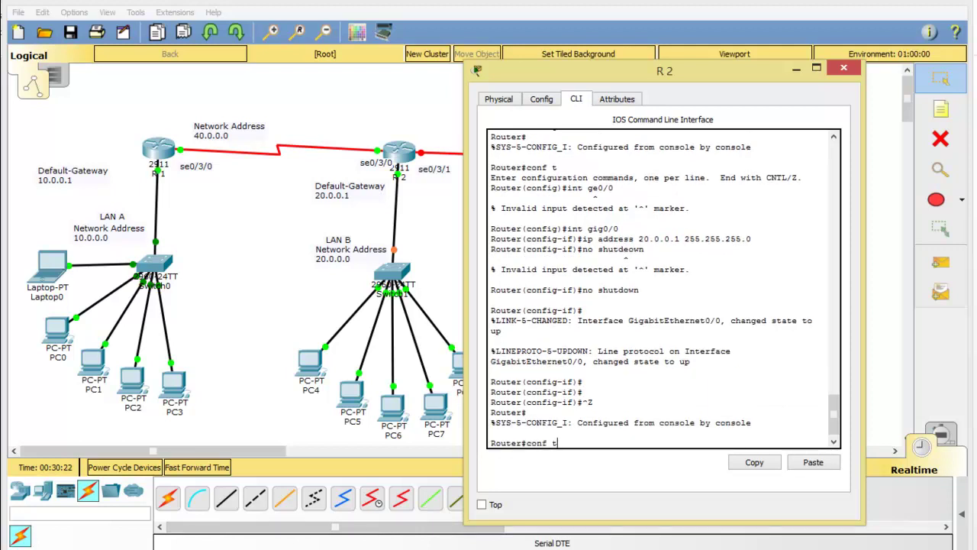
key("Return")
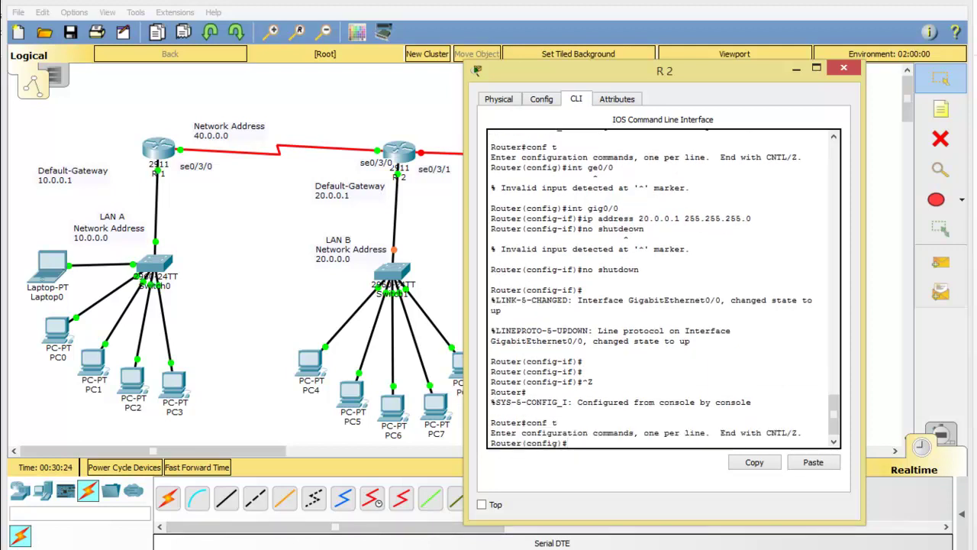
type("int ")
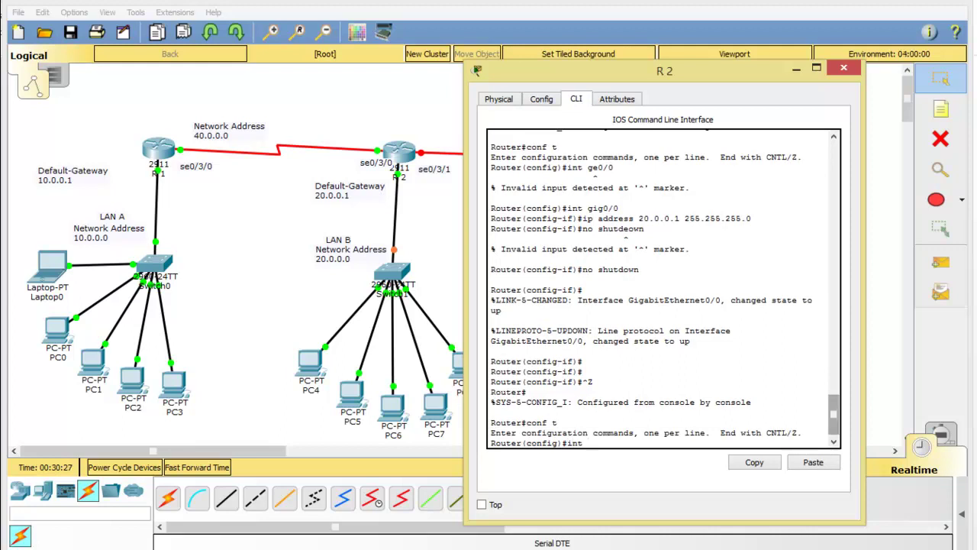
type("se0.")
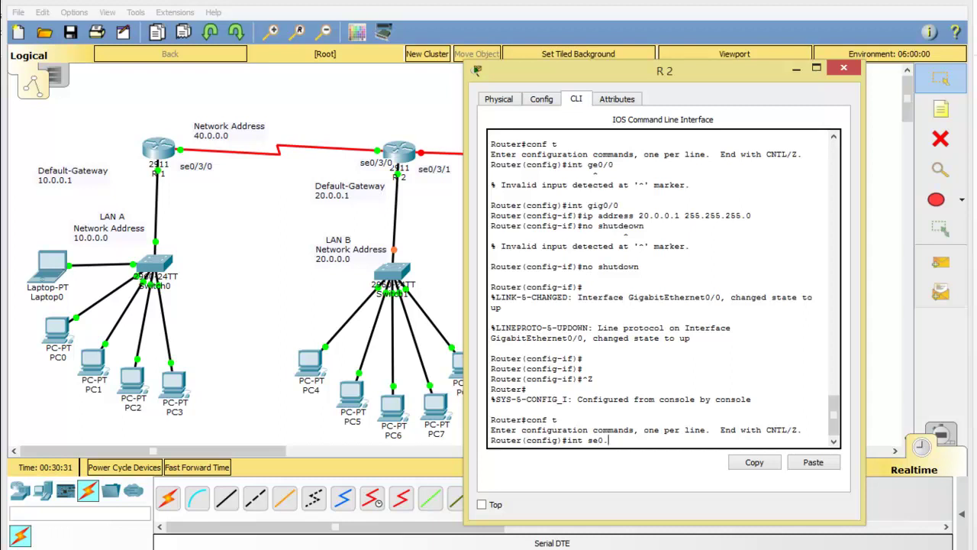
key("BackSpace")
type("/3/1")
key("Return")
- Assign IP address 50.0.0.1 with subnet mask 255.255.255.0 to R 2's interface se0/3/1
type("ip")
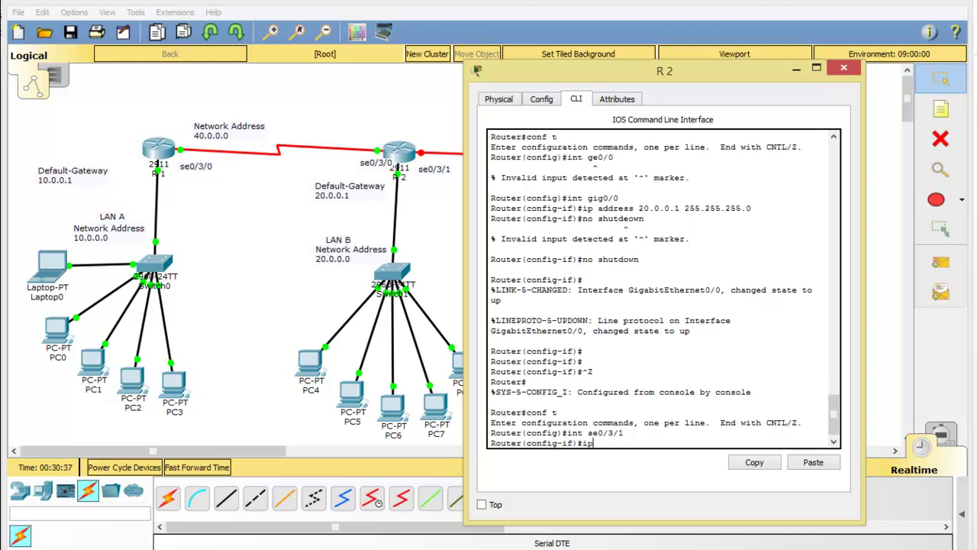
type(" address")
left_click_drag(534, 70, 128, 65)
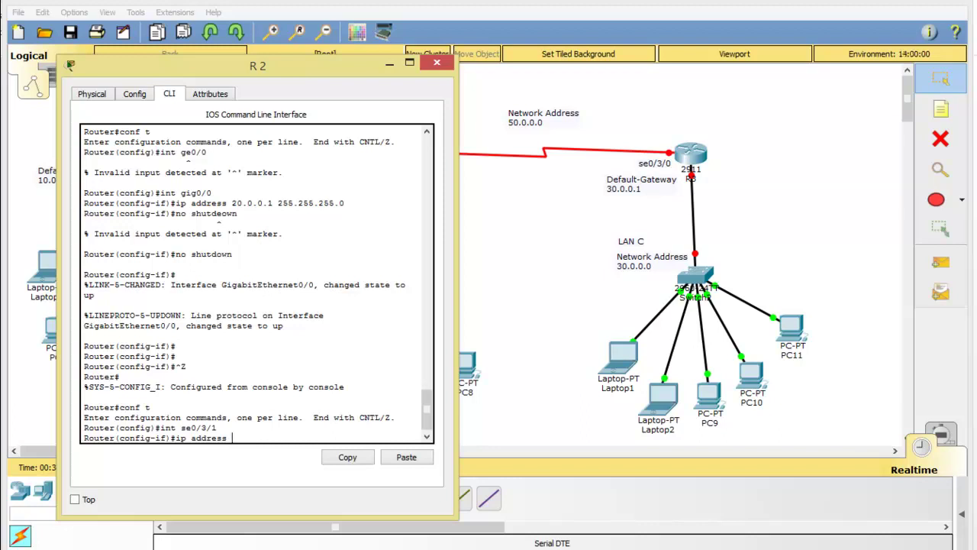
type("50.0")
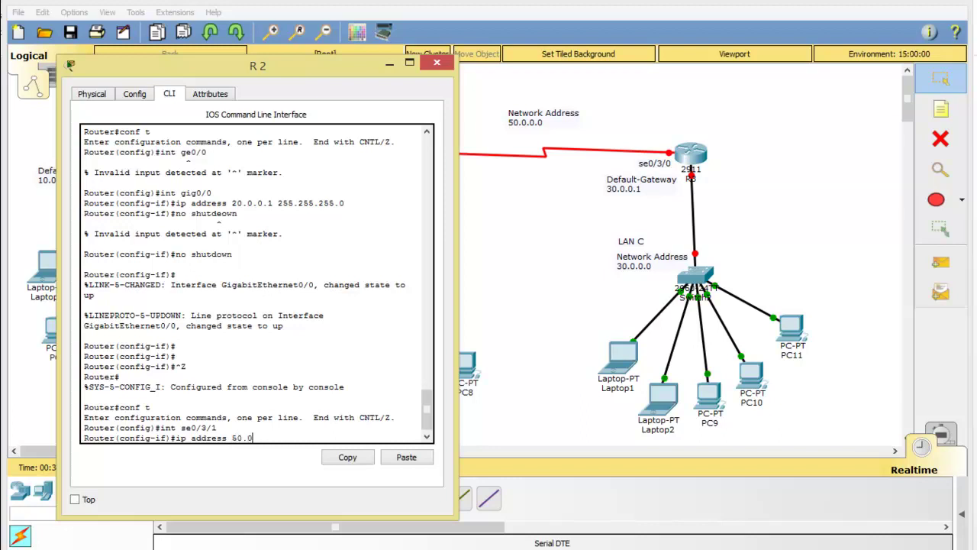
type(".0.1")
key("Return")
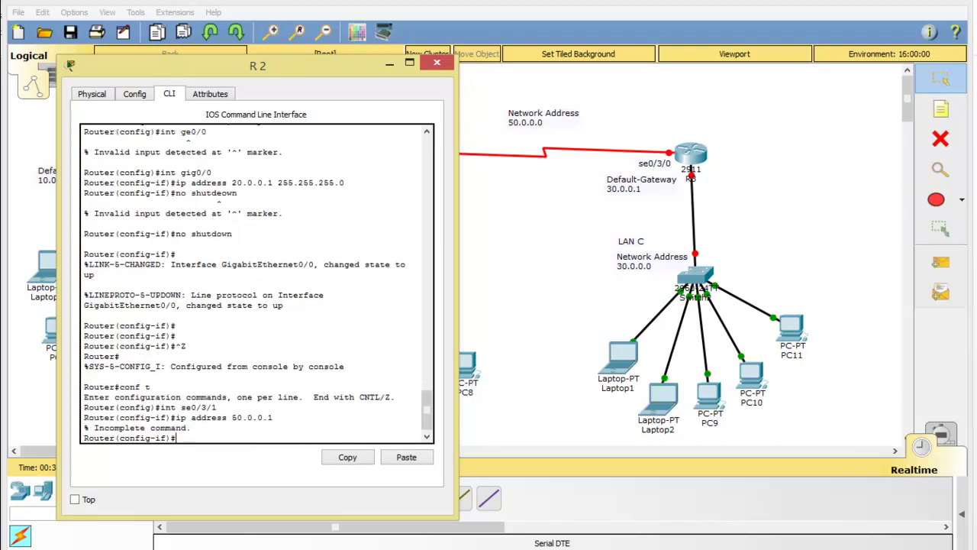
key("Up")
type("255")
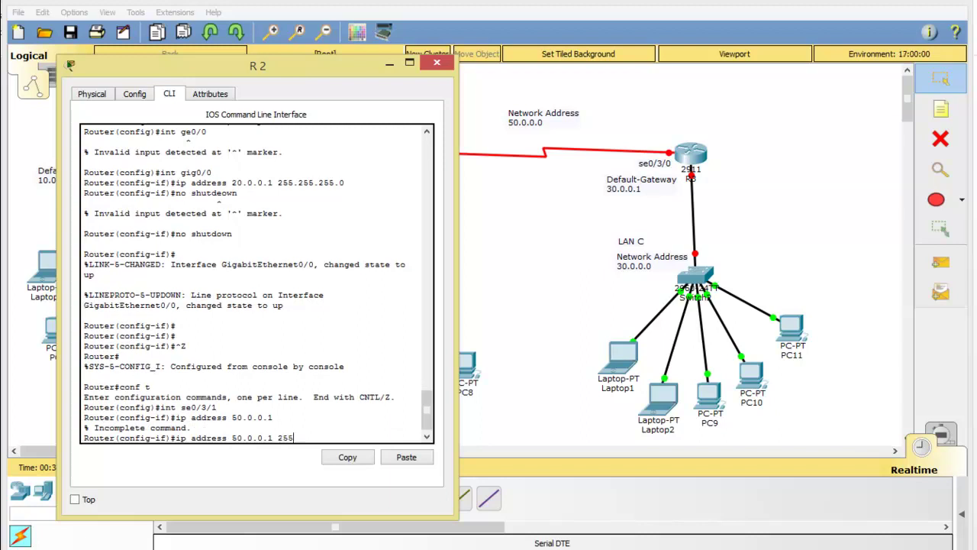
type(".255.255.0")
key("Return")
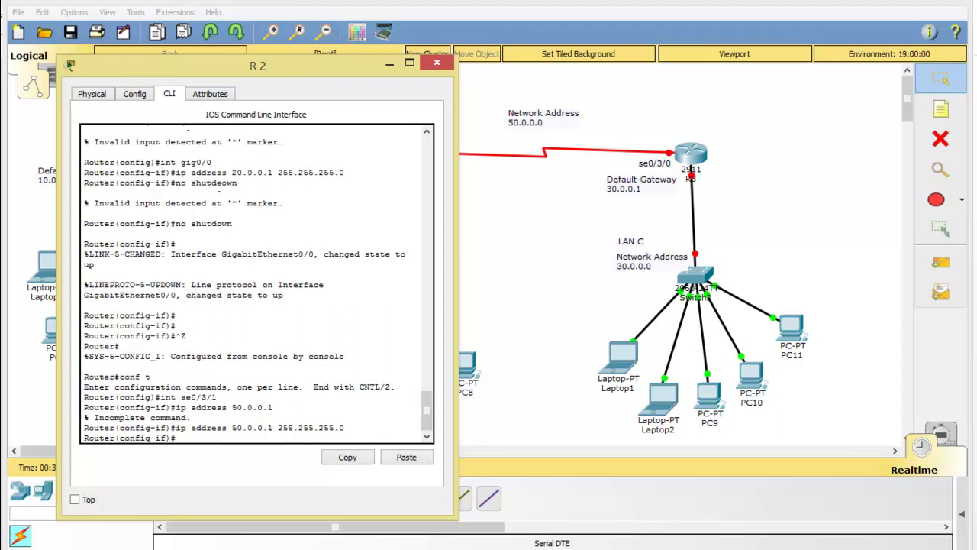
- Enable R 2's interface se0/3/1 with no shutdown and close the R 2 window
type("no shutdown")
key("Return")
key("Return")
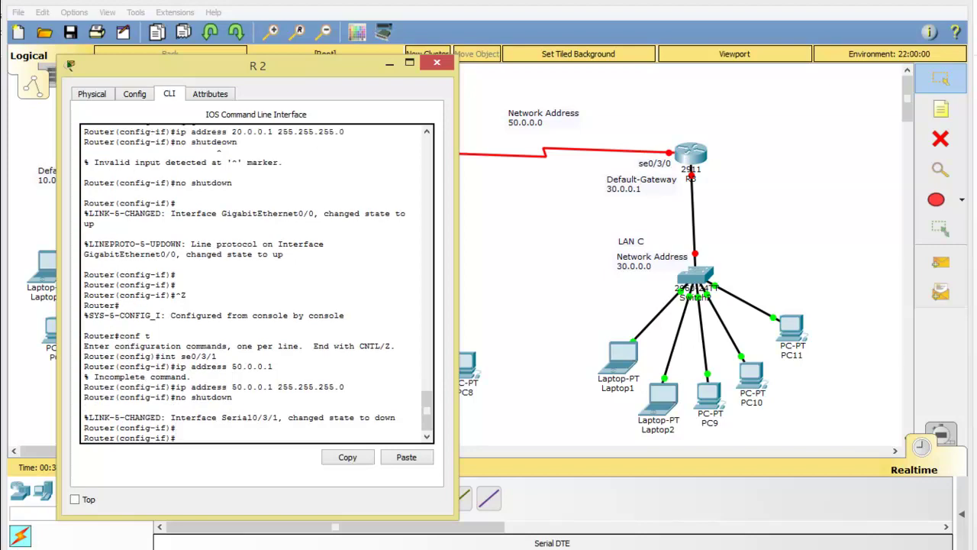
left_click(437, 62)
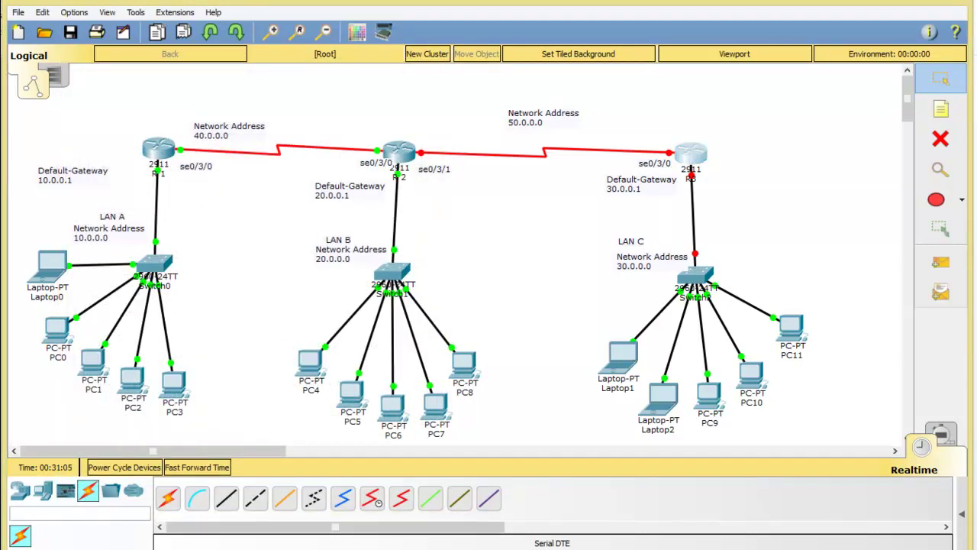
- Open R3's command line and decline the initial configuration dialog with no
left_click(691, 153)
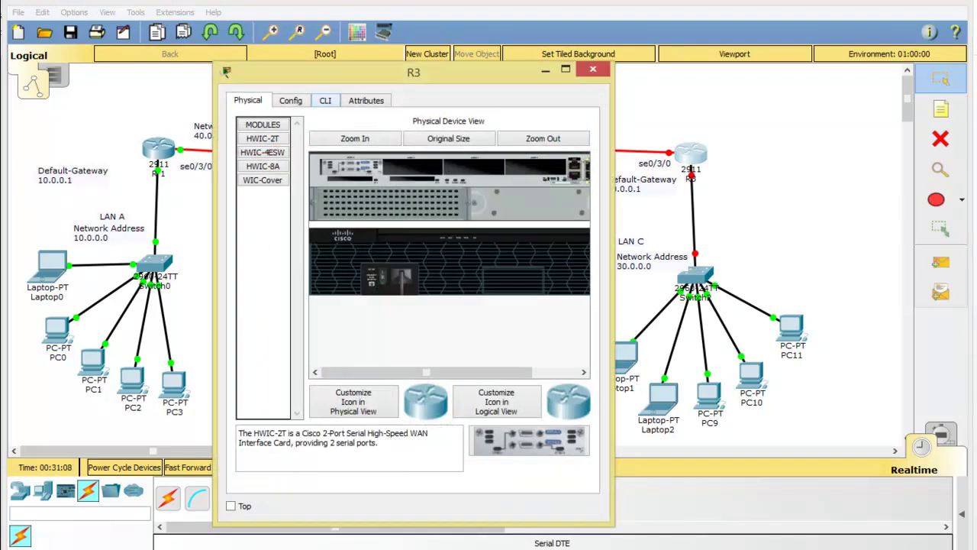
left_click(326, 100)
type("no")
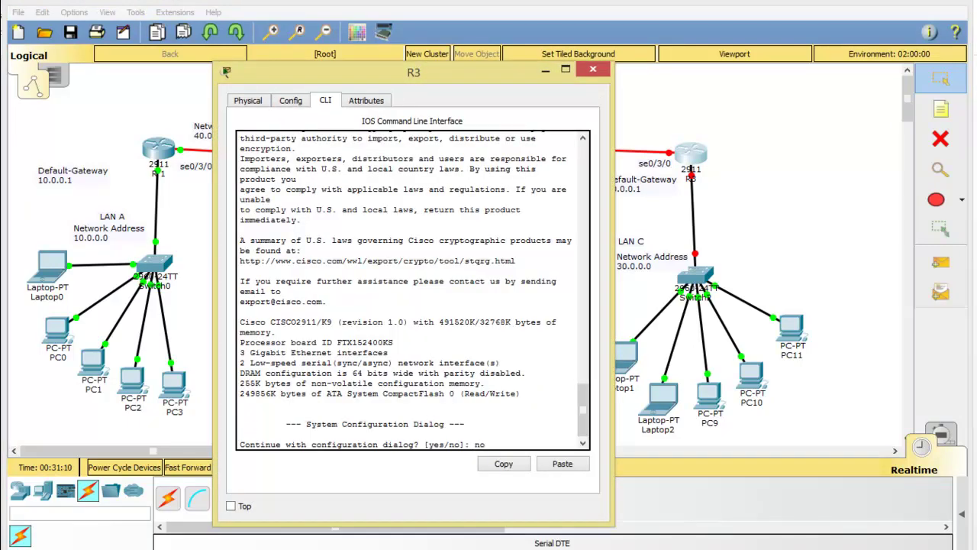
key("Return")
key("Return")
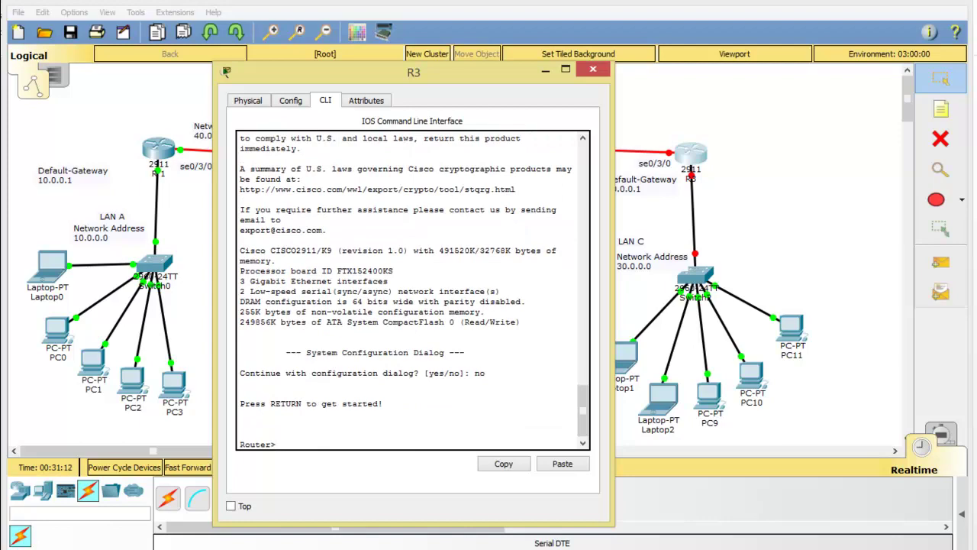
- Enter privileged mode on R3 with enable, and start global configuration mode from the terminal
left_click_drag(414, 73, 275, 41)
type("e")
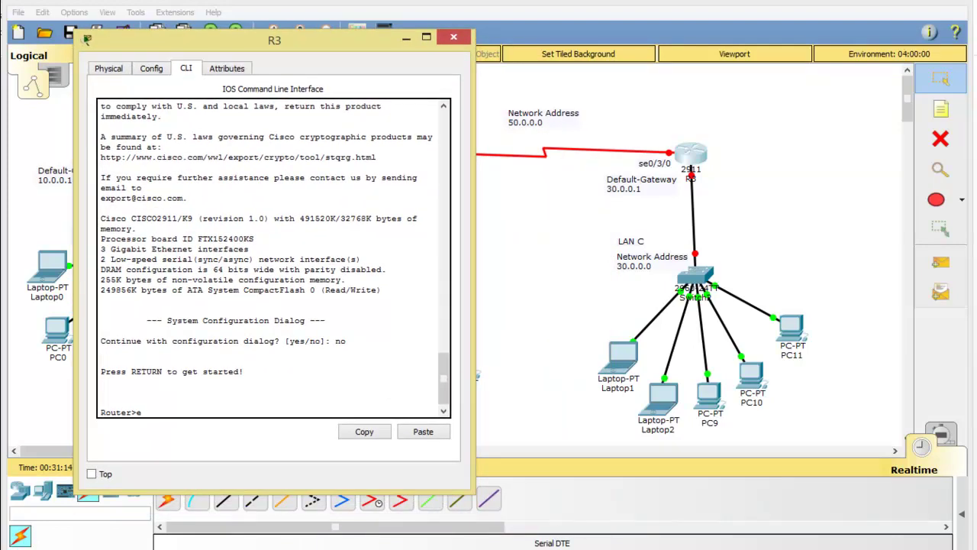
type("nable")
key("Return")
type("conf t")
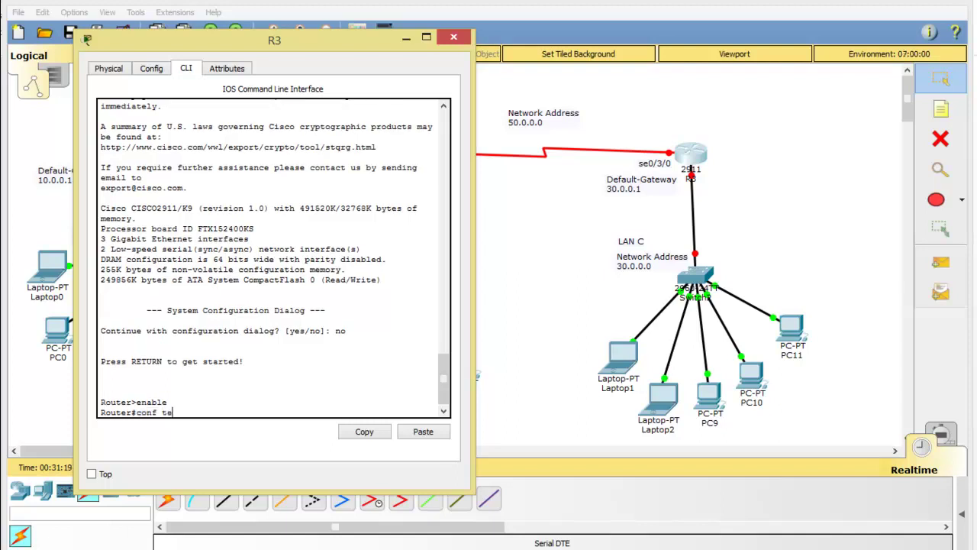
key("Return")
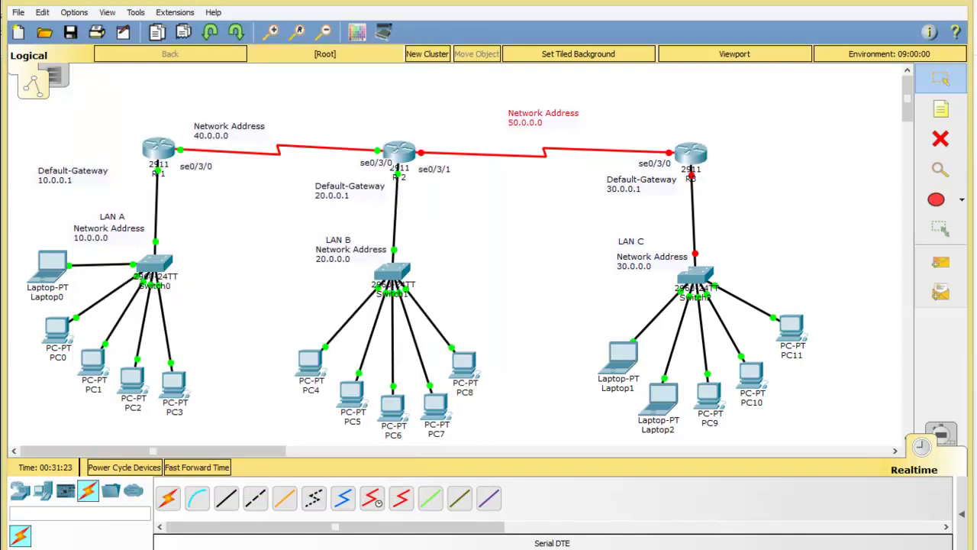
- Move the Network Address 40.0.0.0 label nearer the middle of the R 1–R 2 link and open its text with 40.0.0.0 selected
left_click(191, 133)
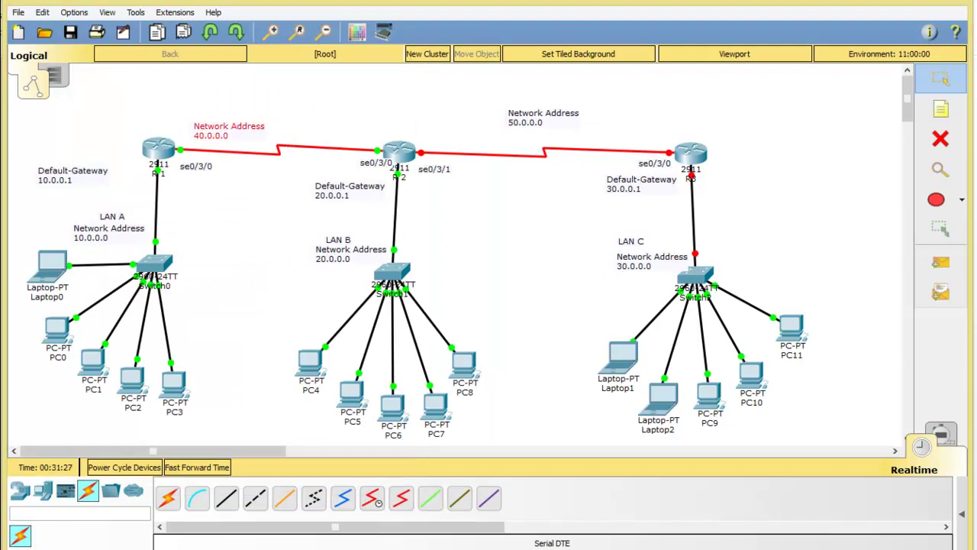
left_click_drag(221, 131, 247, 115)
key("ctrl+c")
left_click(281, 107)
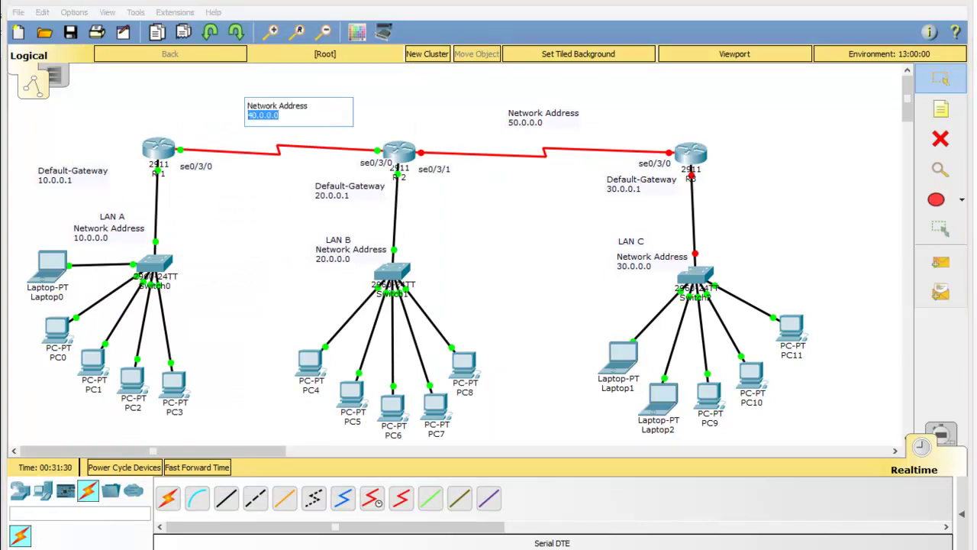
- Label the ends of the R1–R2 serial link with notes 40.0.0.1 beside R1 and 40.0.0.2 beside R2
key("Escape")
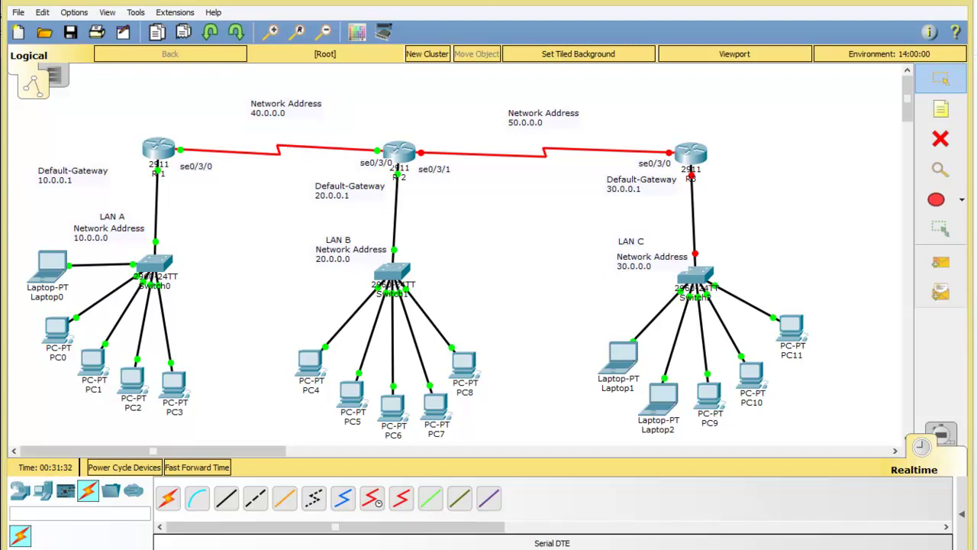
key("n")
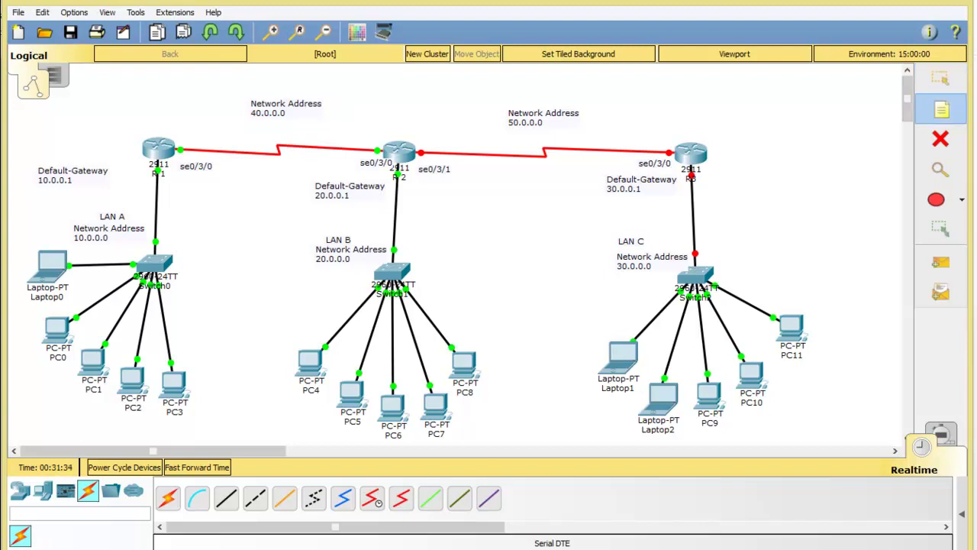
left_click(175, 147)
key("ctrl+v")
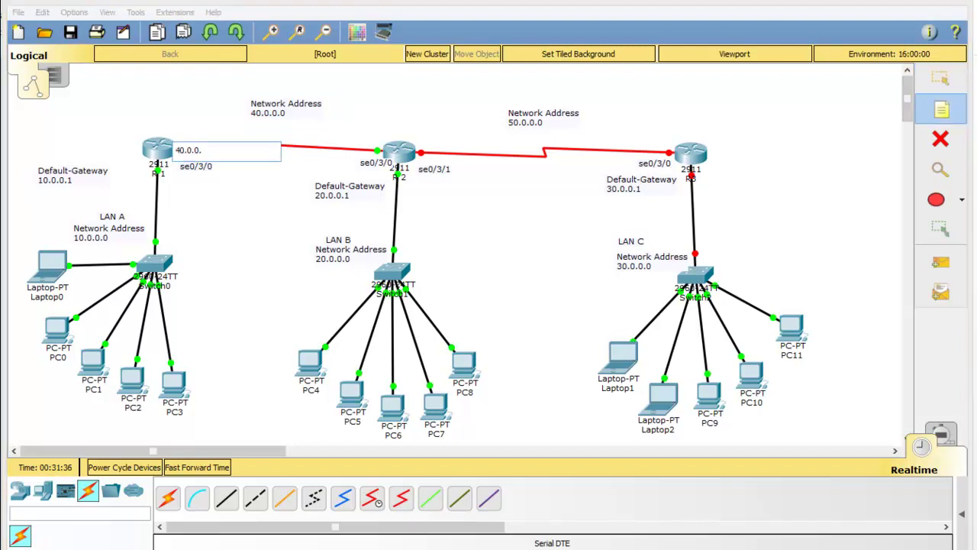
type("1")
left_click(348, 143)
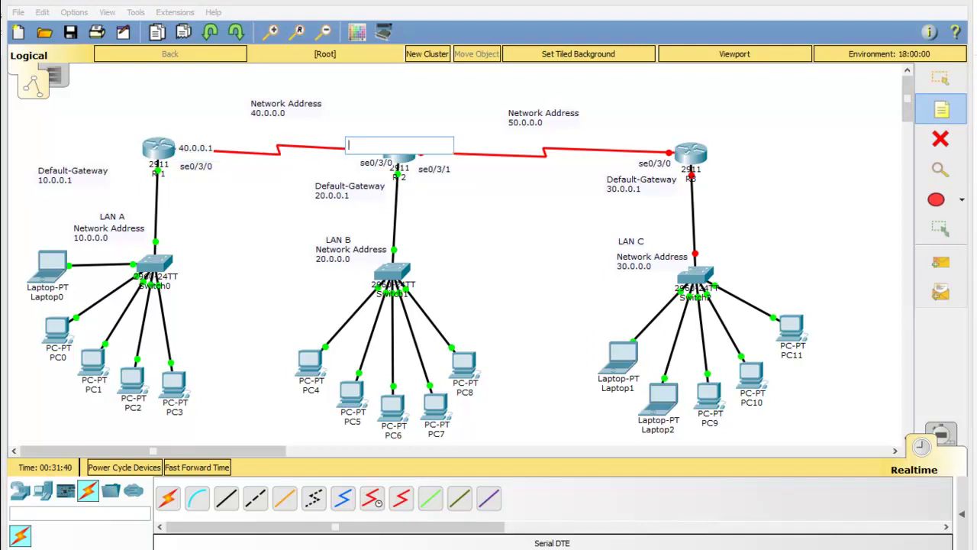
key("ctrl+v")
type("2")
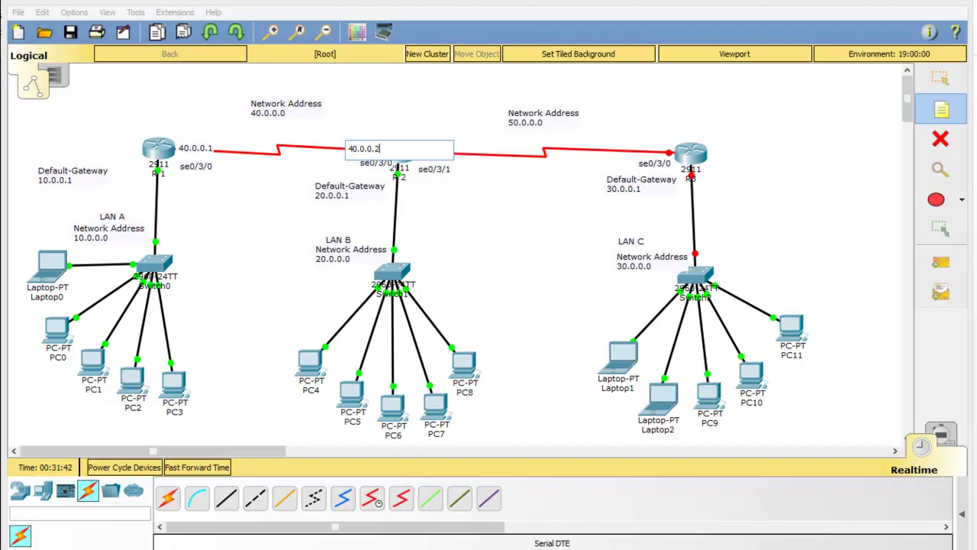
- Add a note reading 50.0.0.1 beside R2's se0/3/1 port on the link to R3
left_click(428, 132)
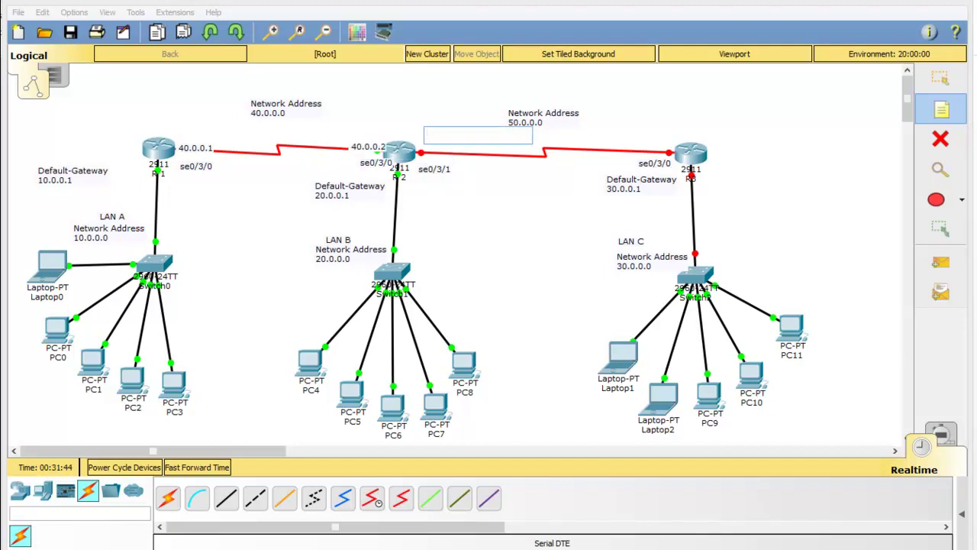
key("ctrl+v")
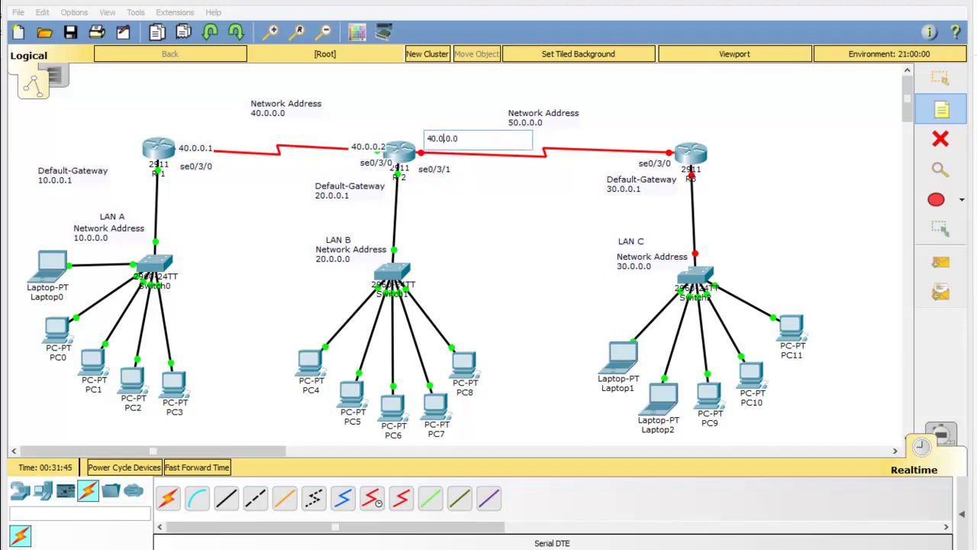
key("BackSpace")
type("5")
key("BackSpace")
type("1")
- Copy the 50.0.0.1 note text to a note beside R3's se0/3/0 port, change it to 50.0.0.2 and adjust its position
key("ctrl+a")
key("ctrl+c")
left_click(647, 143)
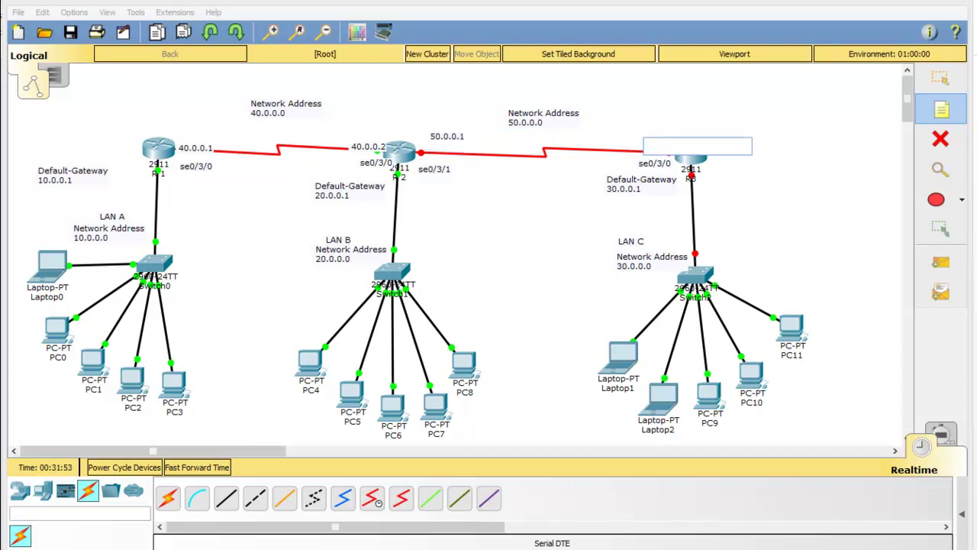
key("ctrl+v")
key("Escape")
key("super+c")
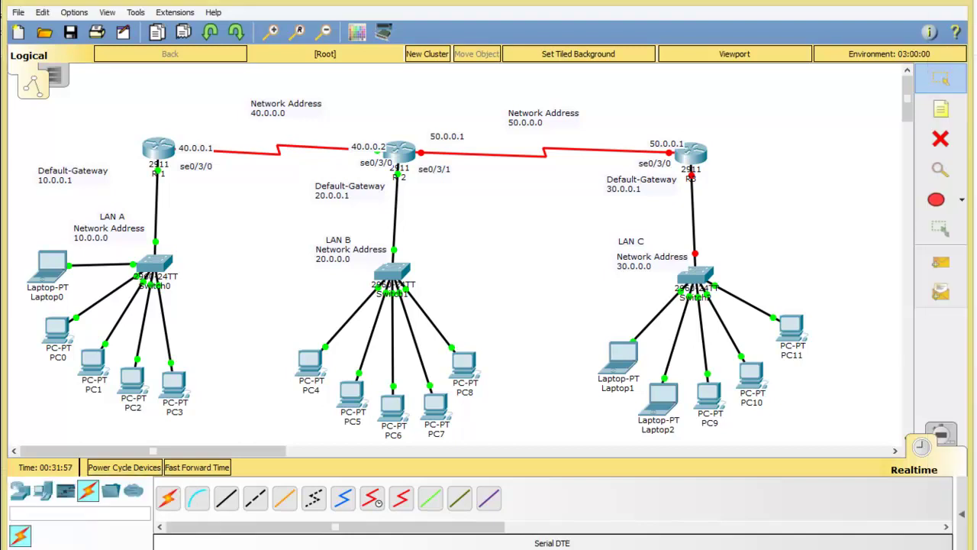
mouse_move(667, 144)
left_mouse_down()
mouse_move(642, 140)
mouse_move(653, 142)
left_mouse_up()
left_click(642, 140)
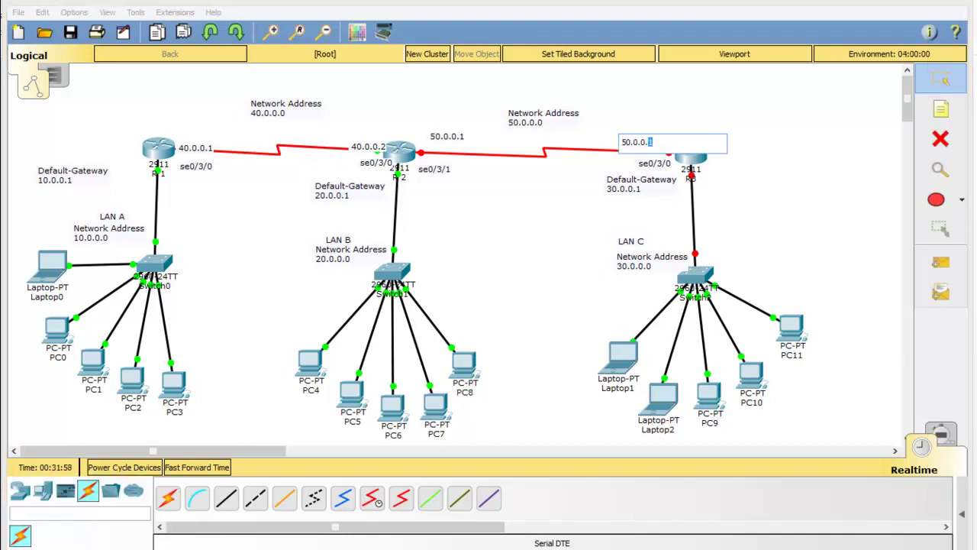
type("2")
left_click(658, 111)
left_click_drag(644, 139, 652, 142)
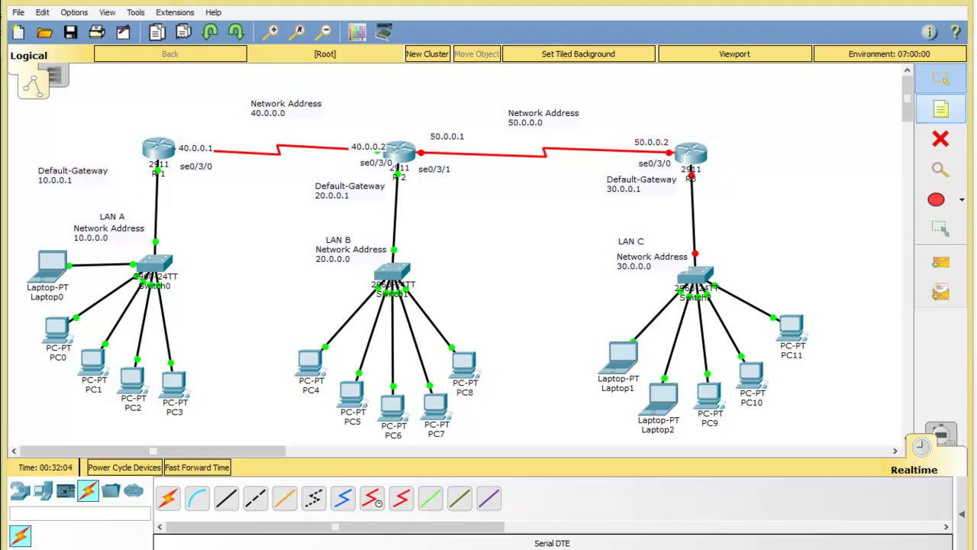
- Bring up R3's command line and enter configuration mode for interface se0/3/0
left_click(290, 548)
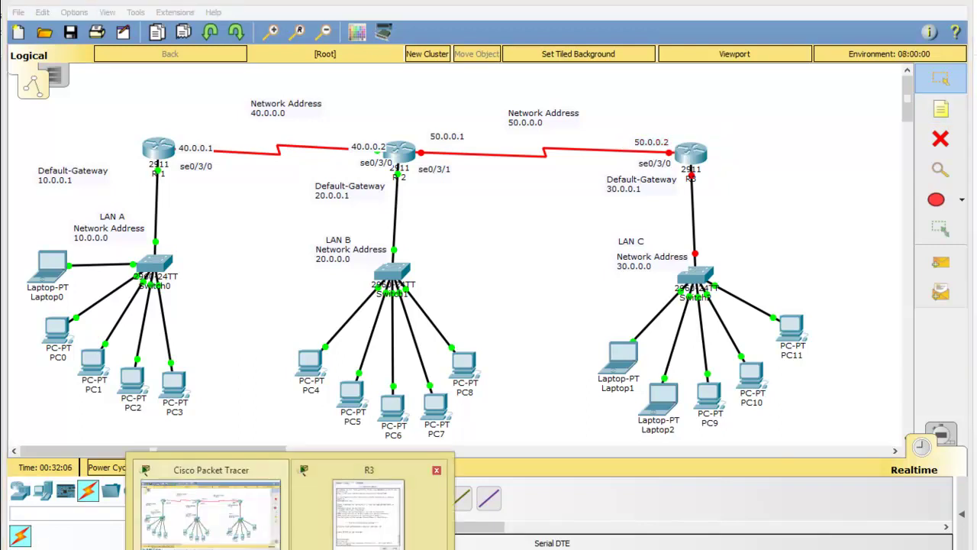
left_click(373, 518)
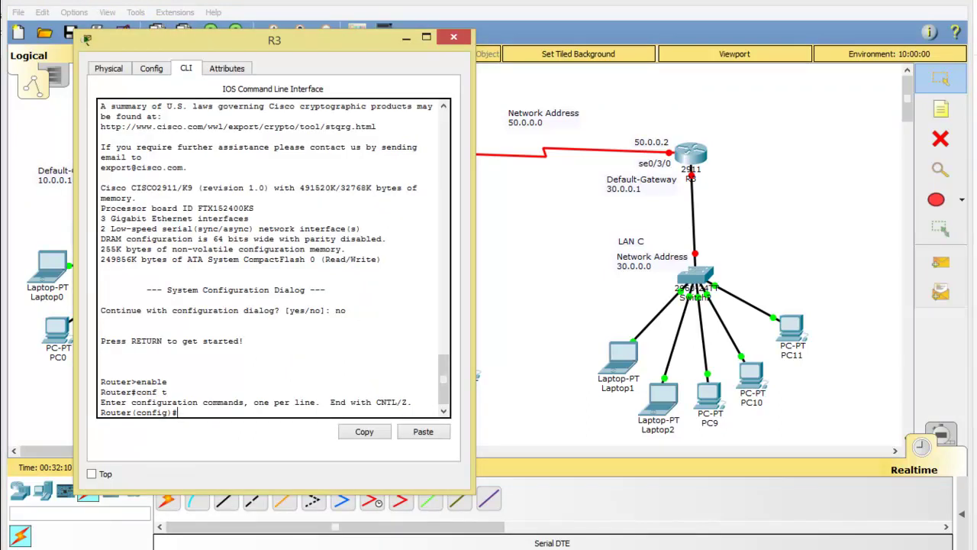
type("int")
type(" s")
type("e0/0/")
type("3/0")
key("Return")
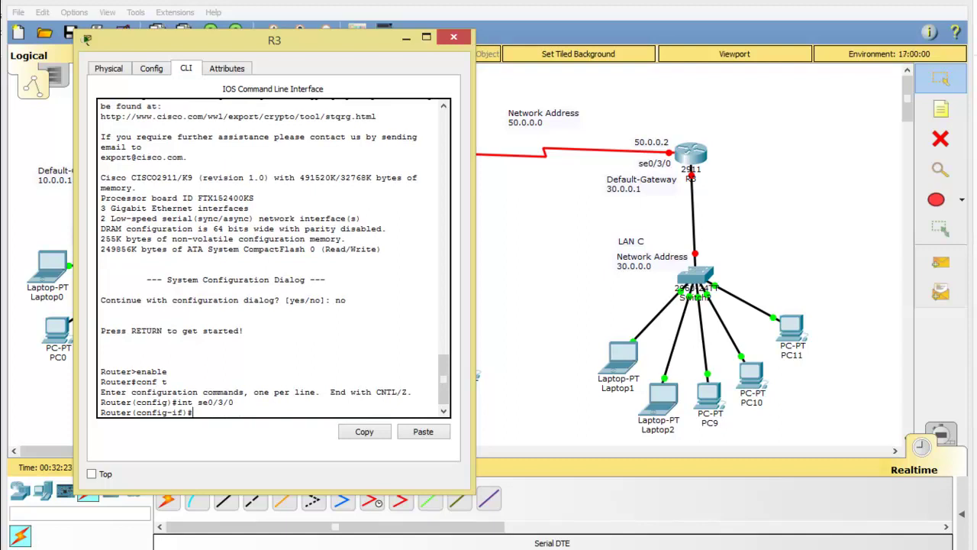
- Assign IP address 50.0.0.2 with mask 255.255.255.0 to R3's se0/3/0 and enable the interface with no shutdown
type("ip address 50.0.0.2 255.255")
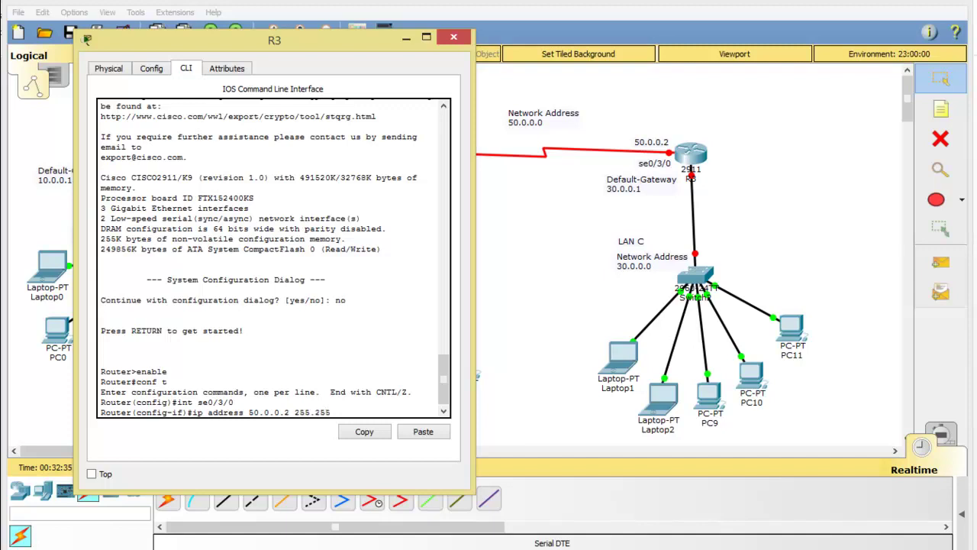
type(".255.0")
key("Return")
type("no ")
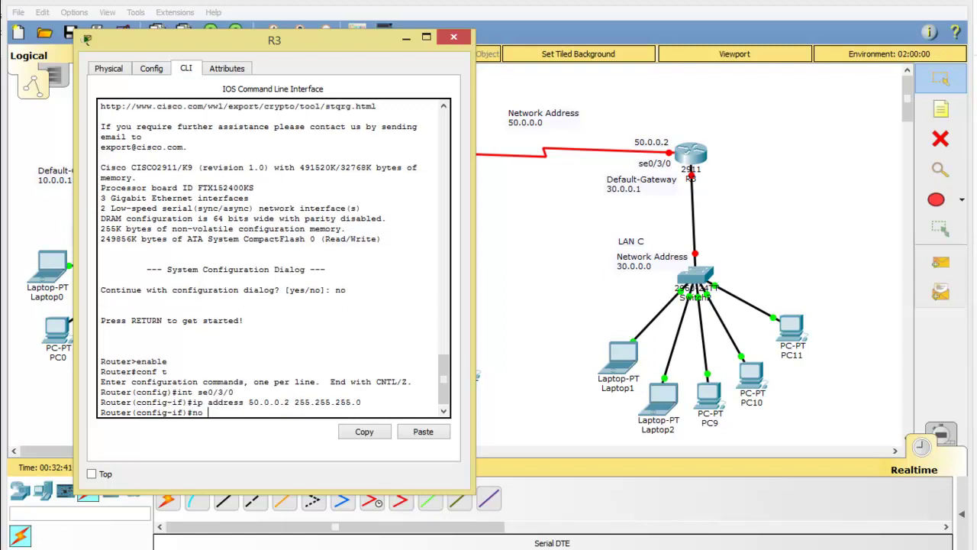
type("shutdown")
key("Return")
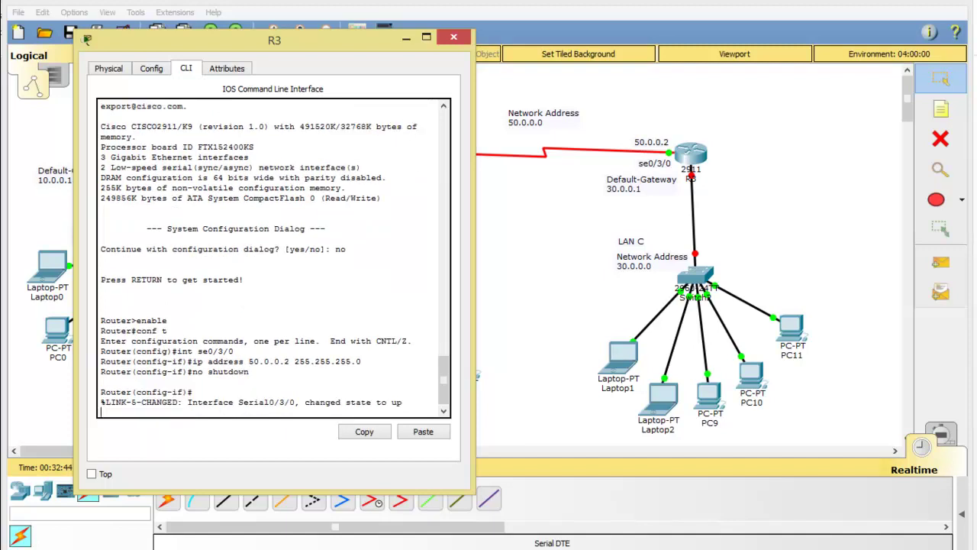
key("Return")
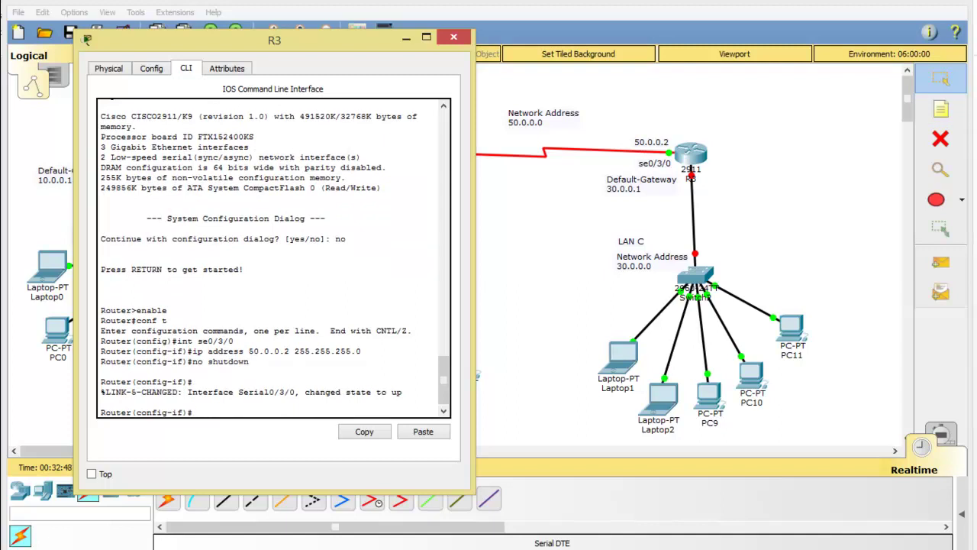
- Check which R3 port connects to the LAN C switch, and return to R3's command line
left_click(693, 216)
left_click(692, 159)
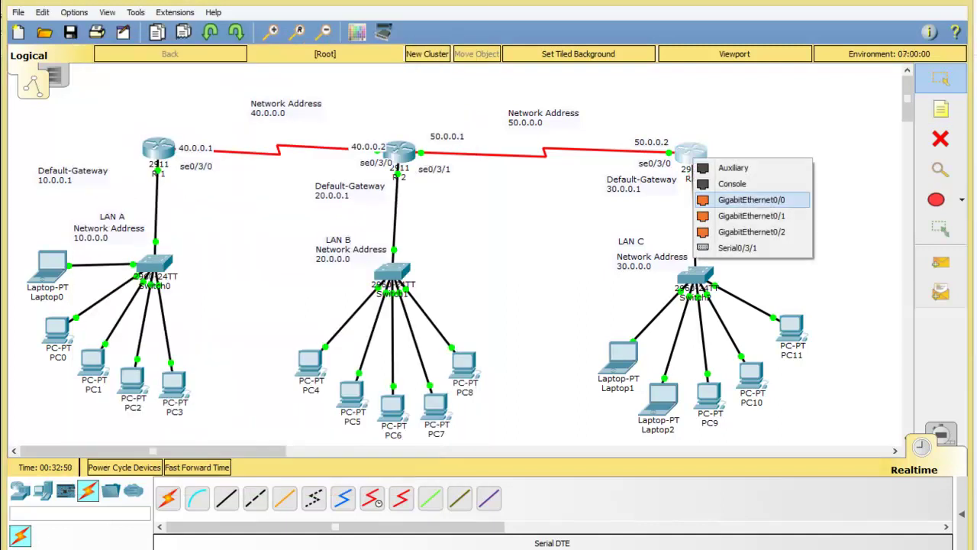
left_click(751, 200)
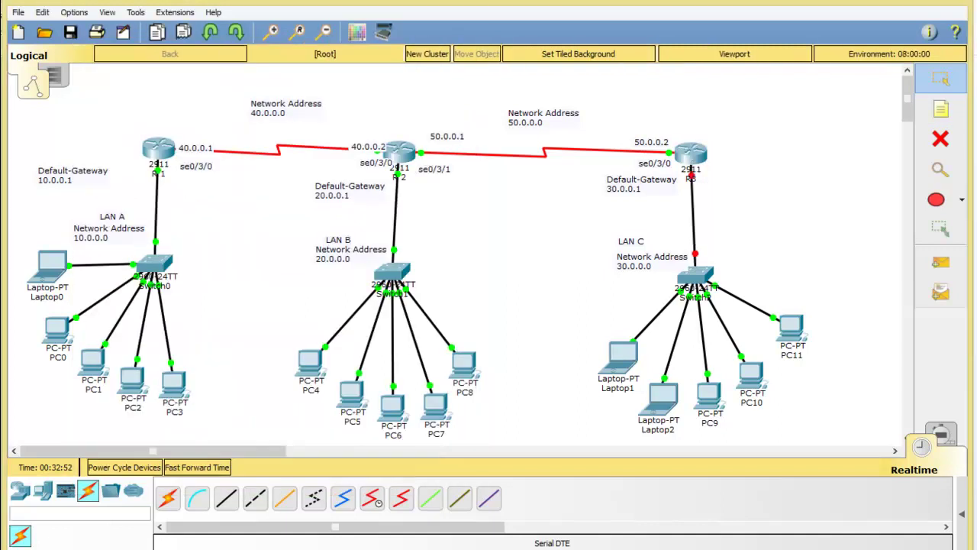
left_click(386, 505)
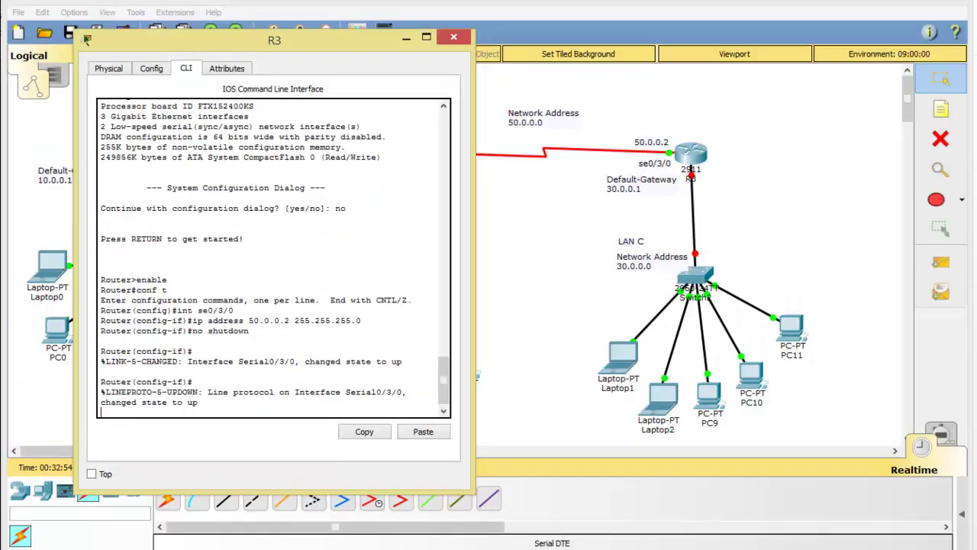
- Enter configuration of R3's interface gig0/0 and assign IP address 30.0.0.1 with mask 255.255.255.0
key("Return")
key("Return")
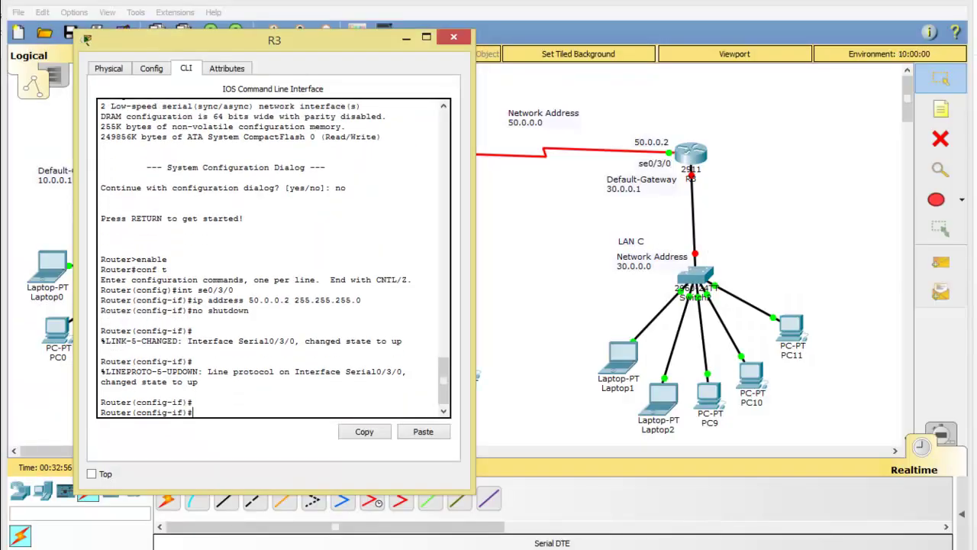
type("int gig0/0")
key("Return")
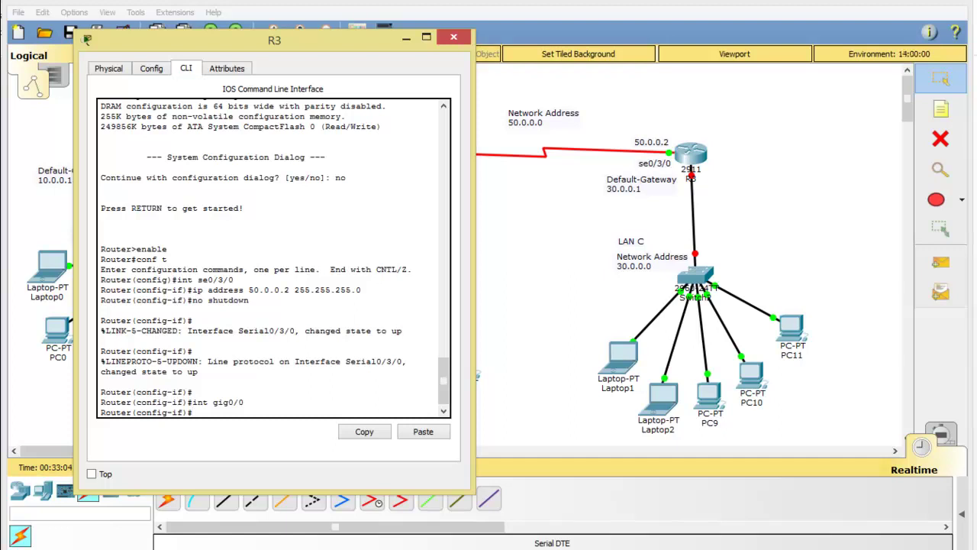
type("ip addt")
type("ress ")
type("1")
type("30,")
key("BackSpace")
type(".0.0.1 255.255")
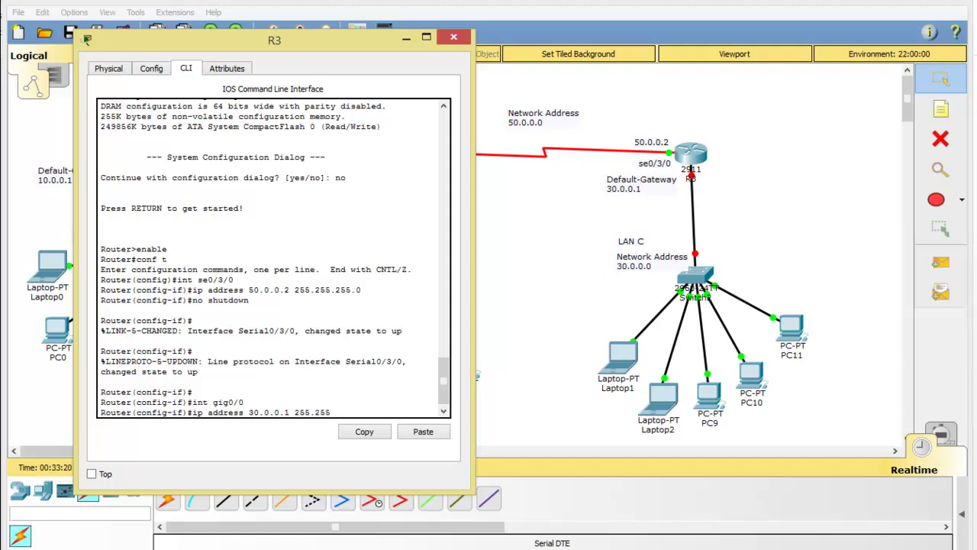
type(".255.0")
key("Return")
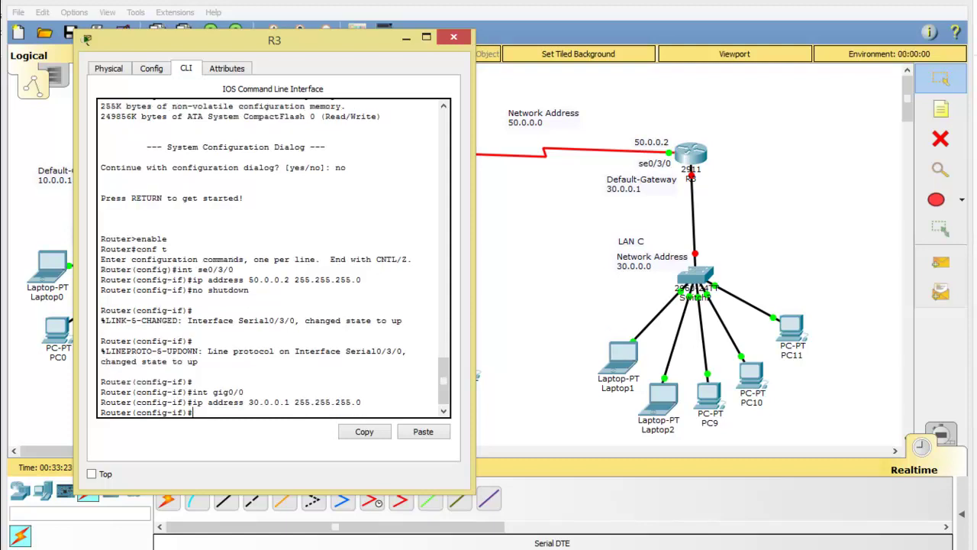
- Enable R3's gig0/0 interface with no shutdown and close the router's window
type("no shutdown")
key("Return")
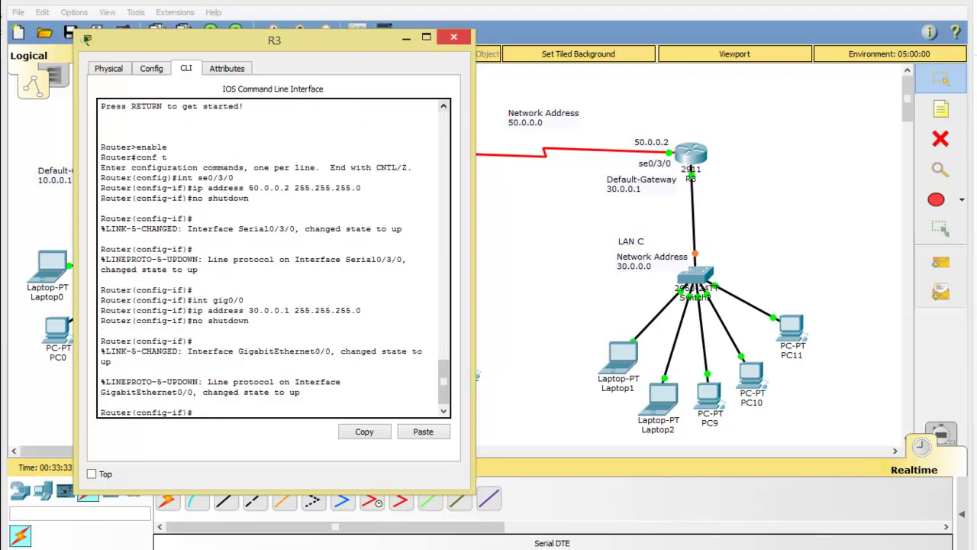
left_click(453, 37)
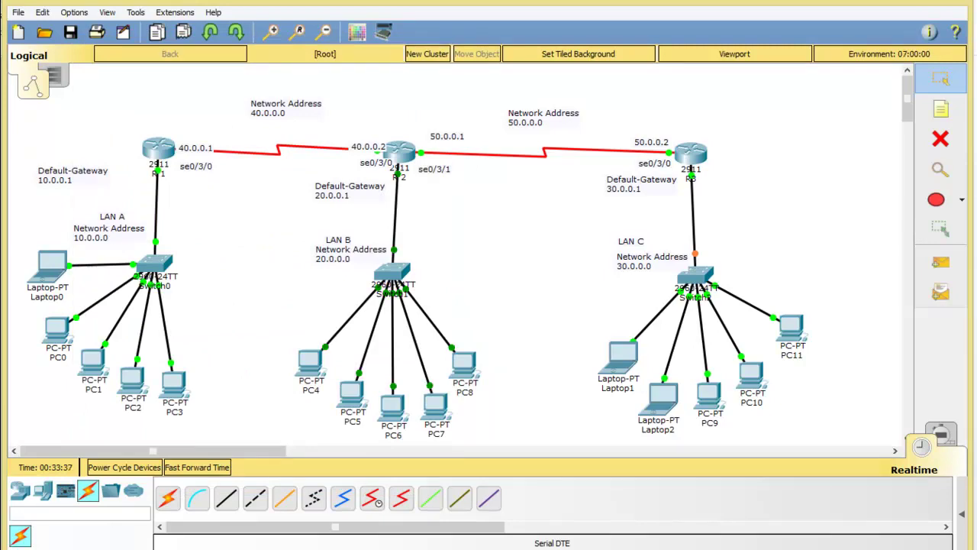
- Review the router rip and network commands in R1's command line history, and close its window
left_click(158, 149)
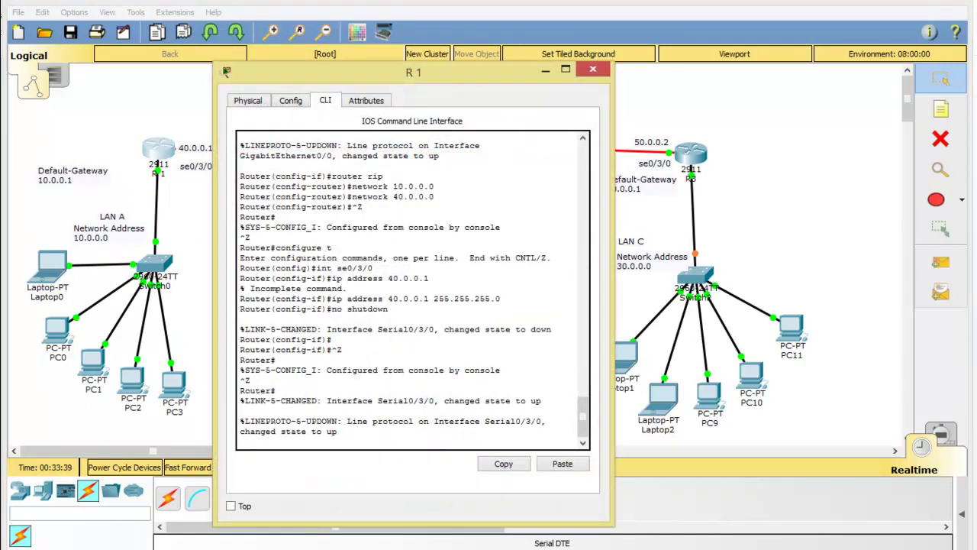
left_click_drag(364, 207, 256, 176)
left_click(388, 187)
left_click_drag(383, 176, 332, 177)
left_click_drag(434, 197, 352, 187)
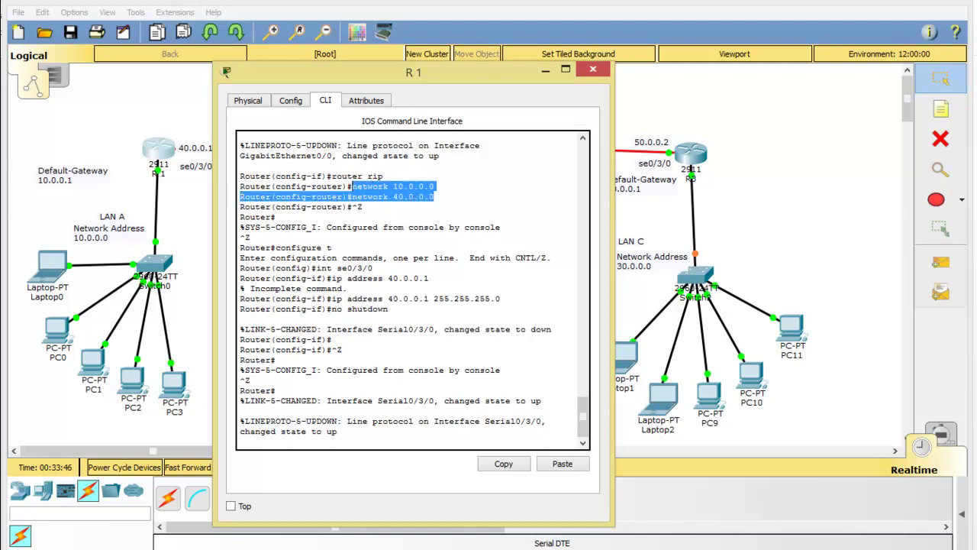
left_click(593, 69)
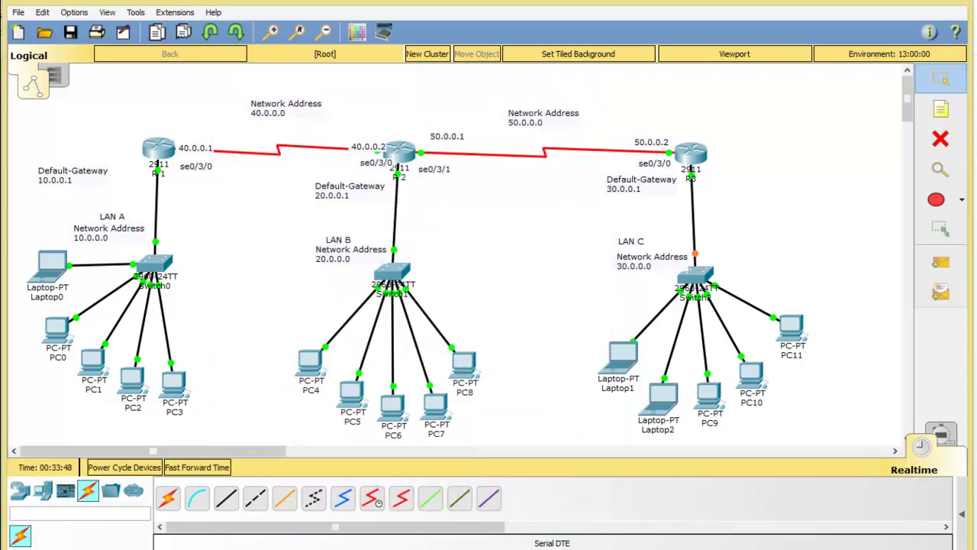
- Open R2's command line, move its window clear of R1 and R2, and enter RIP configuration with router rip
left_click(399, 152)
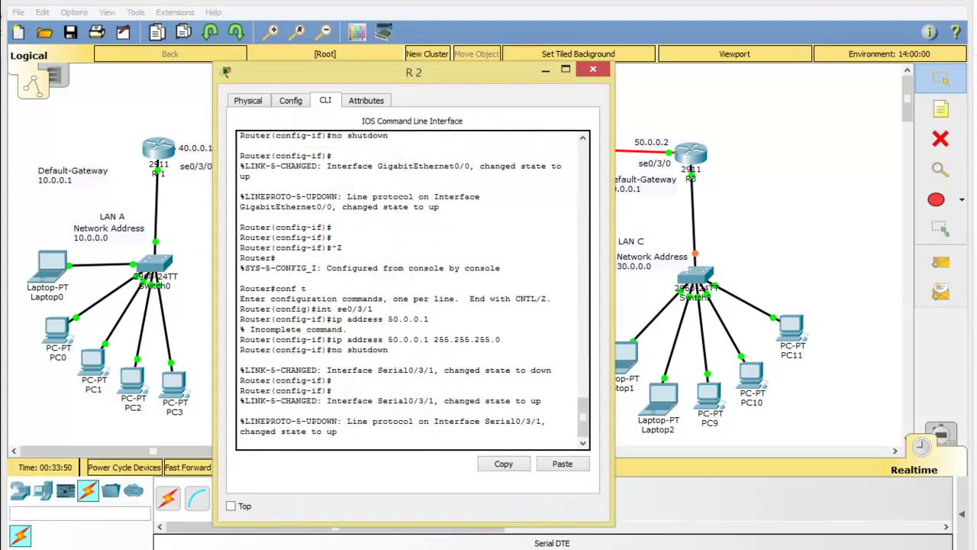
left_click_drag(226, 72, 491, 55)
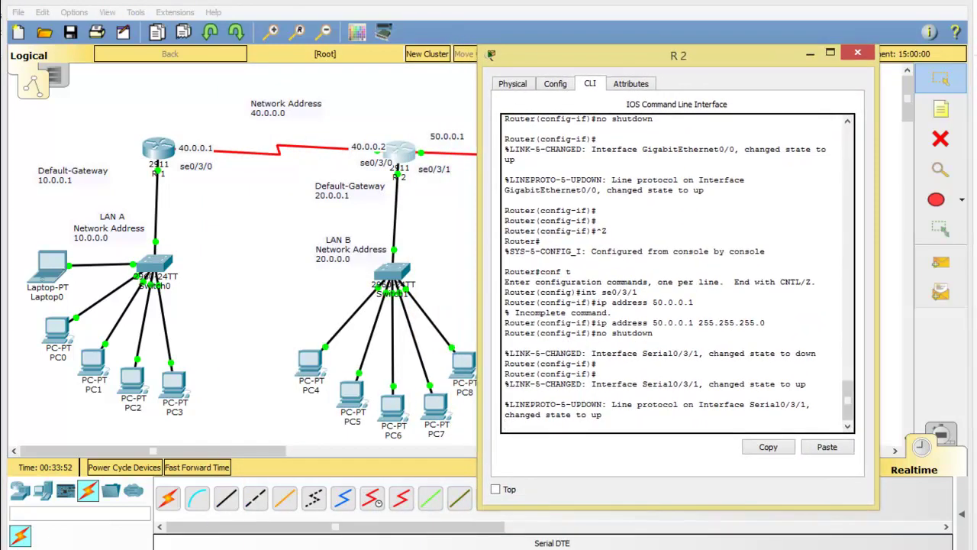
key("Return")
key("Return")
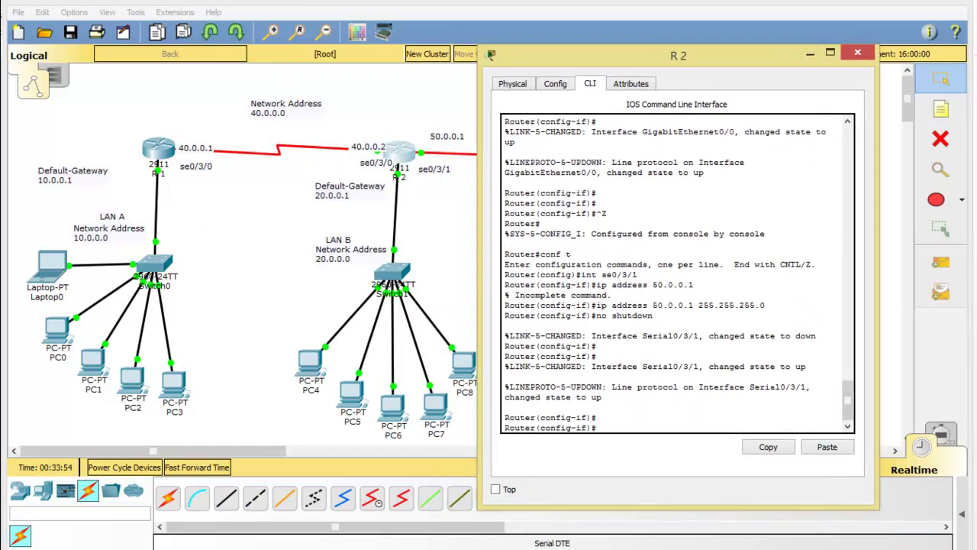
type("router rip")
key("Return")
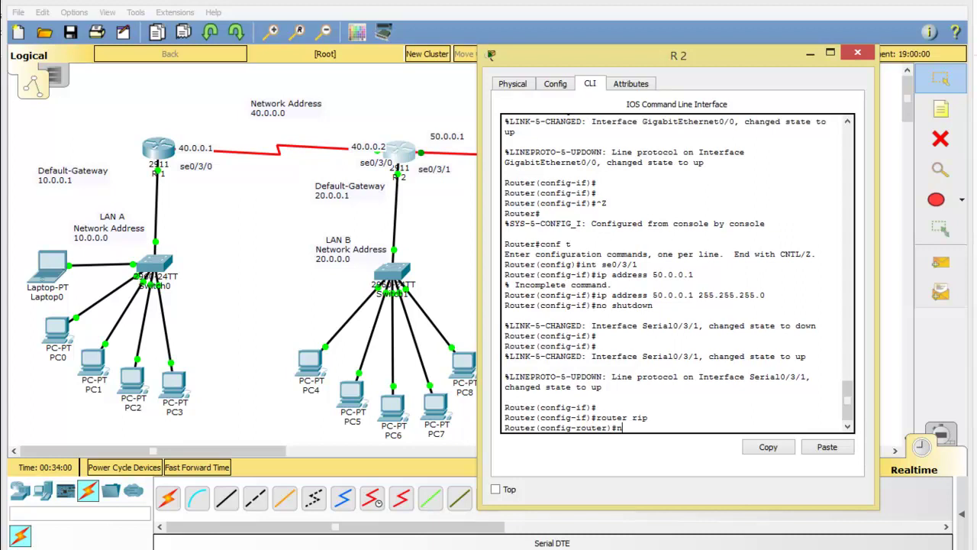
- Add networks 40.0.0.0 and 20.0.0.0 to R2's RIP configuration with network commands
type("network 40.0.0.0")
key("Return")
key("Up")
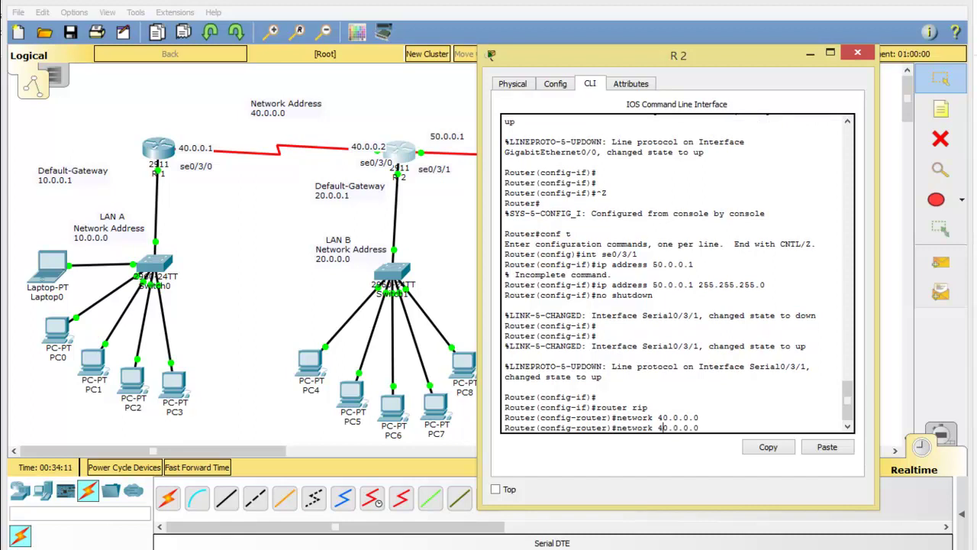
key("BackSpace")
key("BackSpace")
key("BackSpace")
key("BackSpace")
key("BackSpace")
key("BackSpace")
key("BackSpace")
key("BackSpace")
type("20.0.0.0")
key("Return")
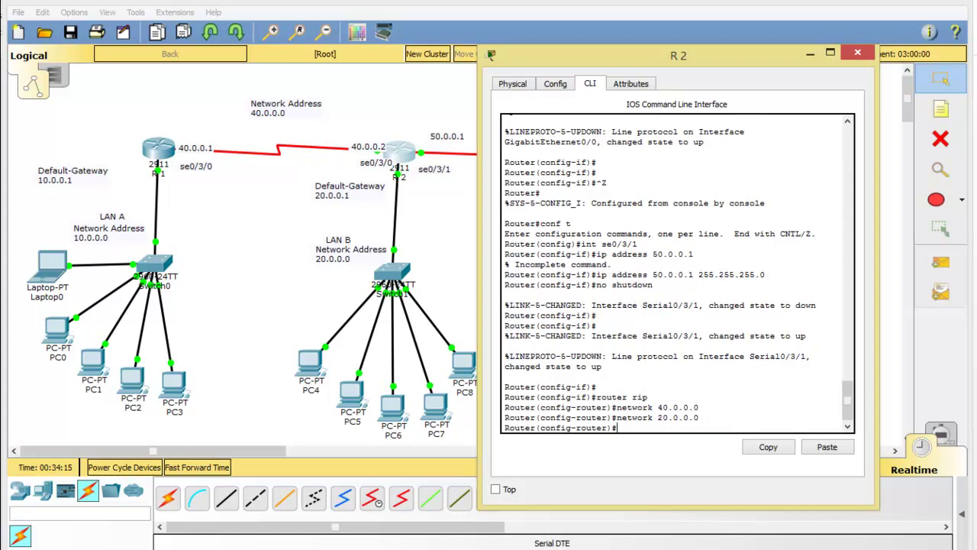
- Add network 50.0.0.0 to R2's RIP configuration by editing the previous network command
key("Up")
key("Left")
key("Left")
key("Left")
key("Left")
key("Left")
key("Left")
key("BackSpace")
key("BackSpace")
type("50")
key("Return")
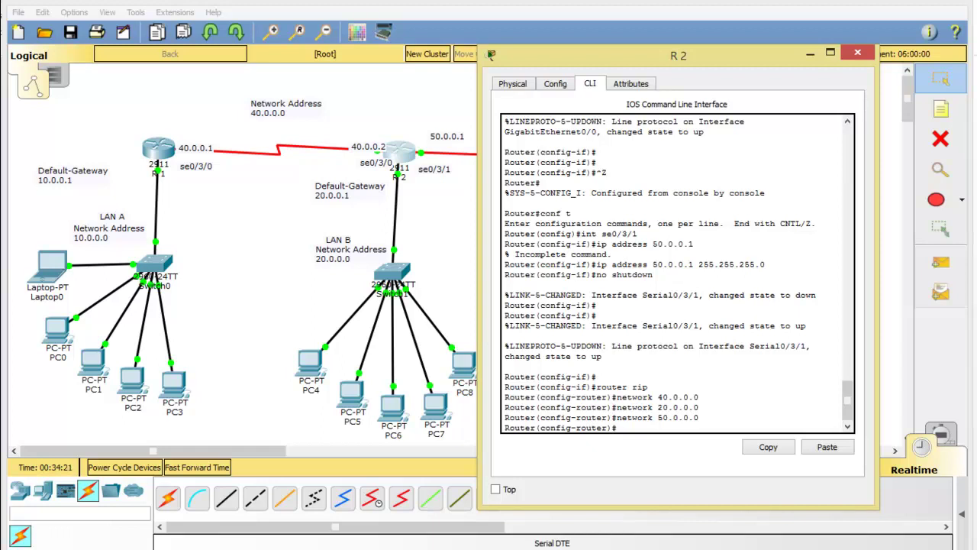
- Leave R2's configuration mode, save the running configuration with copy run start, and close the router's window
key("Return")
key("ctrl+z")
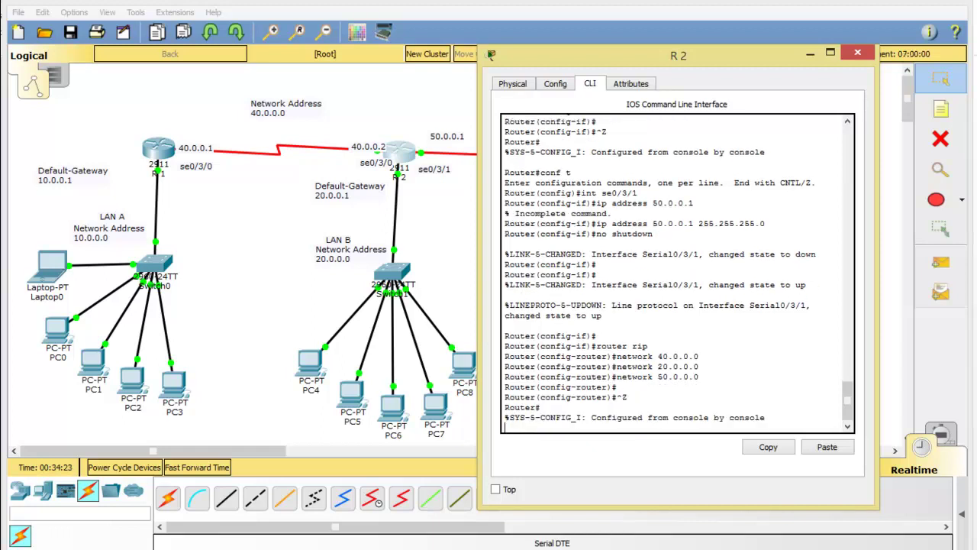
key("ctrl+z")
type("cop")
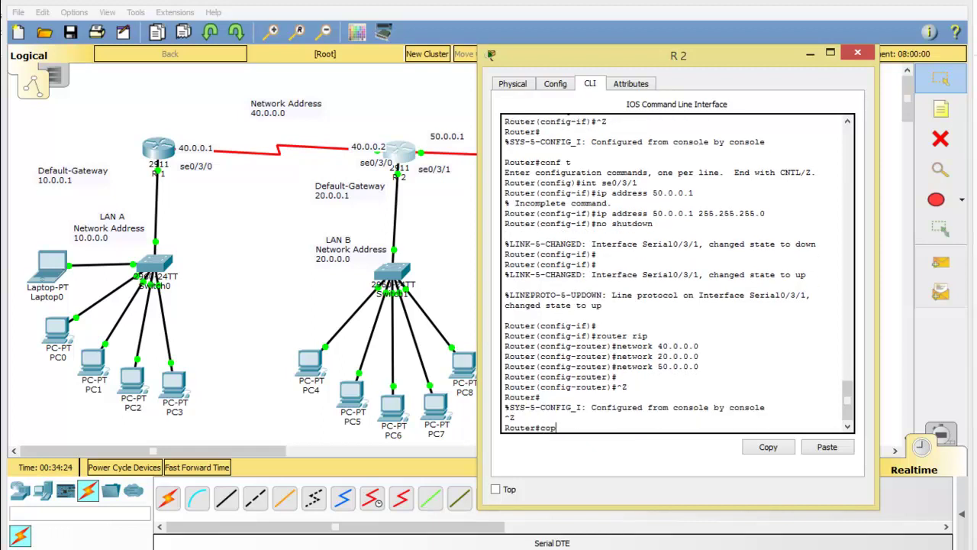
type("y run start")
key("Return")
key("Return")
key("Return")
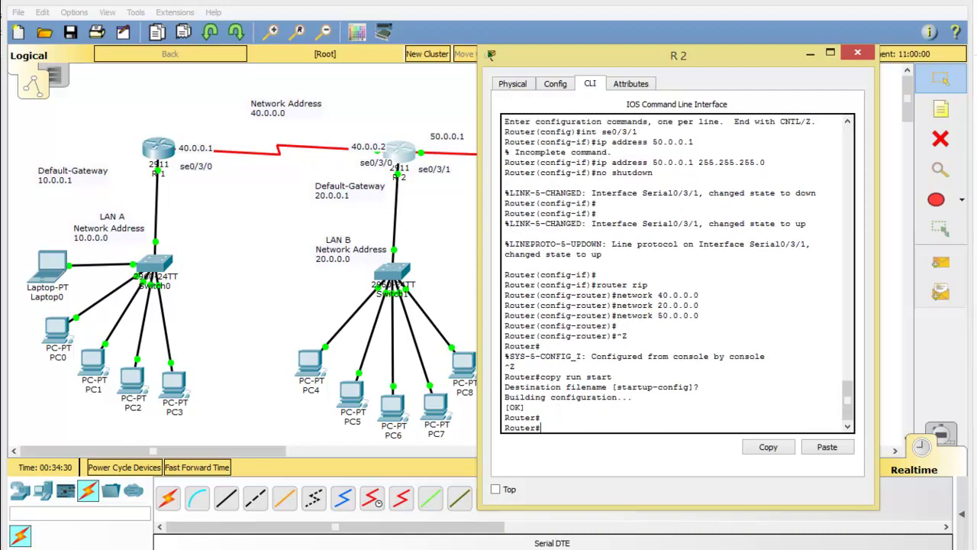
left_click(857, 53)
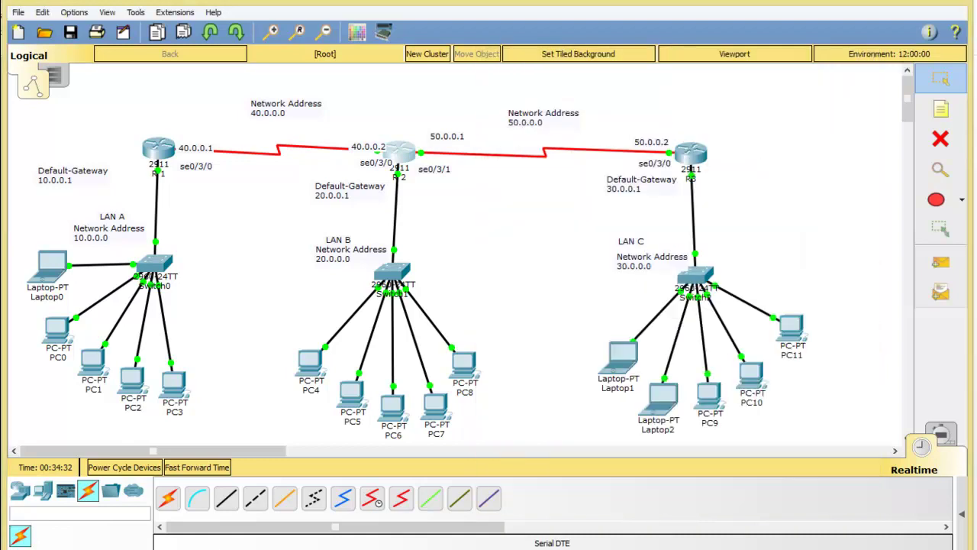
- Open R3's command line, enter RIP configuration with router rip, and add network 30.0.0.0
left_click(691, 152)
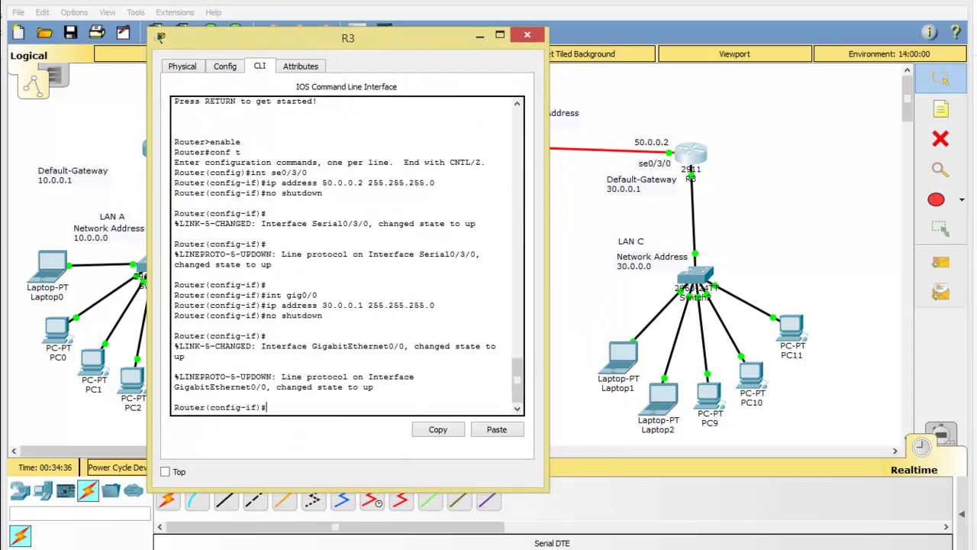
type("router rip")
key("Return")
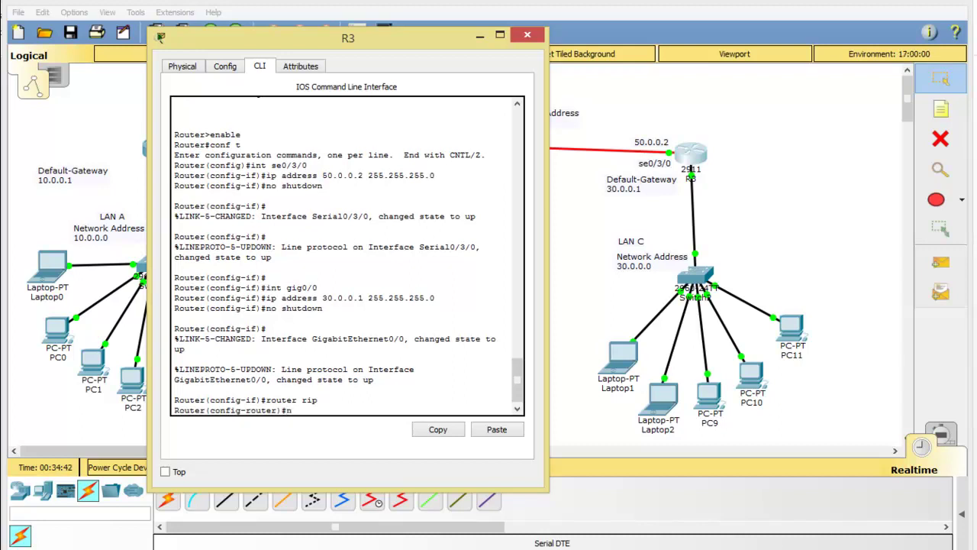
type("netw")
type("ork")
type(" 30,")
type(".0.0.0")
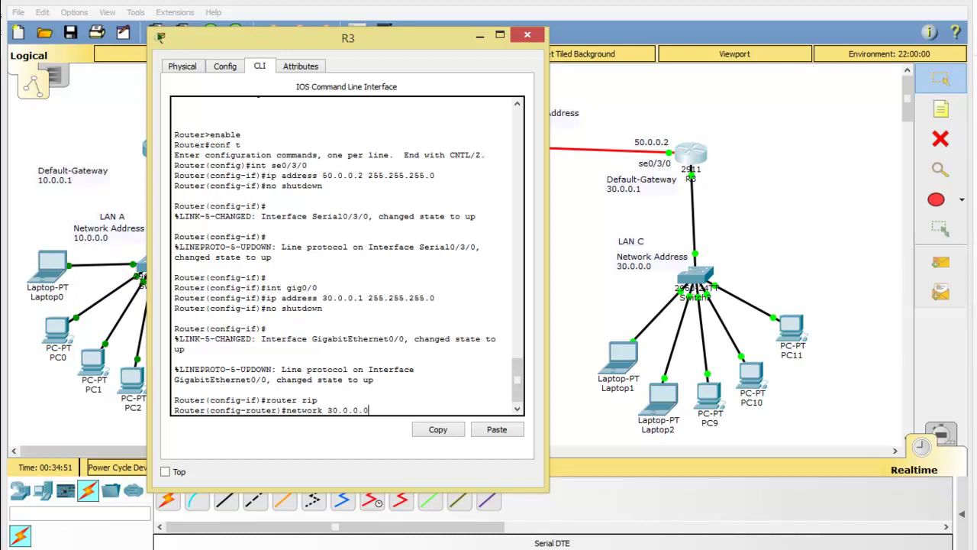
key("Return")
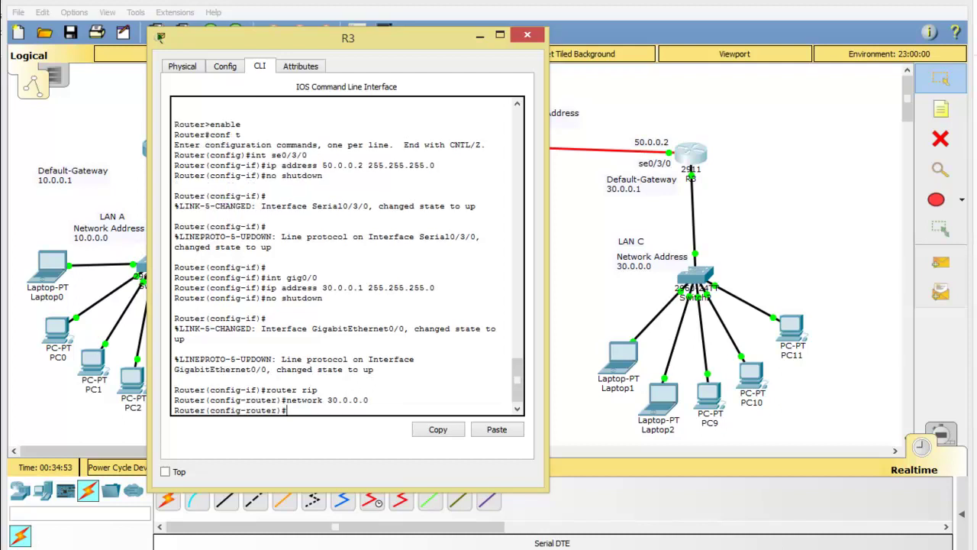
- Move R3's window clear of LAN C and add network 50.0.0.0 to its RIP configuration
left_click_drag(348, 38, 247, 34)
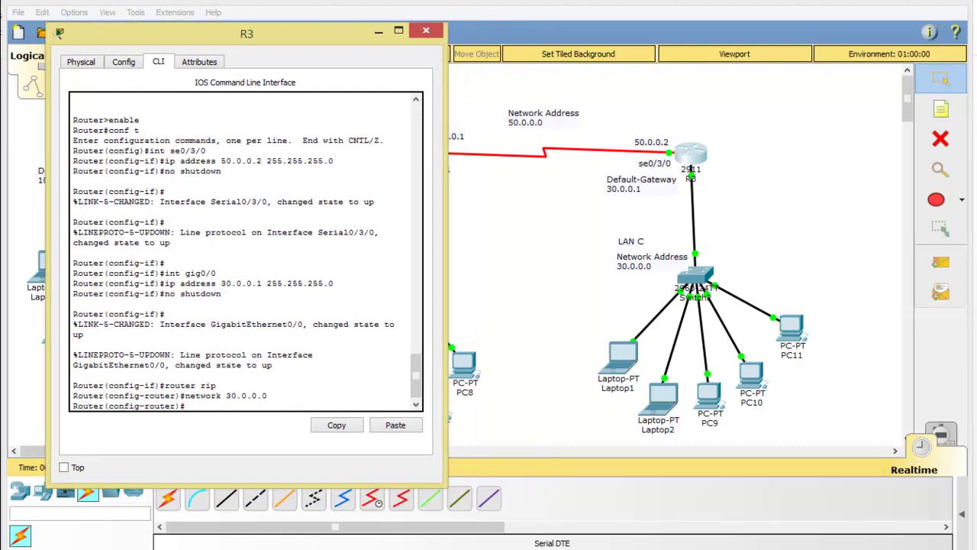
key("Up")
key("Left")
key("Left")
key("Left")
key("Left")
key("Left")
key("Left")
key("Left")
key("BackSpace")
type("5")
key("Return")
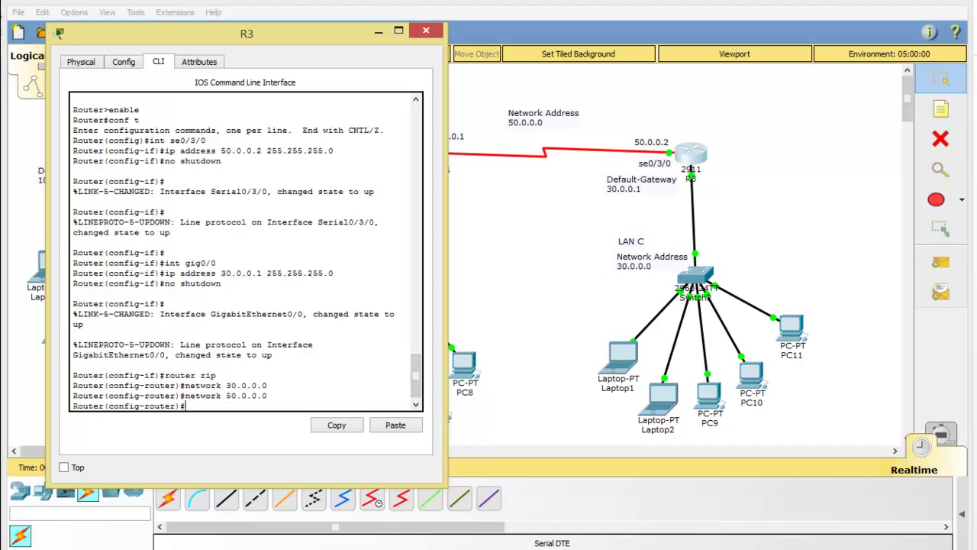
- Leave R3's configuration mode and save the running configuration with copy run start
key("ctrl+z")
key("ctrl+z")
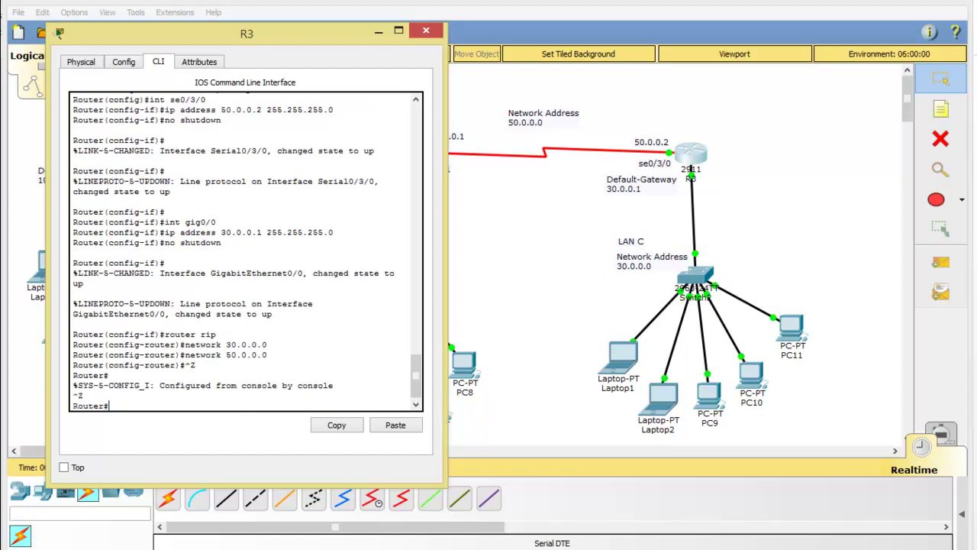
type("copy run start")
key("Return")
key("Return")
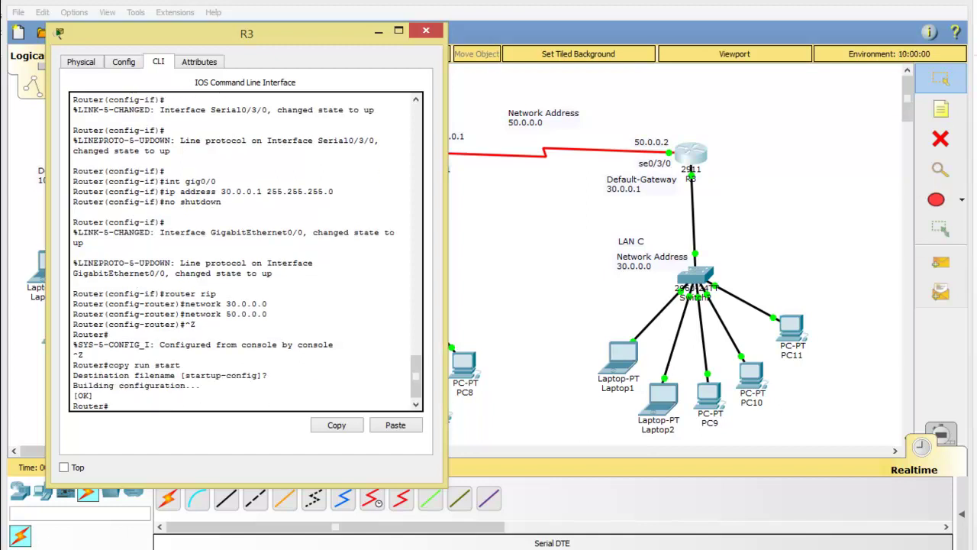
key("Return")
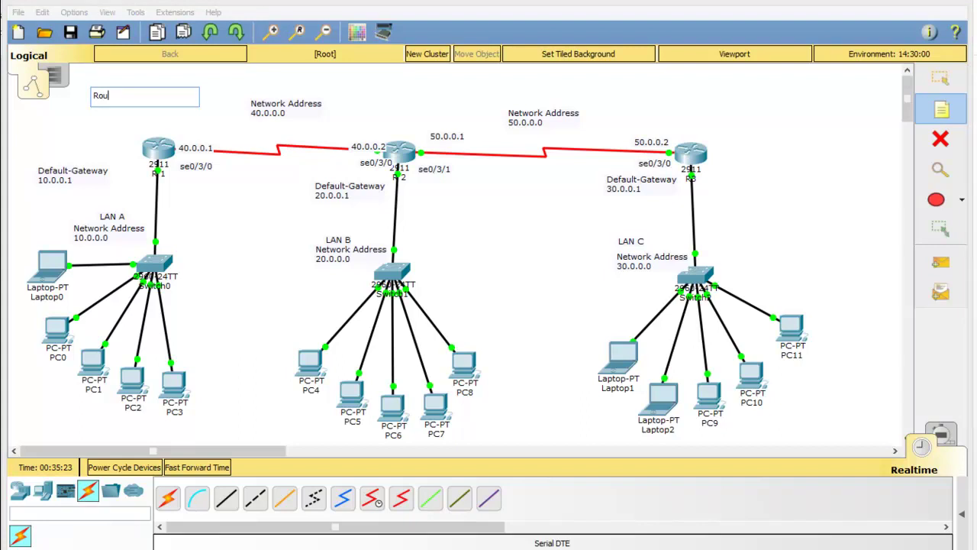
- Write a note above R1 reading "Router rip" with networks 10.0.0.0 and 40.0.0.0 on separate lines
type("ter rip")
key("Return")
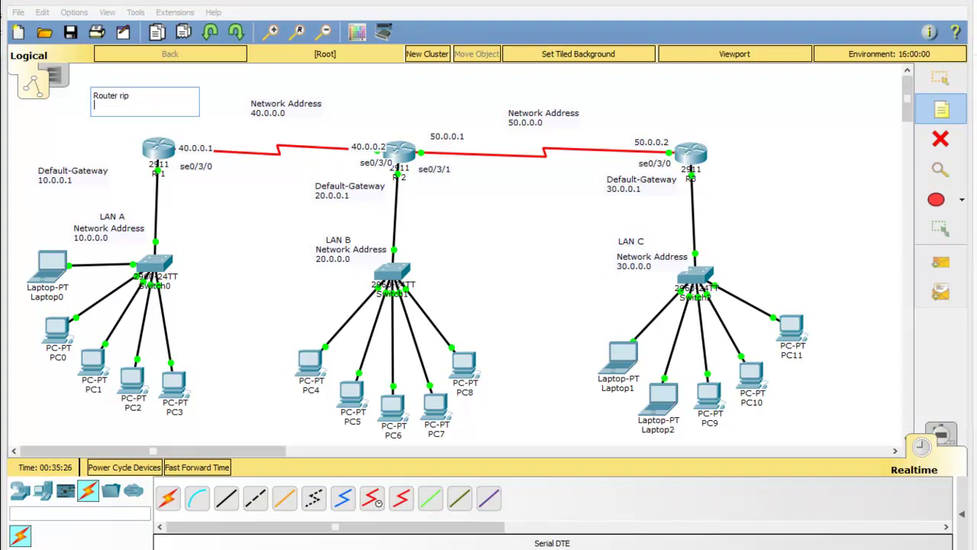
type("10.0.0.0")
key("Return")
type("40,0")
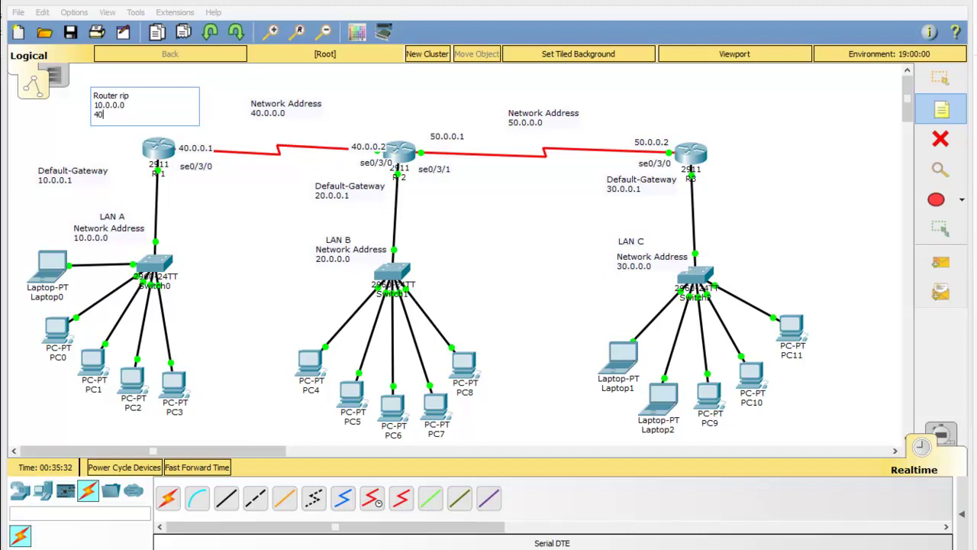
key("BackSpace")
key("BackSpace")
type(".0.0.0.")
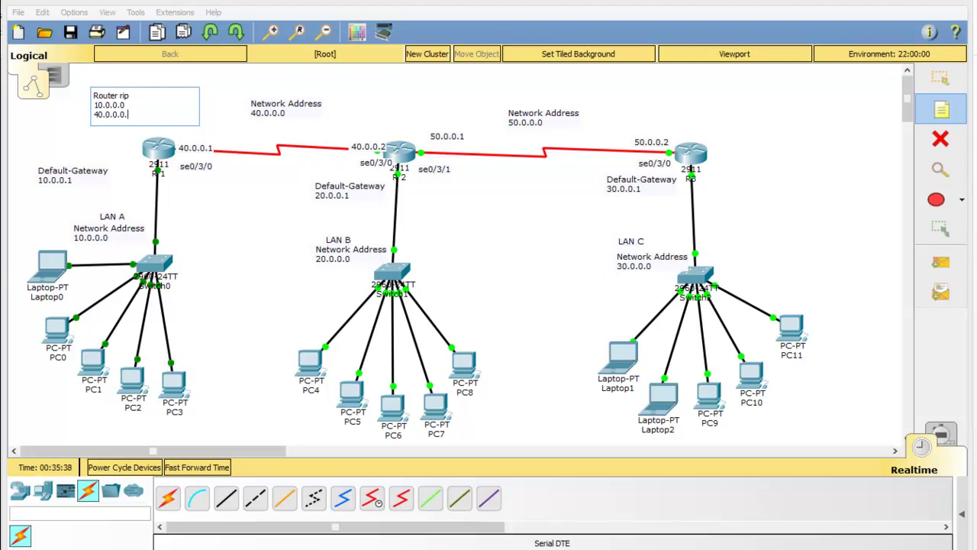
- Copy the whole text of R1's RIP note and paste it into a new note above R2
key("ctrl+a")
key("ctrl+c")
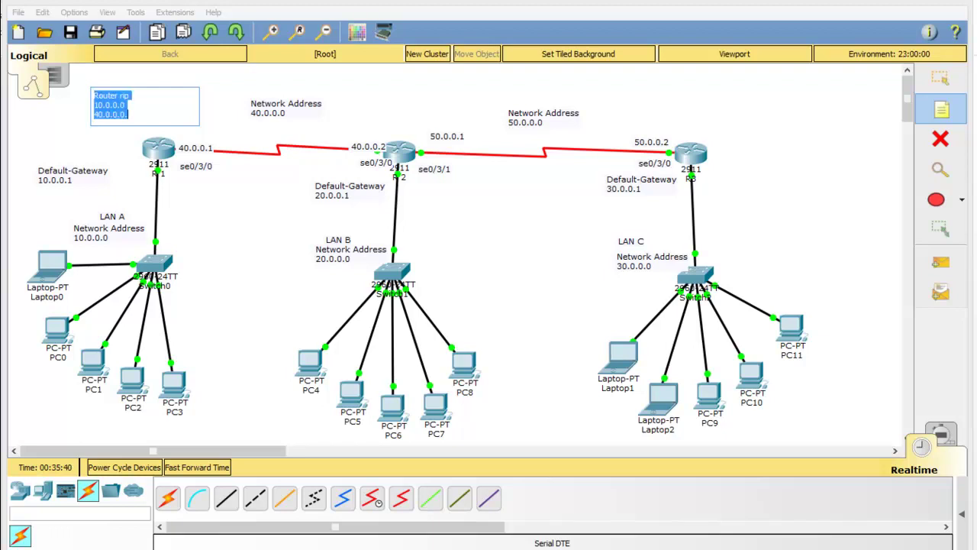
left_click(371, 88)
type("Router rip 10.0.0.0 40.0.0.0.")
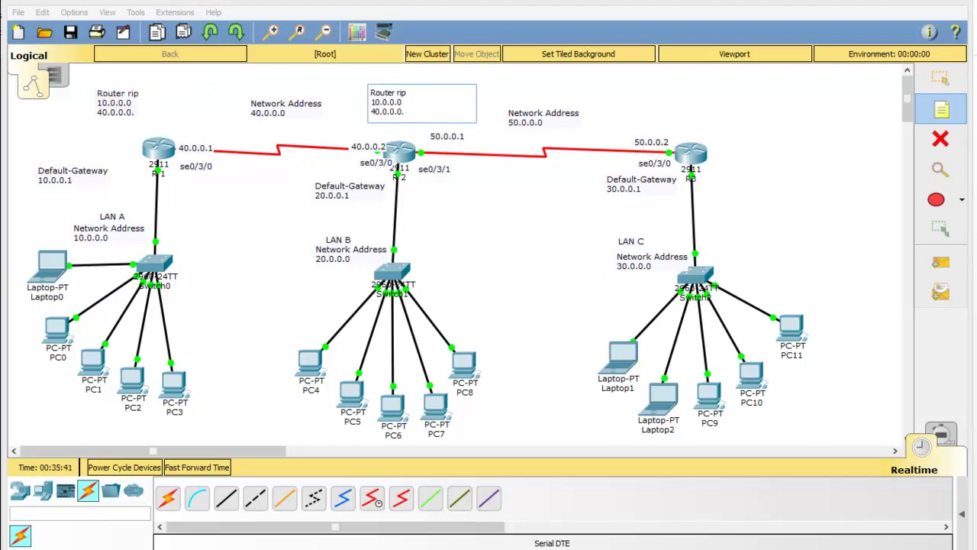
- Edit the note above R2 to list 40.0.0.0, 50.0.0.0 and a third line "20.0.0." under "Router rip"
left_click(375, 103)
key("BackSpace")
type("4")
key("BackSpace")
type("5")
key("Right")
key("Right")
key("Right")
key("Return")
type("20.0.0")
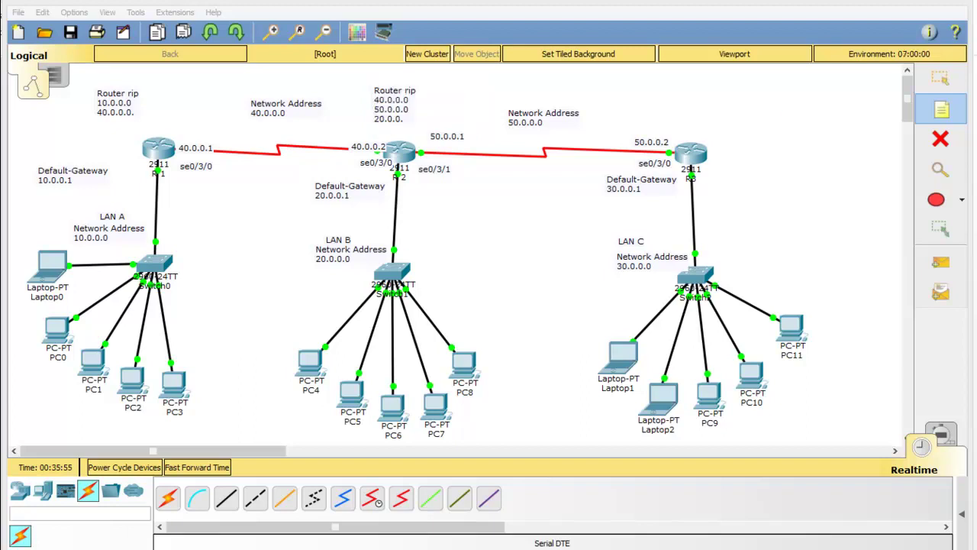
- Paste the RIP note above R3, change its networks to 50.0.0.0 and 30.0.0.0, and adjust the note's position
left_click(672, 99)
key("ctrl+v")
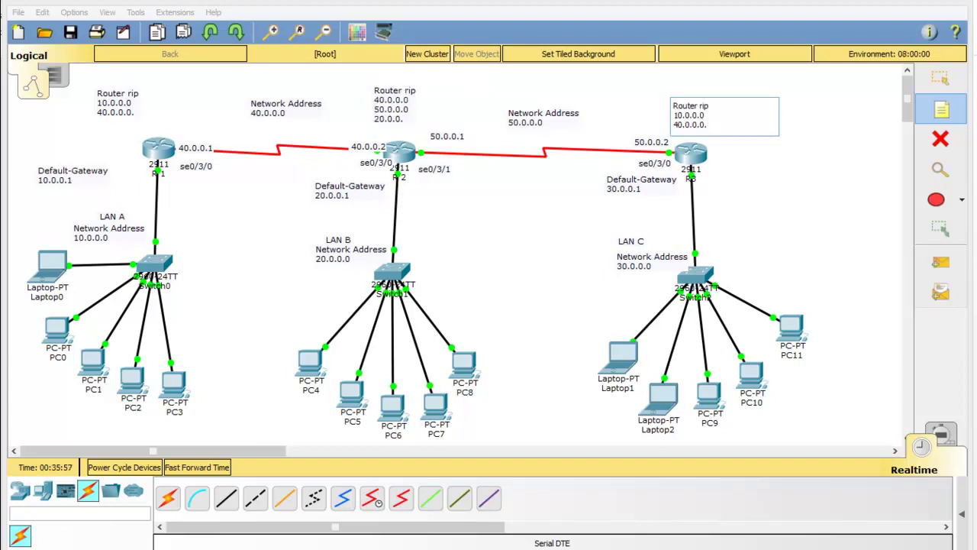
key("BackSpace")
type("5")
key("Down")
key("BackSpace")
type("3")
key("Escape")
left_click_drag(676, 115, 694, 117)
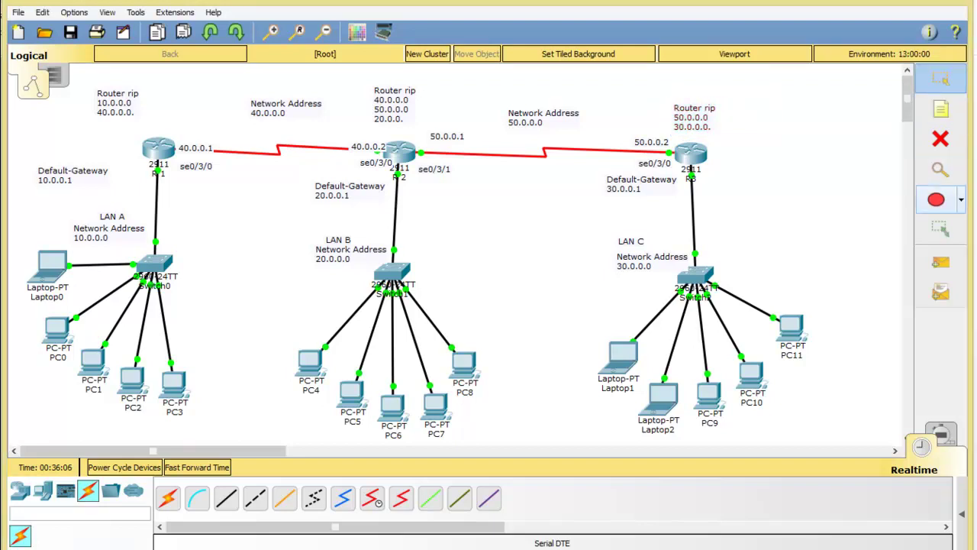
- Choose the rectangle drawing shape and set a light cyan fill color (red 170, green 255, blue 255)
left_click(961, 199)
left_click(933, 241)
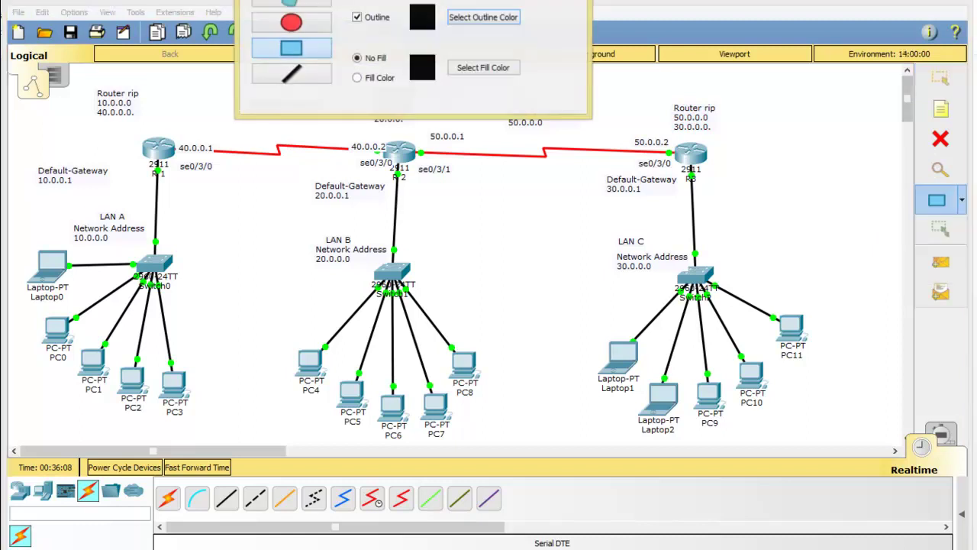
left_click(356, 77)
left_click(483, 67)
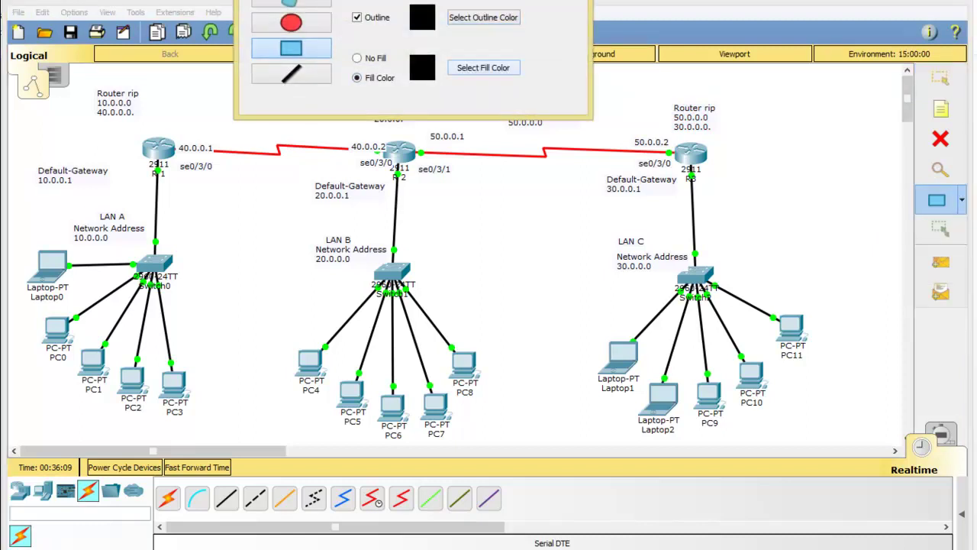
left_click(383, 198)
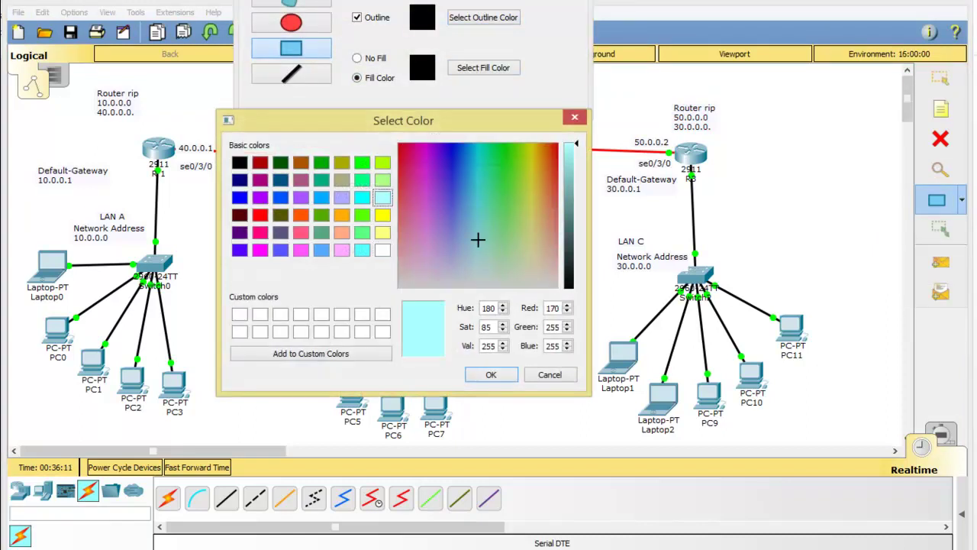
key("Return")
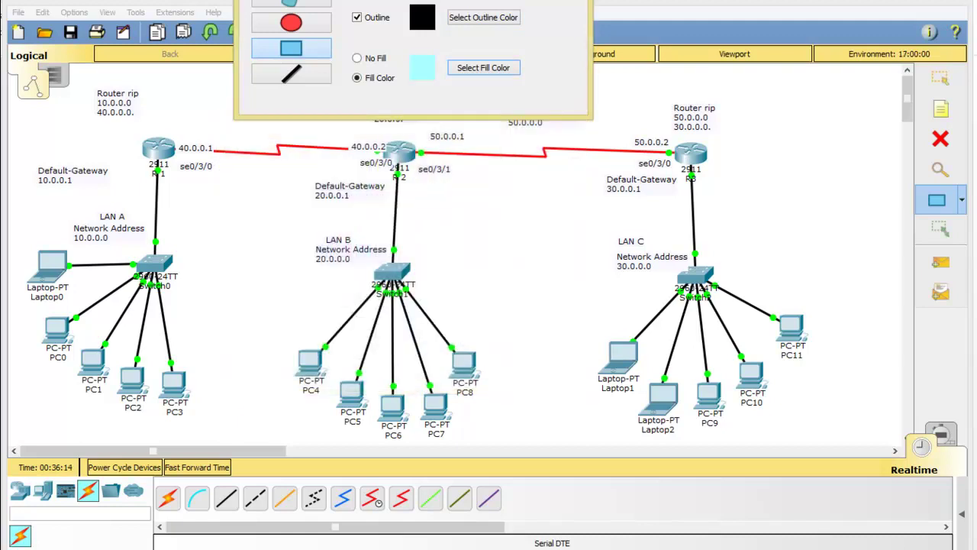
- Draw filled rectangles around the RIP notes above R3 and R1
mouse_move(668, 98)
left_mouse_down()
mouse_move(684, 124)
mouse_move(718, 139)
left_mouse_up()
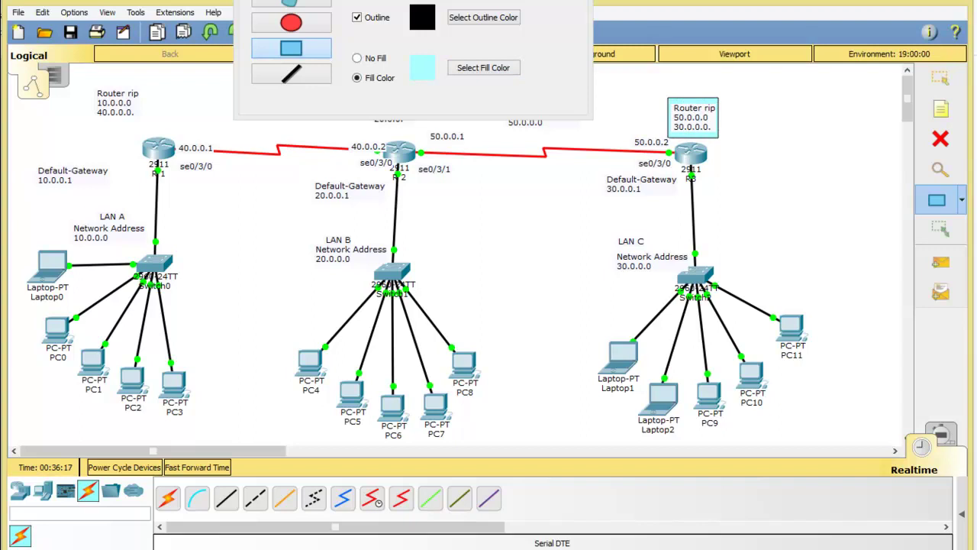
key("super+c")
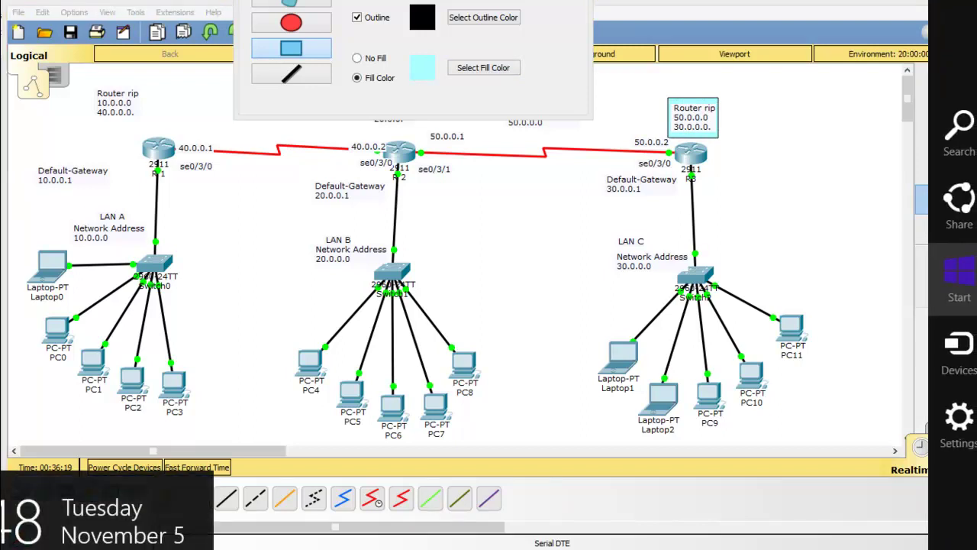
key("Escape")
left_click_drag(87, 83, 145, 120)
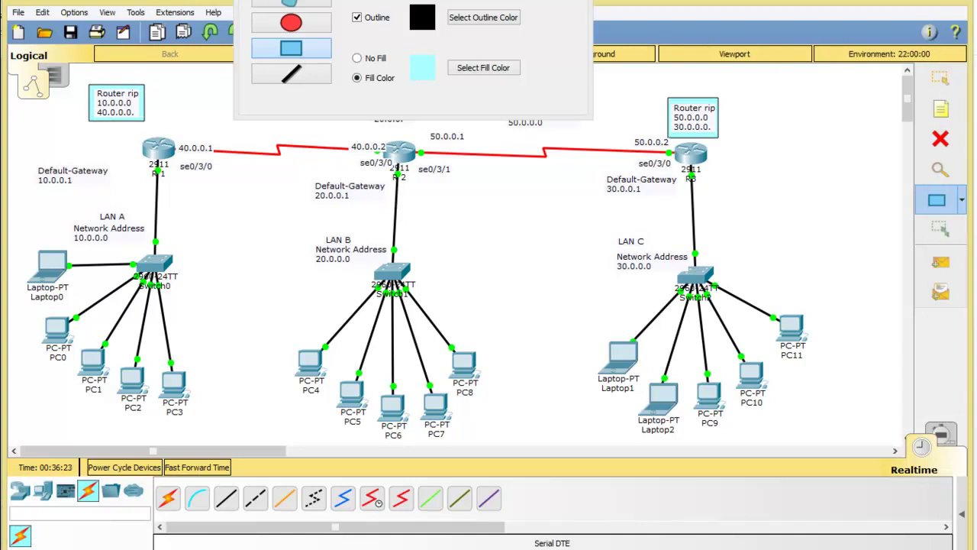
- Move the shape palette off R2's RIP note, draw a filled rectangle around the note, and return to selection mode
left_click_drag(414, 0, 434, 362)
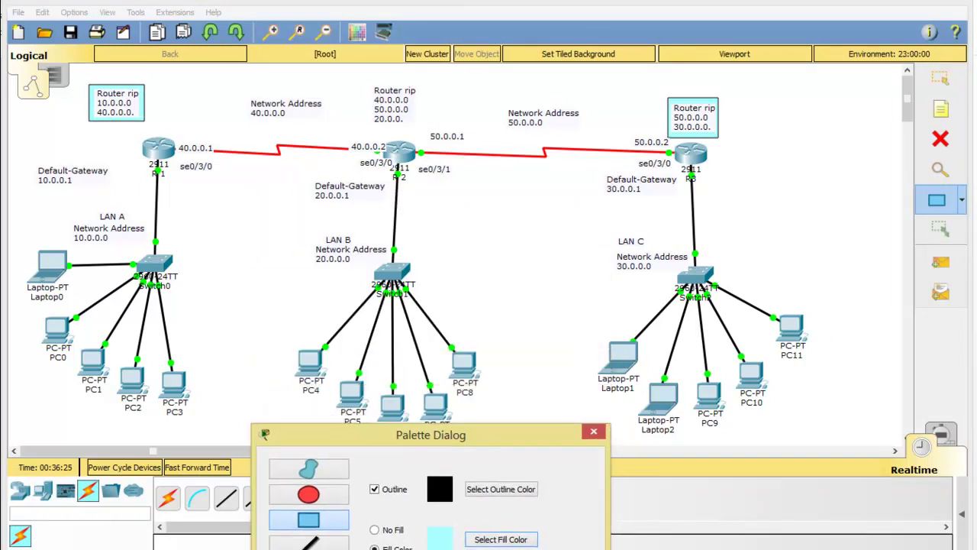
mouse_move(366, 82)
left_mouse_down()
mouse_move(390, 122)
mouse_move(420, 130)
left_mouse_up()
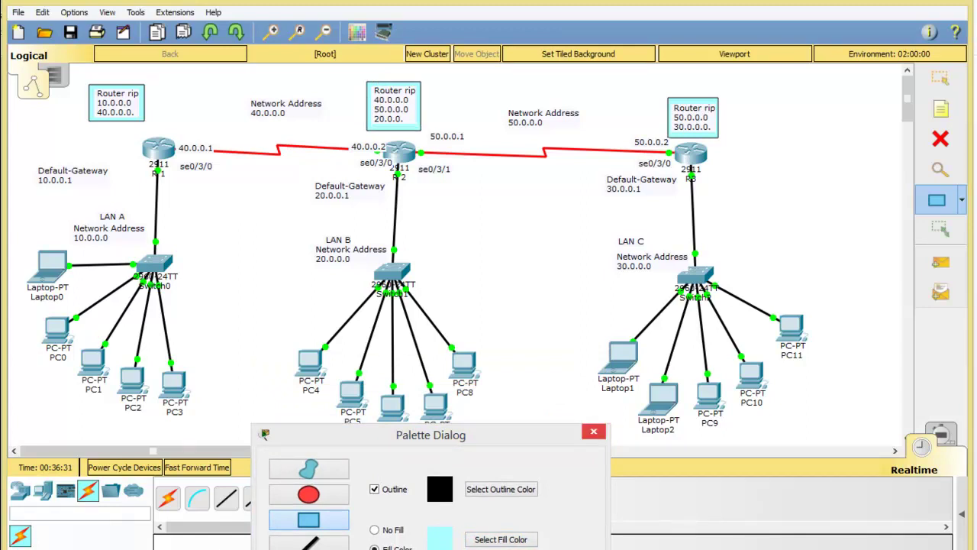
left_click(593, 432)
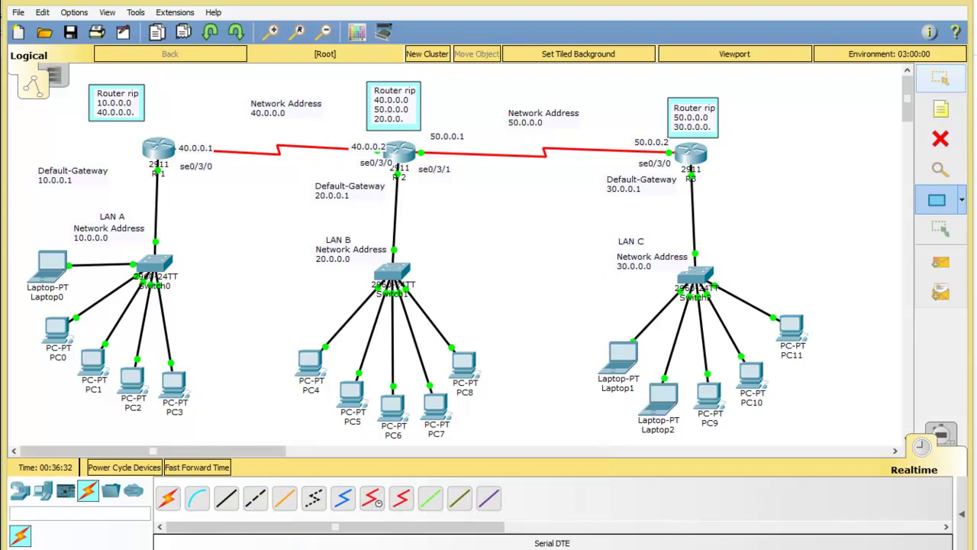
left_click(941, 77)
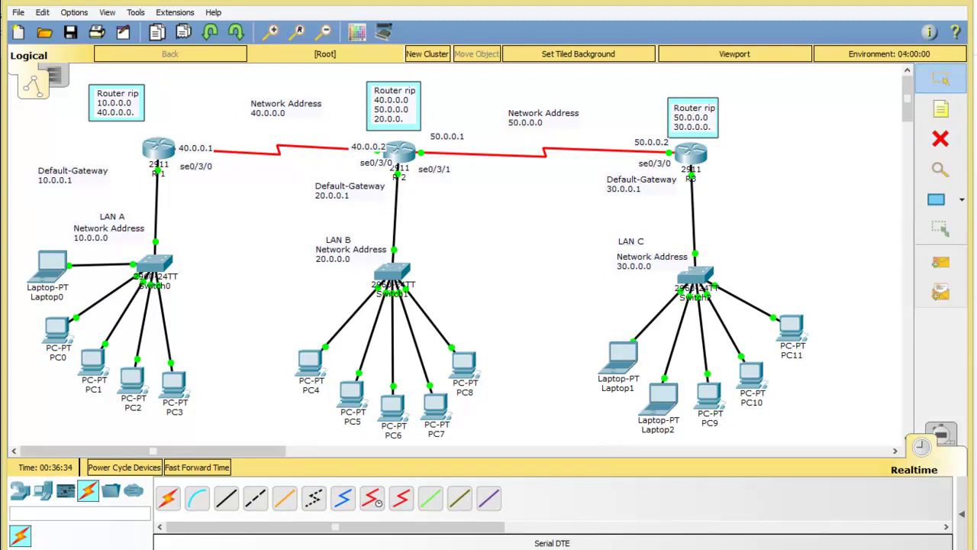
- Correct the last network in the RIP notes to 20.0.0.0 for R2, 40.0.0.0 for R1 and 30.0.0.0 for R3
left_click(392, 97)
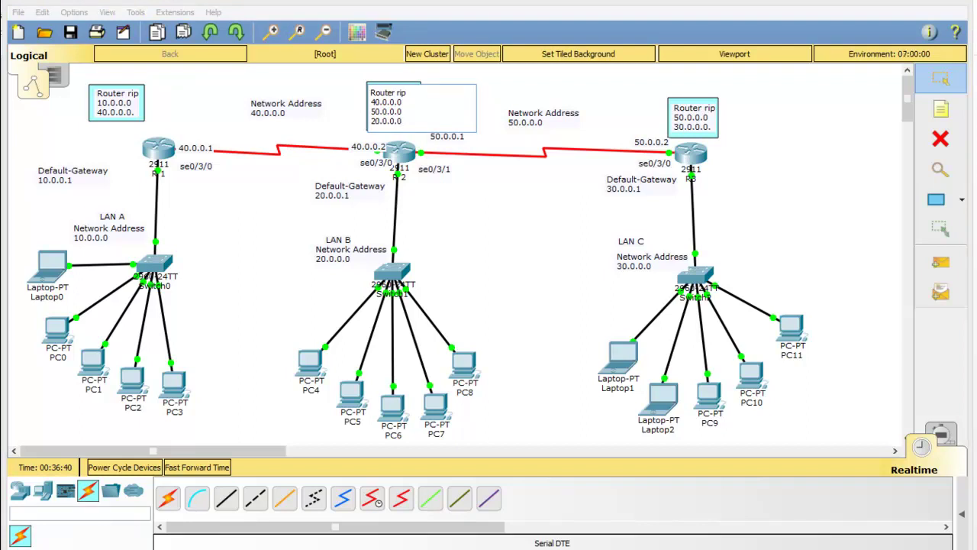
left_click(115, 102)
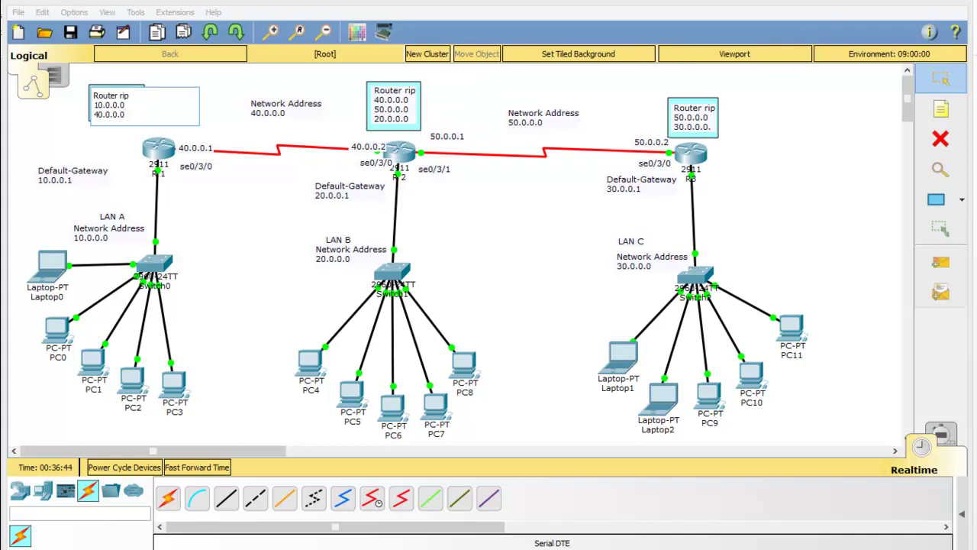
left_click(691, 114)
type("0")
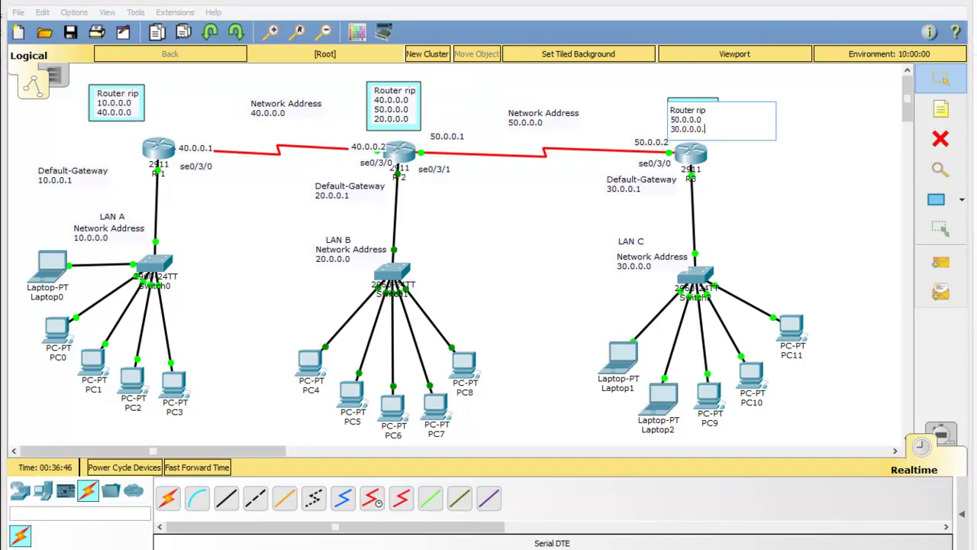
key("Escape")
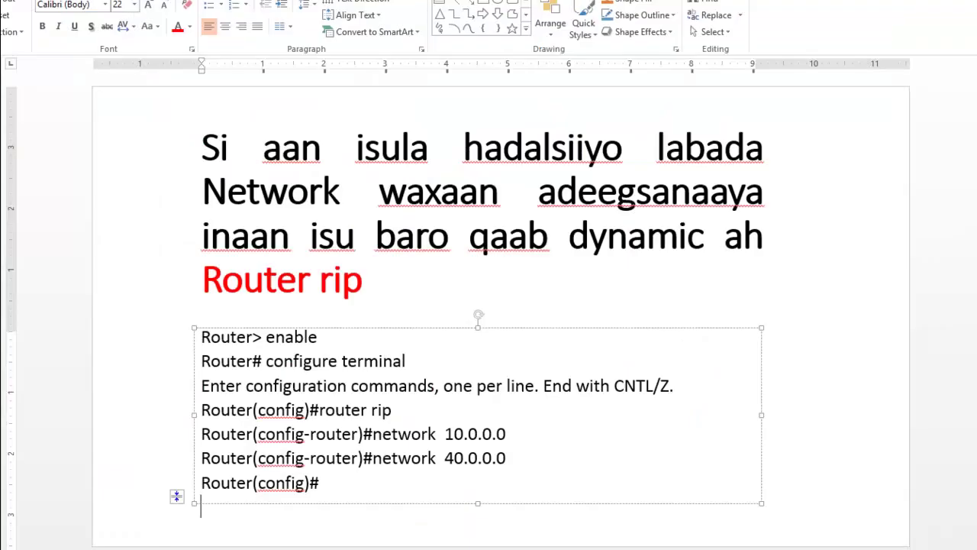
- Switch to the PowerPoint presentation, go to the DHCP Pool slide and correct "walab" to "walba" in its heading
key("Escape")
key("Escape")
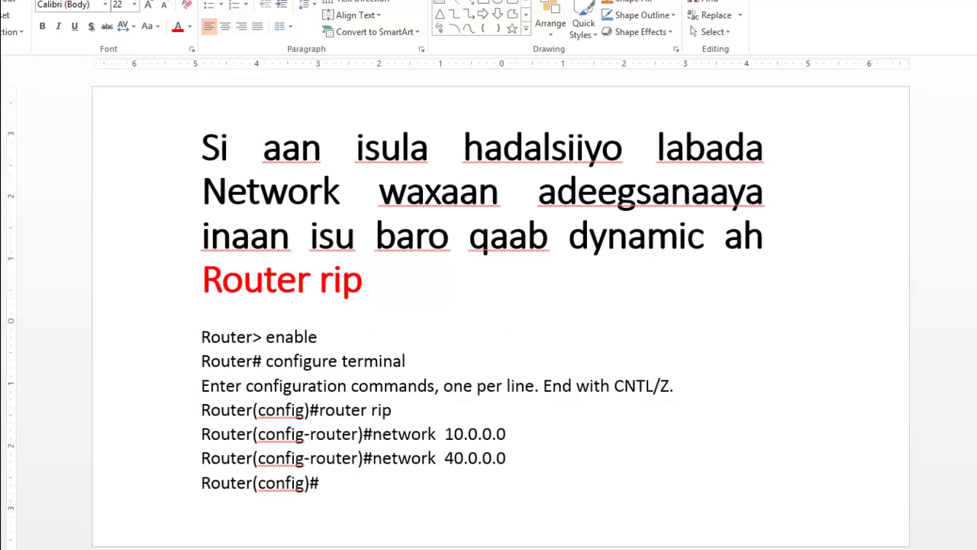
key("Page_Down")
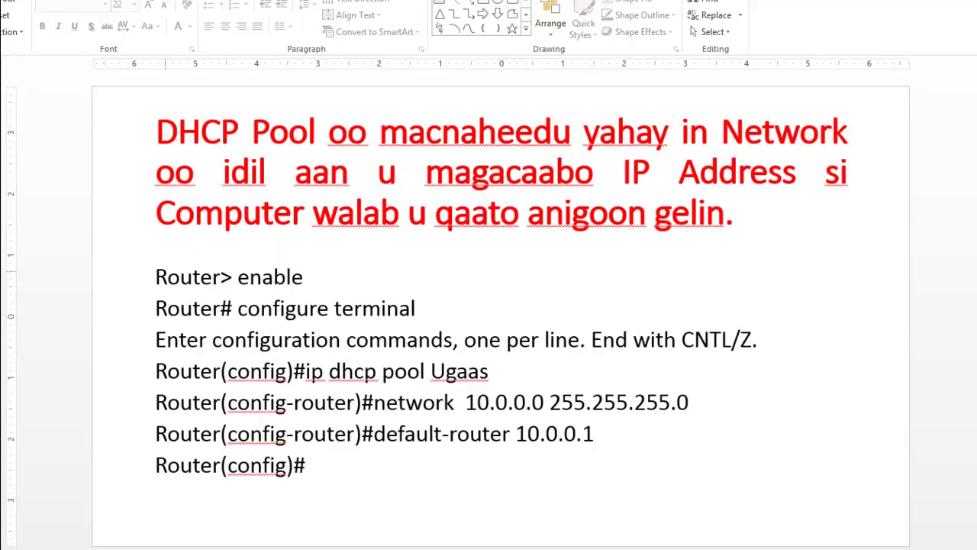
left_click_drag(155, 132, 680, 132)
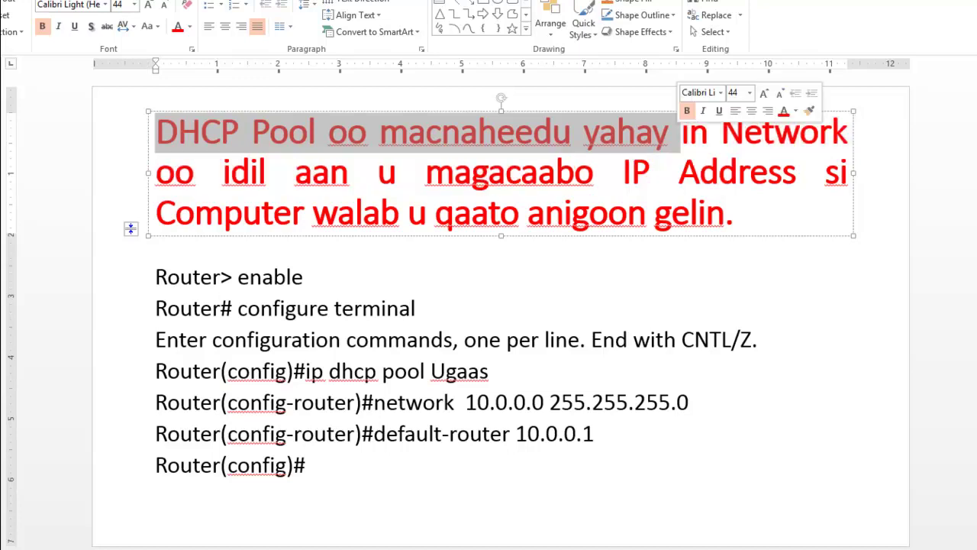
left_click_drag(155, 172, 825, 172)
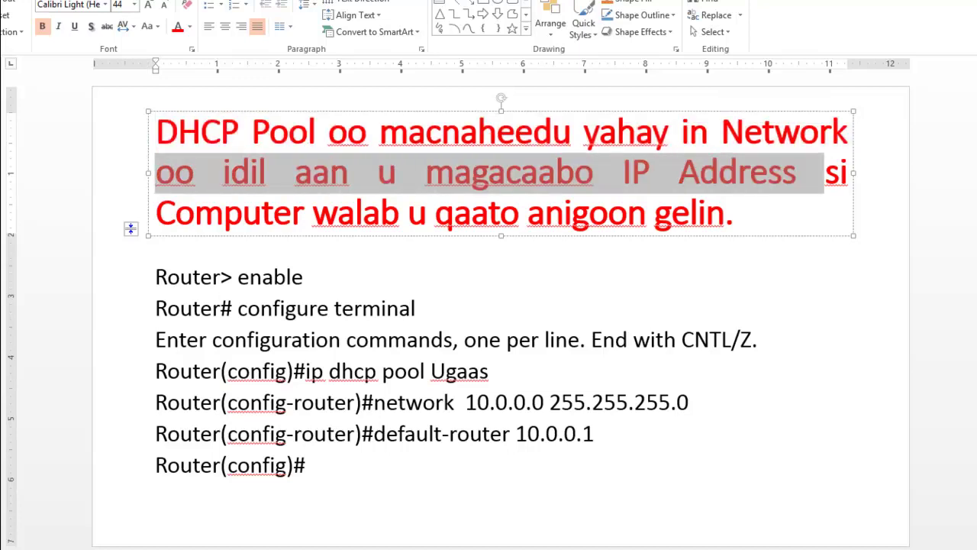
left_click_drag(155, 212, 400, 212)
type("ba")
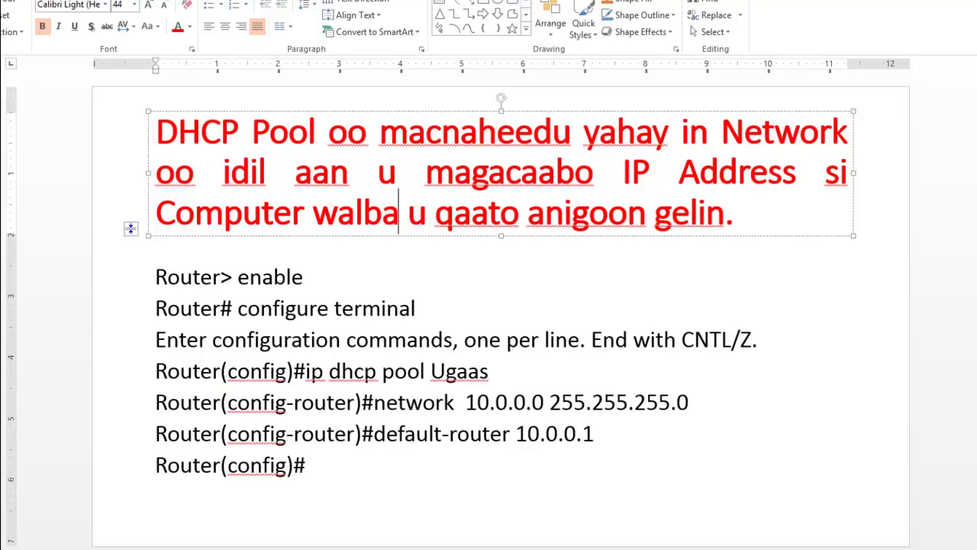
- Review the DHCP pool commands on the slide, including the pool name, network, subnet mask and default router lines
left_click(303, 277)
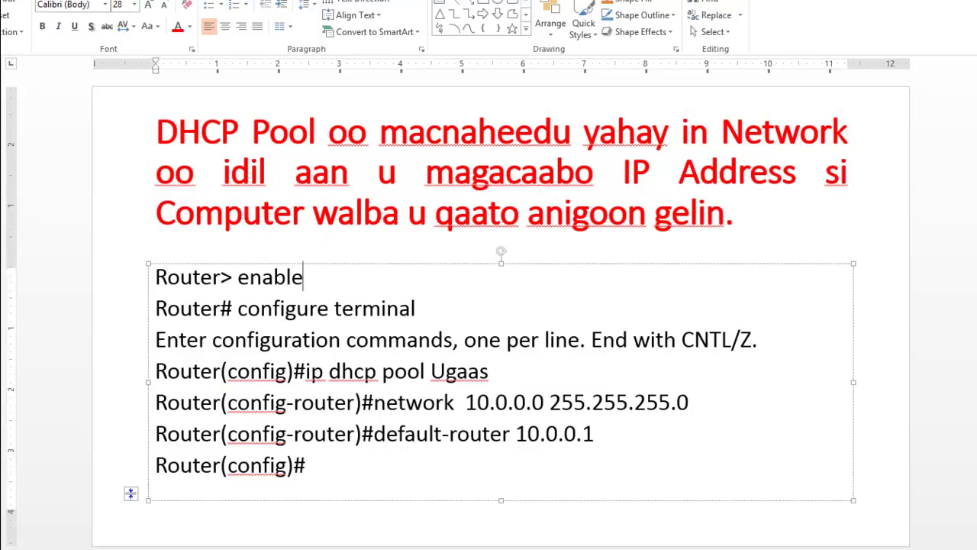
left_click_drag(241, 276, 307, 465)
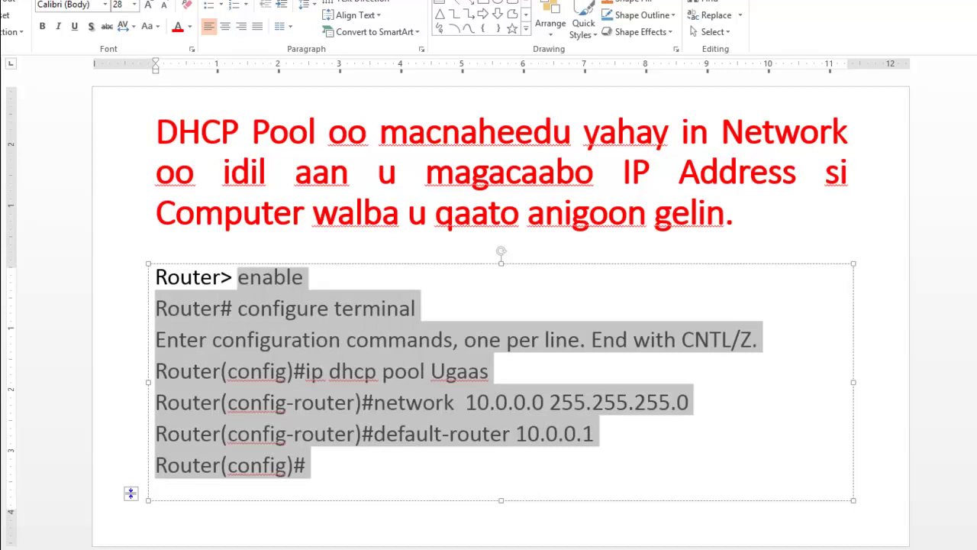
left_click(545, 402)
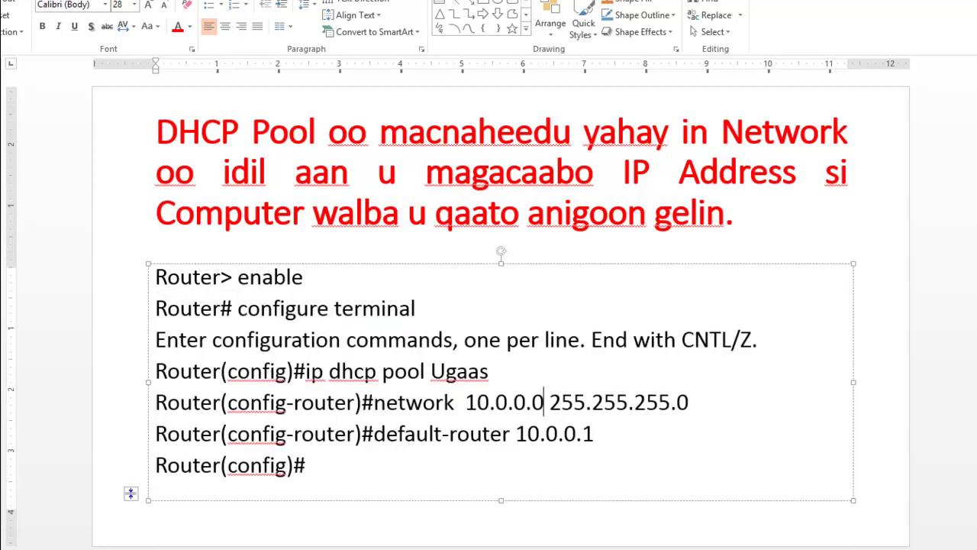
left_click_drag(545, 402, 460, 402)
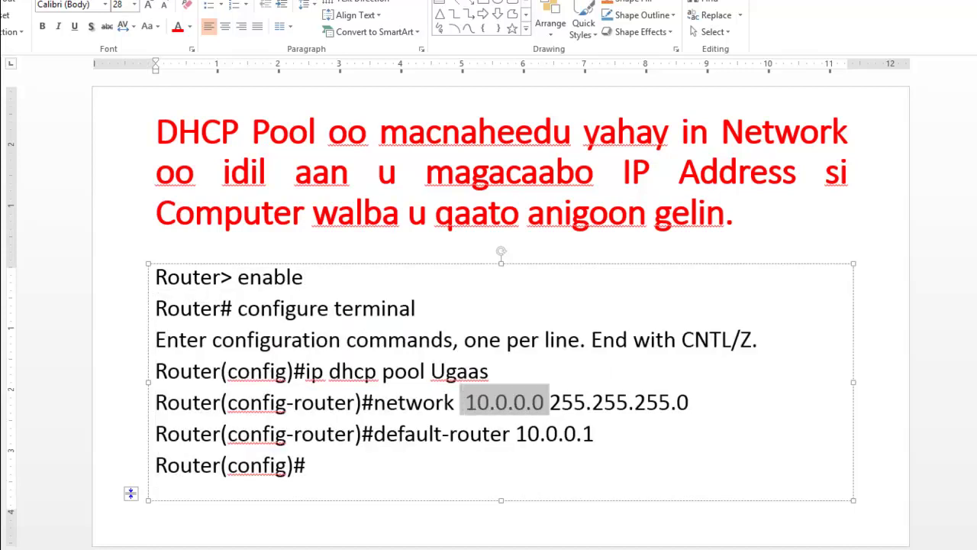
left_click_drag(691, 402, 549, 402)
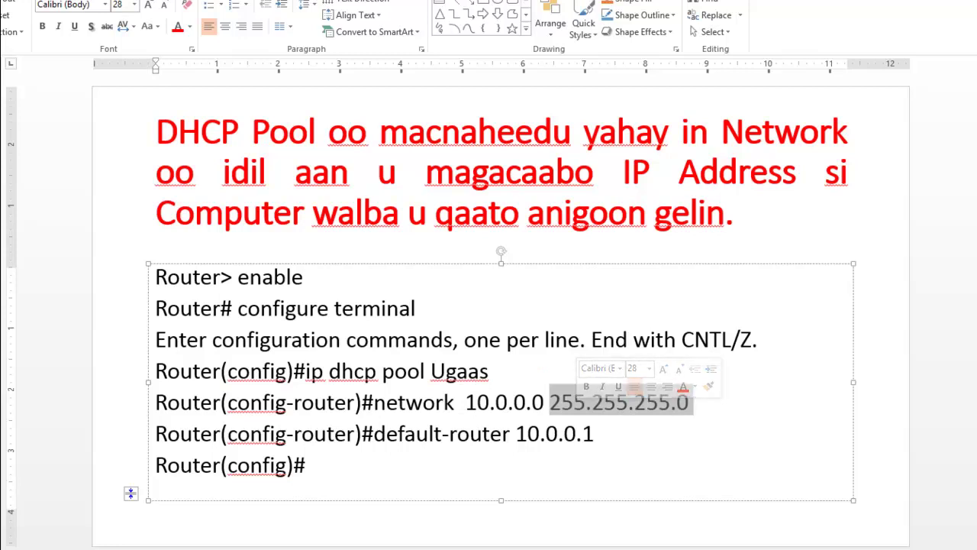
left_click_drag(594, 434, 374, 434)
left_click(306, 465)
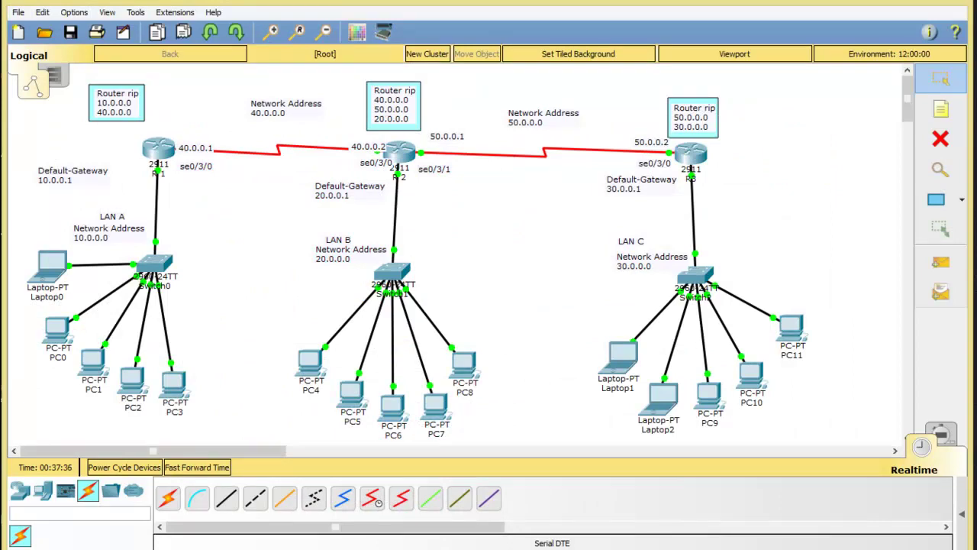
- Switch back to Packet Tracer, open R1's command line, review its earlier commands and enter global configuration mode
left_click(158, 149)
left_click_drag(414, 72, 465, 47)
key("Return")
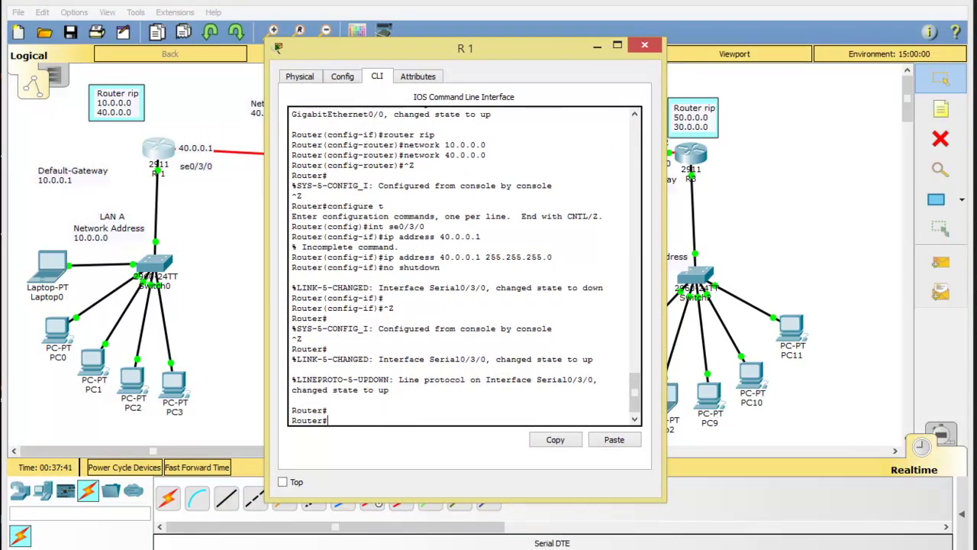
left_click_drag(634, 392, 635, 359)
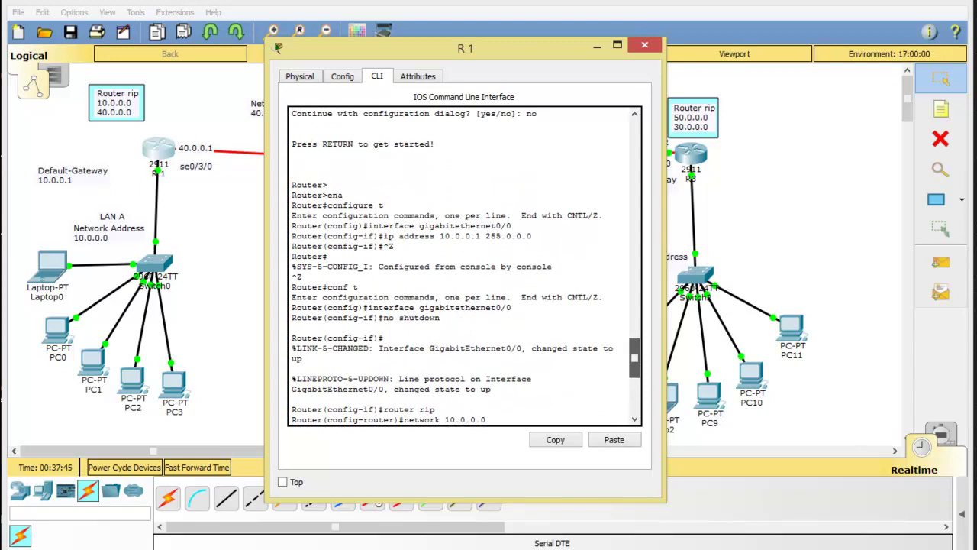
left_click_drag(634, 359, 634, 392)
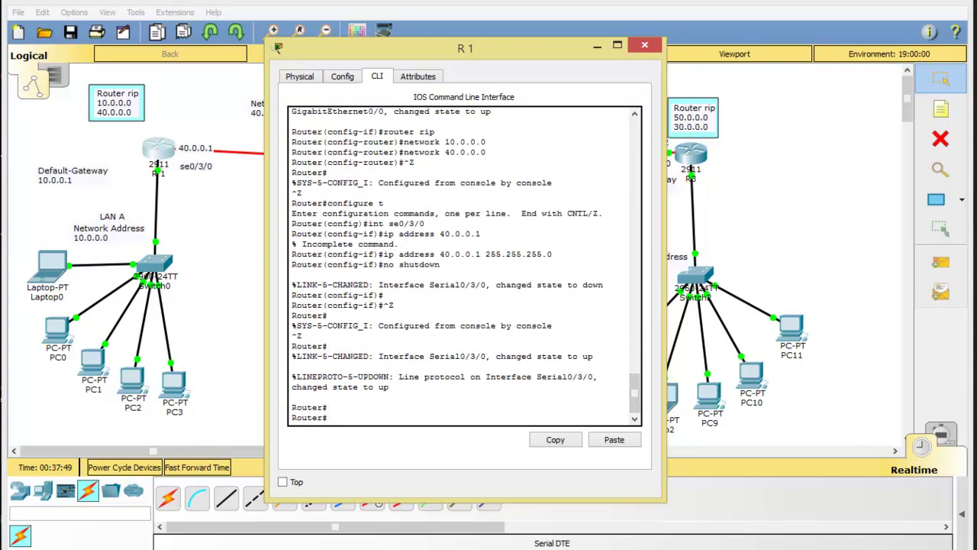
type("onf")
key("Return")
key("Return")
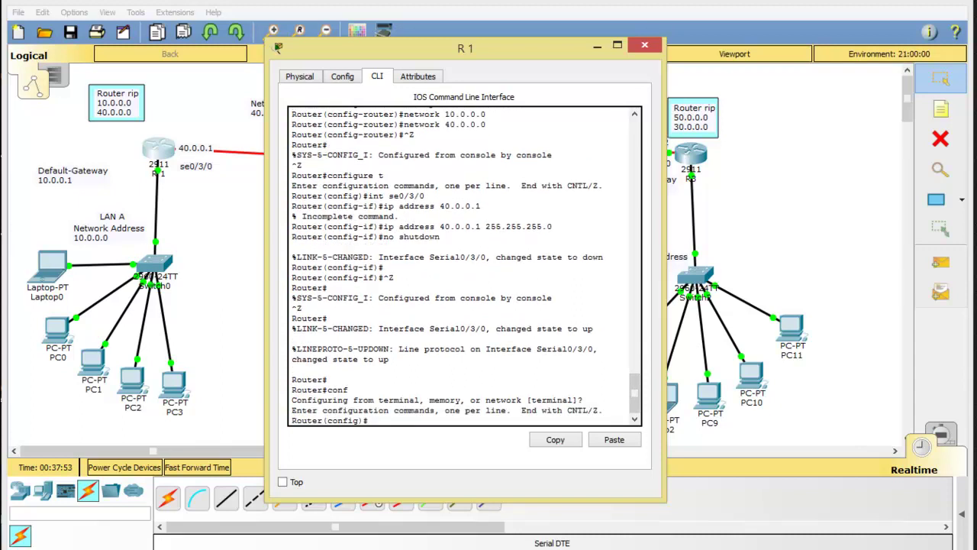
- Create a DHCP pool named R! on R1 with network 10.0.0.0 and mask 255.255.255.0
type("ip dhcp pool R1")
key("Return")
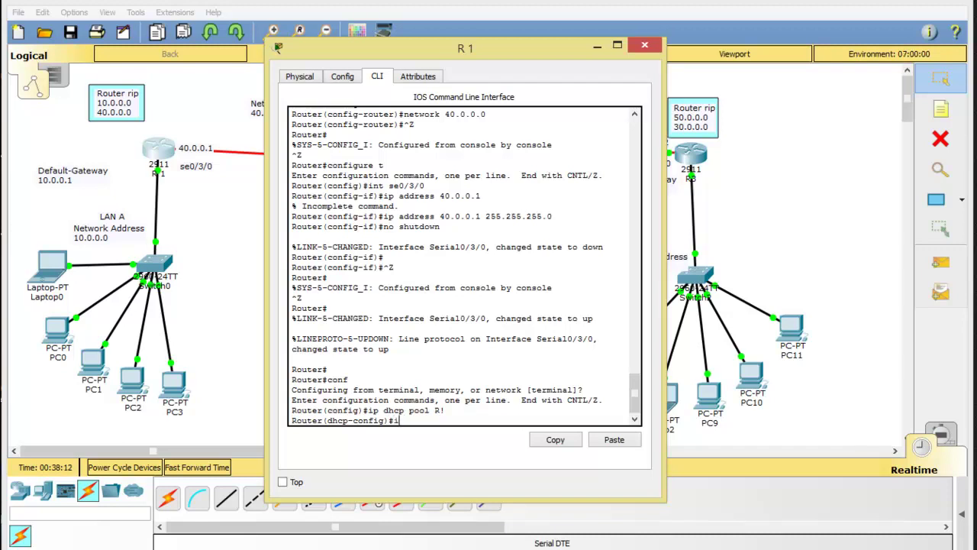
type("netw")
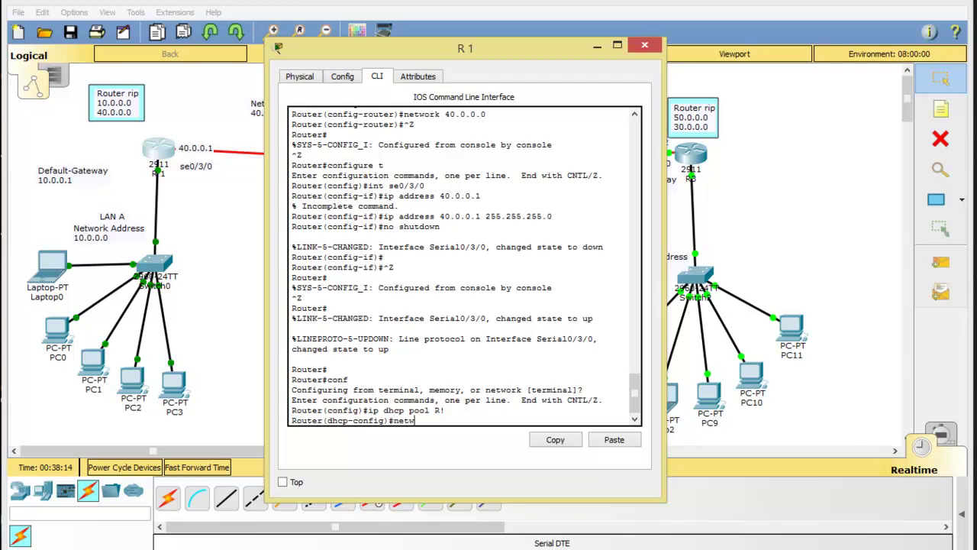
type("ork 10.")
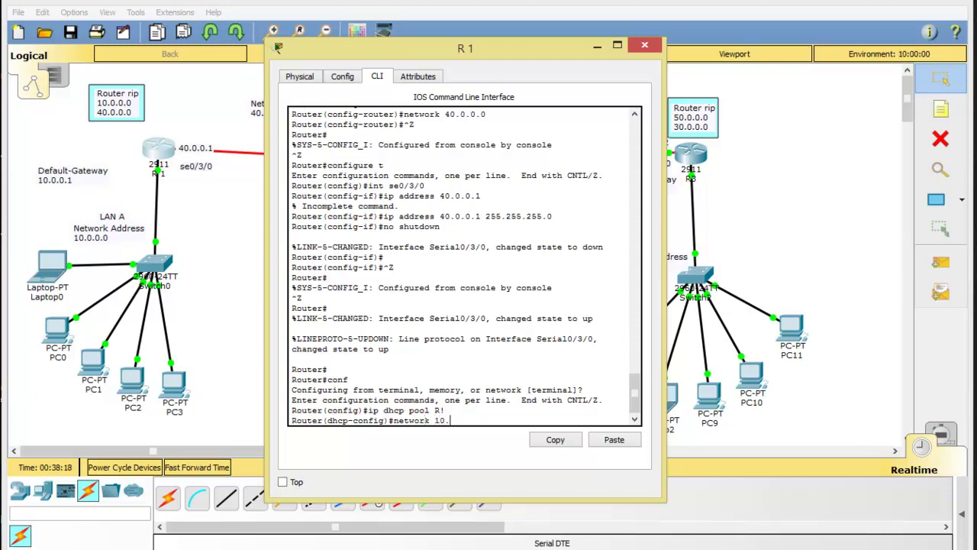
type("0.0.0 255.255.255.0")
key("Return")
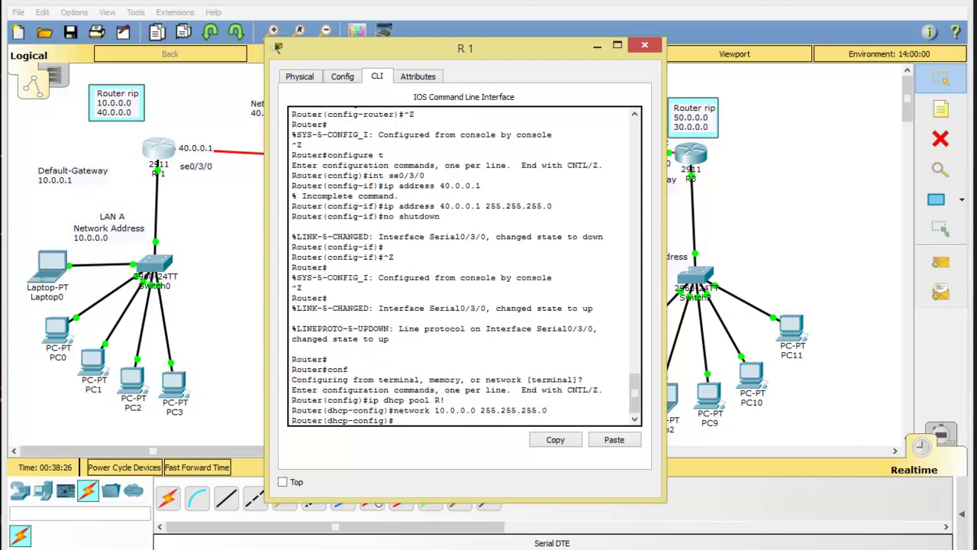
- Set the DHCP pool's default router to 10.0.0.1 and leave R1's configuration, moving the LAN A Default-Gateway note closer to R1 along the way
type("default-router")
key("alt+F4")
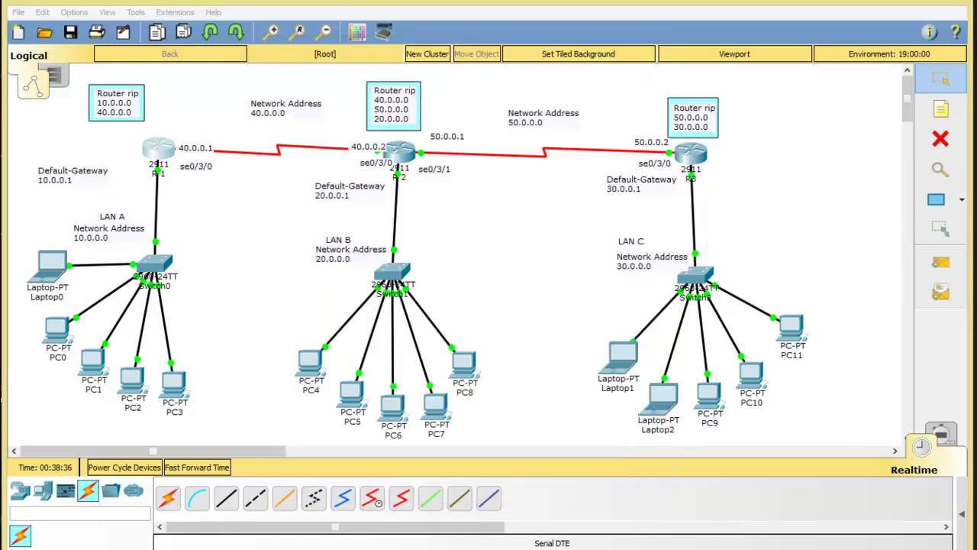
left_click_drag(72, 175, 106, 173)
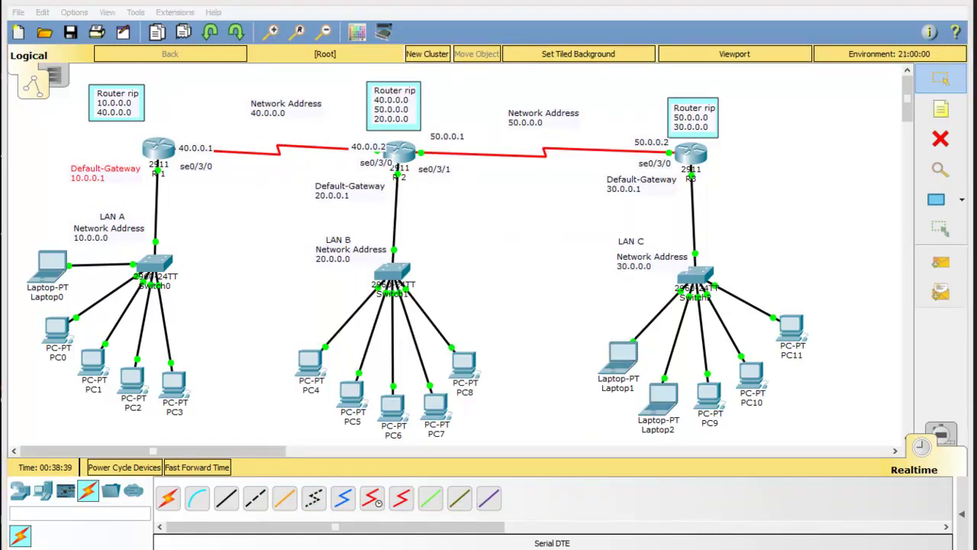
left_click(375, 512)
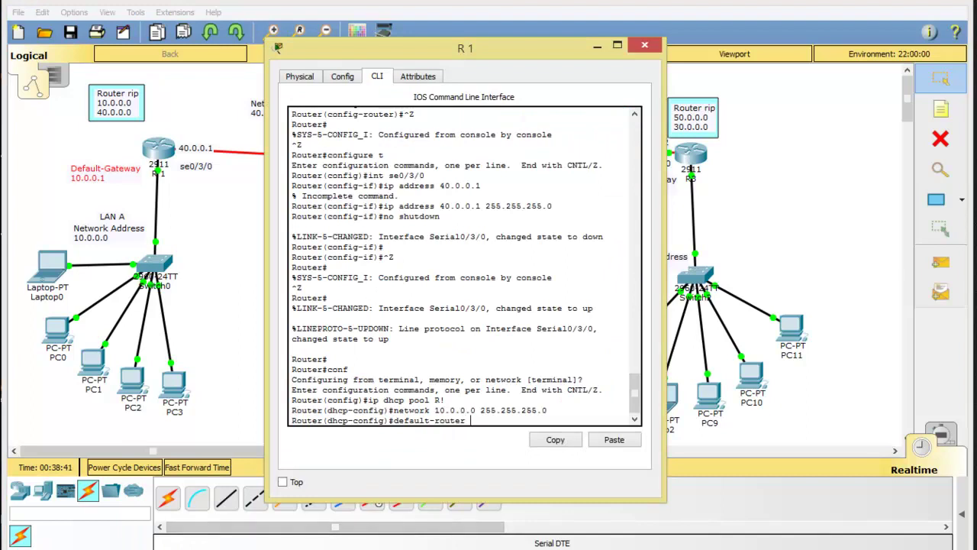
type("10.0.0.1")
key("Return")
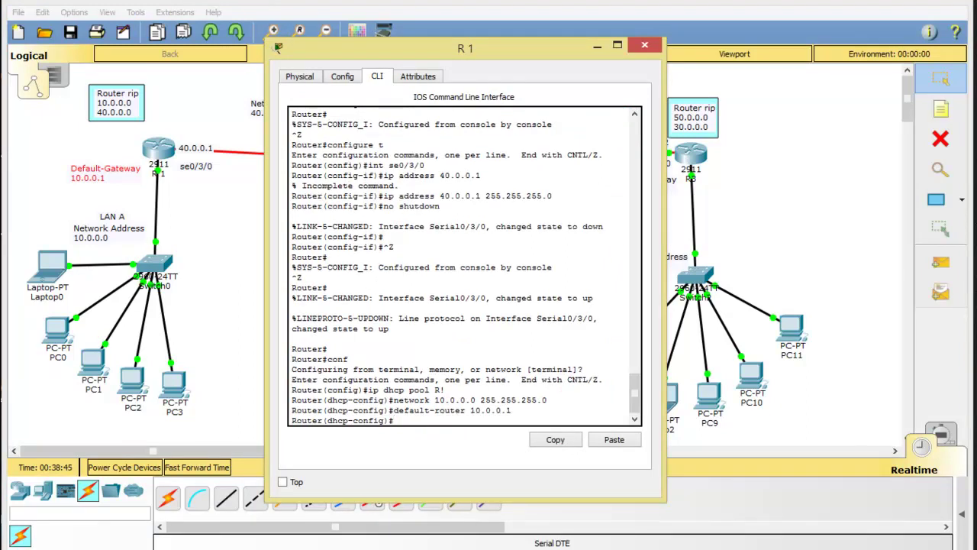
key("ctrl+z")
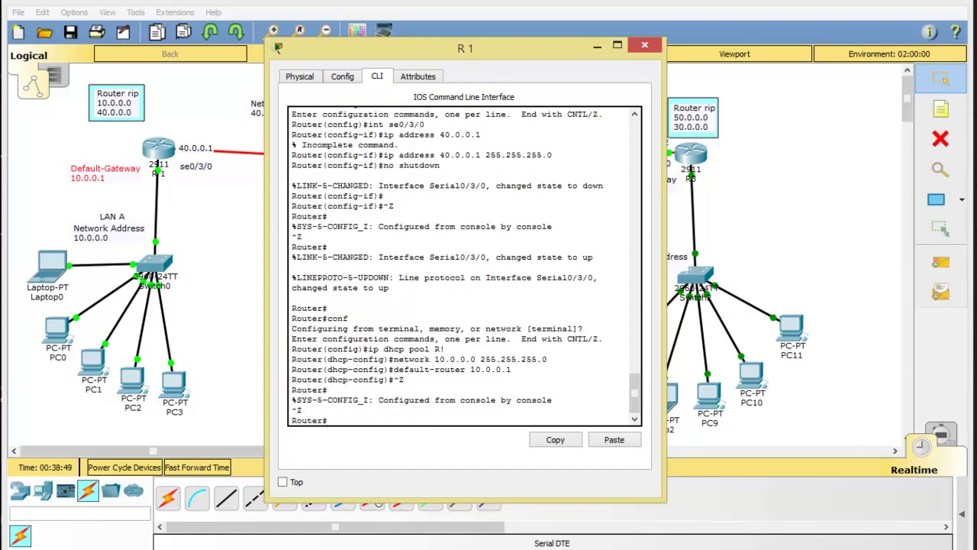
left_click(645, 45)
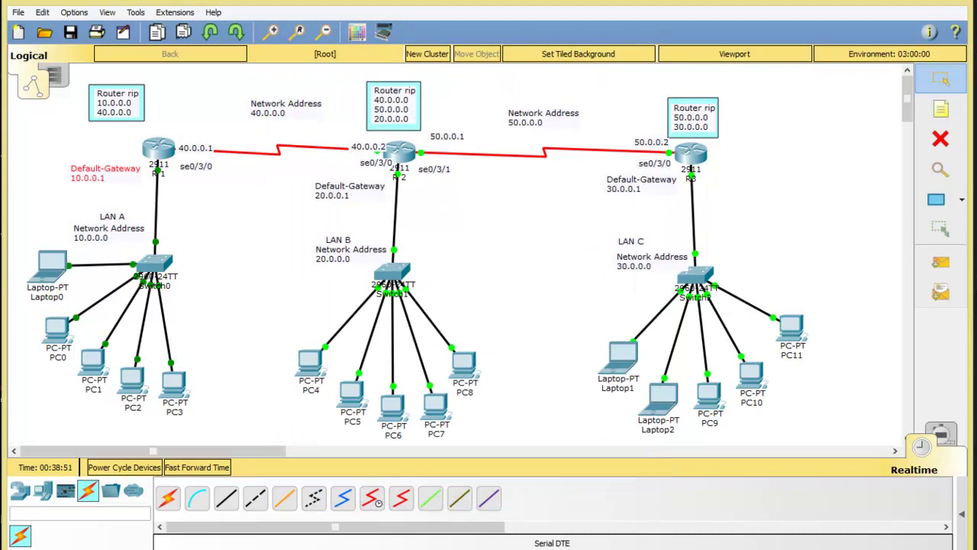
- Set PC0's IPv4 configuration to DHCP and close its window
left_click(58, 329)
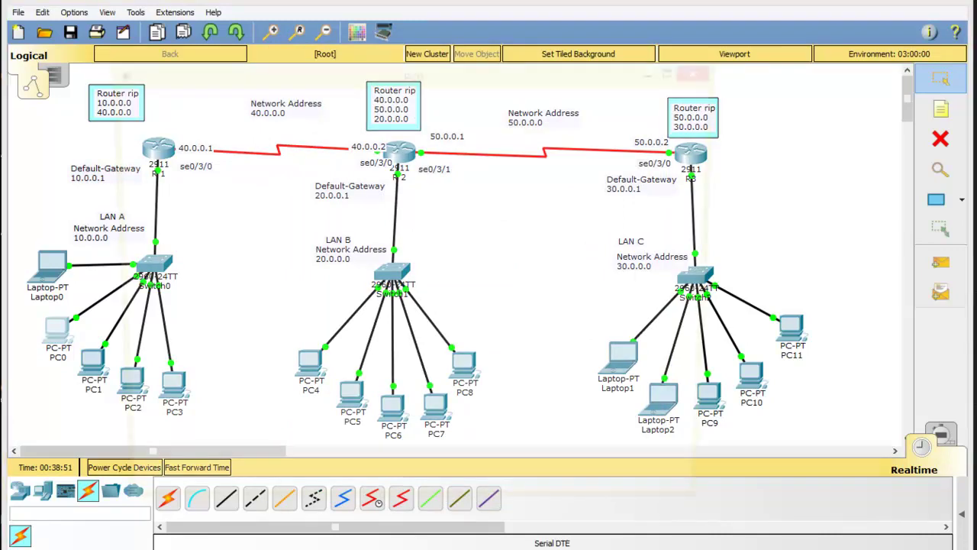
left_click(57, 330)
left_click(219, 100)
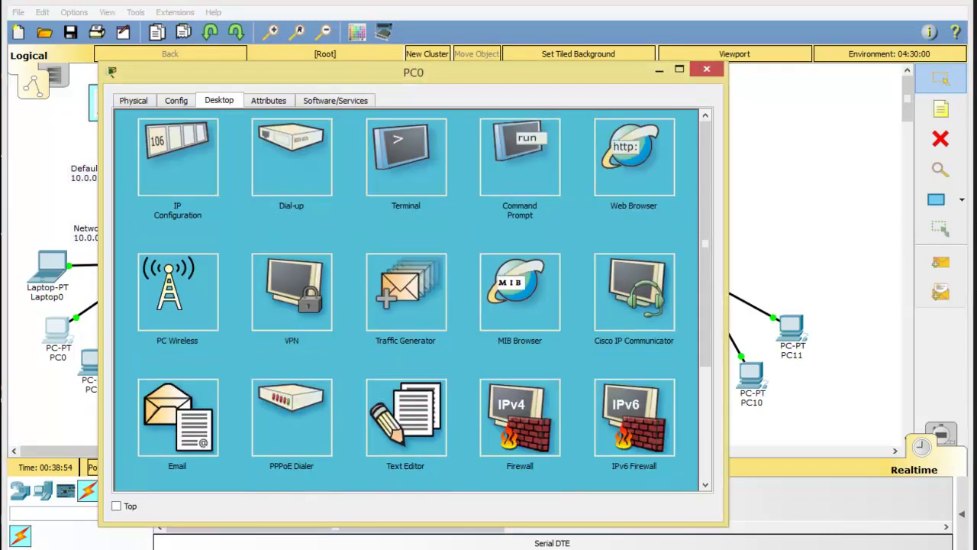
left_click(177, 158)
left_click(132, 161)
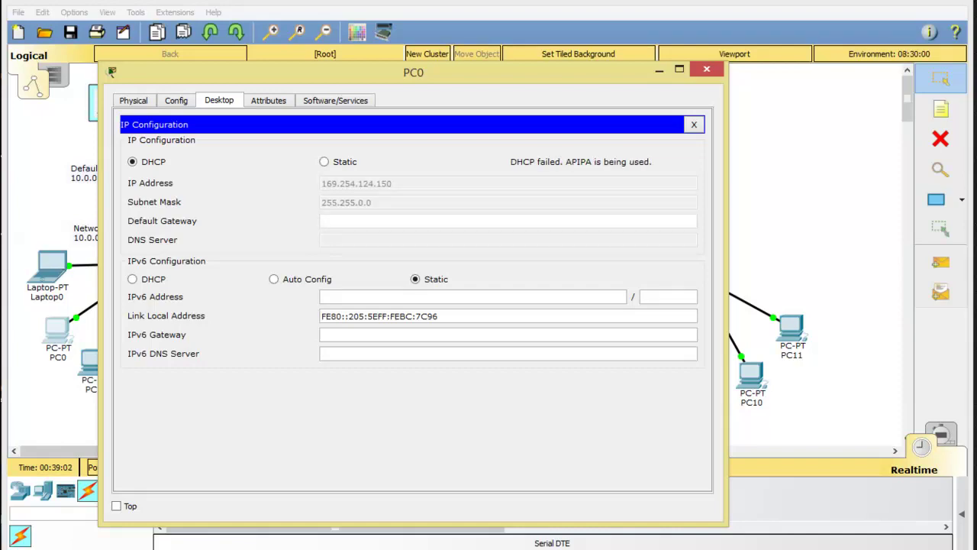
left_click(706, 70)
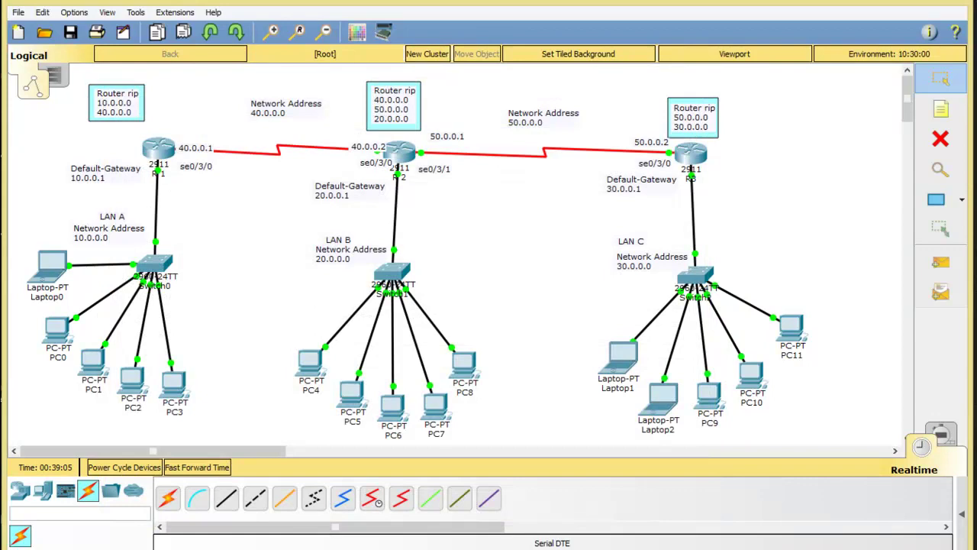
- Set PC1's IPv4 configuration to DHCP
left_click(92, 360)
left_click(219, 100)
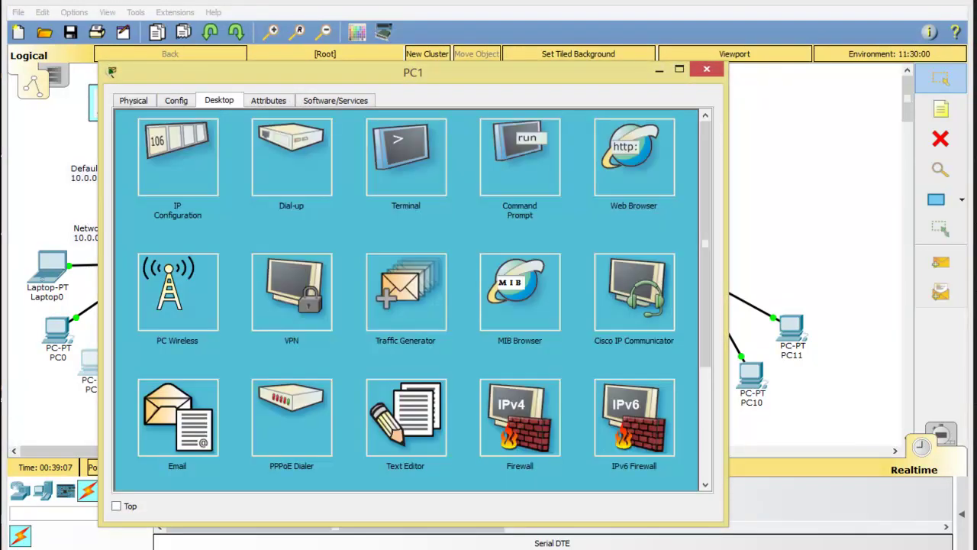
left_click(179, 153)
left_click(133, 162)
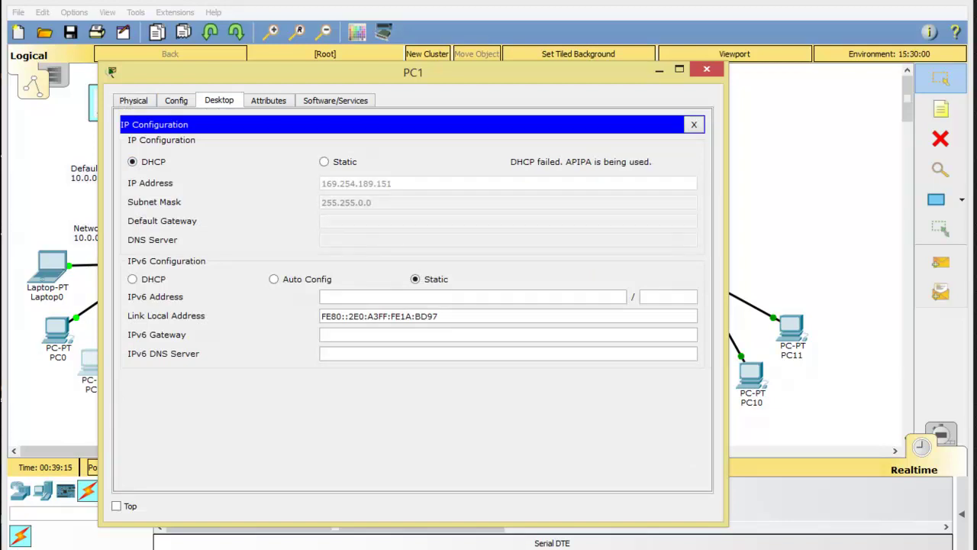
- Close PC1's window and review the DHCP pool commands in R1's command line
left_click(707, 69)
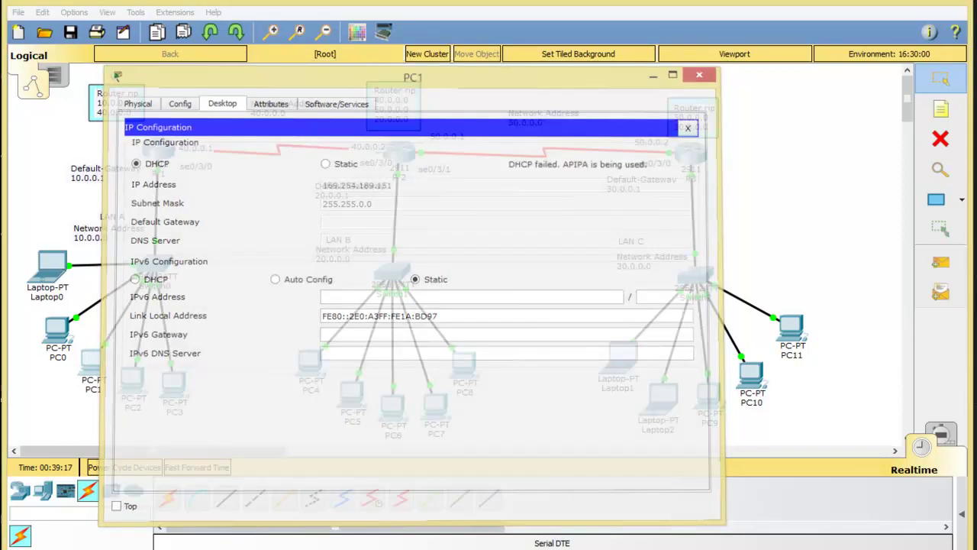
left_click(159, 148)
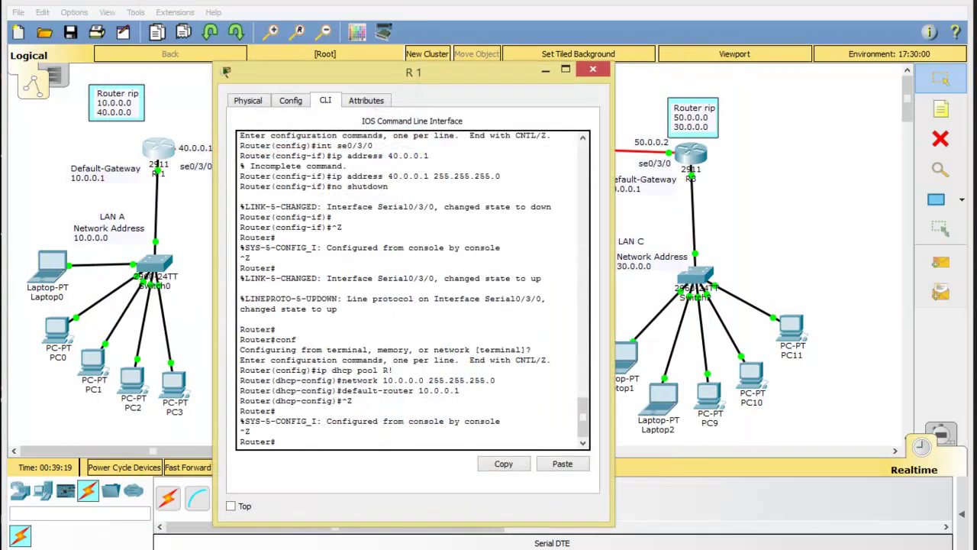
left_click_drag(226, 72, 321, 24)
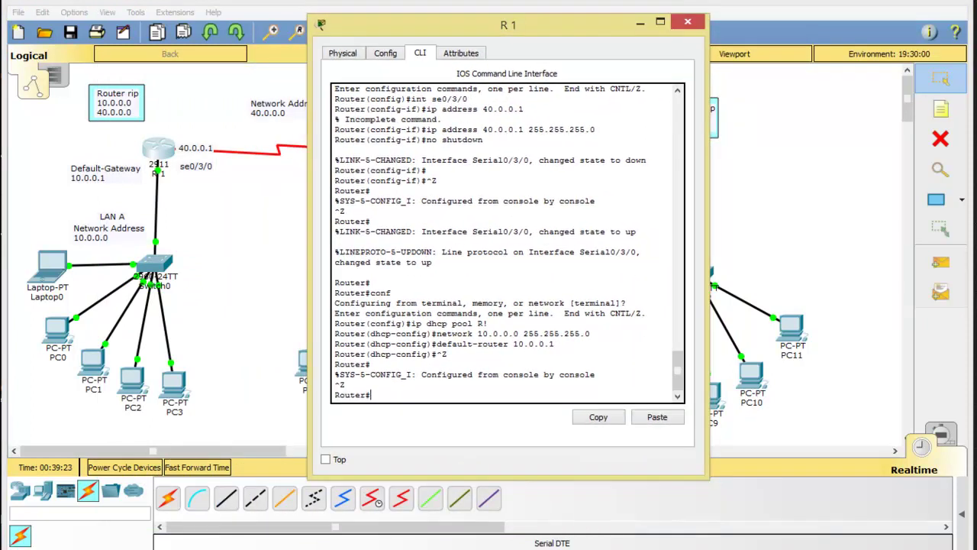
left_click_drag(489, 323, 411, 323)
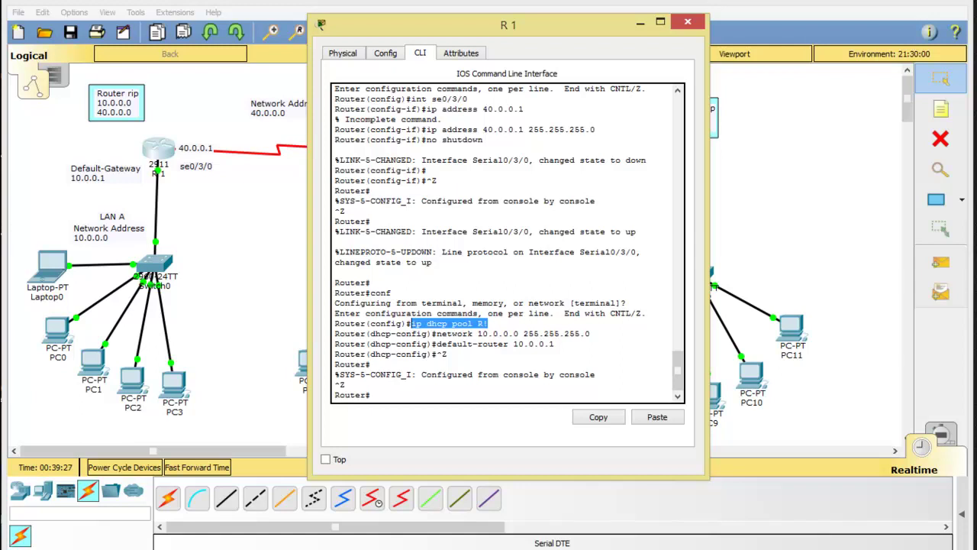
left_click_drag(467, 374, 597, 374)
left_click(598, 374)
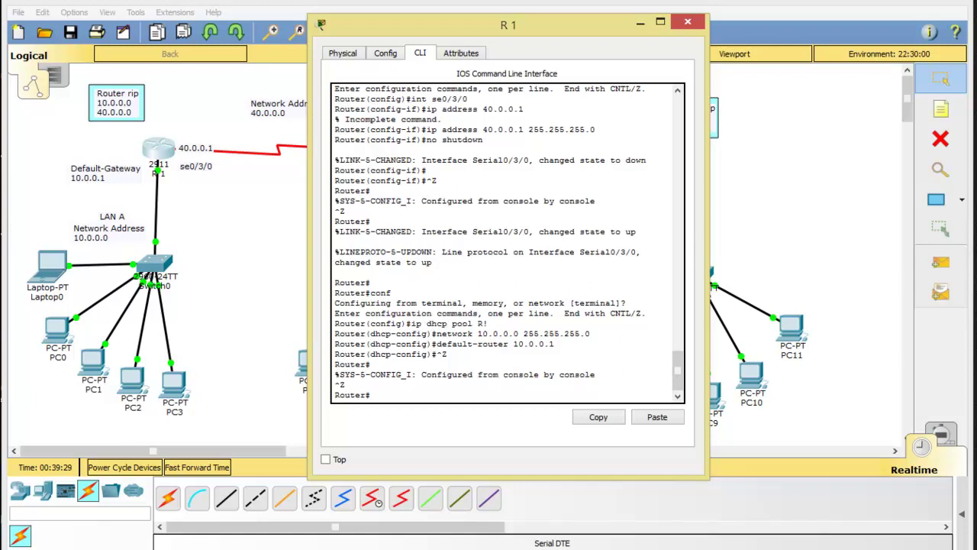
- Enter global configuration mode on R1 and try to remove the DHCP pool with "no ip dchp pool R!"
type("conf t")
key("Return")
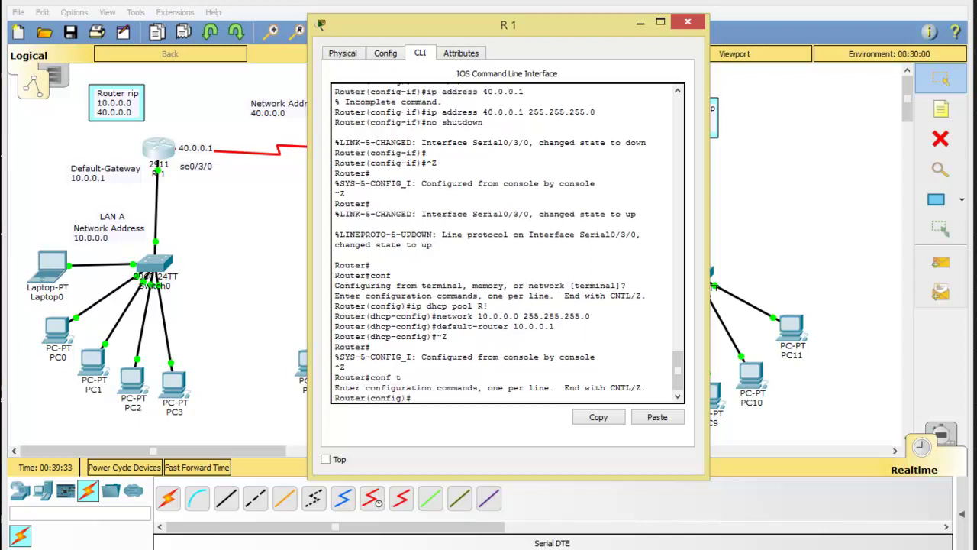
type("no ip")
type("dchp pool r")
key("BackSpace")
type("R!")
key("Return")
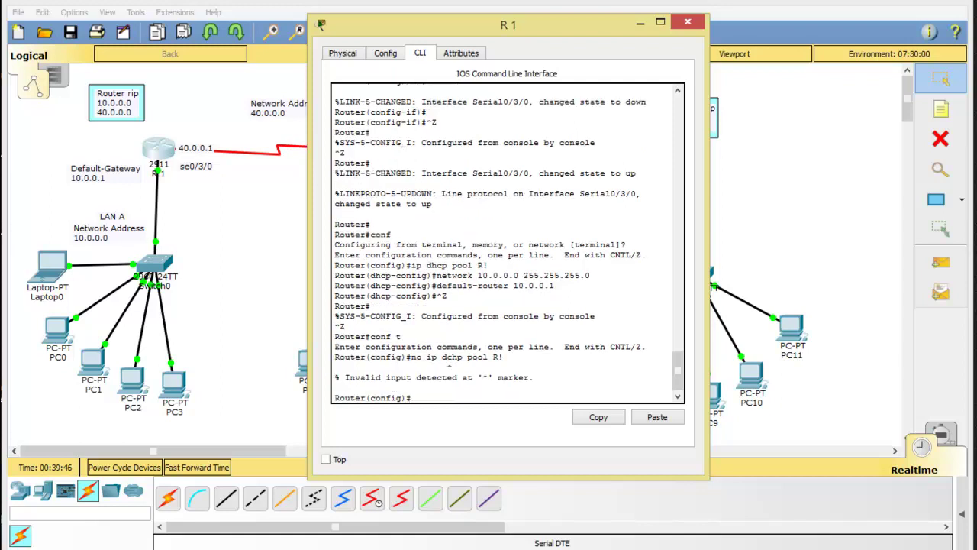
- Correct the removal command to "no ip dhcp pool R!" and run it to delete the pool
key("Up")
key("Left")
key("Left")
key("Left")
key("Left")
key("Left")
key("Left")
key("Left")
key("Left")
key("BackSpace")
key("BackSpace")
type("hc")
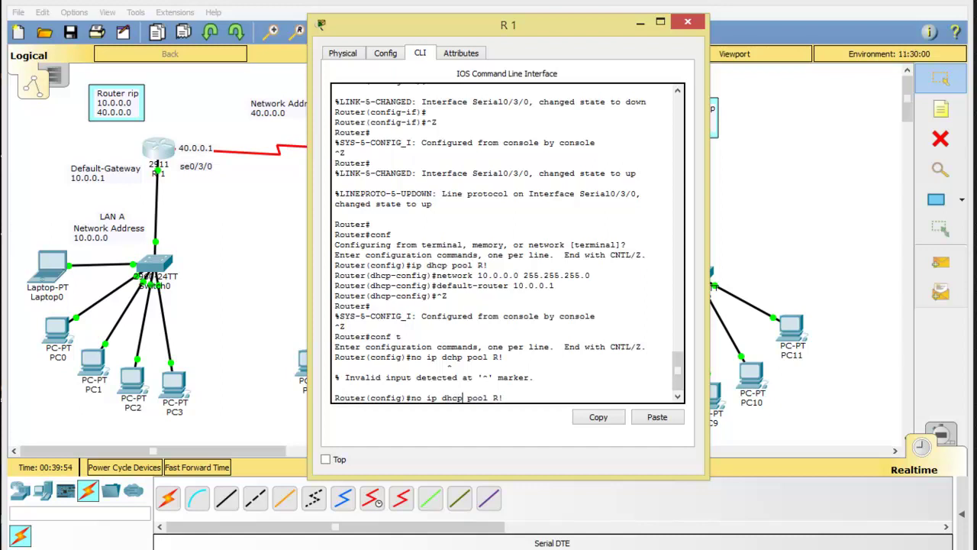
key("Right")
key("Right")
key("Right")
key("Right")
key("Right")
key("Right")
key("Right")
key("Right")
key("Right")
key("Return")
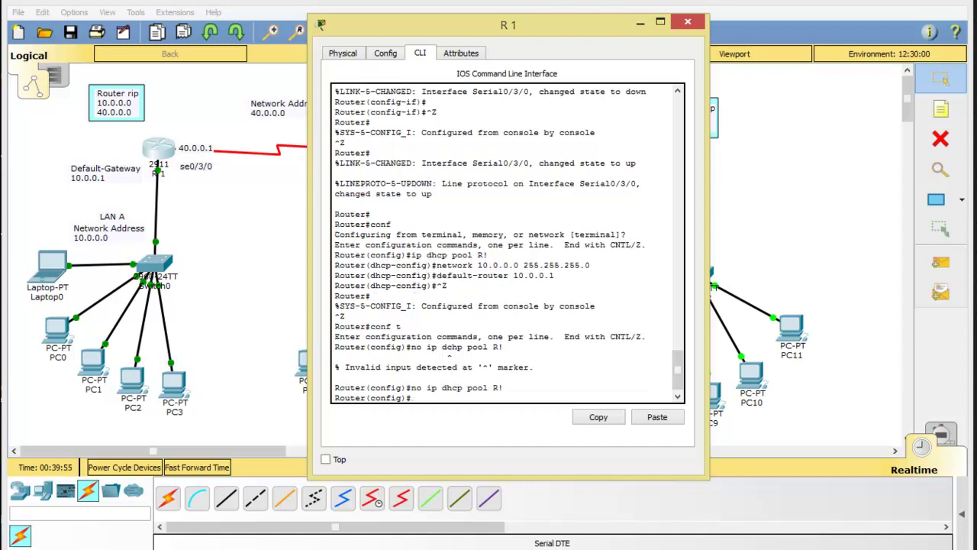
- Try to create a DHCP pool named "LAN 1" on R1
key("Up")
key("Up")
key("Up")
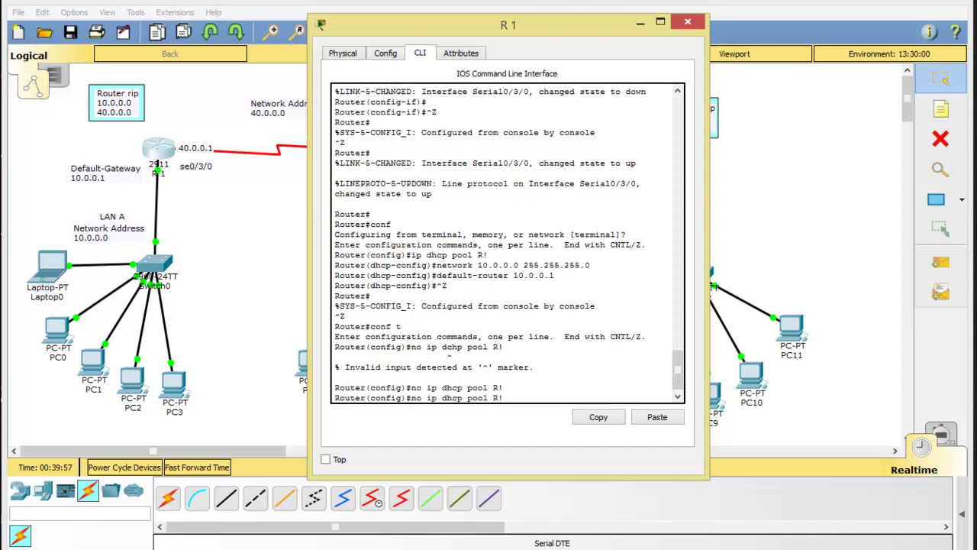
key("Up")
key("Up")
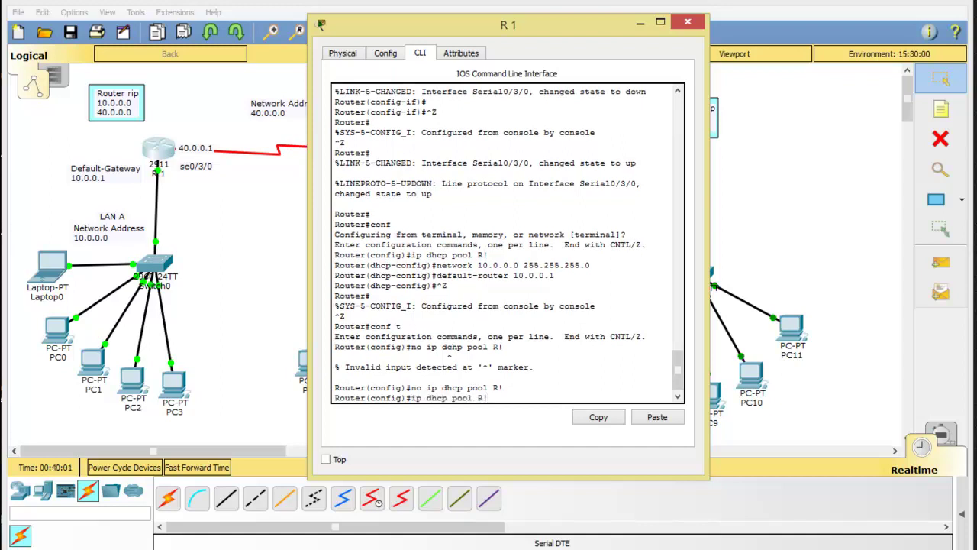
key("BackSpace")
type("ou")
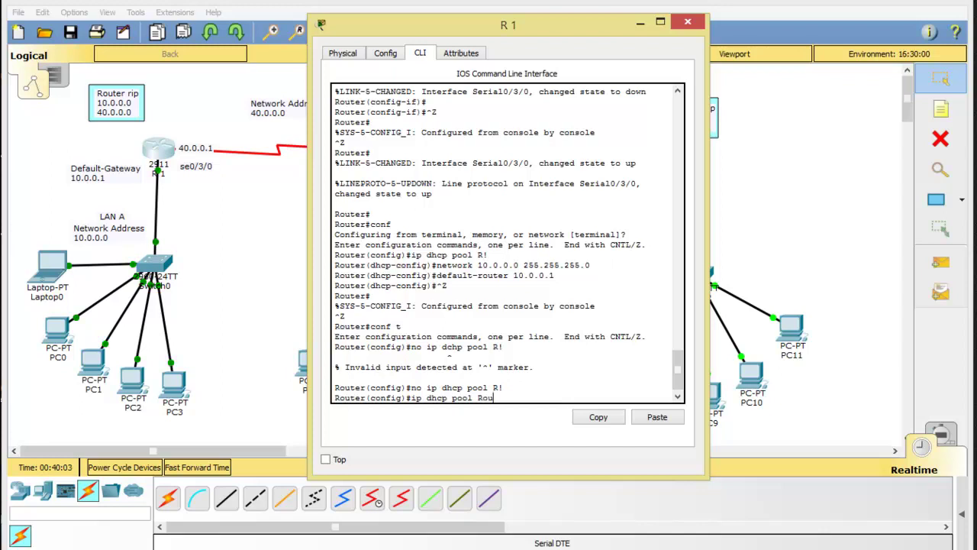
type("ter")
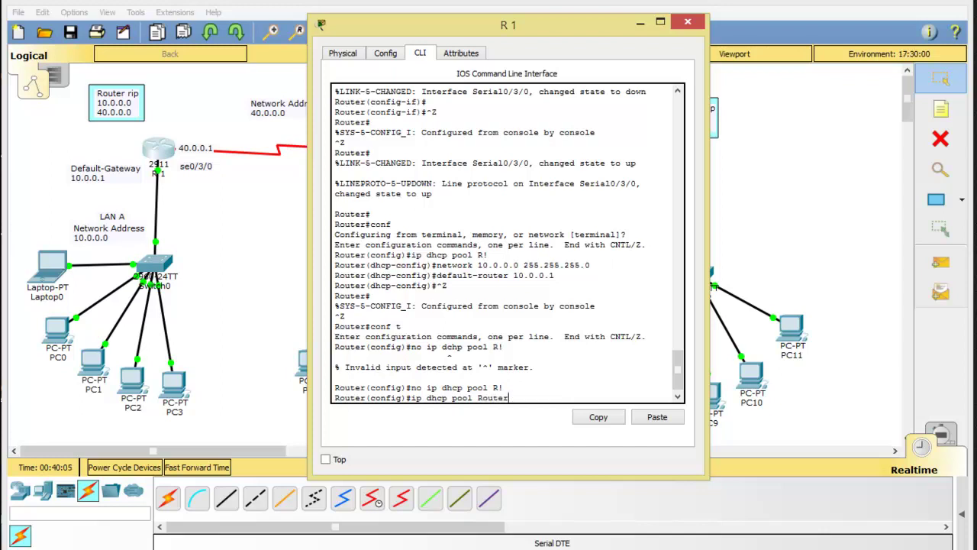
key("BackSpace")
key("BackSpace")
key("BackSpace")
key("BackSpace")
key("BackSpace")
key("BackSpace")
type("LAN 1")
key("Return")
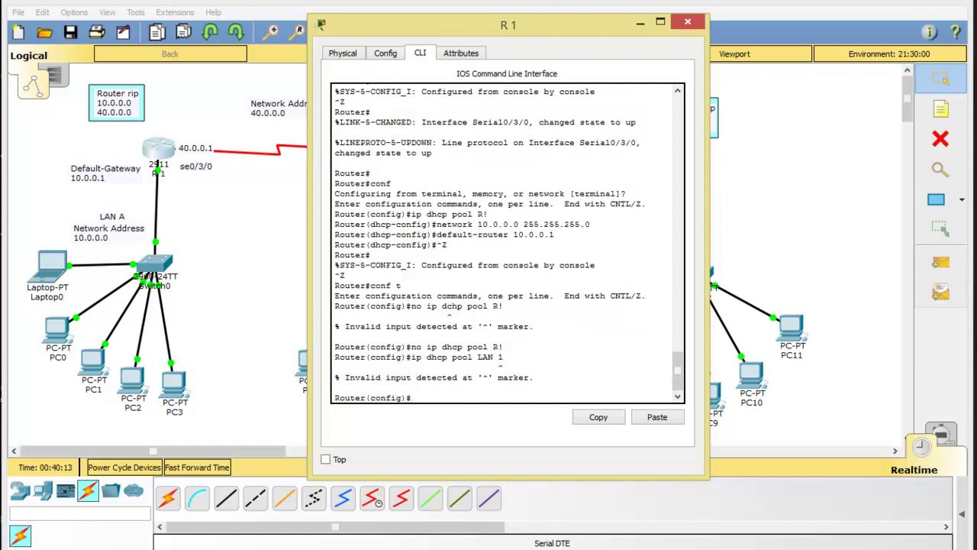
- Create a DHCP pool on R1 named LAN1, without a space in the name
key("Up")
key("BackSpace")
key("Return")
- Set the LAN1 pool's network to 10.0.0.0 with mask 255.255.255.0
key("Up")
key("Up")
key("Up")
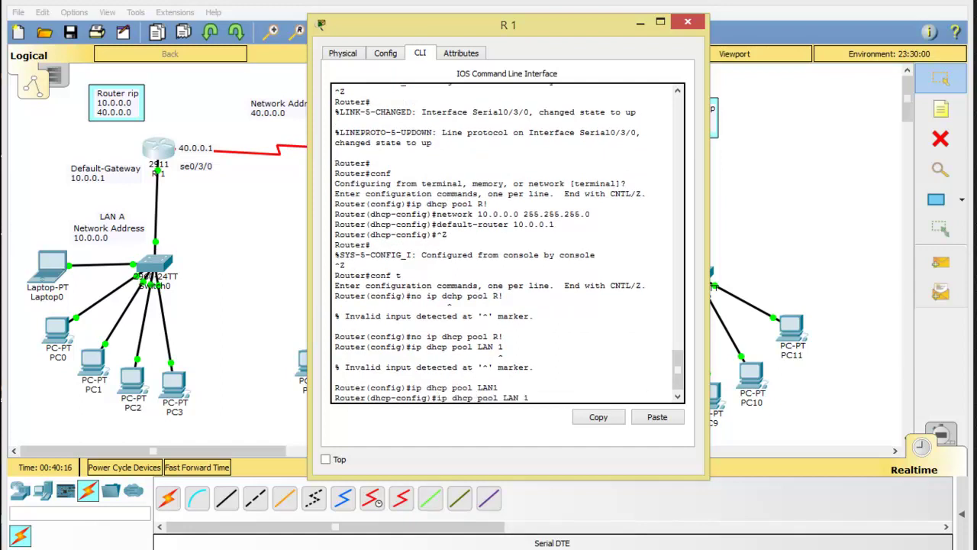
key("Up")
key("Up")
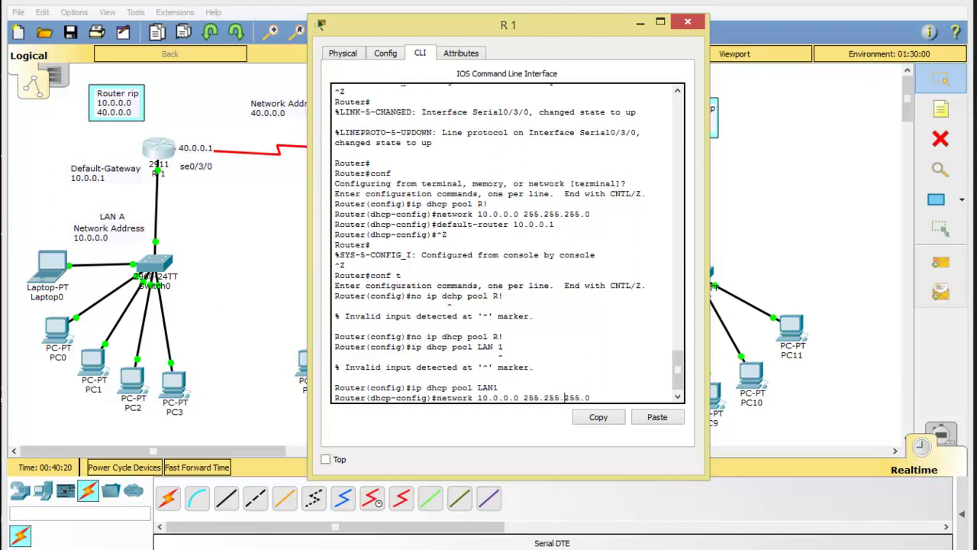
key("Left")
key("Left")
key("Left")
key("Left")
key("Left")
key("Left")
key("Left")
key("Left")
key("Left")
key("Left")
key("Left")
key("Left")
key("Left")
key("Left")
key("Left")
key("Left")
key("Left")
key("Left")
key("Left")
key("Left")
key("Right")
key("Right")
key("Right")
key("Right")
key("Right")
key("Right")
key("Right")
key("Right")
key("Right")
key("Right")
key("Right")
key("Right")
key("Right")
key("Right")
key("Right")
key("Right")
key("Right")
key("Right")
key("Right")
key("Right")
key("Return")
- Set the LAN1 pool's default router to 10.0.0.1 and leave configuration mode
key("Up")
key("Up")
key("Up")
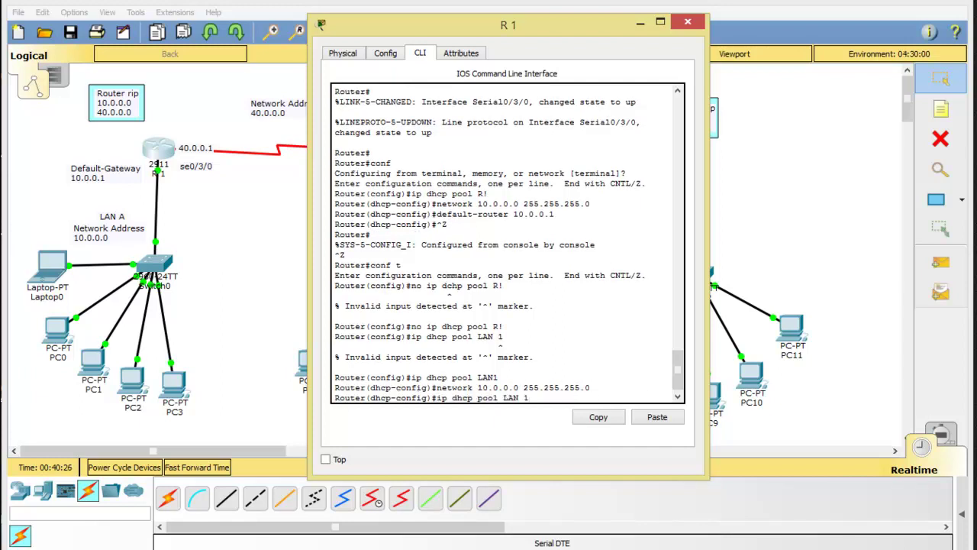
key("Up")
key("Up")
key("Up")
key("Up")
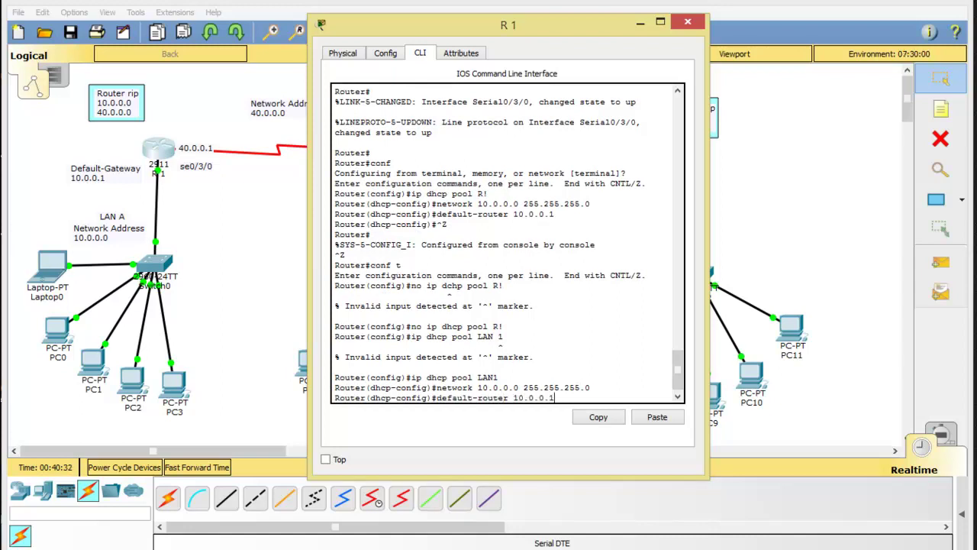
key("Return")
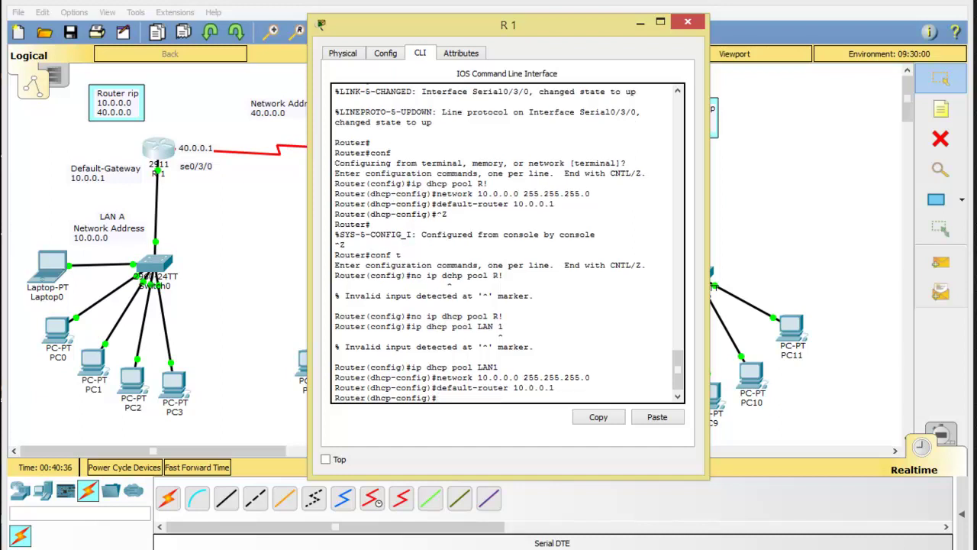
key("ctrl+z")
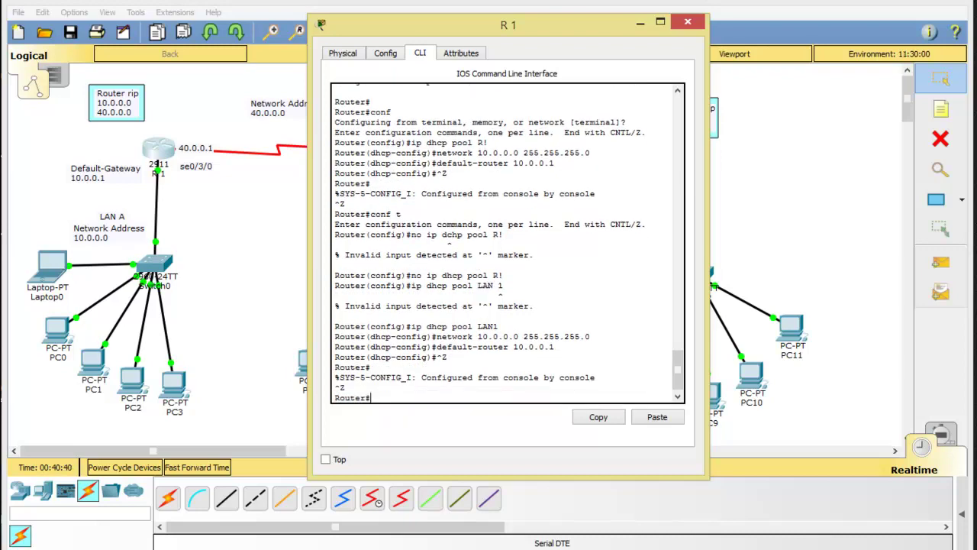
- Check the settings of R1's GigabitEthernet0/1 and GigabitEthernet0/0 interfaces, and close the router's window
left_click(688, 21)
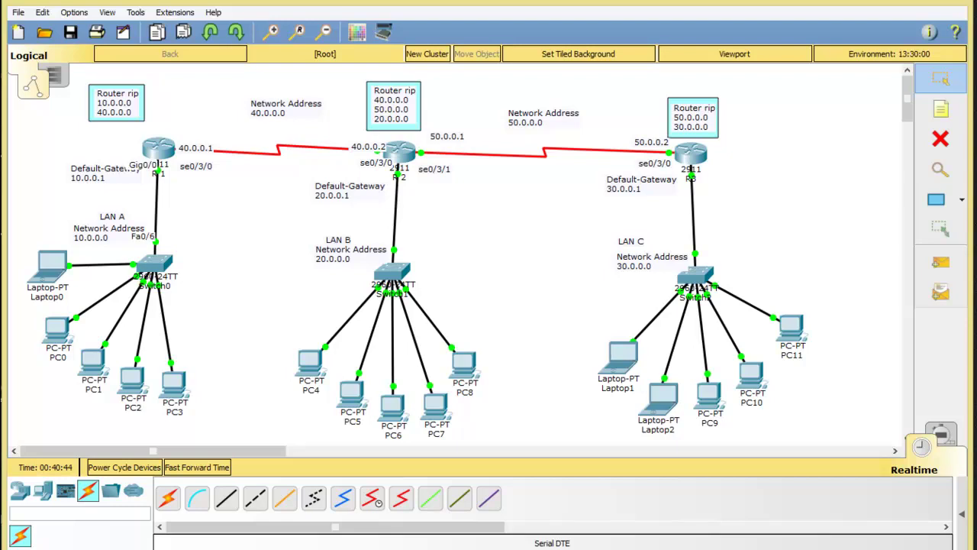
left_click(158, 149)
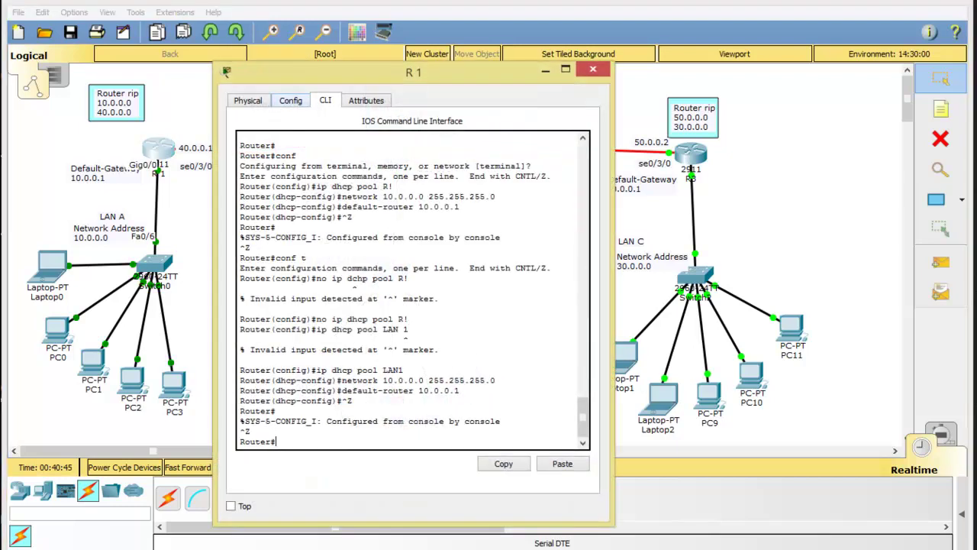
left_click(290, 101)
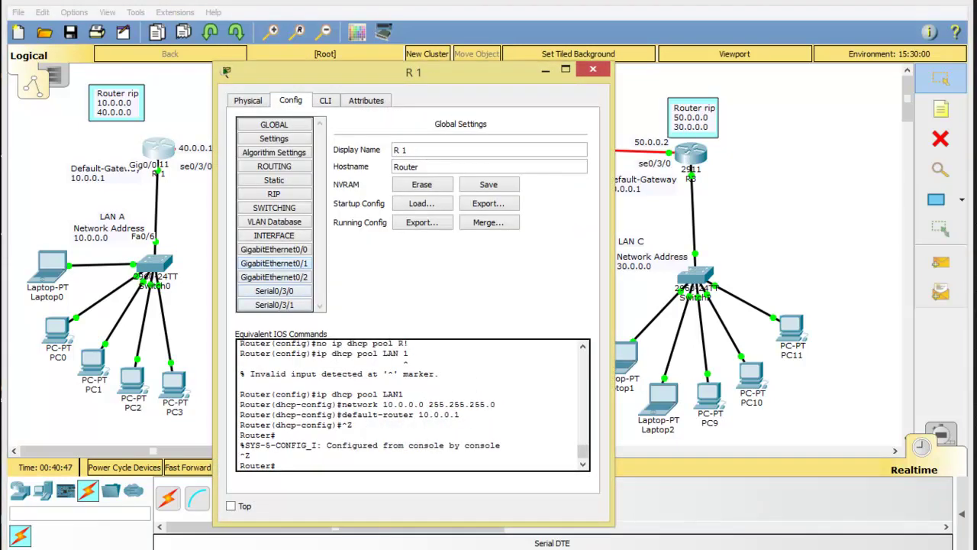
left_click(274, 263)
left_click(274, 249)
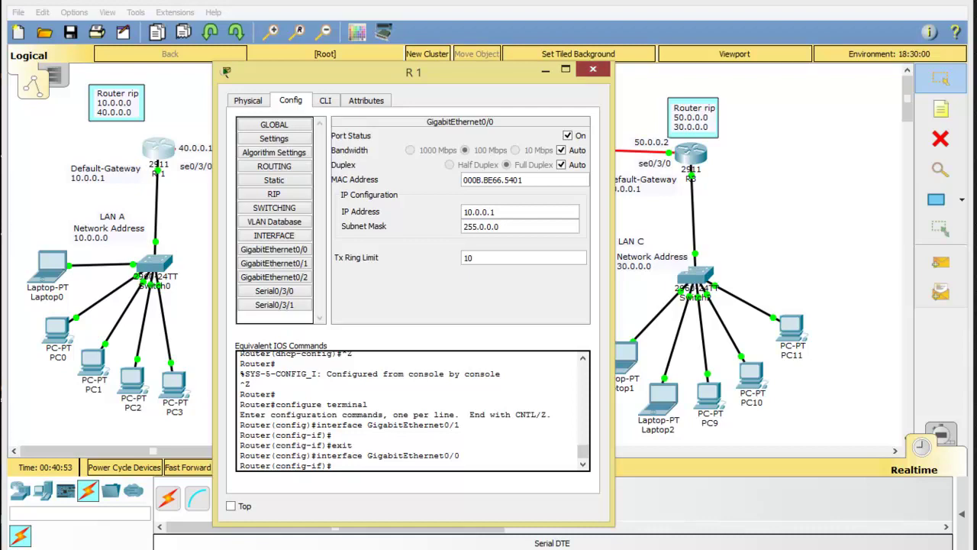
left_click(592, 70)
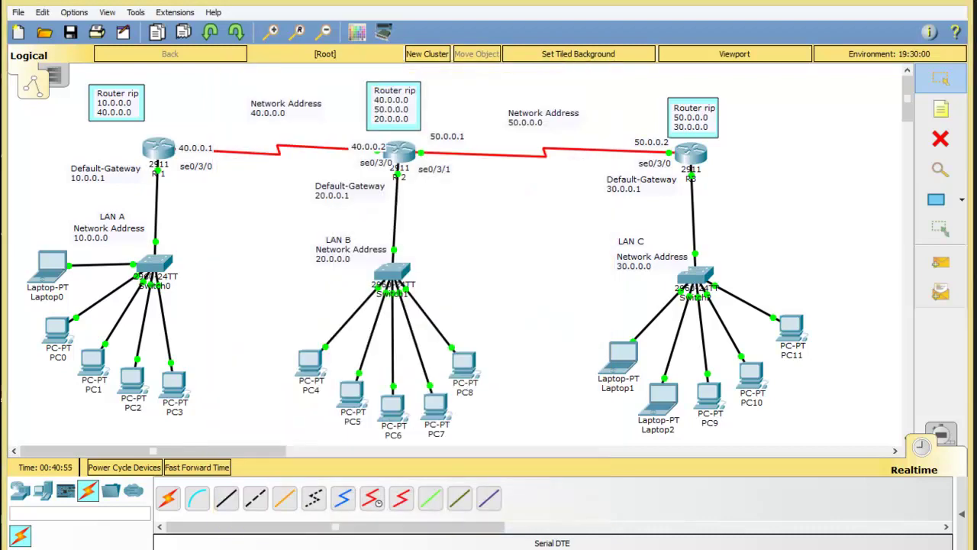
- Request a new DHCP address on PC0 by switching its IPv4 configuration to Static and back to DHCP, and close its window
left_click(57, 330)
left_click(181, 151)
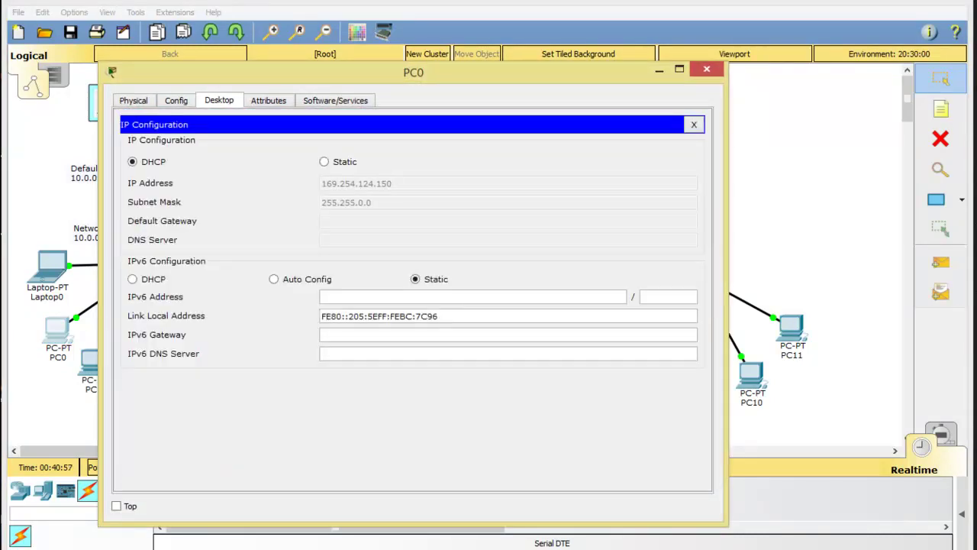
left_click(324, 161)
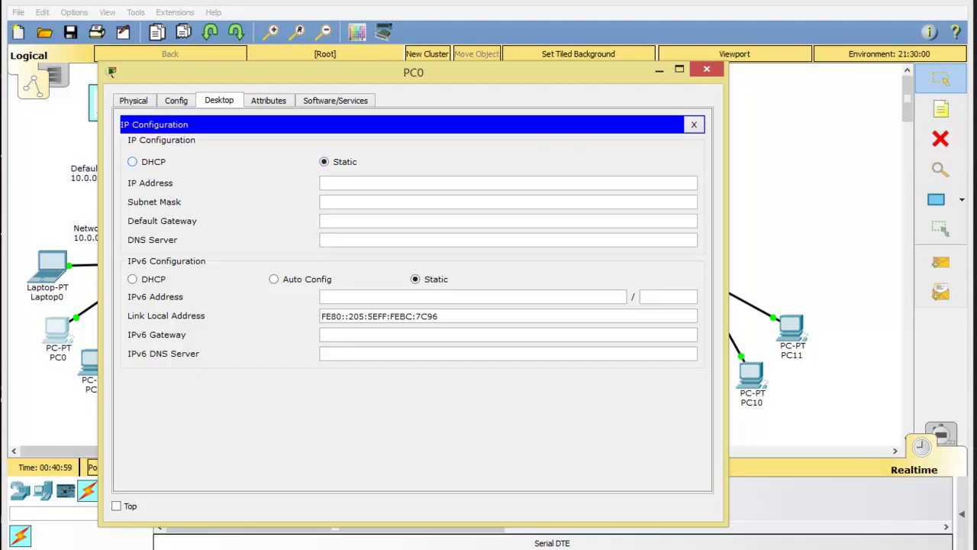
left_click(133, 161)
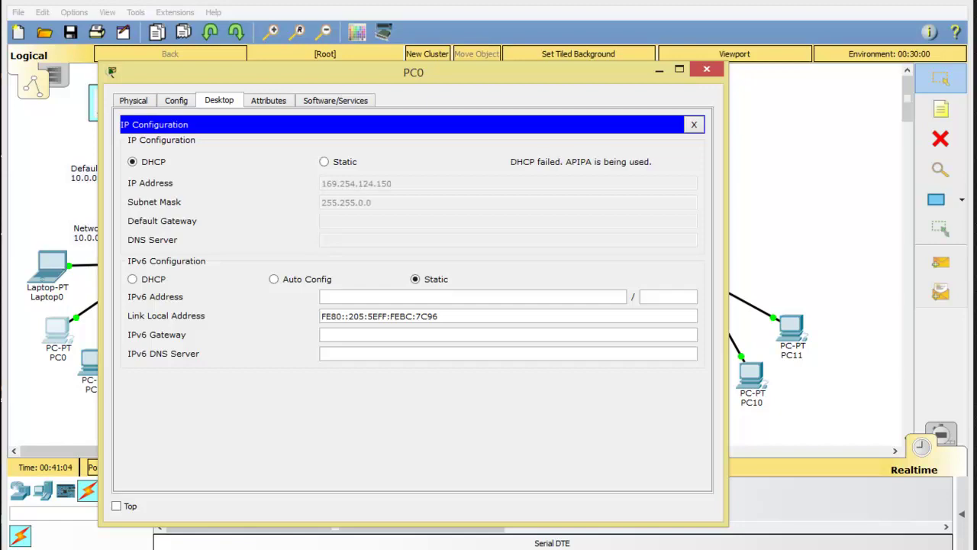
left_click(706, 68)
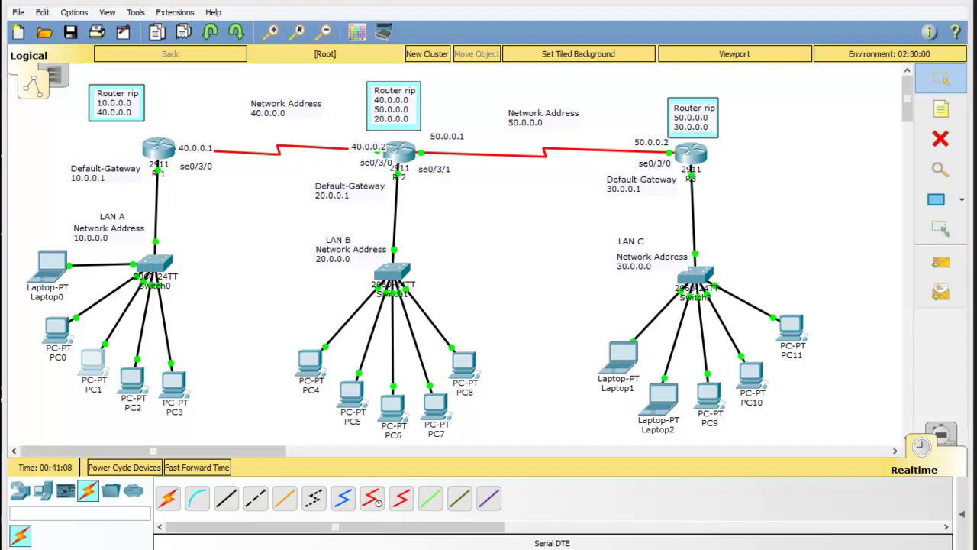
- Switch PC1's IPv4 configuration to Static and back to DHCP to request an address again, and close its window
left_click(92, 360)
left_click(179, 145)
left_click(324, 161)
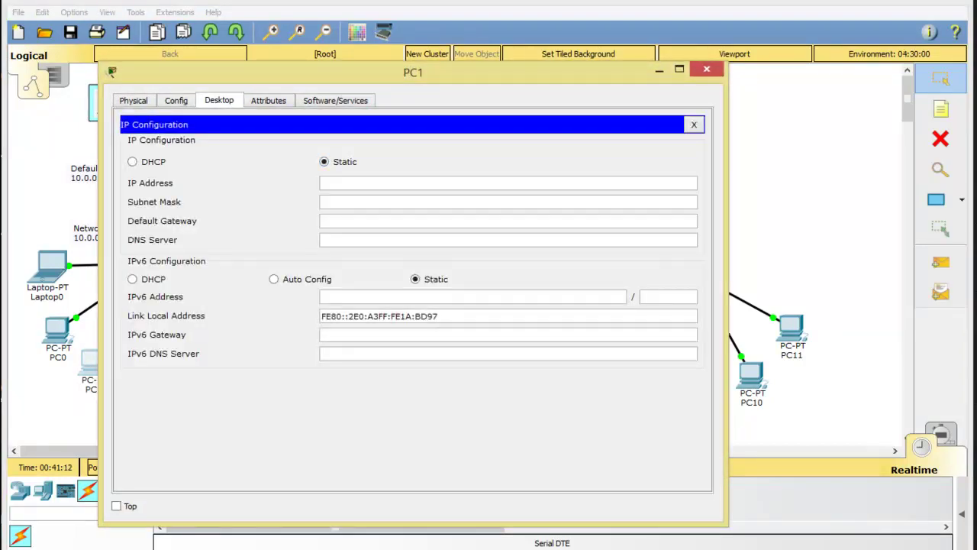
left_click(132, 161)
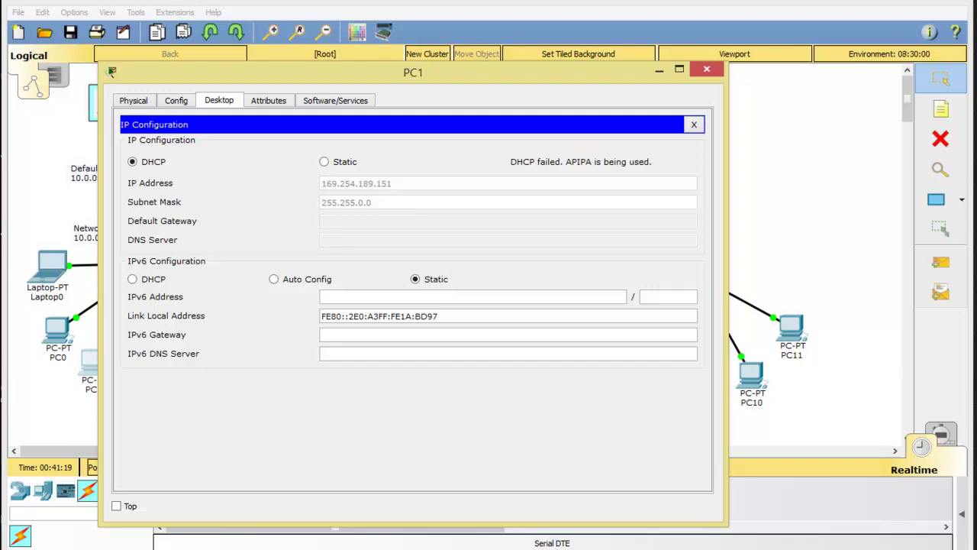
left_click(707, 69)
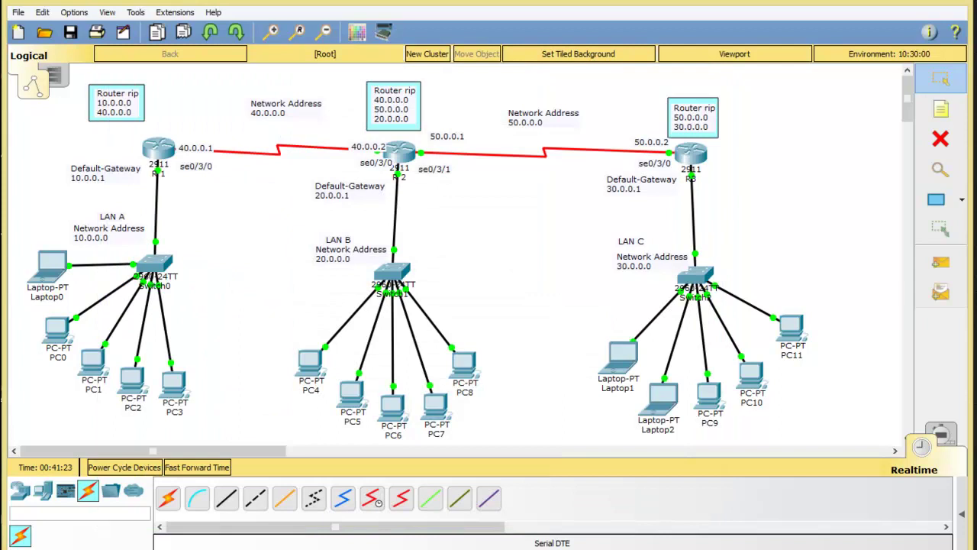
- Try to remove a DHCP pool from R1's command line with "no dhcp pool R1"
mouse_move(158, 163)
left_click(158, 149)
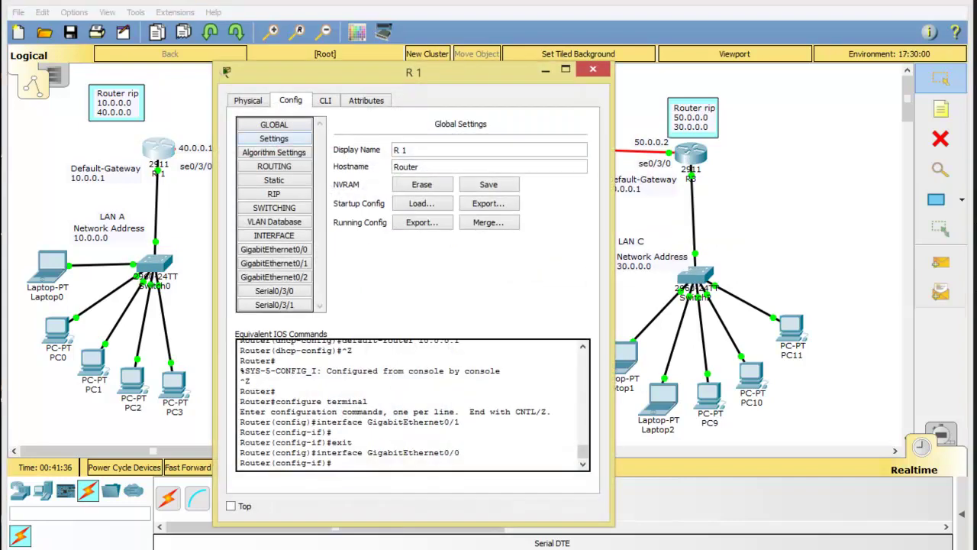
left_click(326, 100)
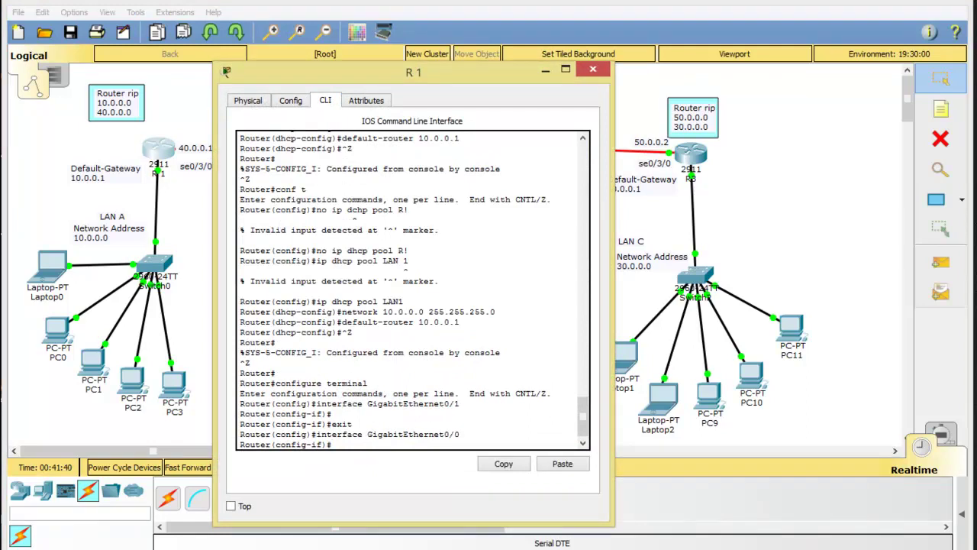
type("no dhcp pool R1")
key("Return")
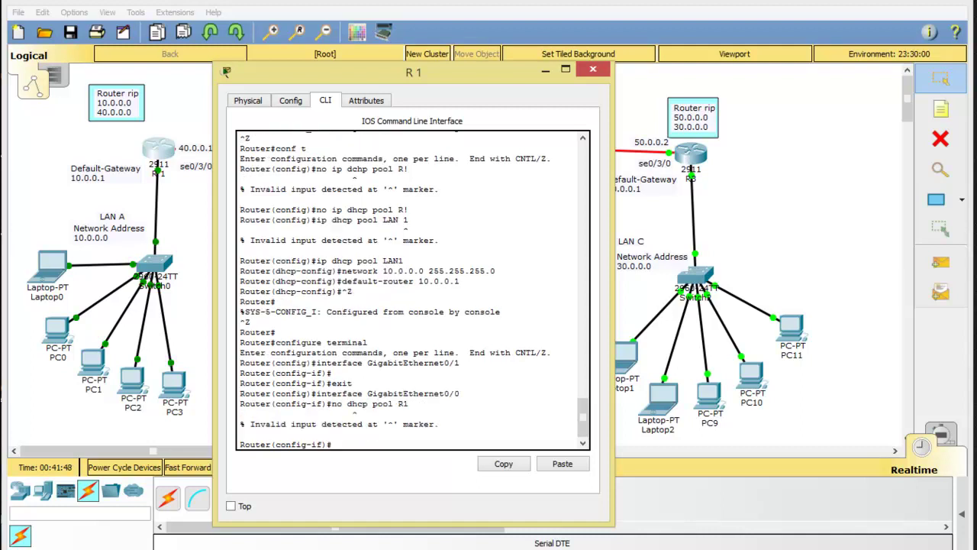
- Remove the old DHCP pool from R1 with the corrected command "no ip dhcp pool R1"
key("Up")
key("Left")
key("Left")
key("Left")
key("Left")
key("Left")
key("Left")
key("Left")
key("Left")
key("Left")
key("Left")
key("Left")
key("Left")
key("Left")
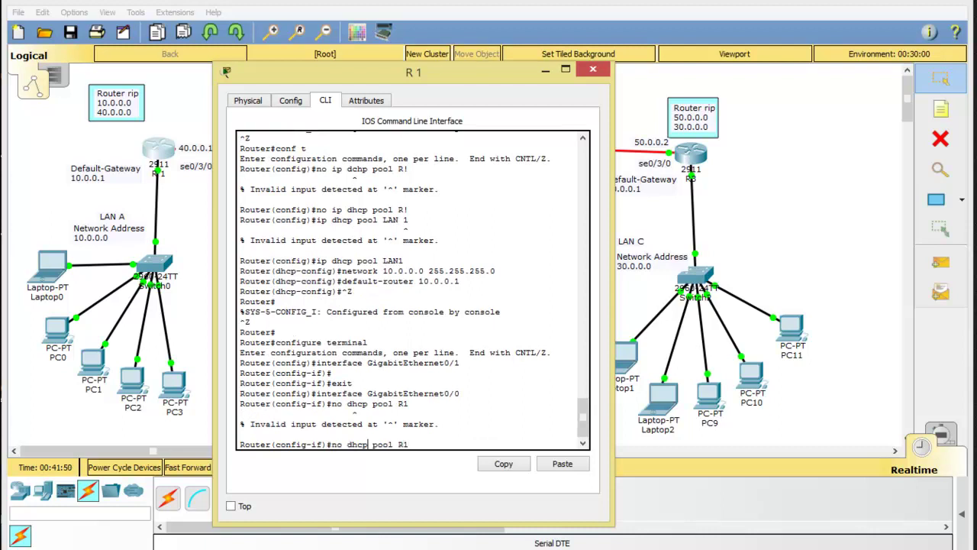
type("ip")
key("Return")
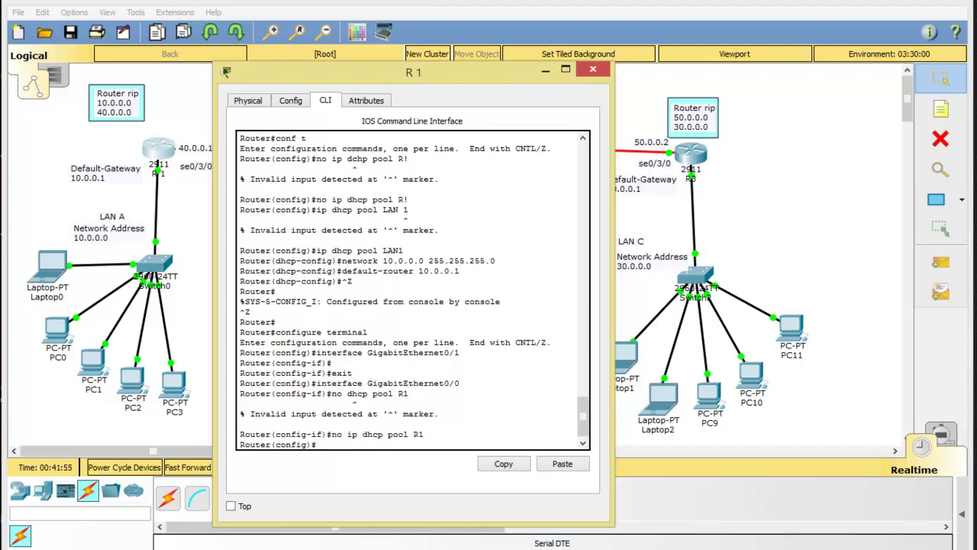
key("Up")
key("Up")
key("BackSpace")
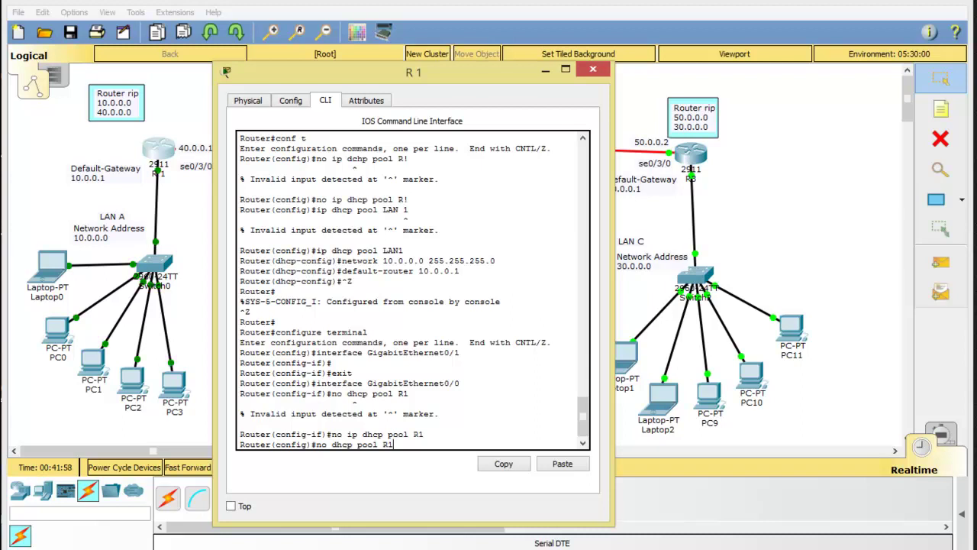
key("BackSpace")
key("BackSpace")
key("BackSpace")
key("BackSpace")
key("BackSpace")
key("BackSpace")
key("BackSpace")
key("BackSpace")
key("BackSpace")
key("BackSpace")
key("BackSpace")
key("BackSpace")
key("BackSpace")
key("BackSpace")
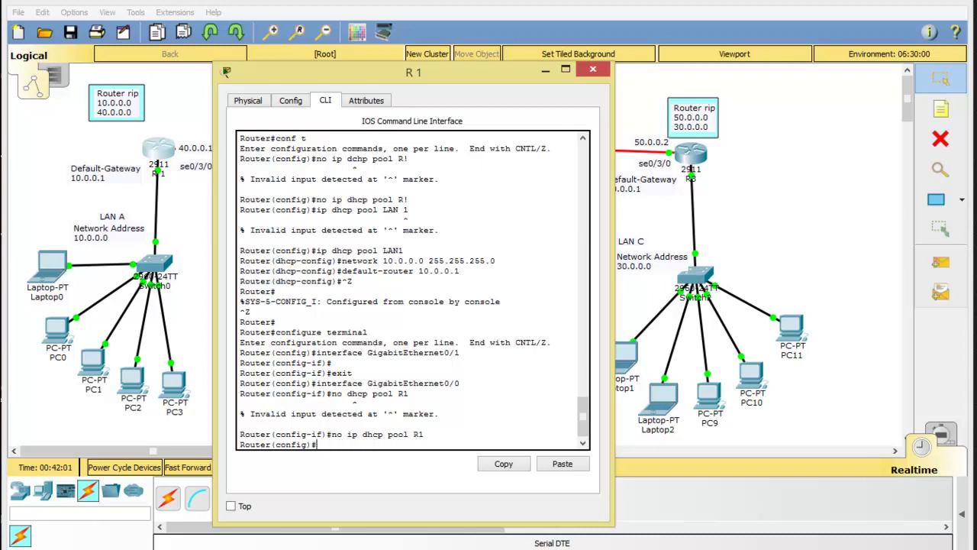
- Leave R1's configuration mode and move the old output out of view with blank prompt lines
key("ctrl+z")
key("Return")
key("Return")
key("Return")
key("Return")
key("Return")
key("Return")
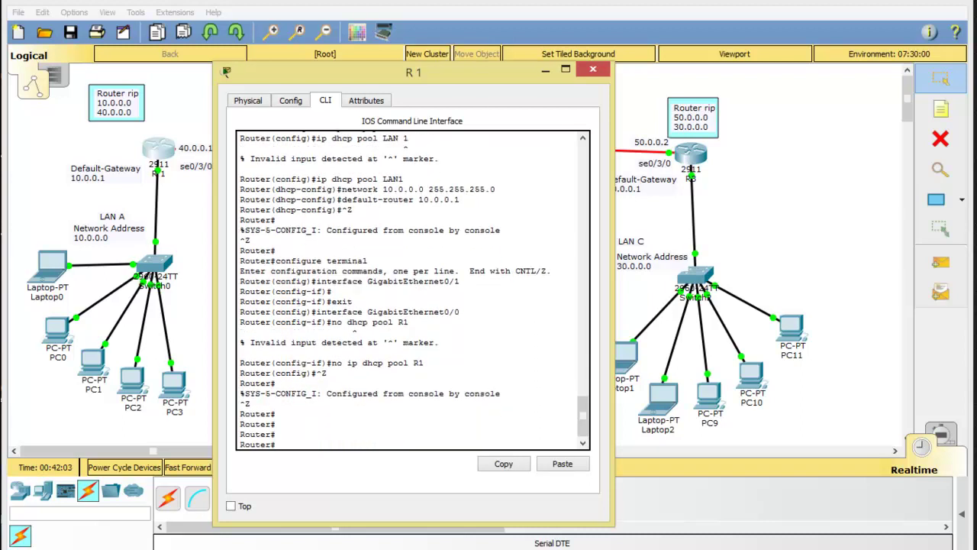
key("Return")
key("Return")
key("Return")
key("Return")
key("Return")
key("Return")
key("Return")
key("Return")
key("Return")
key("Return")
key("Return")
key("Return")
key("Return")
key("Return")
key("Return")
key("Return")
key("Return")
key("Return")
key("Return")
key("Return")
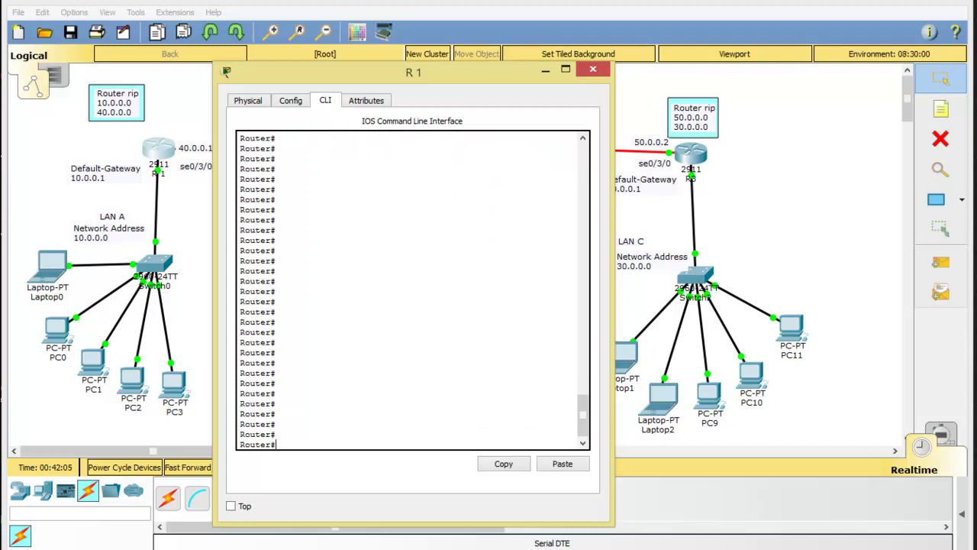
- Enter R1's global configuration mode with "conf t" and create a DHCP pool named LANA
type("conf")
type(" t")
key("Return")
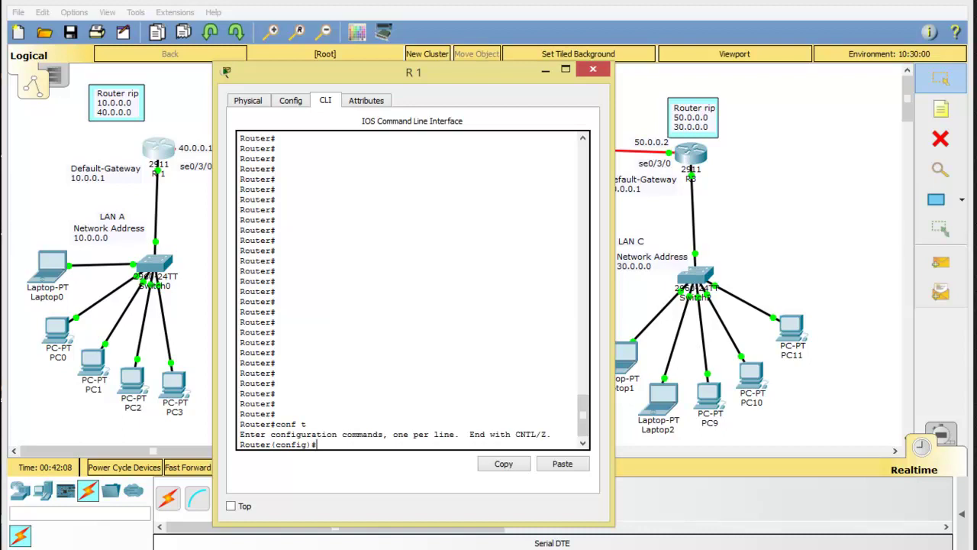
type("i")
type("p dh")
type("c")
type("p pool")
type("LAMA")
key("BackSpace")
key("BackSpace")
type("NA")
key("Return")
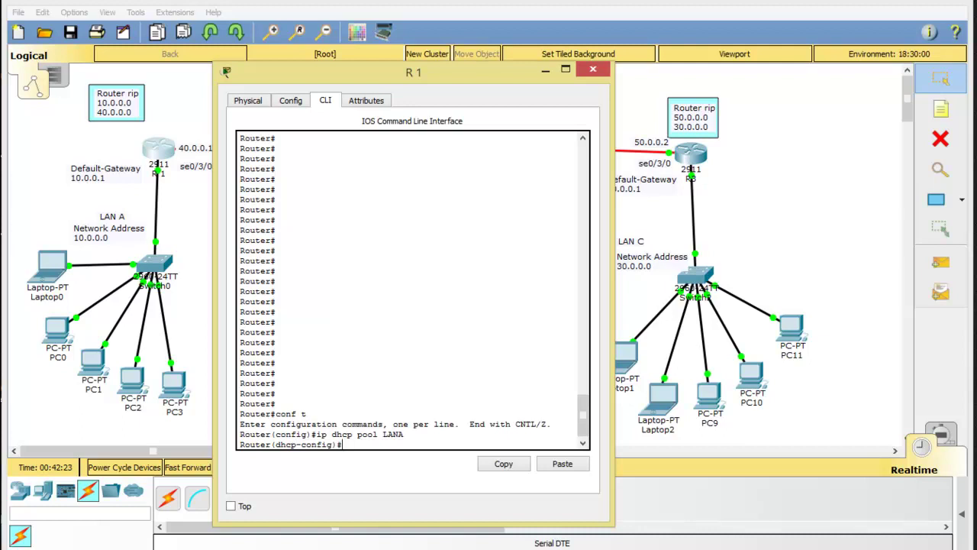
- Set the LANA pool's network to 10.0.0.0 255.0.0.0 and its default router to 10.0.0.1, and leave configuration mode
type("Network 10.0.0.0 255.0.0.0")
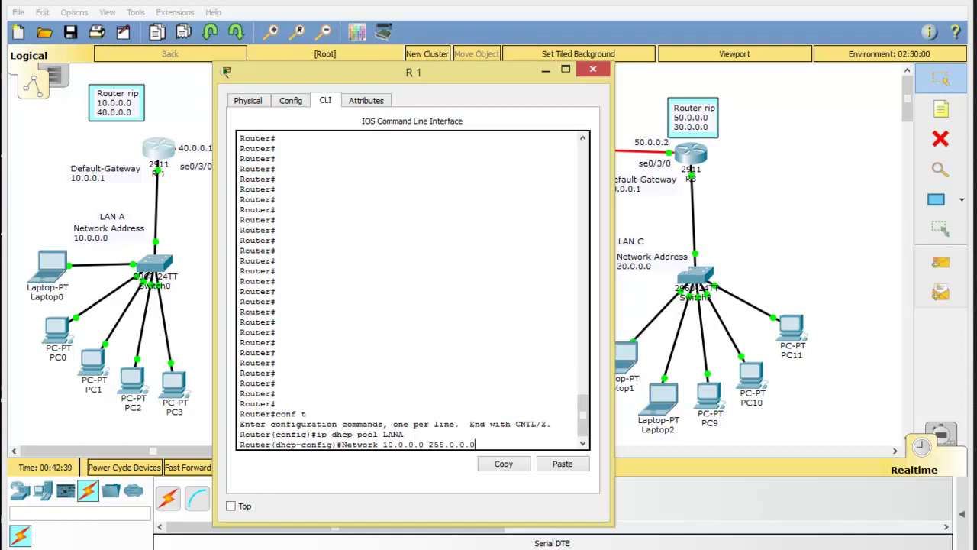
key("Return")
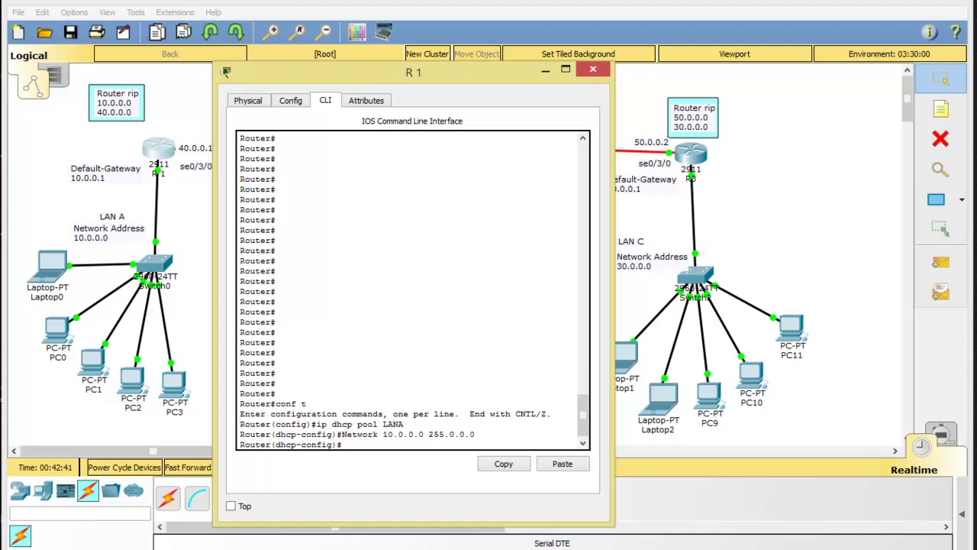
type("default-r")
type("outer 10.0.0.1")
key("Return")
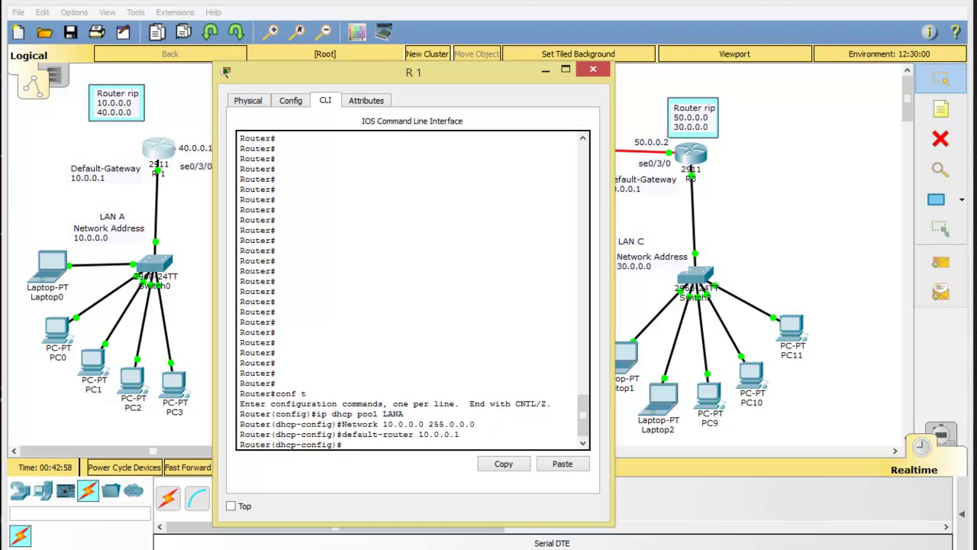
key("ctrl+z")
key("ctrl+z")
- Save R1's running configuration to the startup configuration with "copy run start" and close the router's window
type("c")
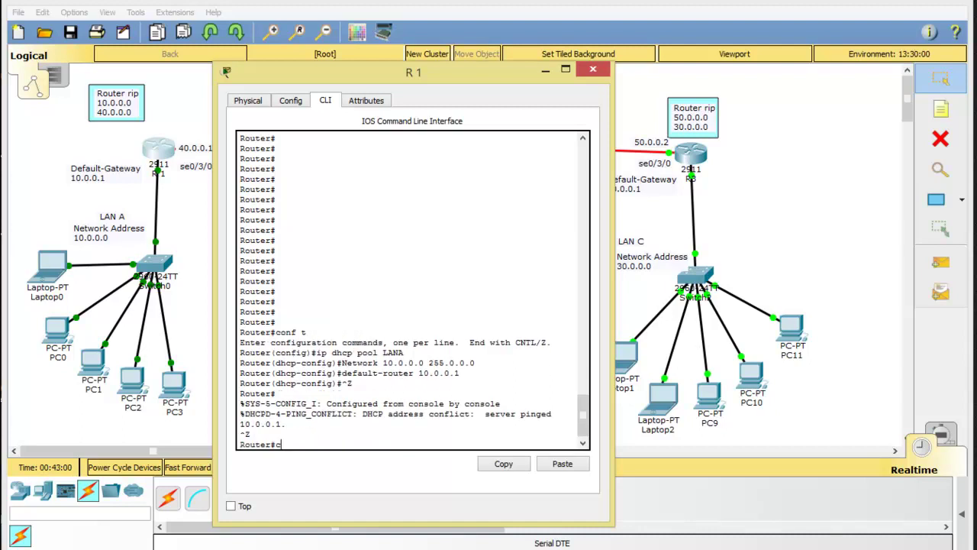
type("opy")
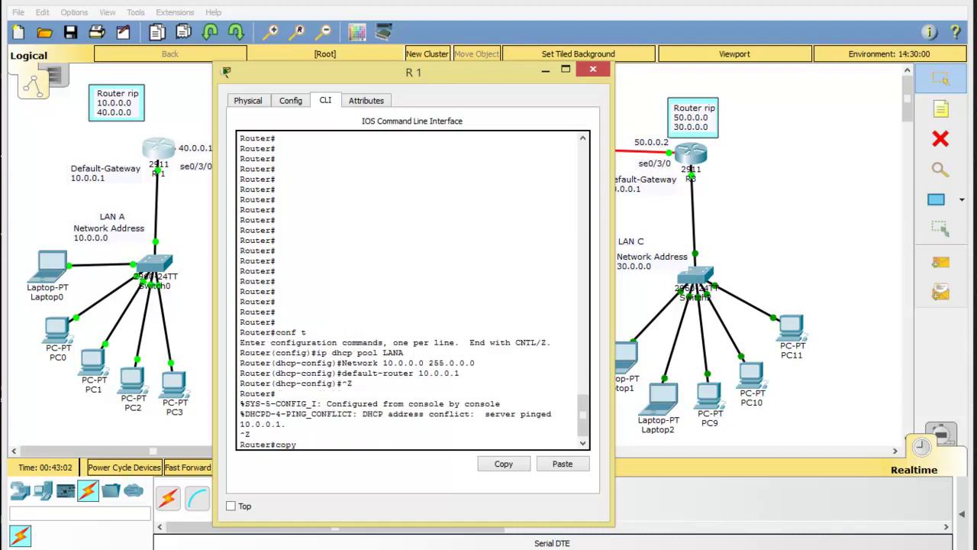
type(" run star")
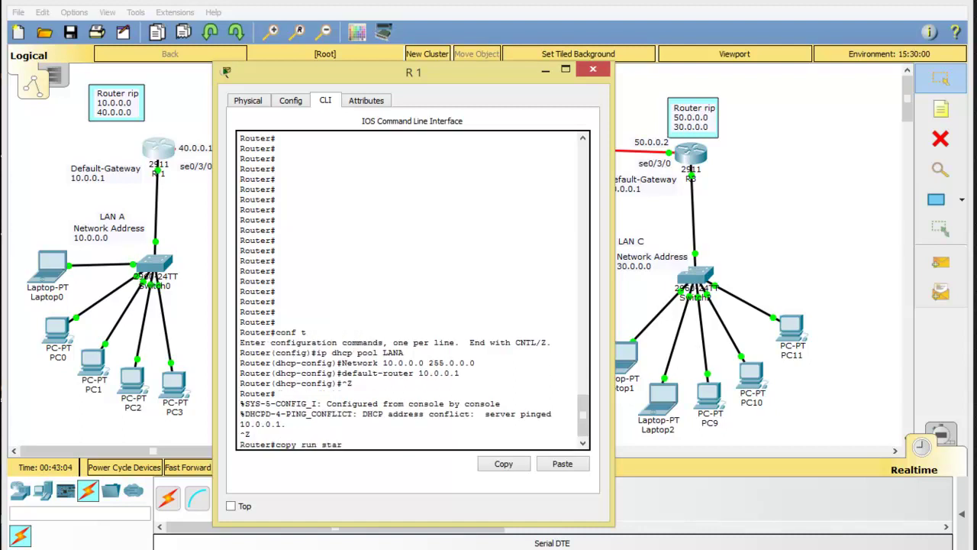
type("t")
key("Return")
key("Return")
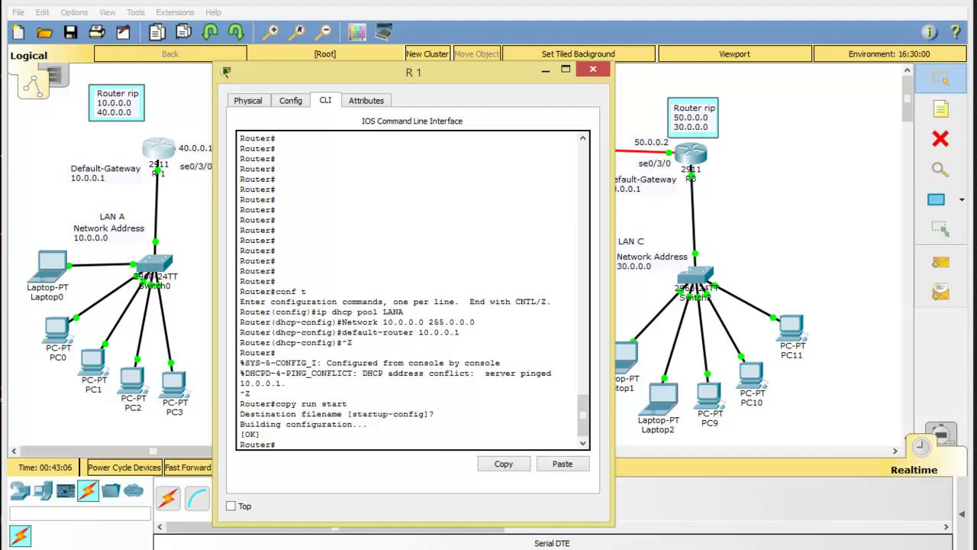
key("Return")
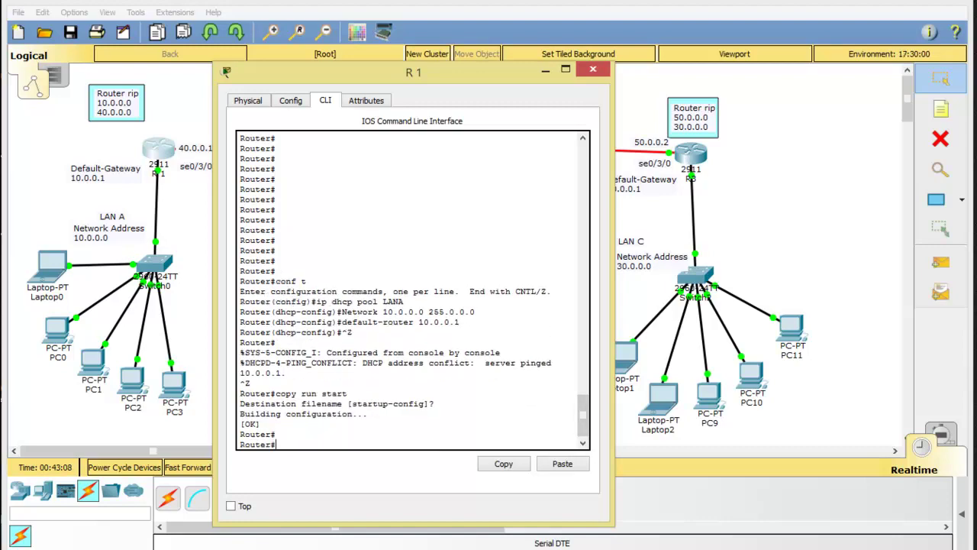
key("alt+F4")
- Switch PC2's IPv4 configuration to DHCP to request an address, and close its window
left_click(132, 378)
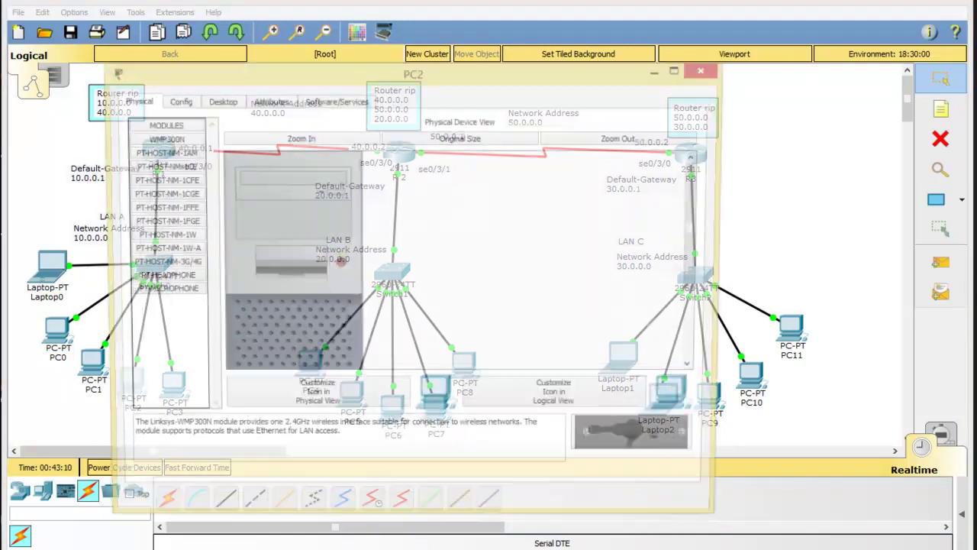
left_click(220, 100)
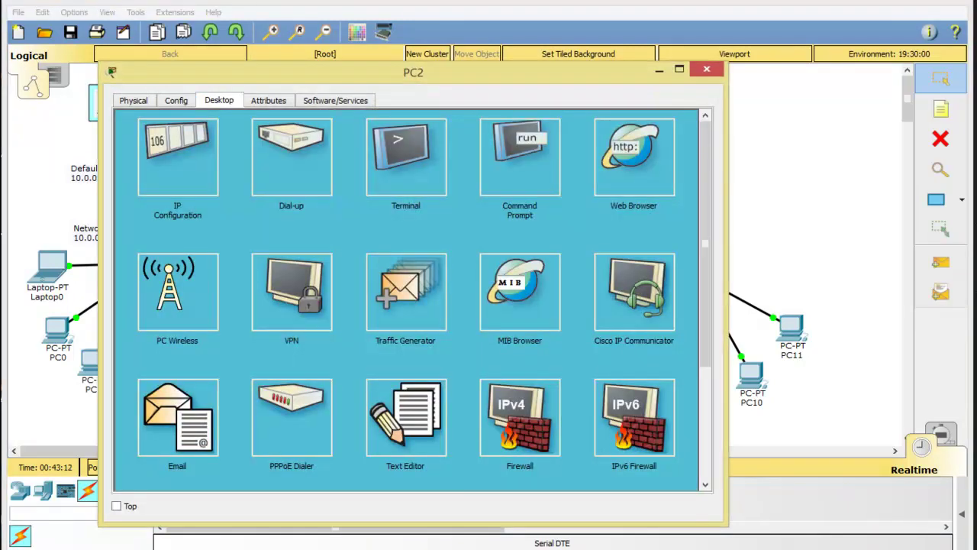
left_click(176, 145)
left_click(132, 161)
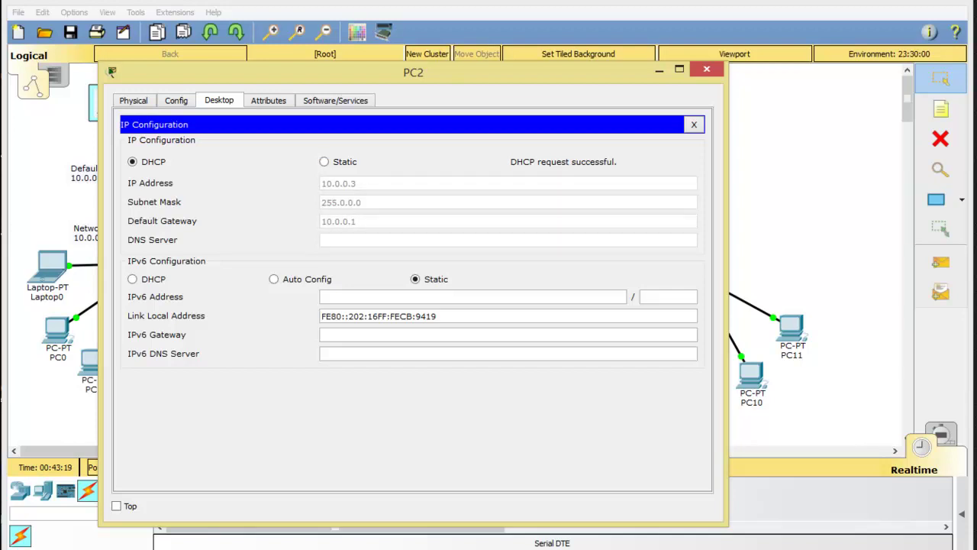
left_click(707, 70)
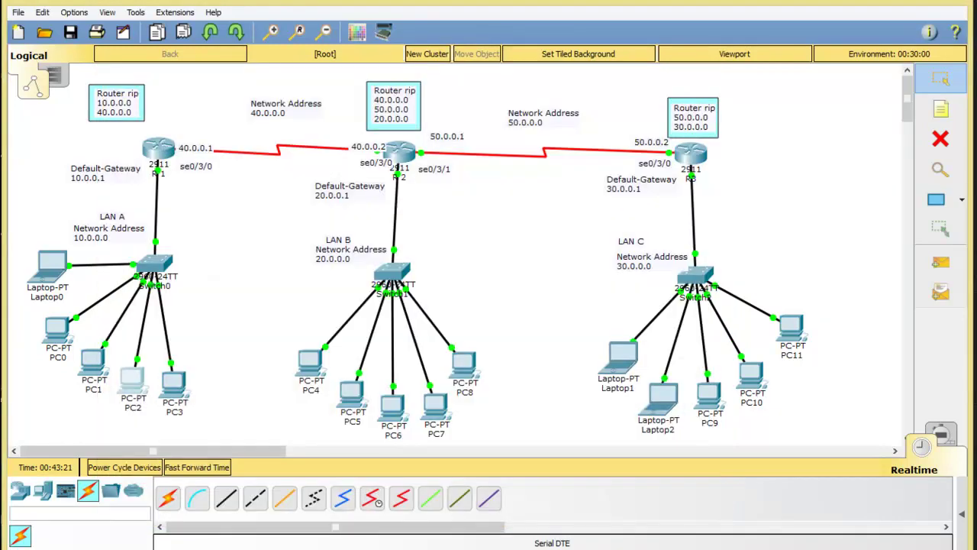
- Open R2's command line, move the old output away with blank prompt lines, and enter global configuration mode
left_click(399, 152)
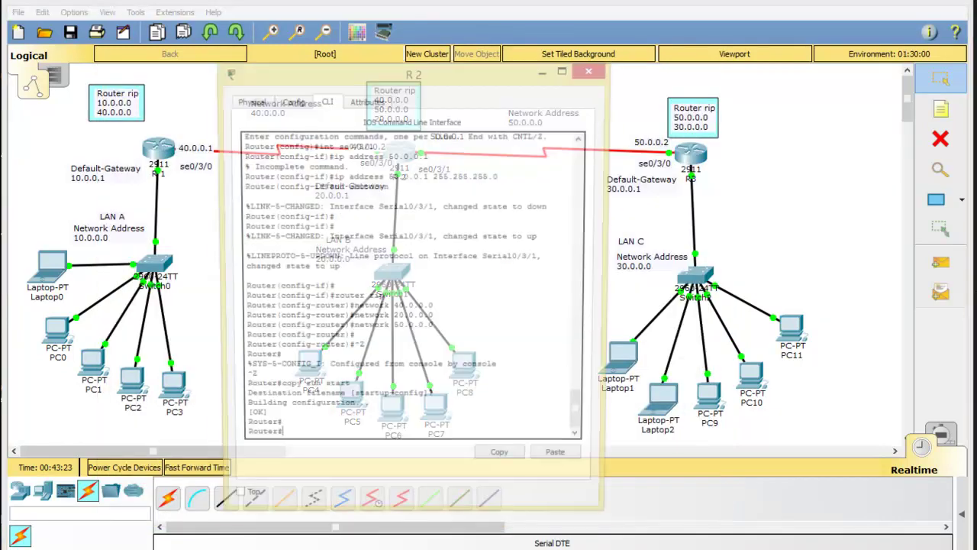
key("Return")
key("Return")
key("Return")
key("Return")
key("Return")
key("Return")
key("Return")
key("Return")
key("Return")
key("Return")
key("Return")
key("Return")
key("Return")
key("Return")
key("Return")
key("Return")
key("Return")
key("Return")
key("Return")
key("Return")
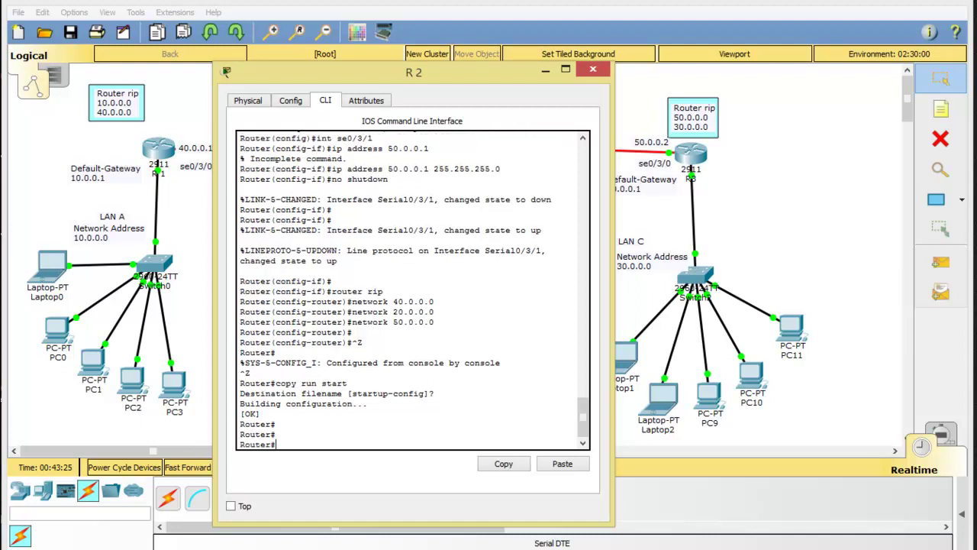
type("co")
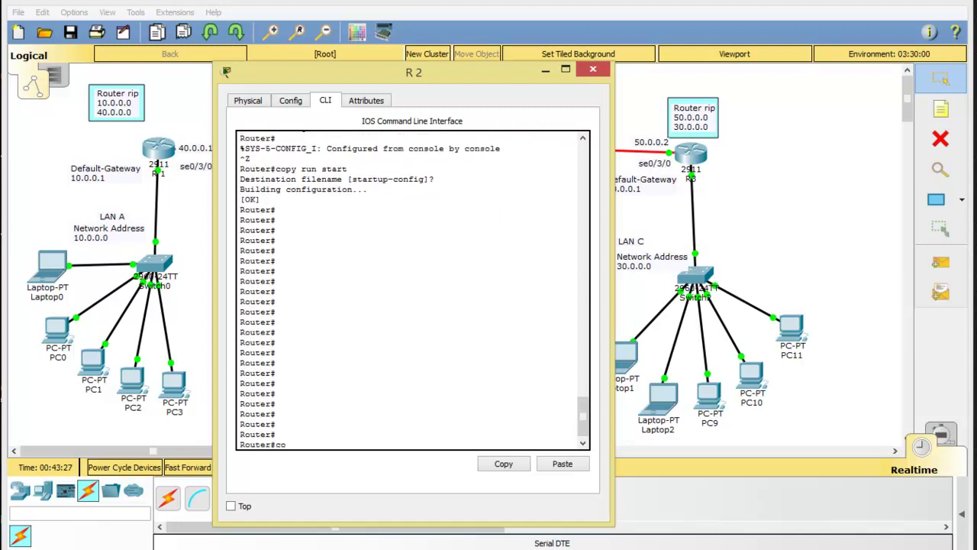
type("nf")
key("Return")
key("Return")
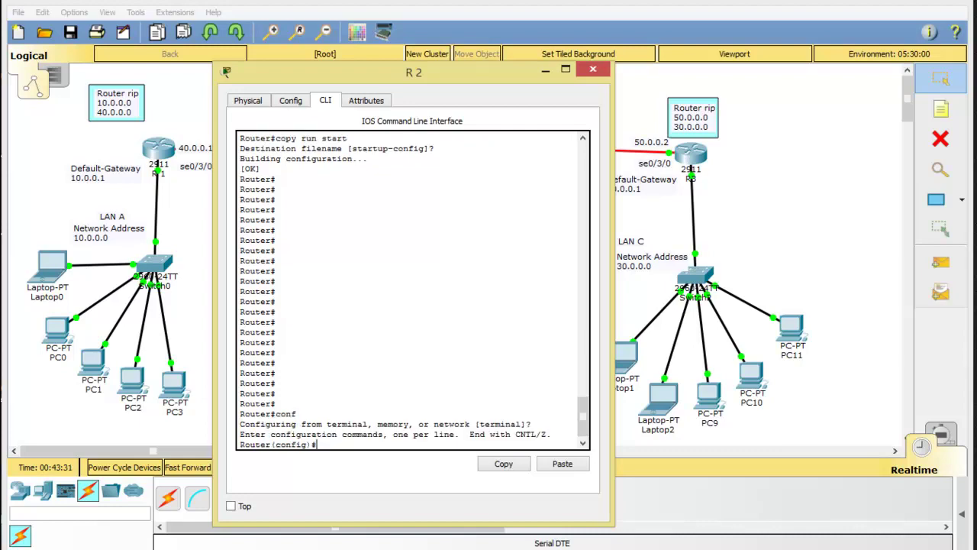
- Move R2's window clear of LAN B, shift LAN B's Default-Gateway label slightly upward, and return to R2's command line
left_click_drag(413, 71, 702, 42)
left_click_drag(350, 190, 352, 184)
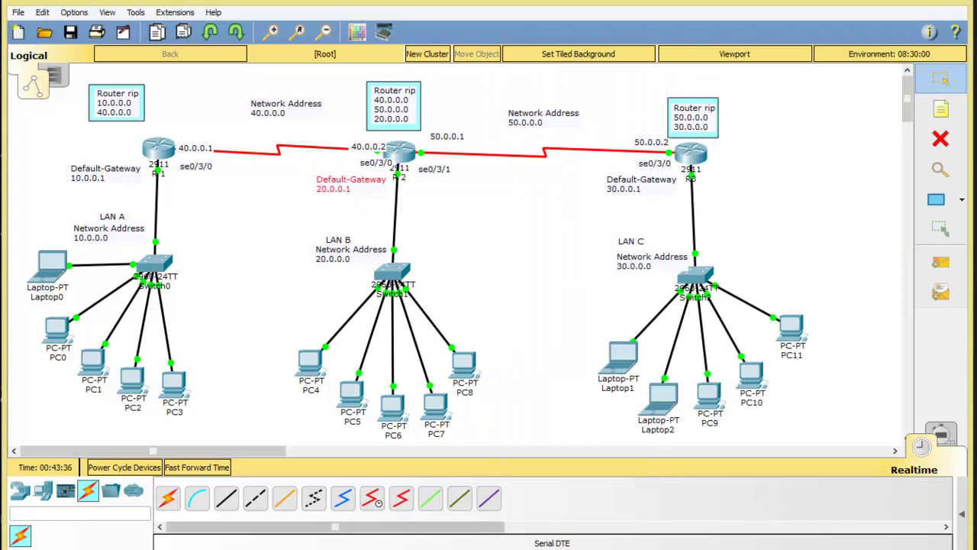
left_click(290, 549)
left_click(369, 504)
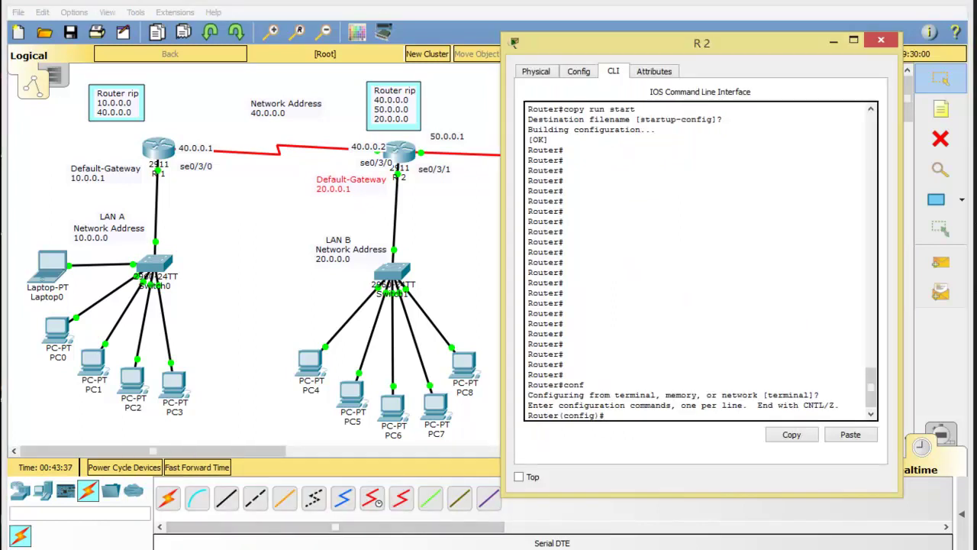
- Try "ip dhcp pool 20.0.0.0 255.255.255.0" on R2, moving LAN B's Network Address label away from the switch along the way
type("ip dhcp pool")
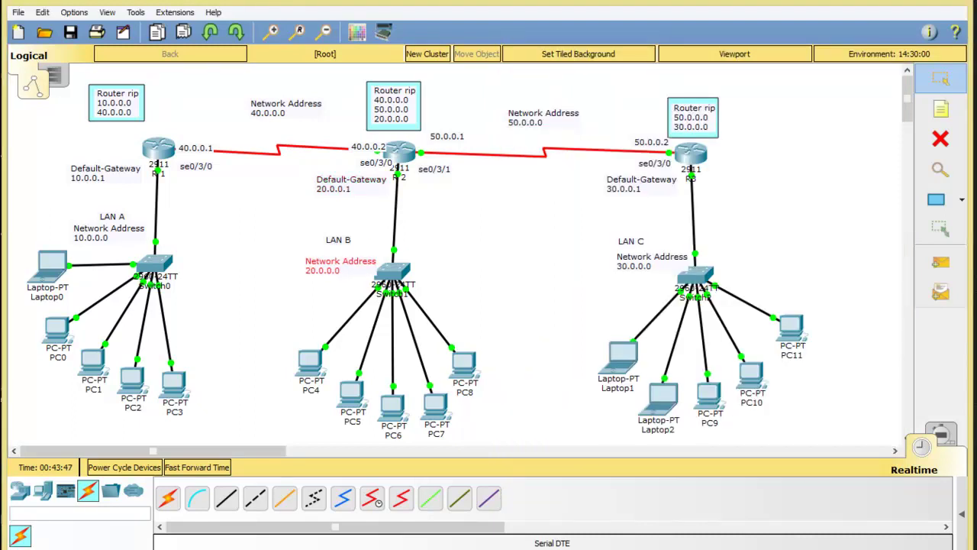
left_click_drag(340, 259, 333, 261)
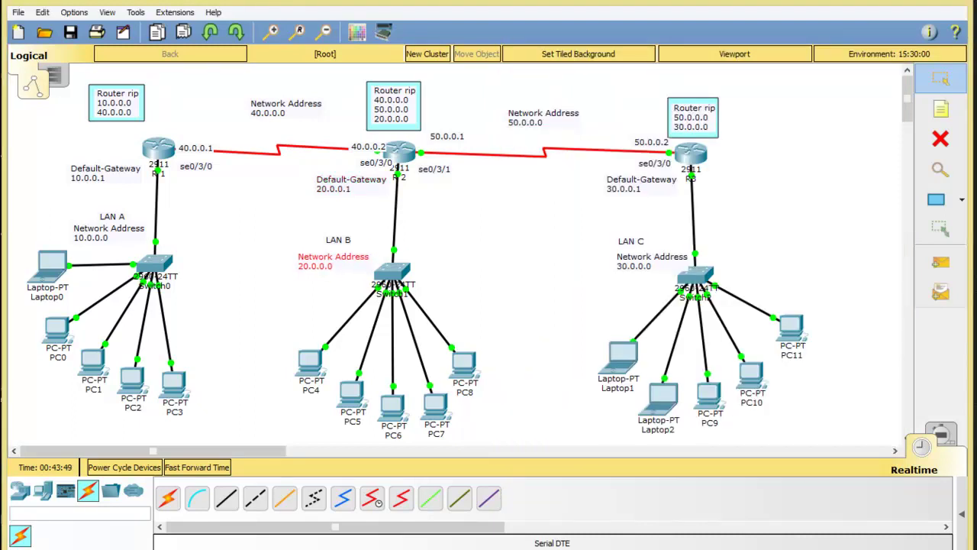
left_click(386, 508)
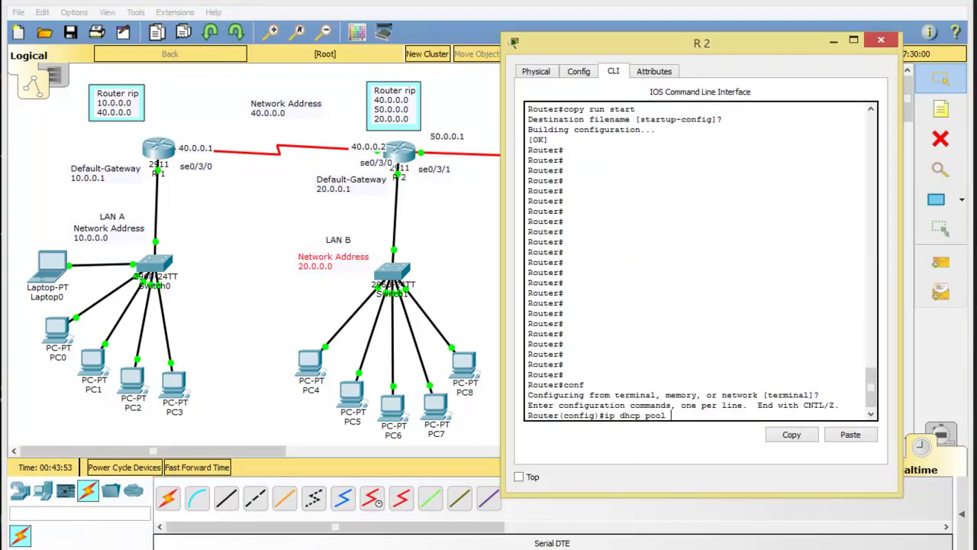
type("20.0.0.0 255.255.255.0")
key("Return")
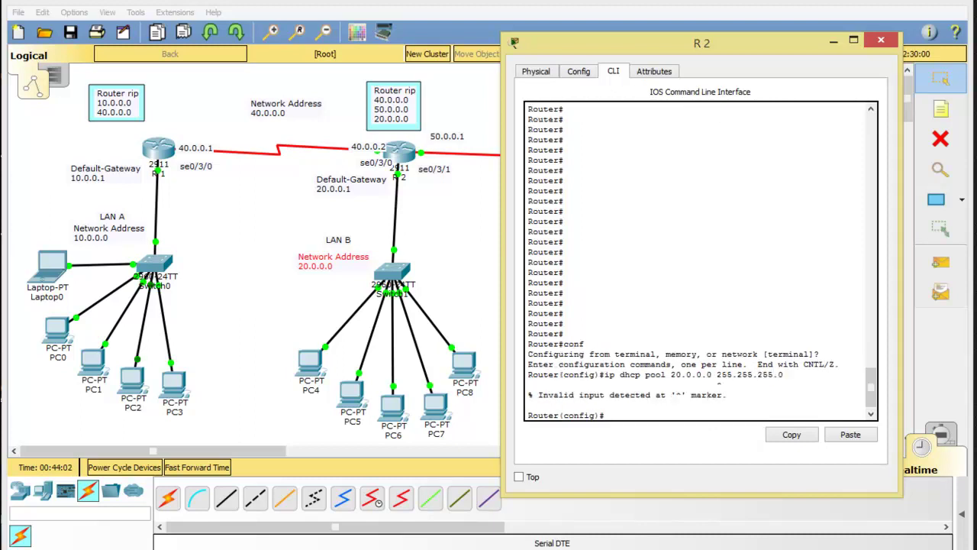
left_click(760, 416)
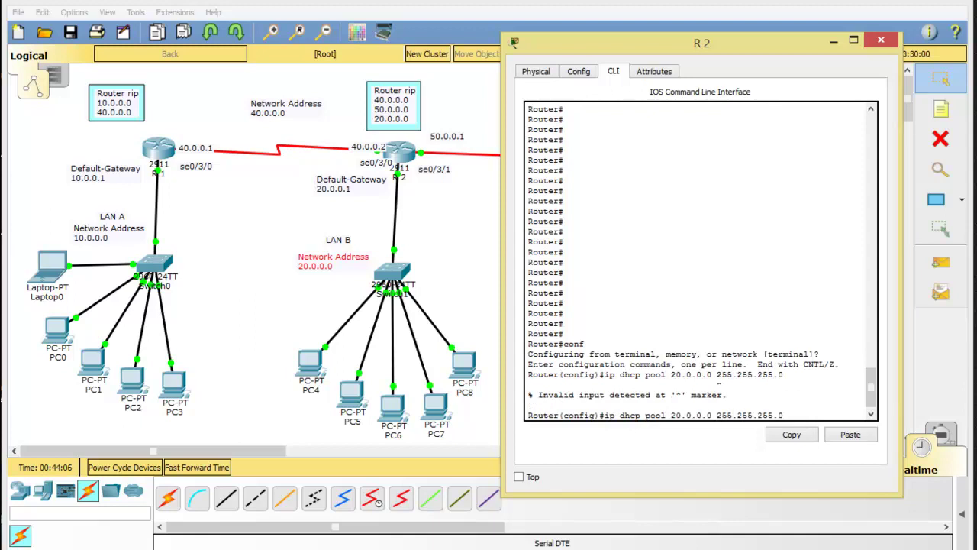
left_click(716, 416)
left_click(764, 415)
key("BackSpace")
key("BackSpace")
key("BackSpace")
key("BackSpace")
key("BackSpace")
key("BackSpace")
key("BackSpace")
key("BackSpace")
key("BackSpace")
key("BackSpace")
key("BackSpace")
key("BackSpace")
key("BackSpace")
key("BackSpace")
key("BackSpace")
key("BackSpace")
key("BackSpace")
key("BackSpace")
key("BackSpace")
key("BackSpace")
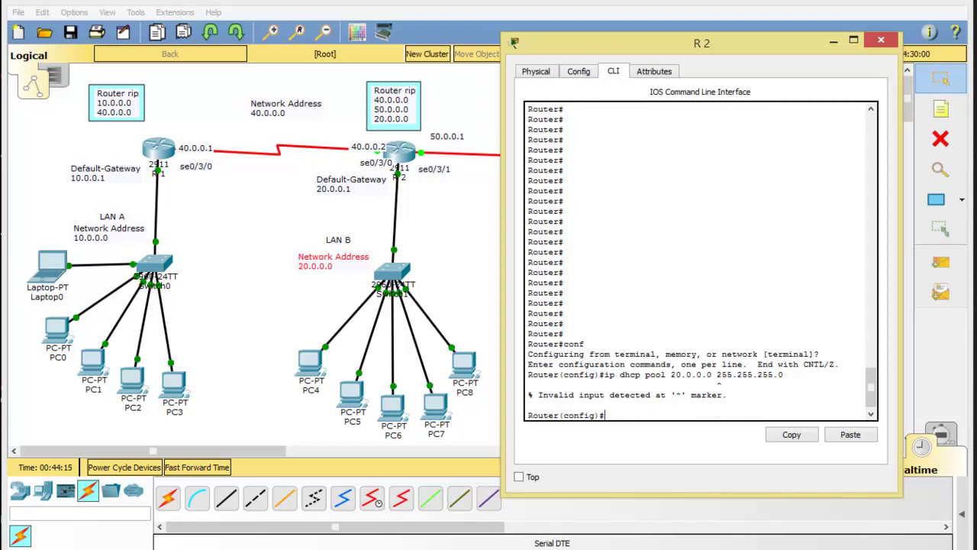
type("network 20.0.0.0")
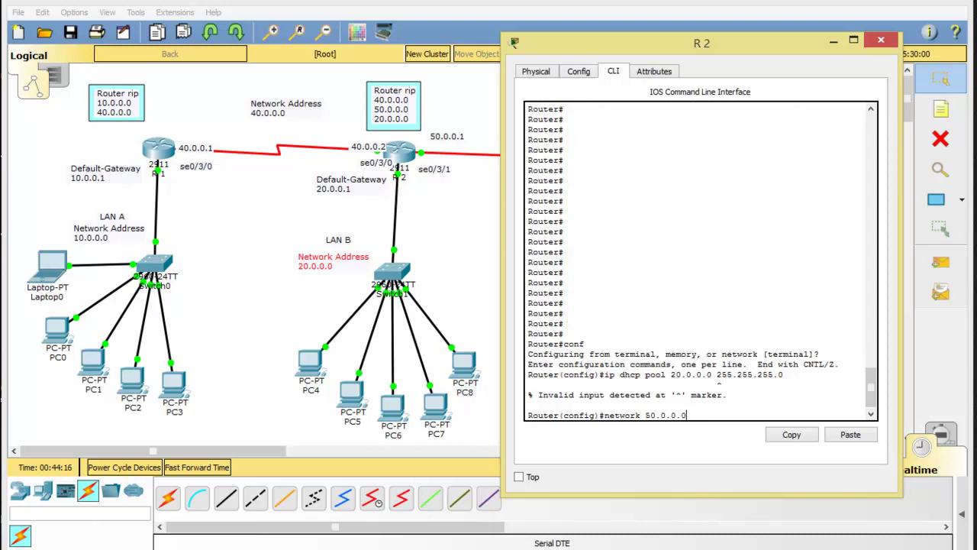
key("Up")
key("BackSpace")
key("BackSpace")
key("BackSpace")
key("BackSpace")
key("BackSpace")
key("BackSpace")
key("BackSpace")
key("BackSpace")
key("BackSpace")
key("BackSpace")
key("BackSpace")
key("BackSpace")
key("BackSpace")
key("BackSpace")
key("BackSpace")
key("BackSpace")
key("BackSpace")
key("BackSpace")
key("BackSpace")
key("BackSpace")
key("BackSpace")
key("BackSpace")
key("BackSpace")
key("BackSpace")
key("BackSpace")
key("BackSpace")
key("BackSpace")
key("BackSpace")
key("BackSpace")
key("BackSpace")
key("BackSpace")
key("BackSpace")
key("BackSpace")
key("BackSpace")
key("BackSpace")
type("i")
key("ctrl+z")
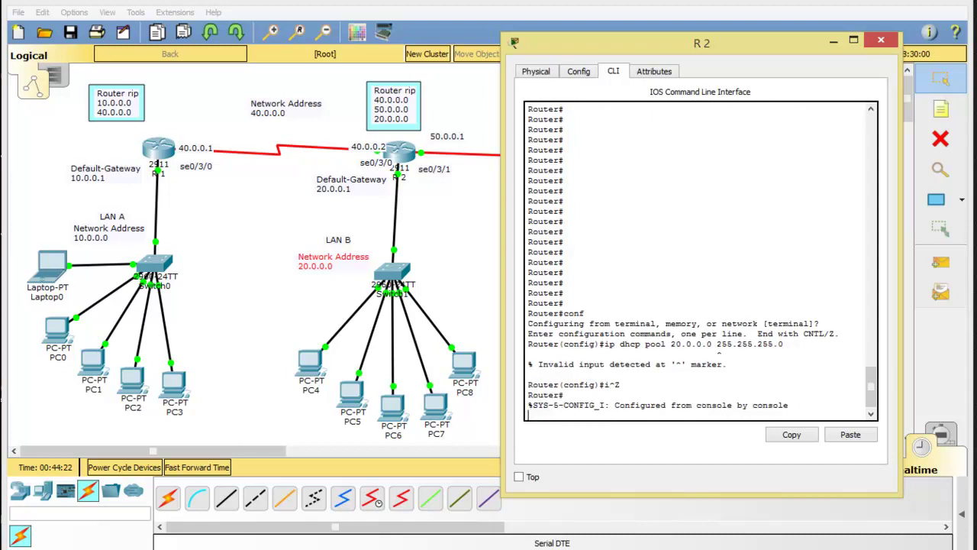
key("ctrl+z")
- Move the old output away on R2 with blank prompt lines and enter global configuration mode with "conf t"
key("Return")
key("Return")
key("Return")
key("Return")
key("Return")
key("Return")
key("Return")
key("Return")
key("Return")
key("Return")
key("Return")
key("Return")
key("Return")
key("Return")
key("Return")
key("Return")
key("Return")
key("Return")
key("Return")
key("Return")
key("Return")
key("Return")
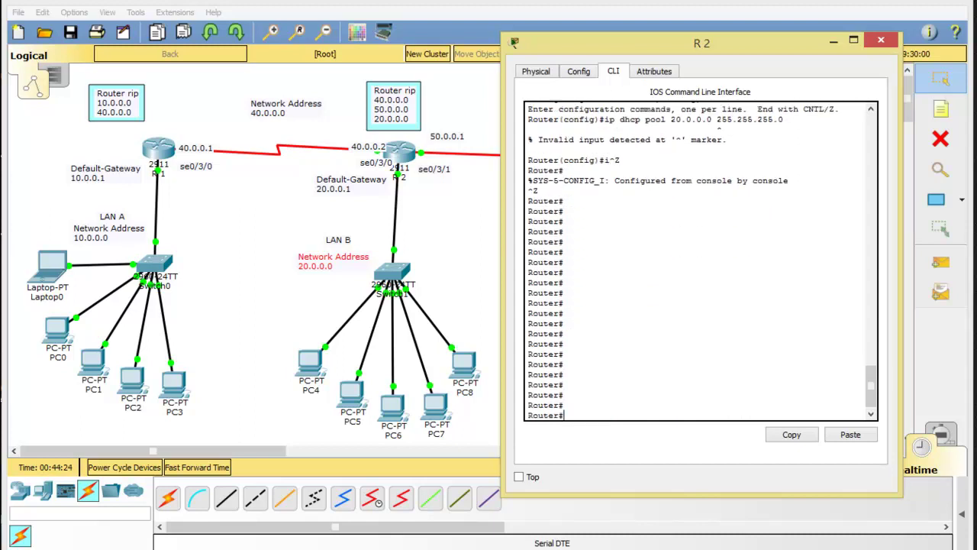
type("I")
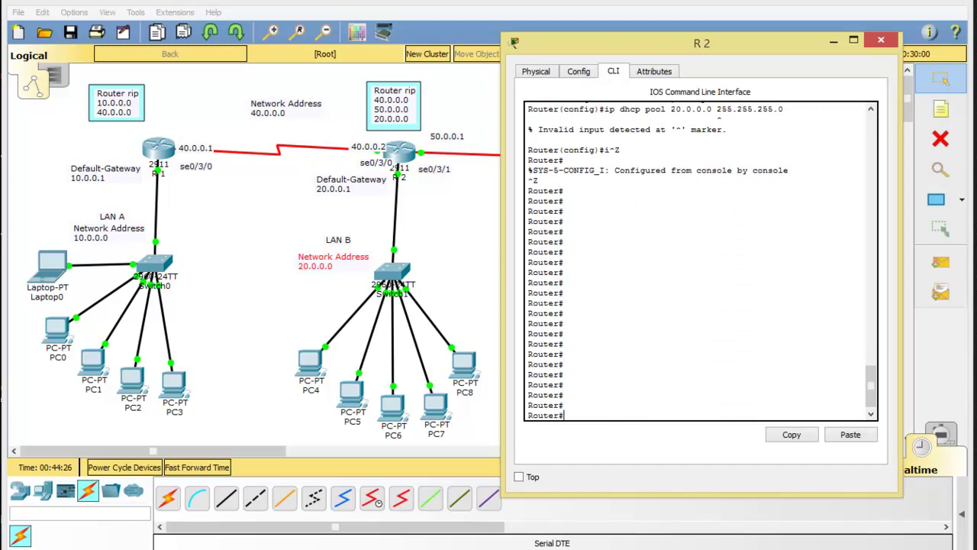
type("con")
type("f")
type(" t")
key("Return")
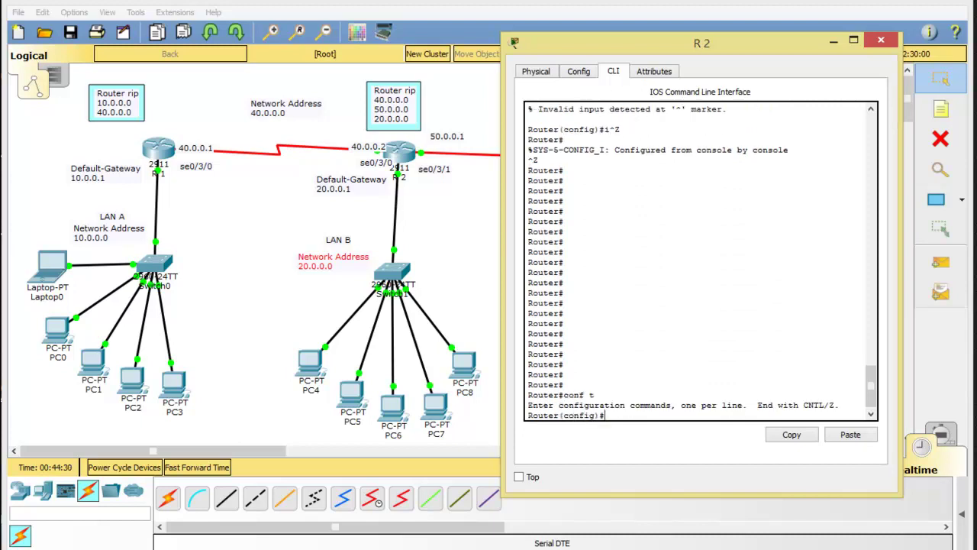
- Create the DHCP pool LANB on R2 and assign it network 20.0.0.0 with mask 255.255.255.0
type("ip dhcp pool LANB")
key("Return")
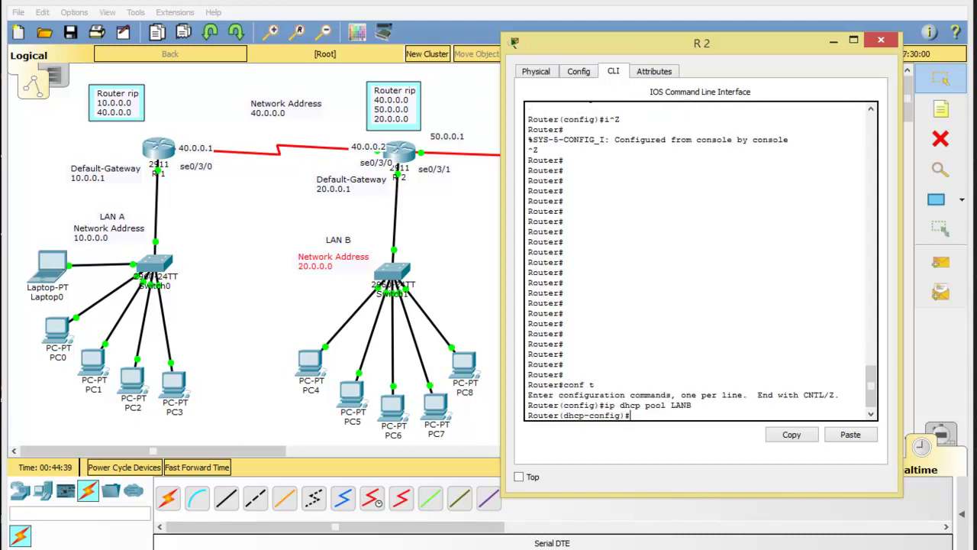
type("n")
type("etwo")
type("rk")
type(" 10")
key("BackSpace")
key("BackSpace")
type("20.0.0.0 255.255.255")
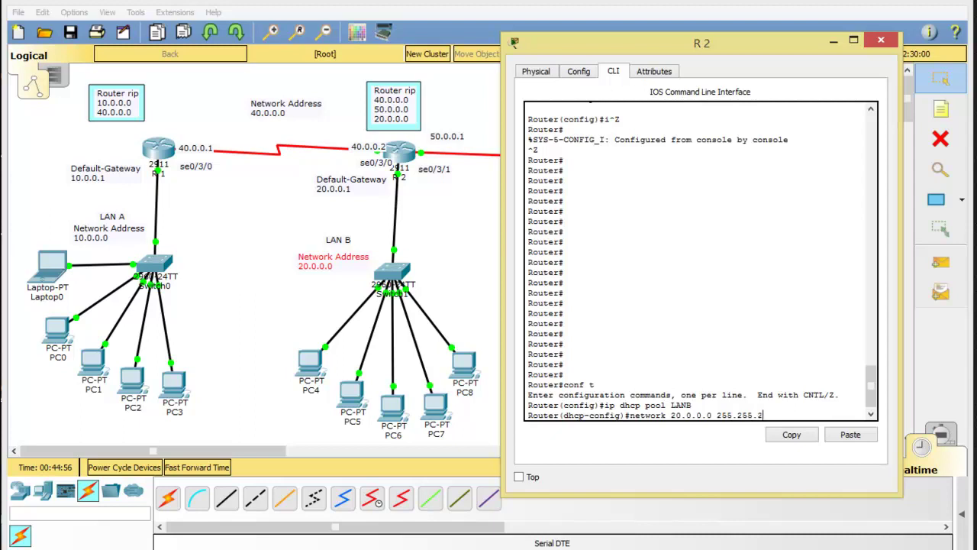
type(".0")
key("Return")
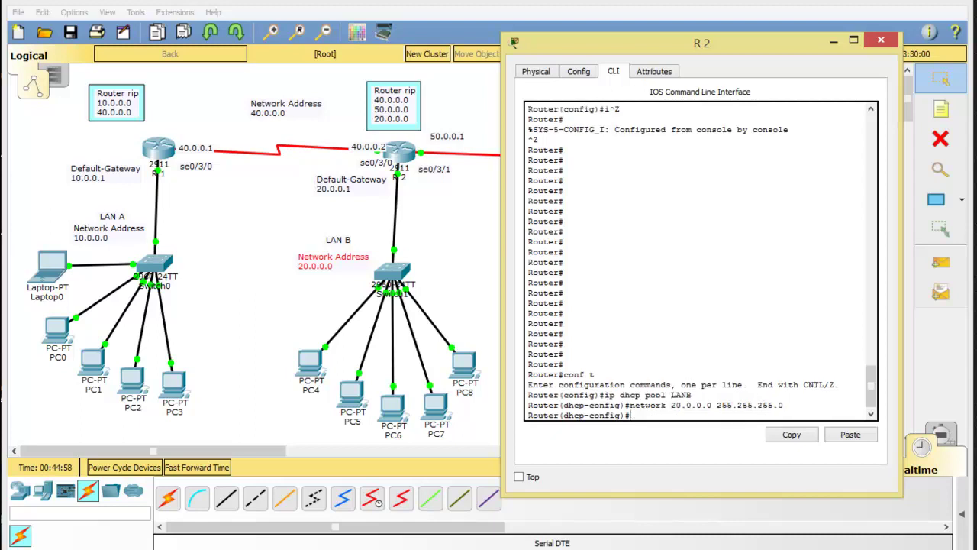
- Set the LANB pool's default router to 20.0.0.1, leave configuration mode, and close R2's window
type("default-router 20.0.0.1")
key("Return")
key("Return")
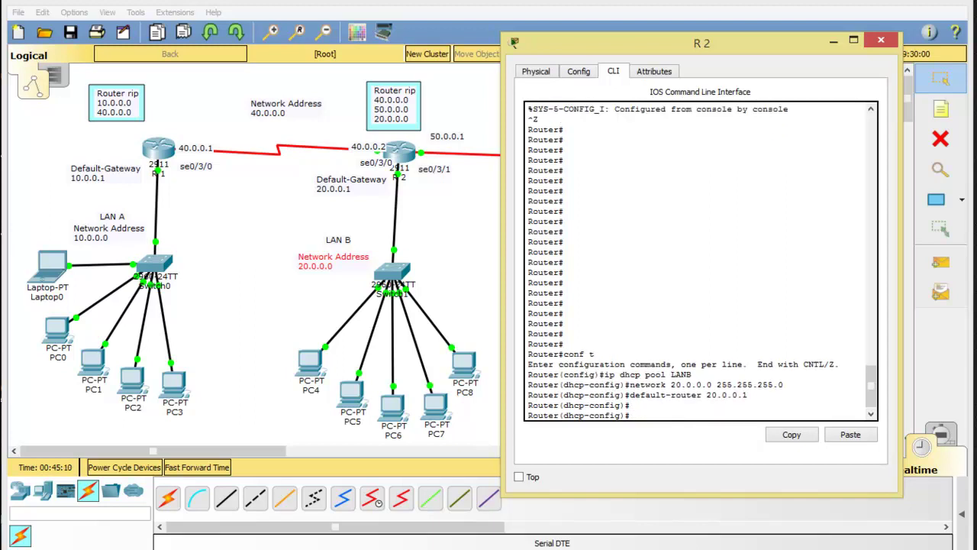
key("ctrl+z")
key("ctrl+z")
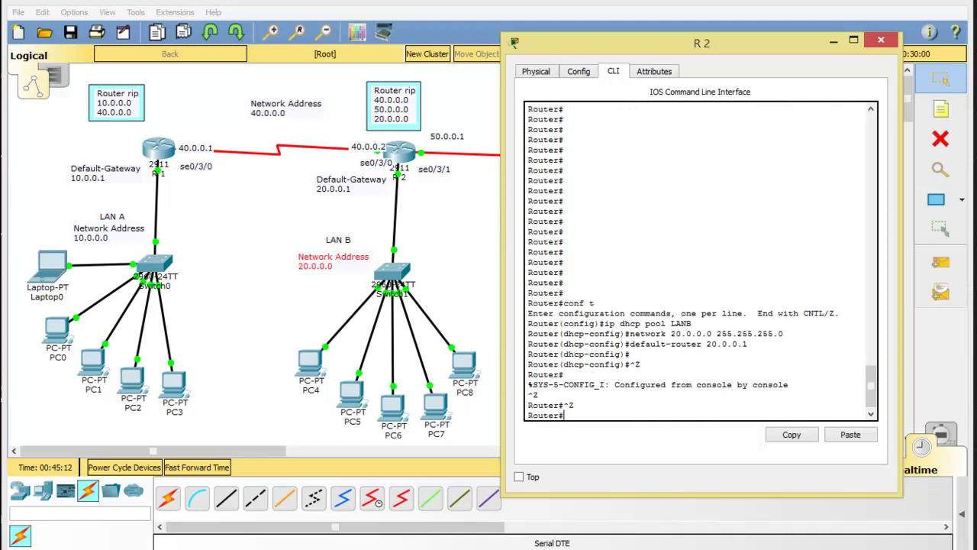
left_click(881, 40)
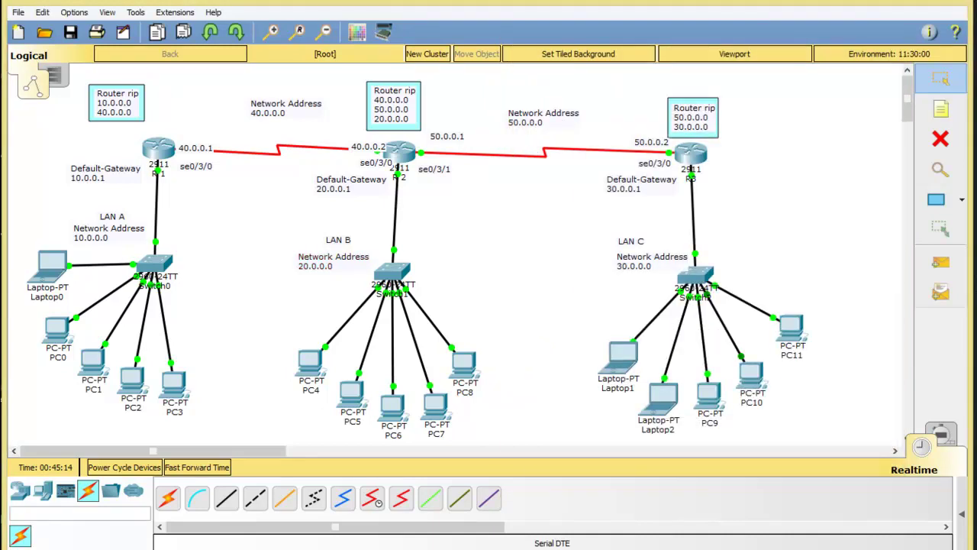
- Switch PC4's IPv4 configuration to DHCP to request an address, and close its window
left_click(310, 360)
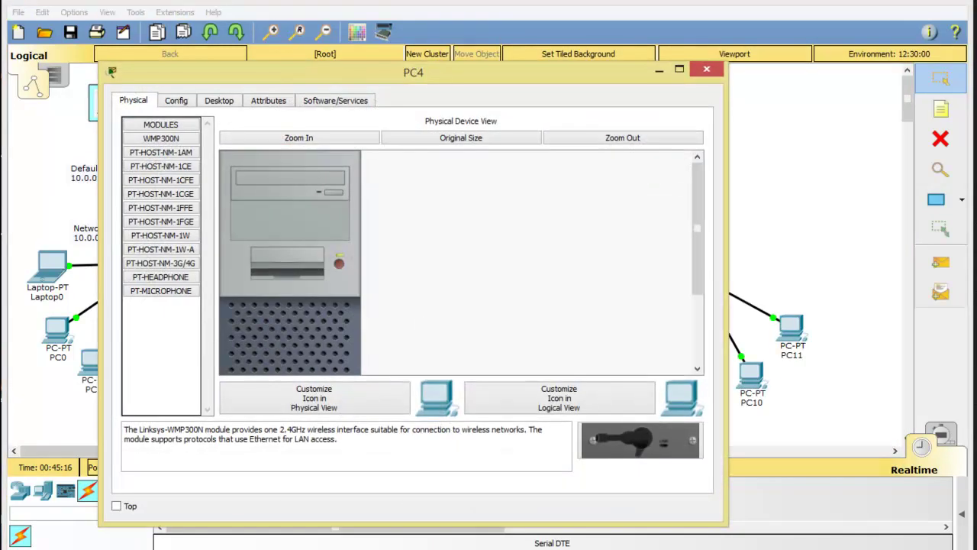
left_click(219, 100)
left_click(179, 149)
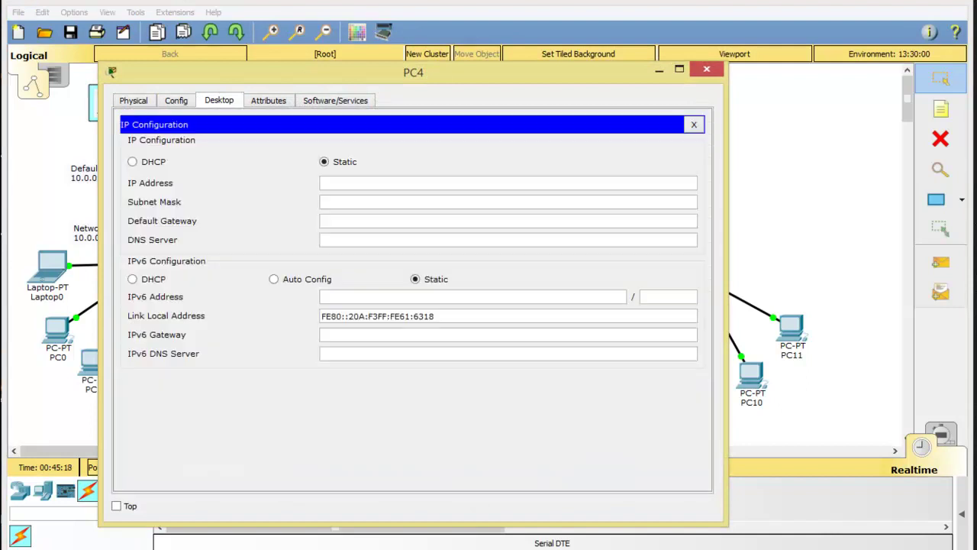
left_click(133, 161)
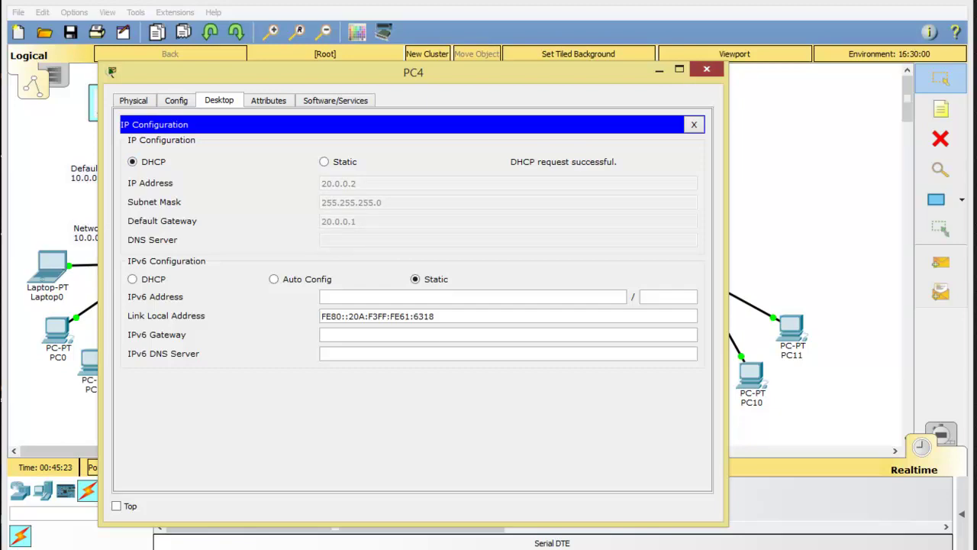
left_click(707, 69)
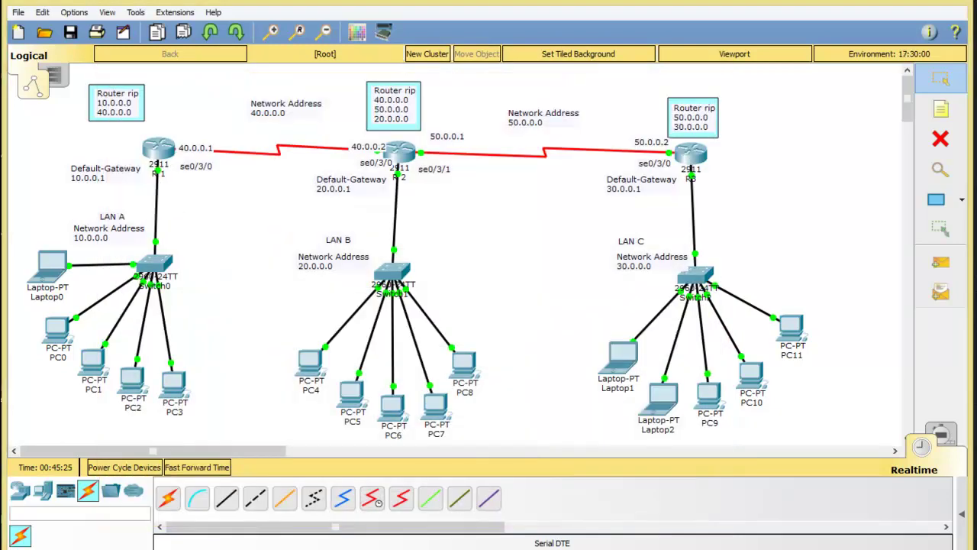
- Open R3's command line, move its window clear of LAN C, and enter global configuration mode
left_click(691, 152)
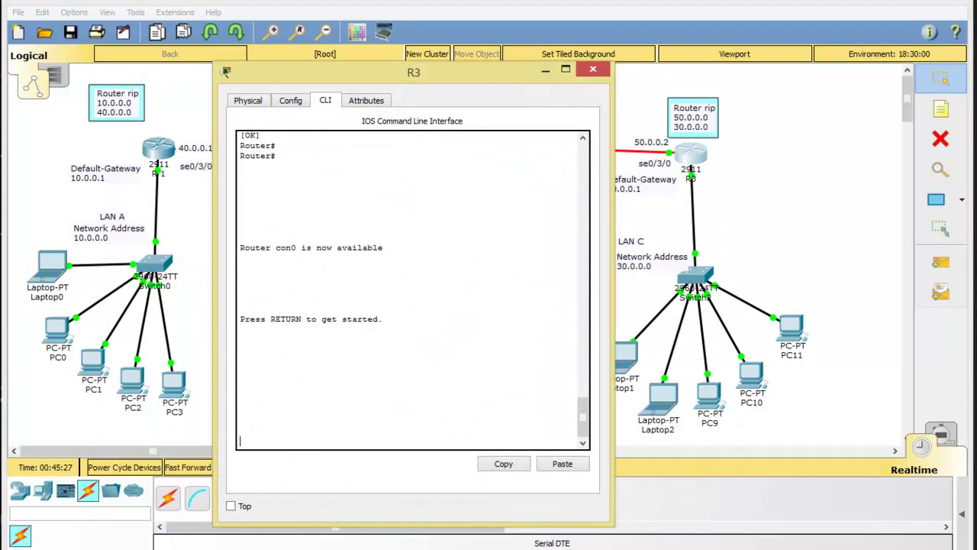
left_click_drag(226, 71, 139, 44)
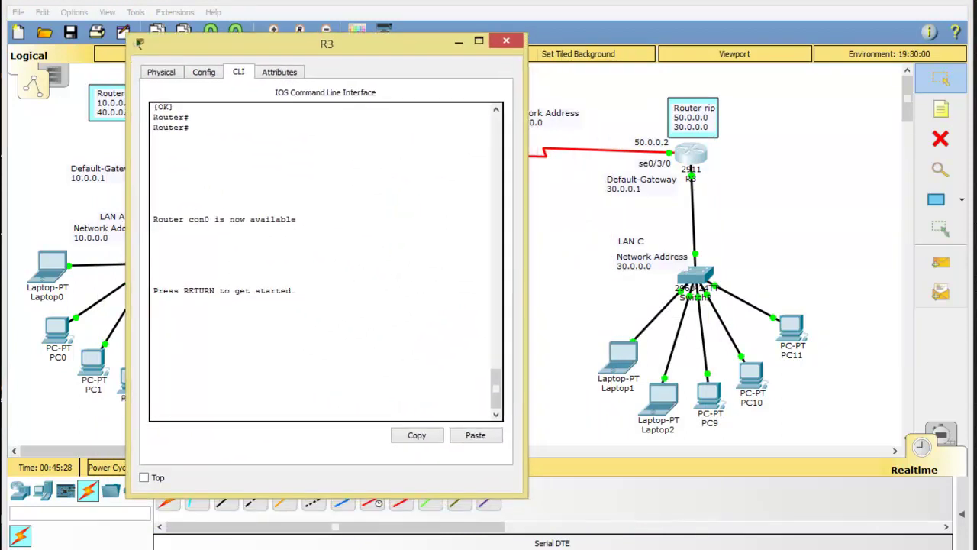
key("Return")
key("Return")
key("Return")
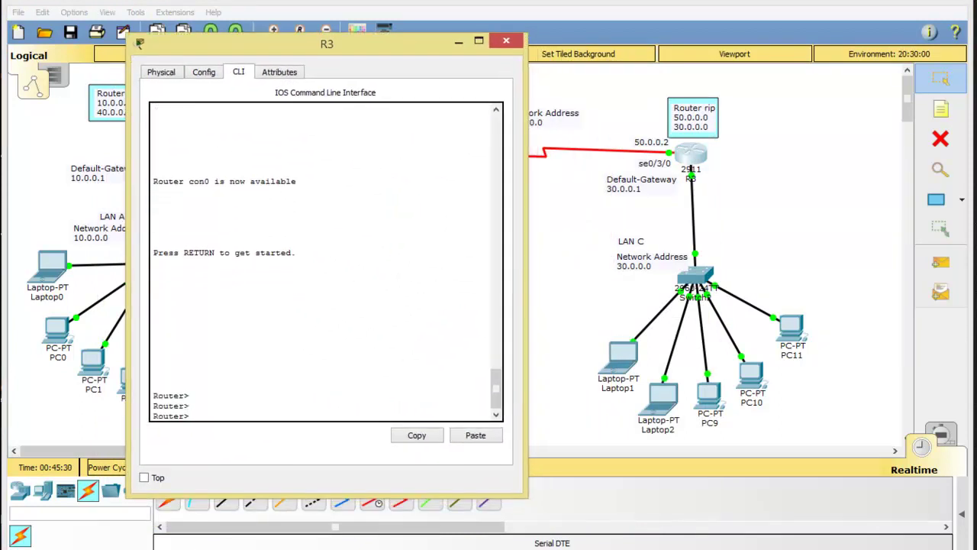
type("ena")
key("Return")
type("c")
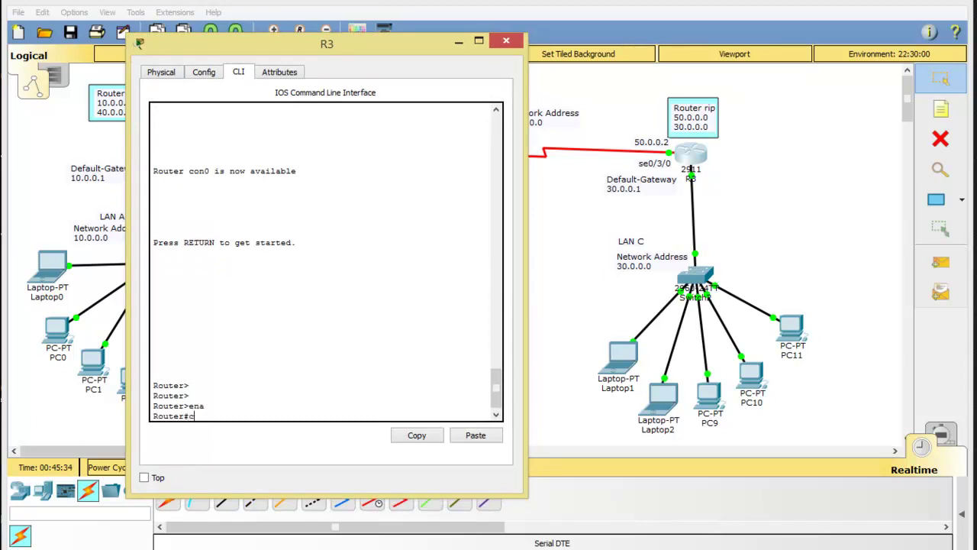
type("onf")
key("Return")
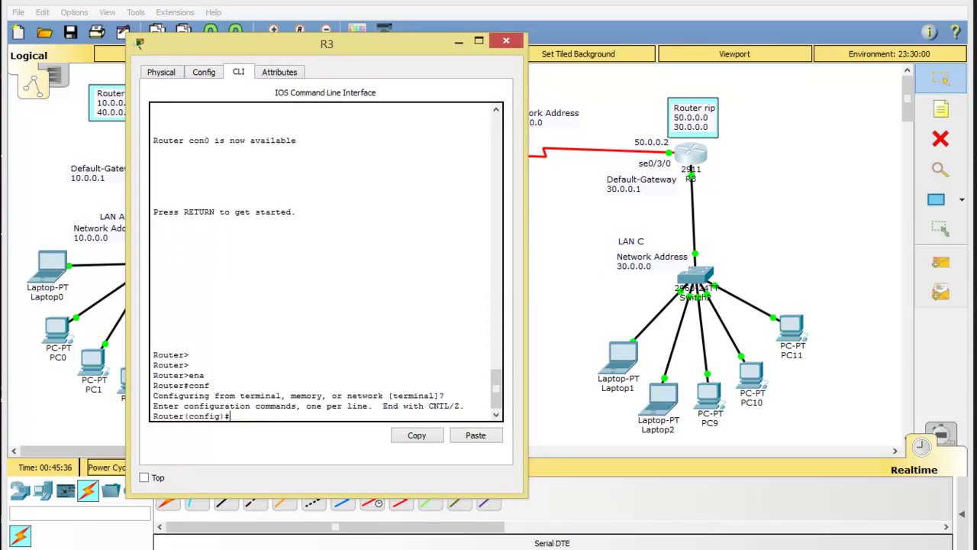
- Create a DHCP pool named R3 on router R3 and assign it network 30.0.0.0 with mask 255.255.255.0
type("ip dhcp pool R3")
key("Return")
key("Return")
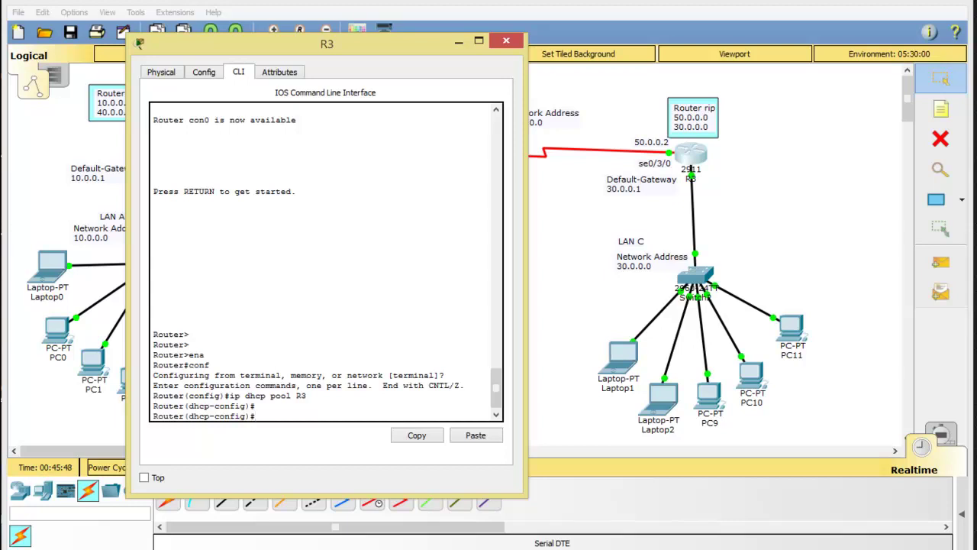
key("Return")
key("Return")
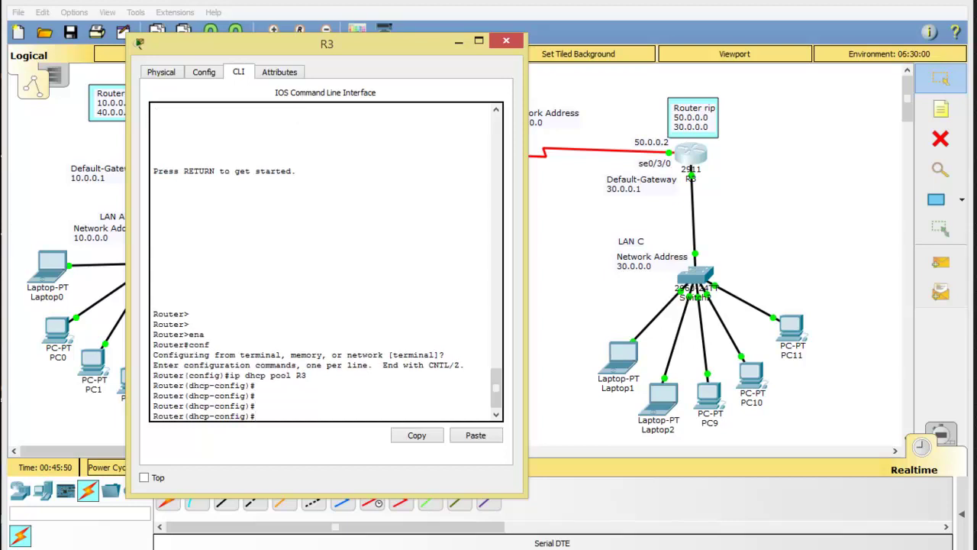
type("netw")
type("ork ")
type("30.0.")
type("0.0")
type("0")
type(" 255")
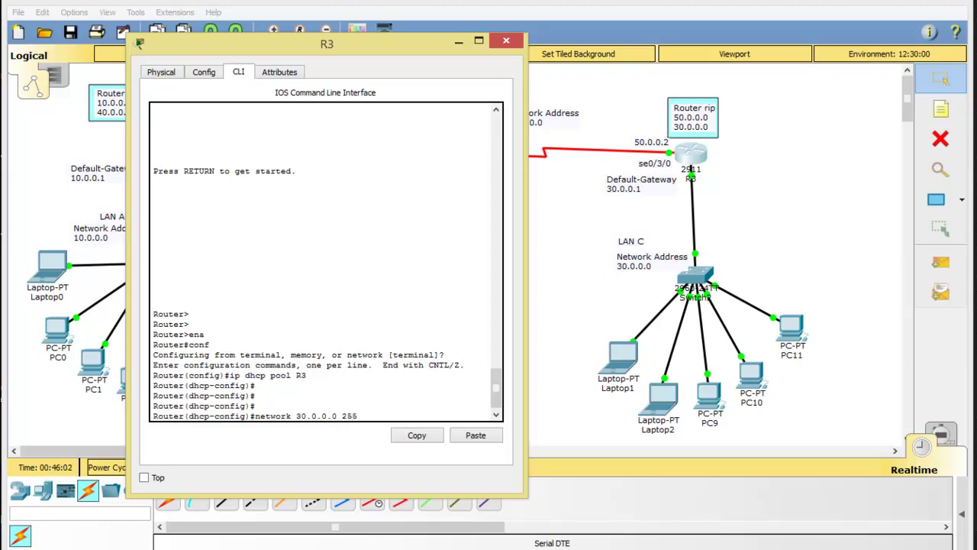
type(".255.255.0")
key("Return")
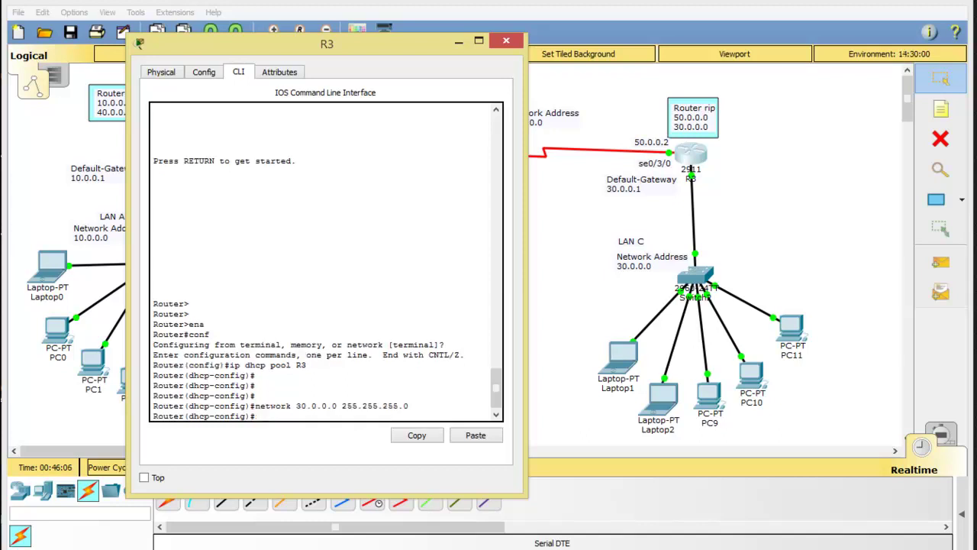
- Set the R3 pool's default router to 30.0.0.1 and leave configuration mode
type("default-router 30.0.0.1")
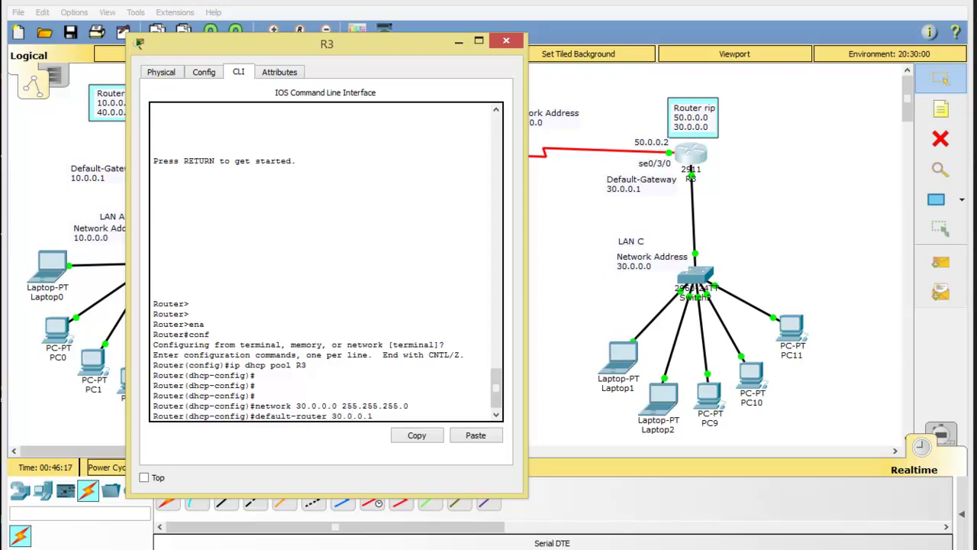
key("Return")
key("Return")
key("ctrl+z")
key("ctrl+z")
key("ctrl+z")
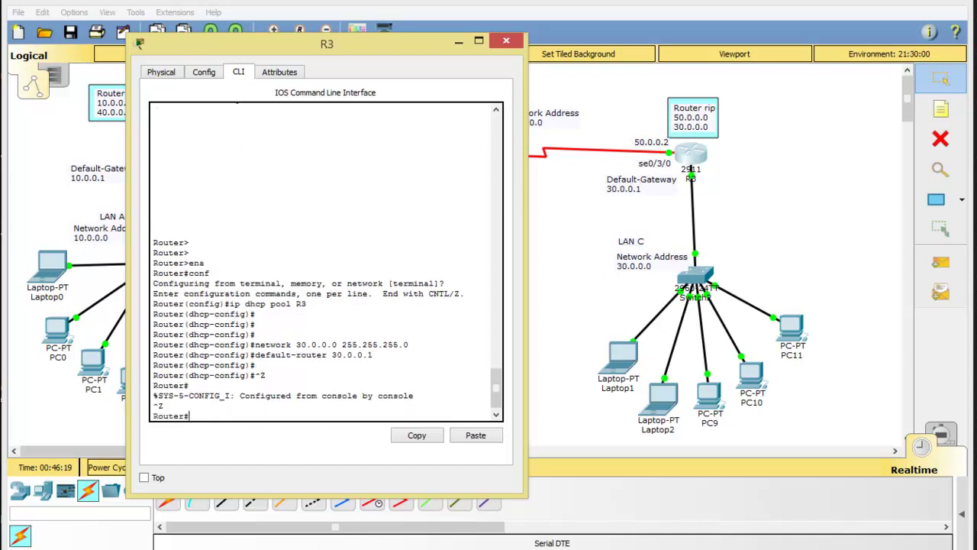
- Save R3's running configuration with "copy run start", accepting the default destination filename, and close its window
type("c")
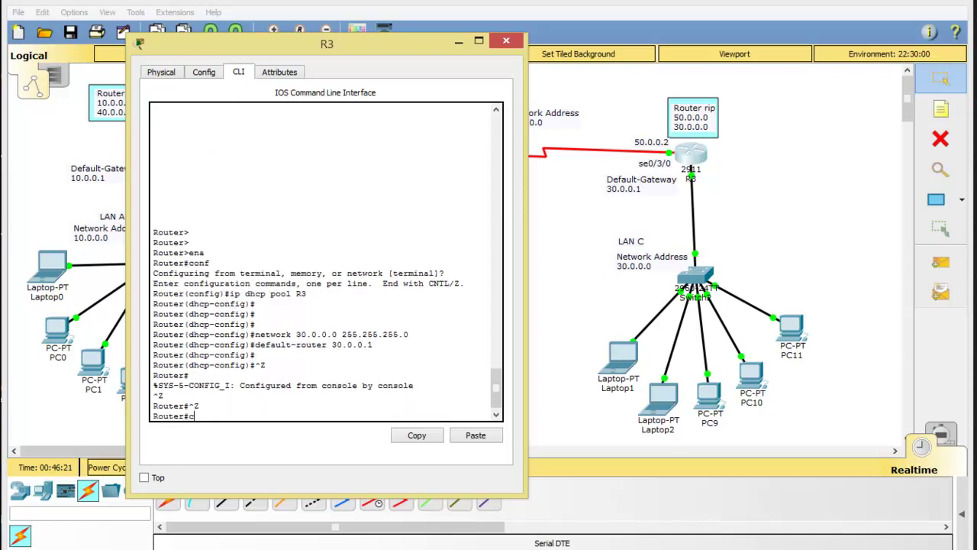
type("opy run start")
key("Return")
key("Return")
key("Return")
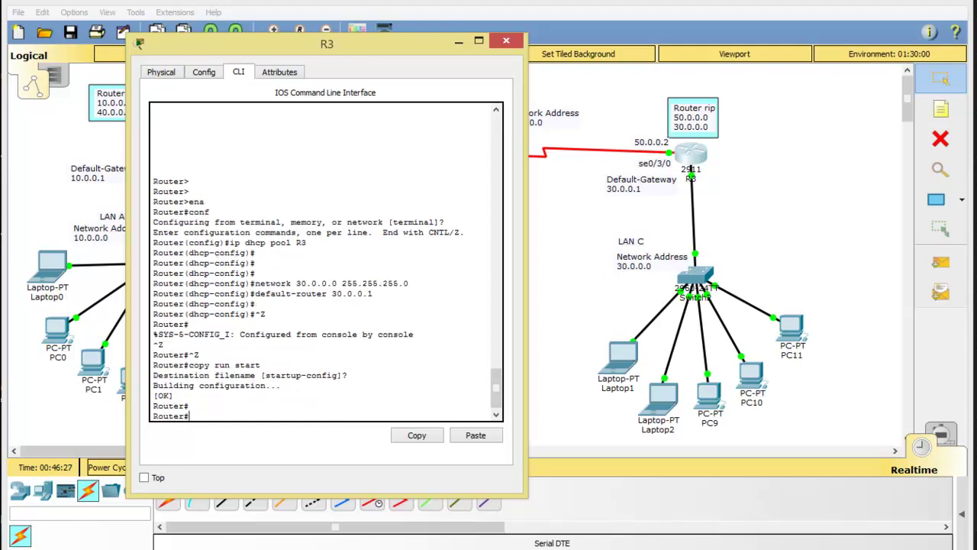
left_click(505, 40)
- Switch Laptop2's IPv4 configuration to DHCP to request an address, and close its window
left_click(663, 395)
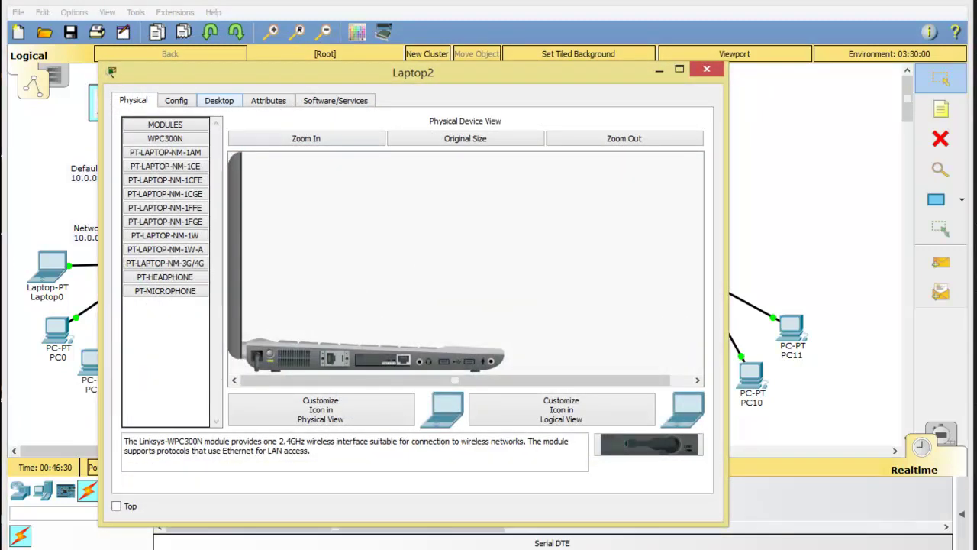
left_click(219, 100)
left_click(178, 156)
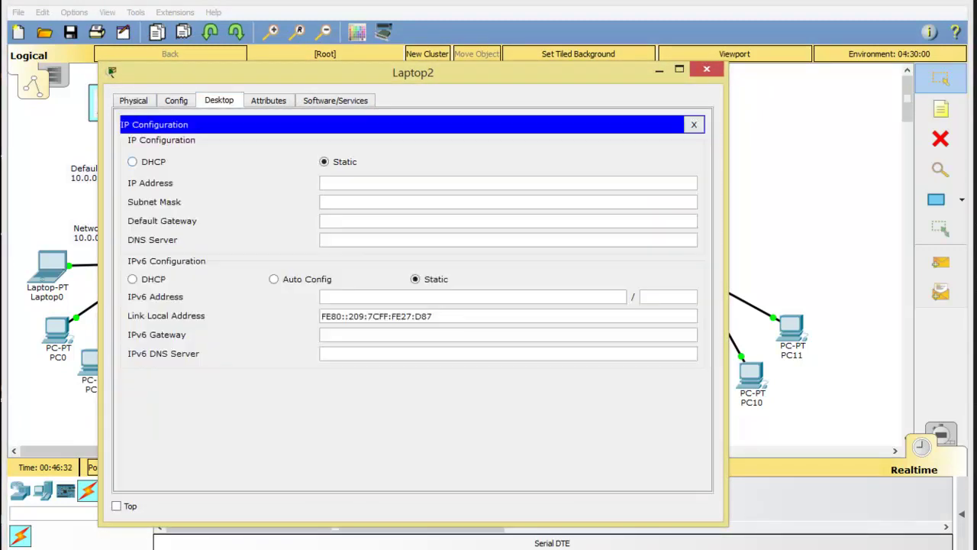
left_click(132, 161)
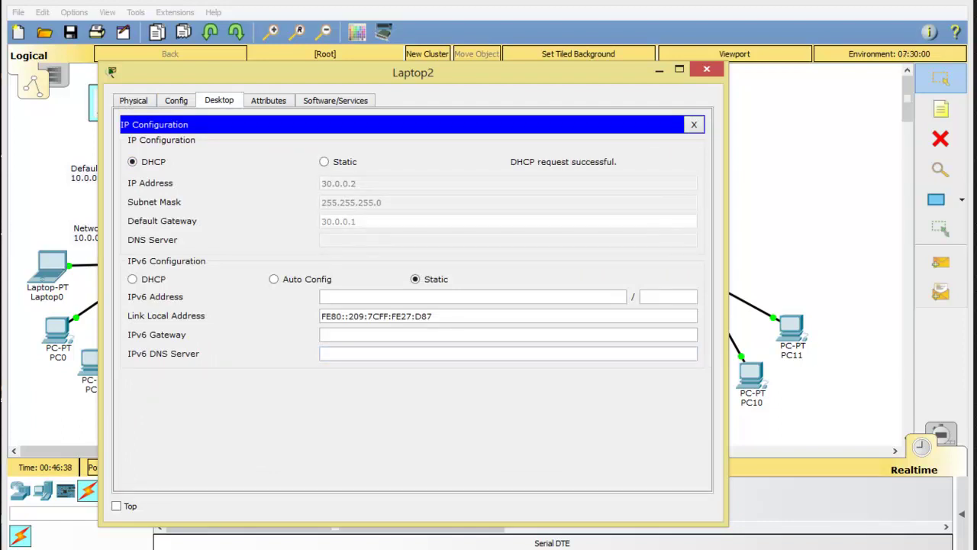
key("alt+F4")
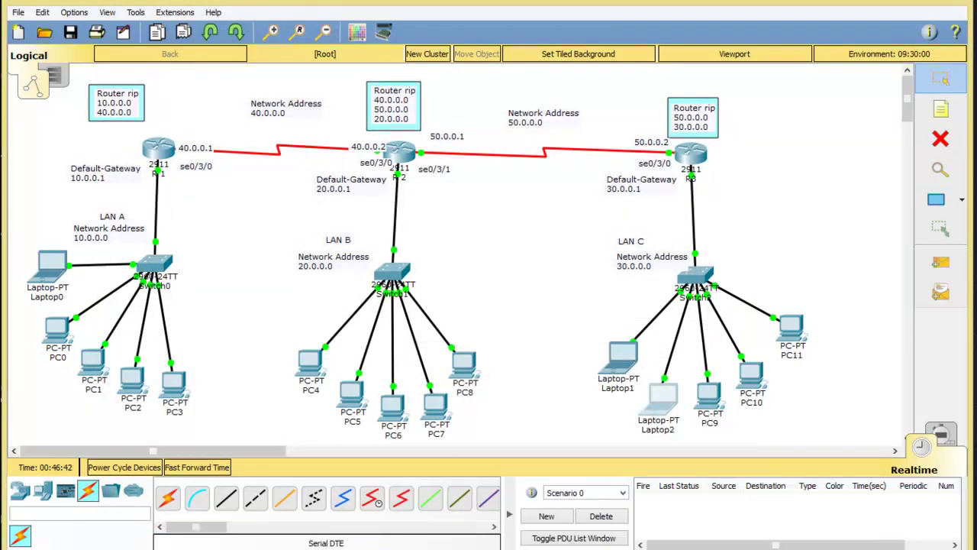
- Switch PC10's IPv4 configuration to DHCP to request an address
left_click(751, 374)
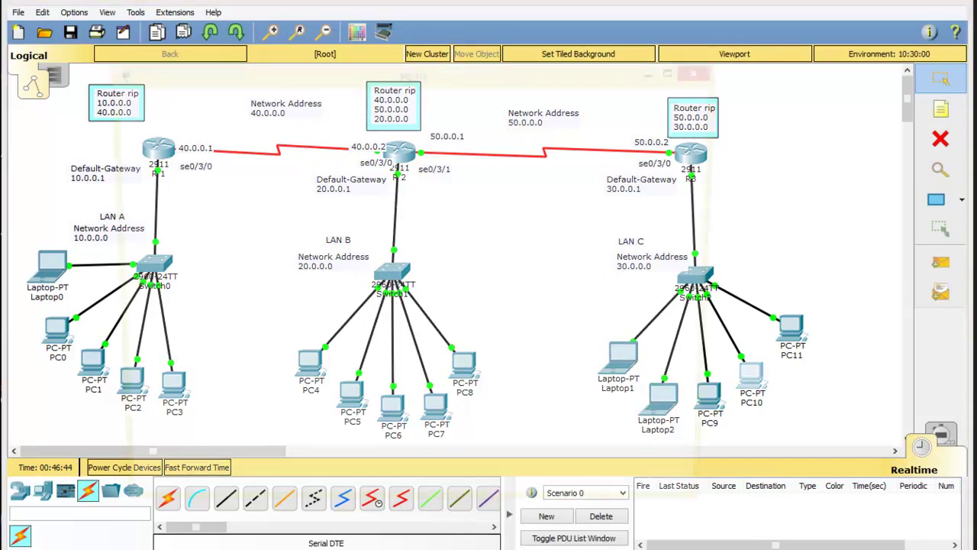
left_click(218, 100)
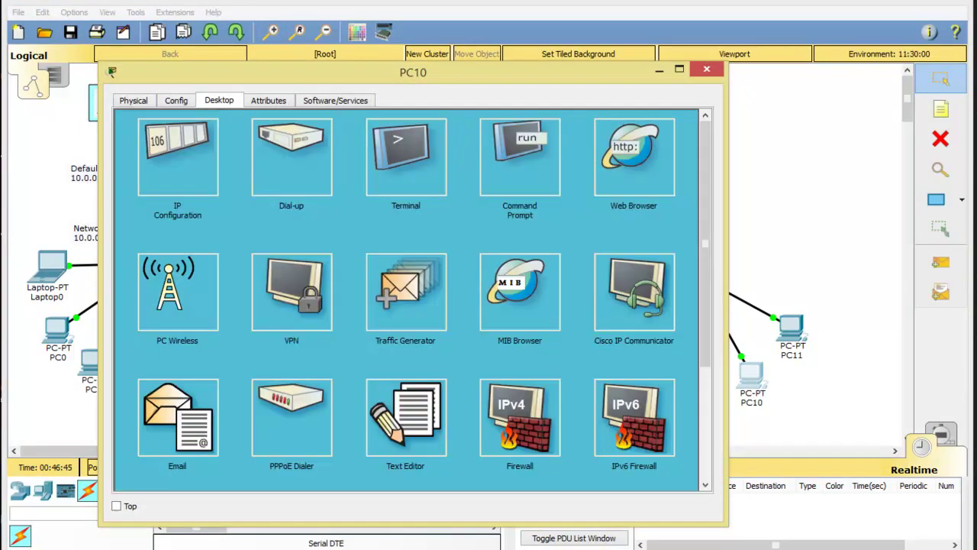
left_click(188, 155)
left_click(132, 161)
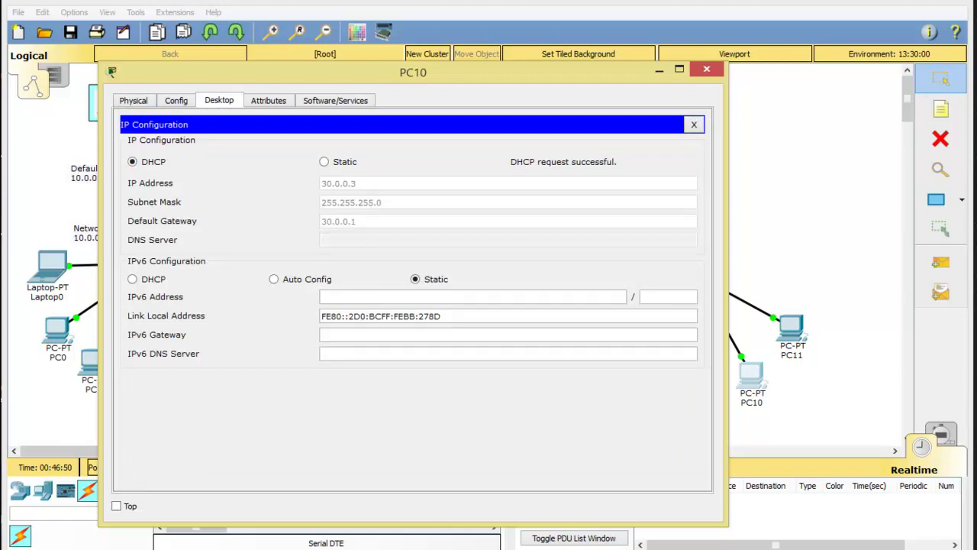
- Close PC10's window, switch PC11's IPv4 configuration to DHCP to request an address, and close PC11's window
left_click(706, 69)
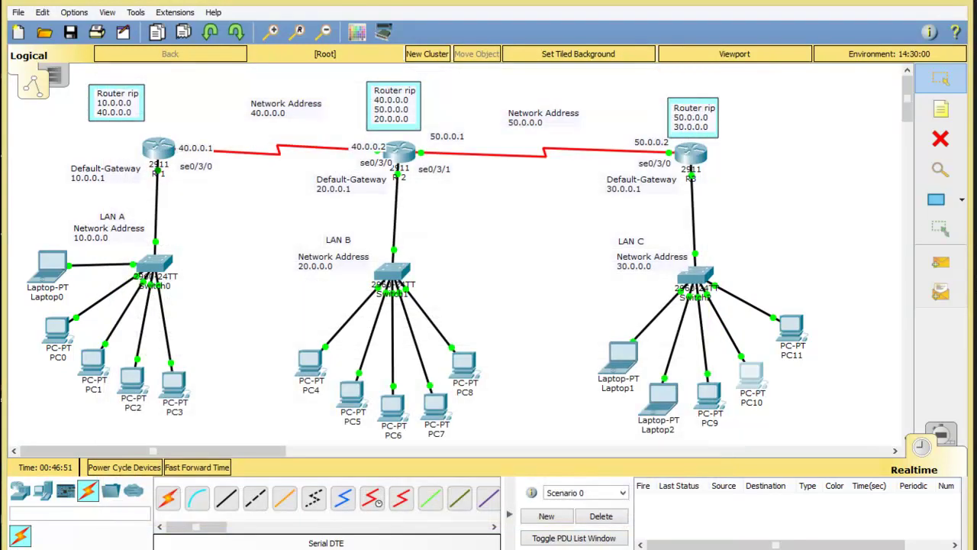
left_click(792, 327)
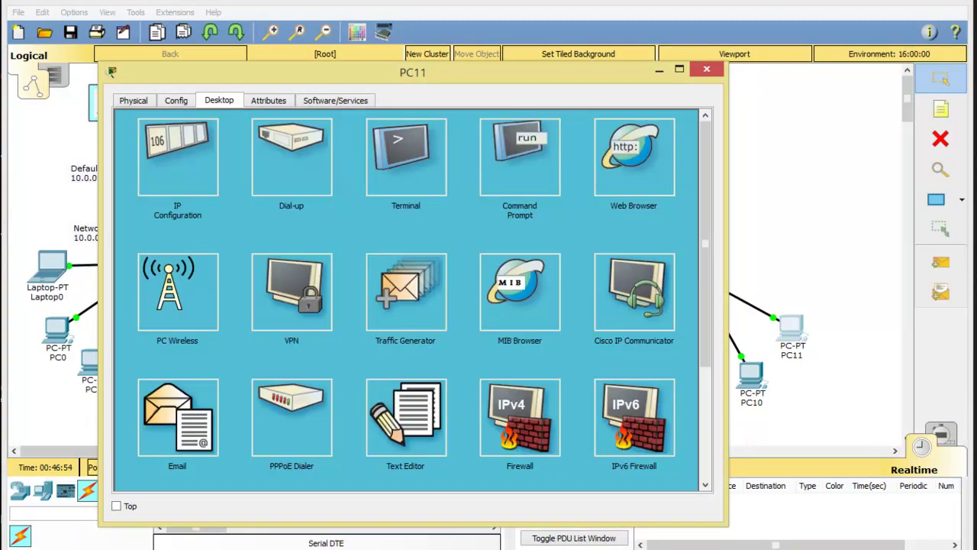
left_click(177, 157)
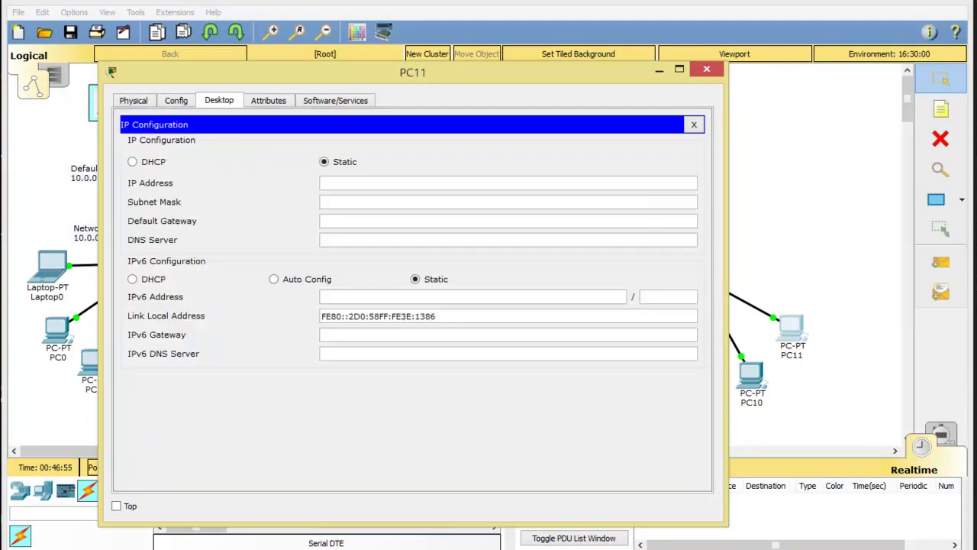
left_click(132, 161)
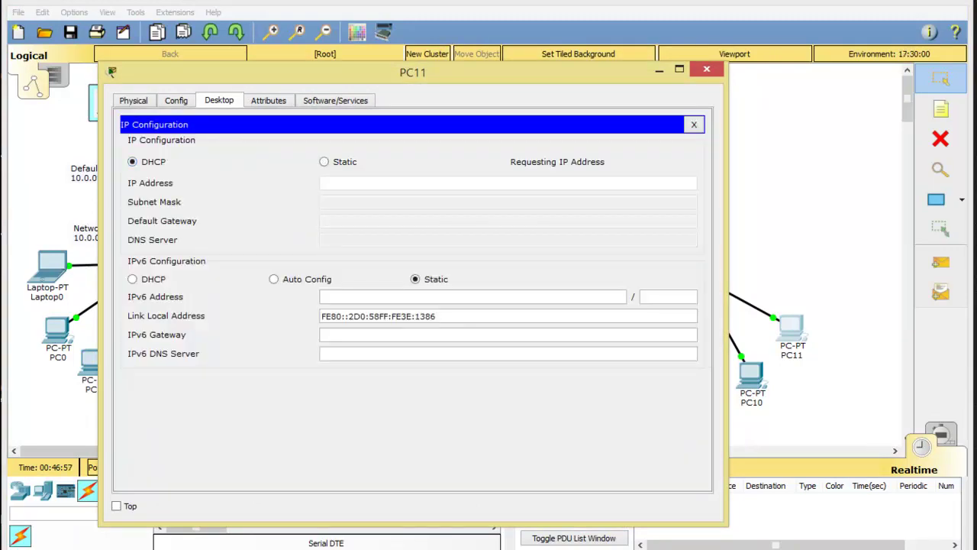
left_click(707, 69)
- Switch PC9's IPv4 configuration to DHCP to request an address, and close its window
left_click(709, 391)
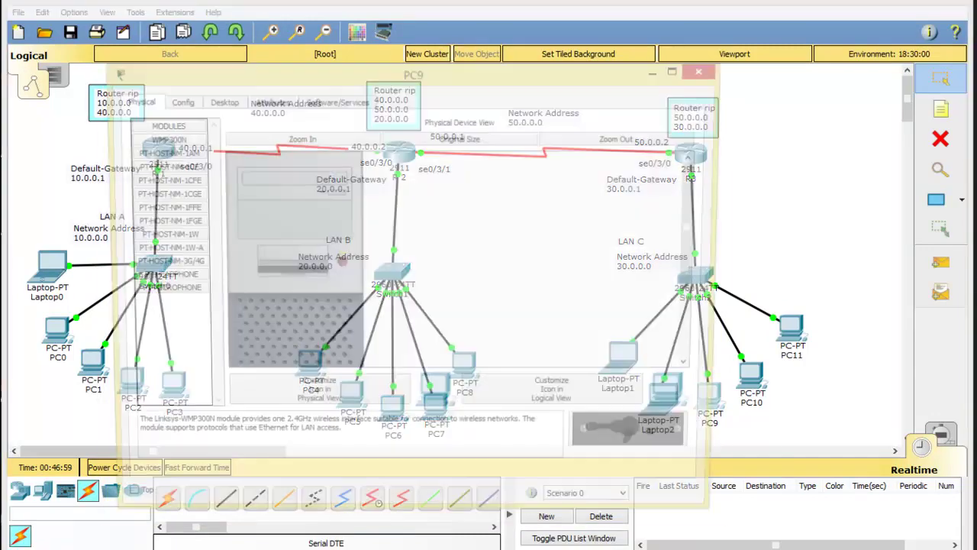
left_click(219, 100)
left_click(177, 157)
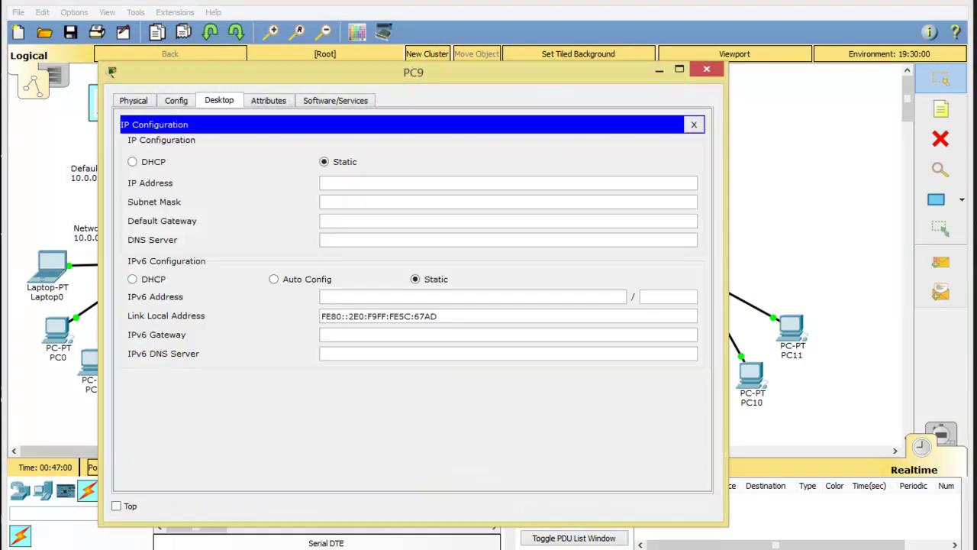
left_click(133, 161)
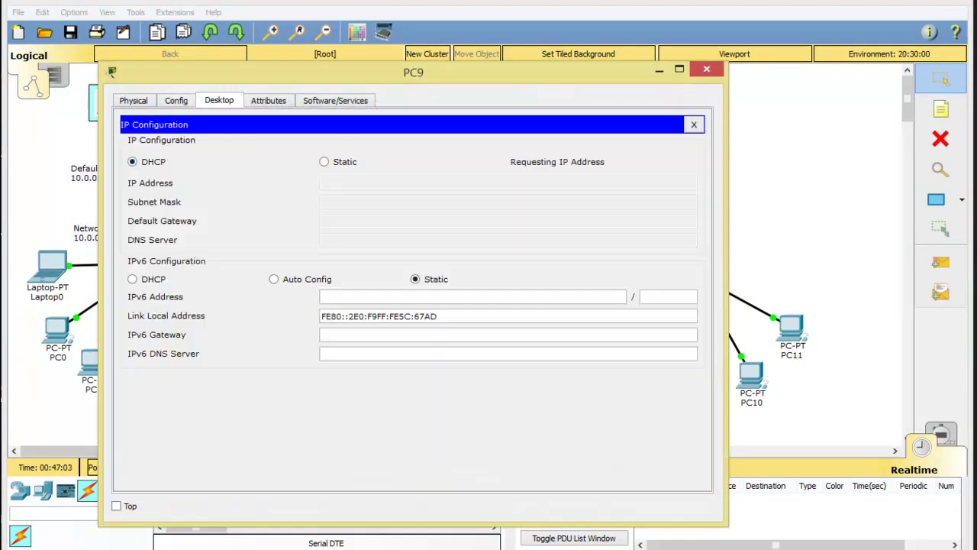
left_click(708, 69)
- Check the IP configuration that Laptop2 received through DHCP, and close its window
left_click(661, 397)
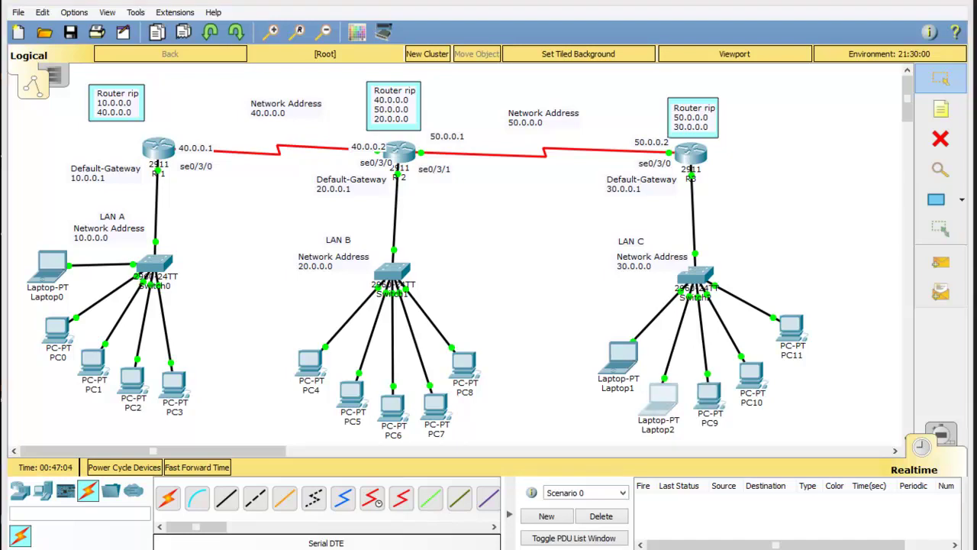
left_click(183, 153)
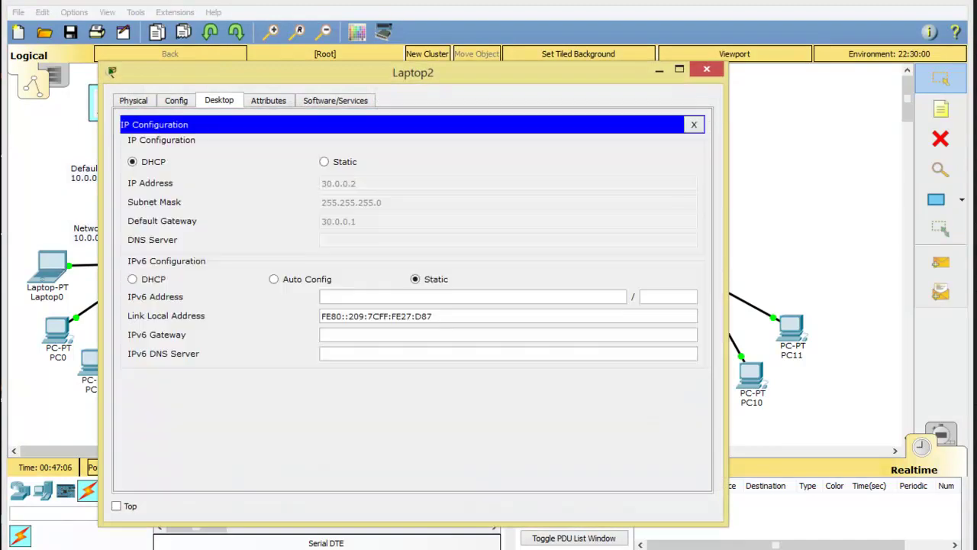
left_click(707, 69)
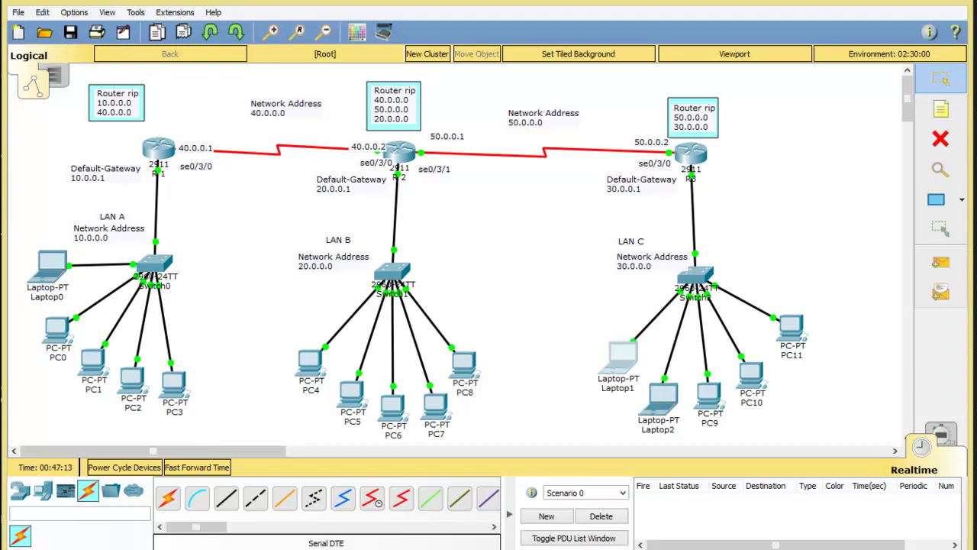
- Switch Laptop1's IPv4 configuration to DHCP to request an address, and close its window
left_click(623, 353)
left_click(219, 100)
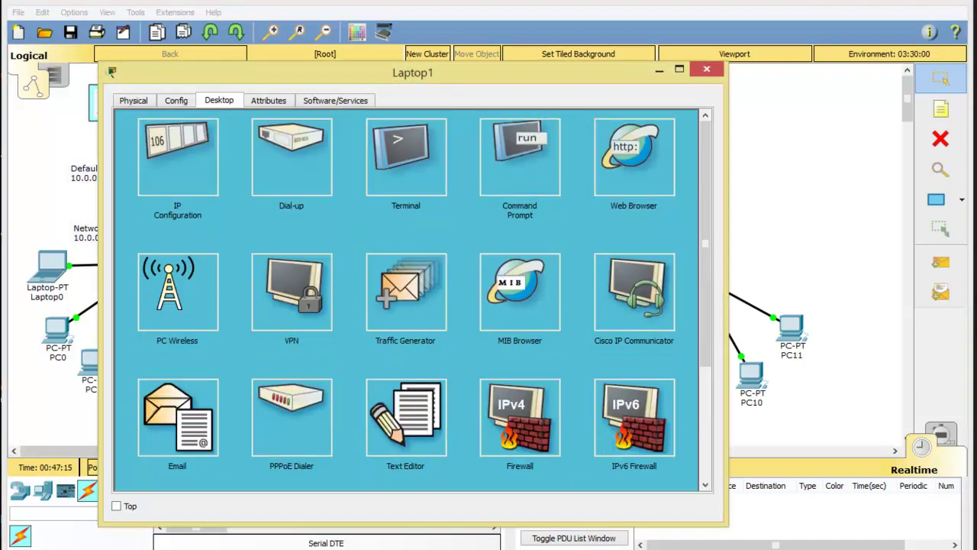
left_click(175, 149)
left_click(133, 161)
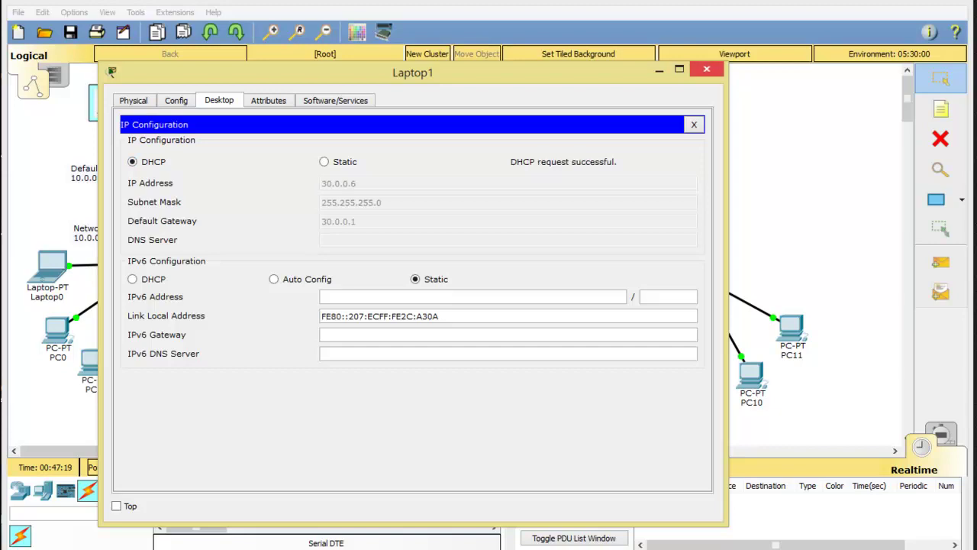
left_click(706, 69)
- Send a simple PDU from PC11 to Laptop1 to test connectivity within LAN C
left_click(941, 262)
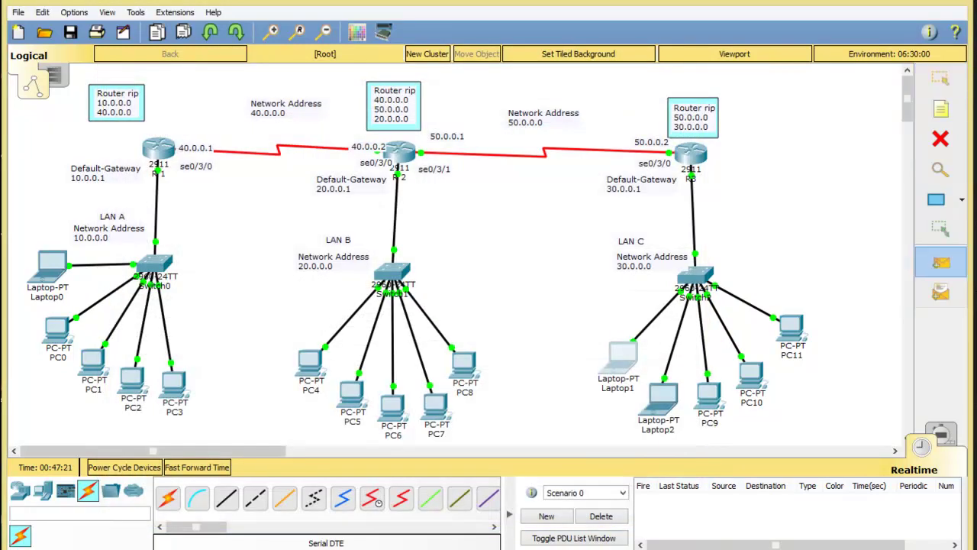
left_click(794, 328)
left_click(622, 355)
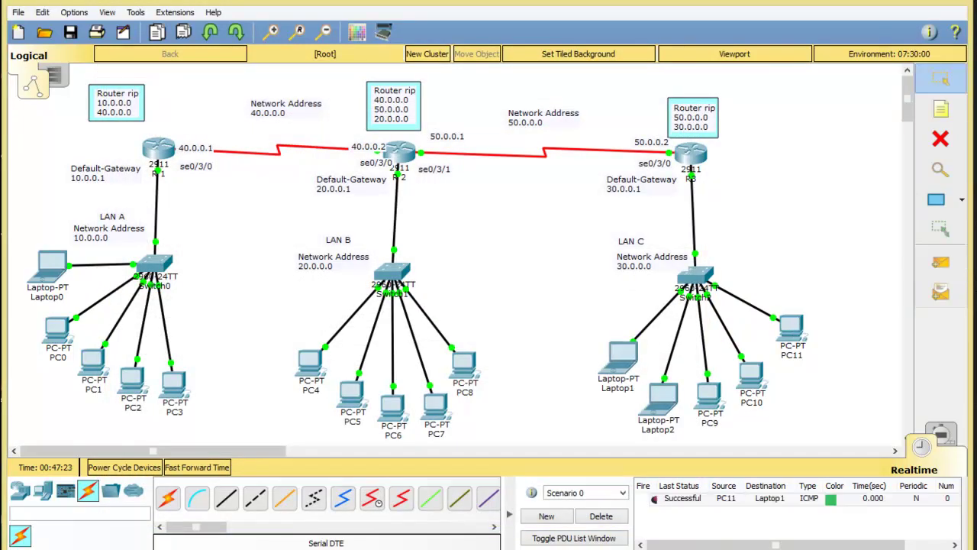
- Send simple PDUs from PC11 to router R3 and from PC11 to router R2 to test connectivity
left_click(941, 262)
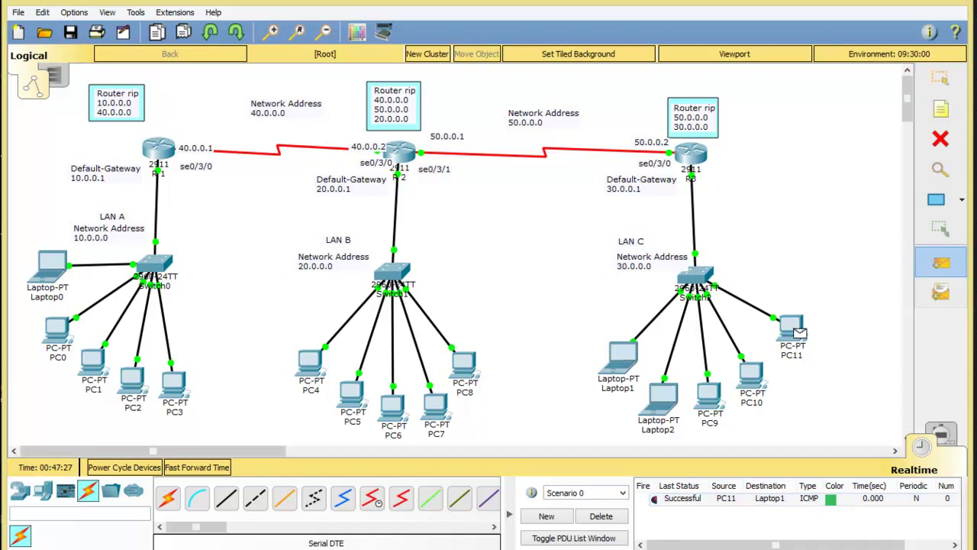
left_click(794, 329)
left_click(691, 153)
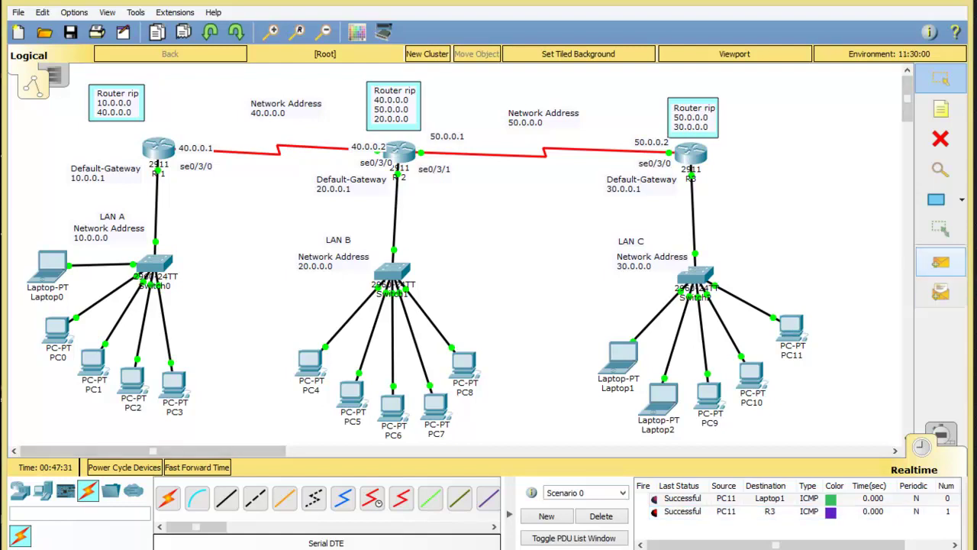
left_click(941, 262)
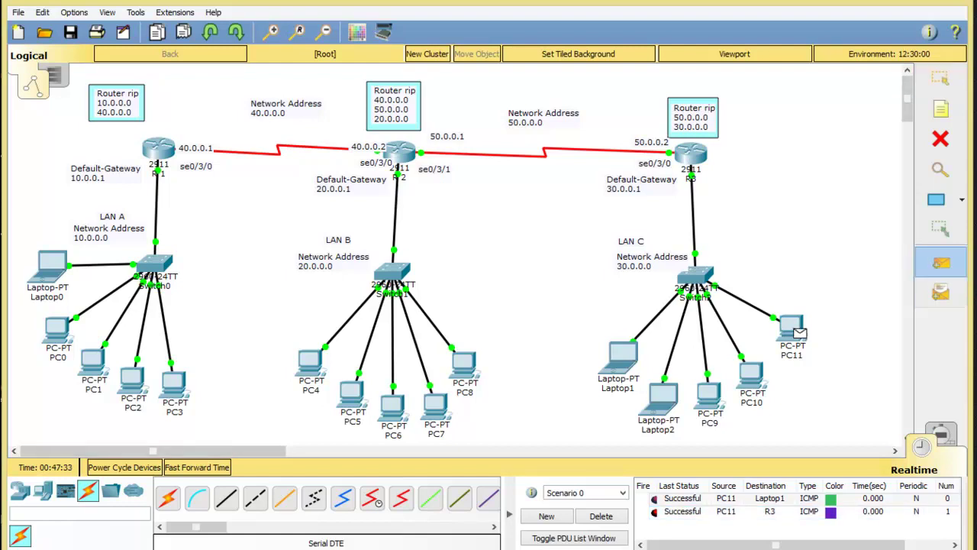
left_click(800, 333)
left_click(399, 151)
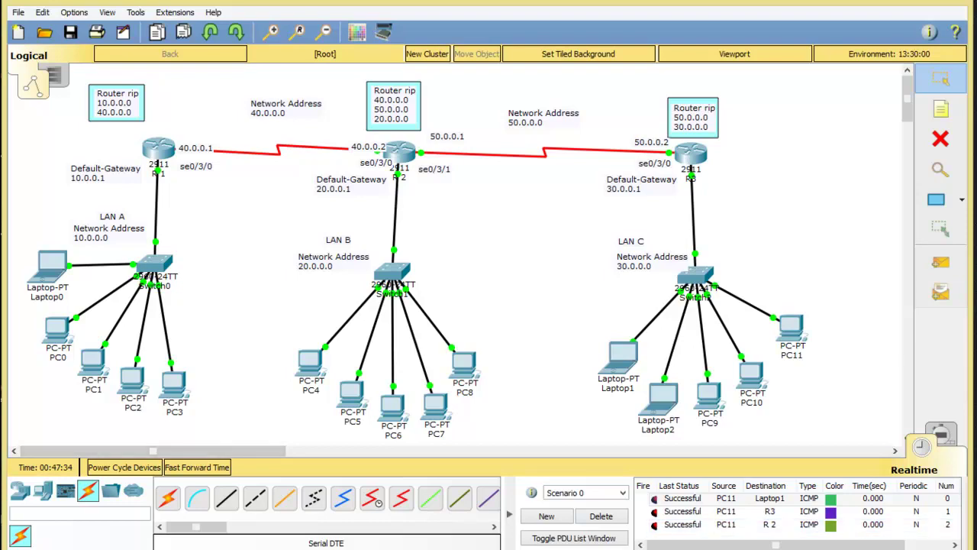
- Switch PC8's IPv4 configuration to DHCP to request an address, and close its window
left_click(463, 363)
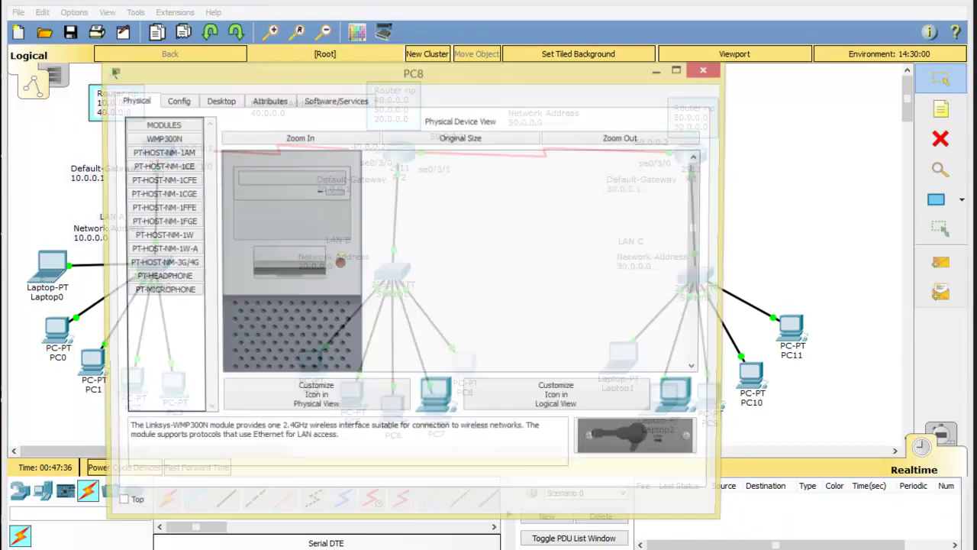
left_click(222, 101)
left_click(187, 146)
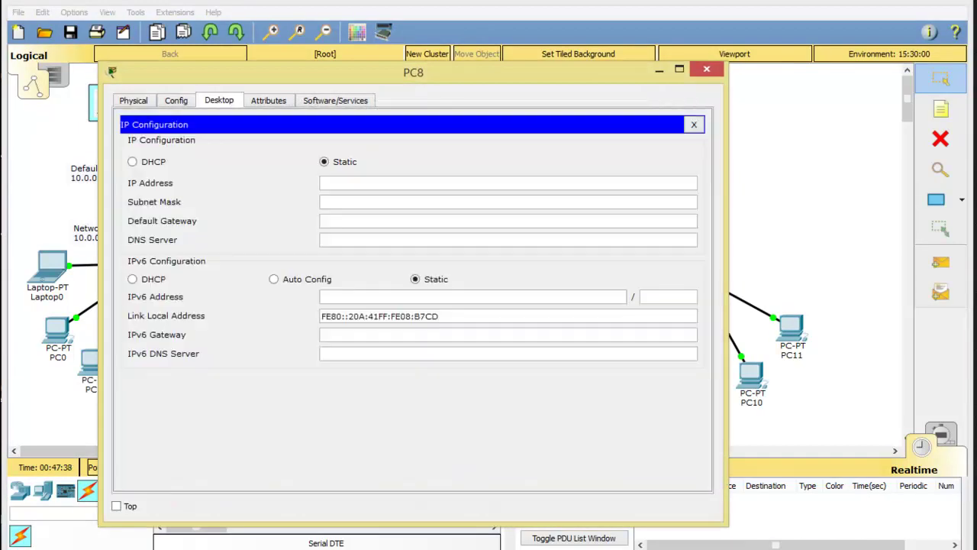
left_click(133, 162)
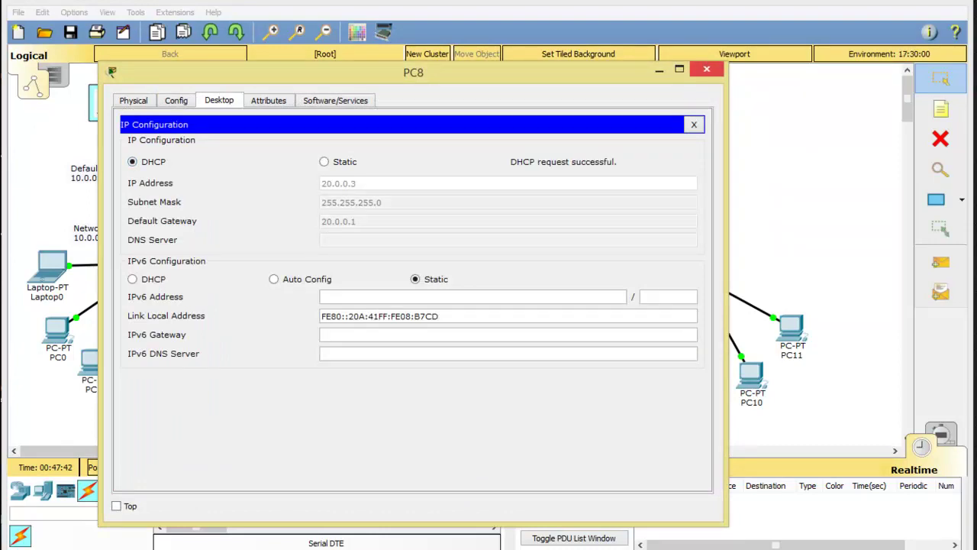
left_click(706, 69)
- Switch PC7's IPv4 configuration to DHCP to request an address, and close its window
left_click(436, 400)
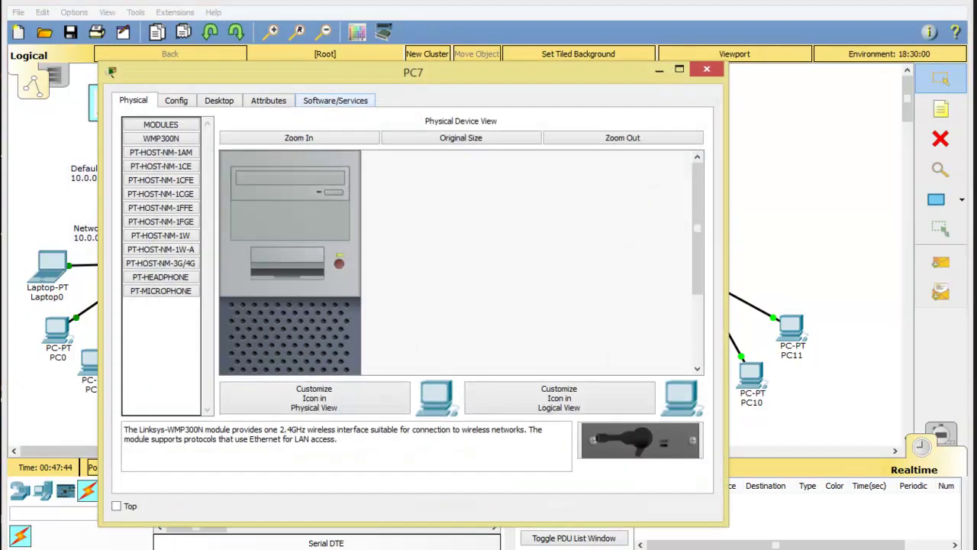
left_click(219, 100)
left_click(179, 149)
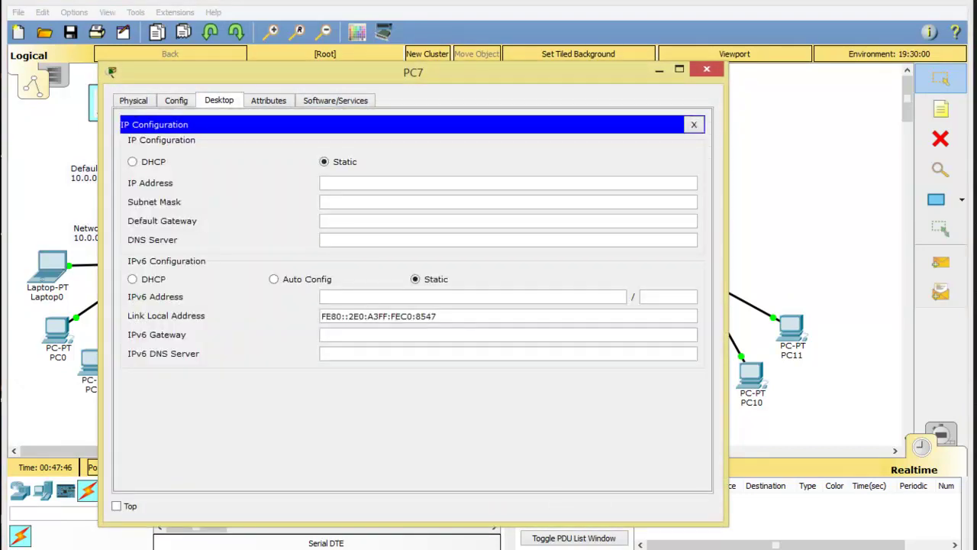
left_click(133, 161)
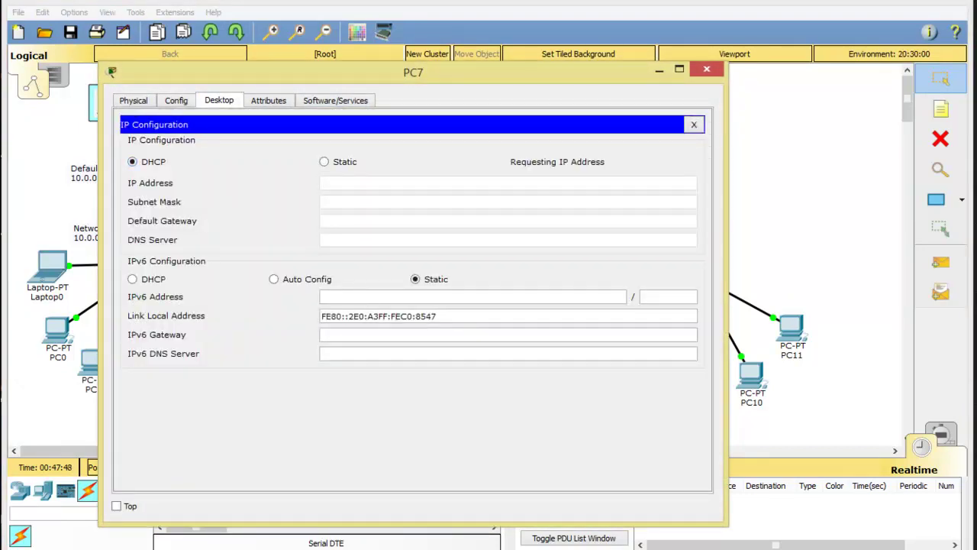
left_click(707, 69)
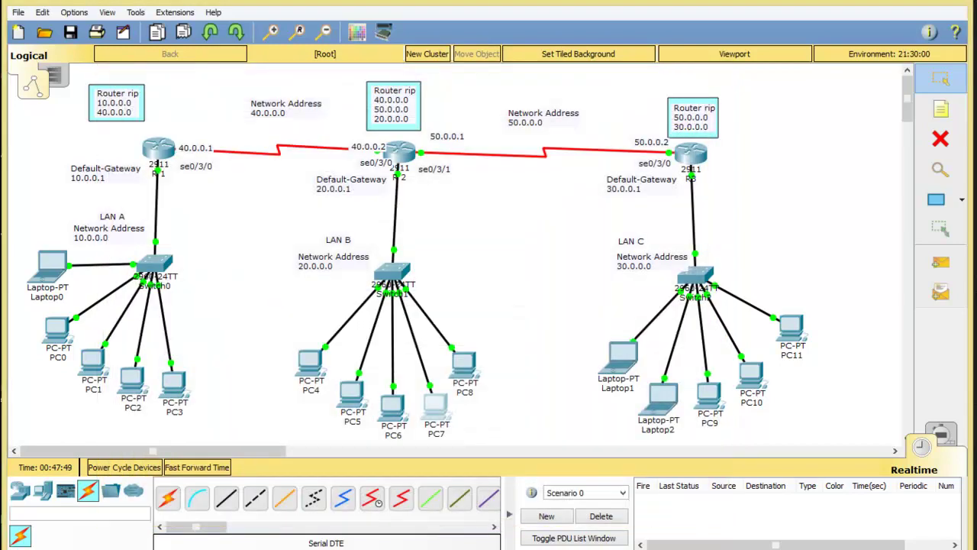
- Switch PC6's IPv4 configuration to DHCP to request an address, and close its window
left_click(392, 406)
left_click(219, 100)
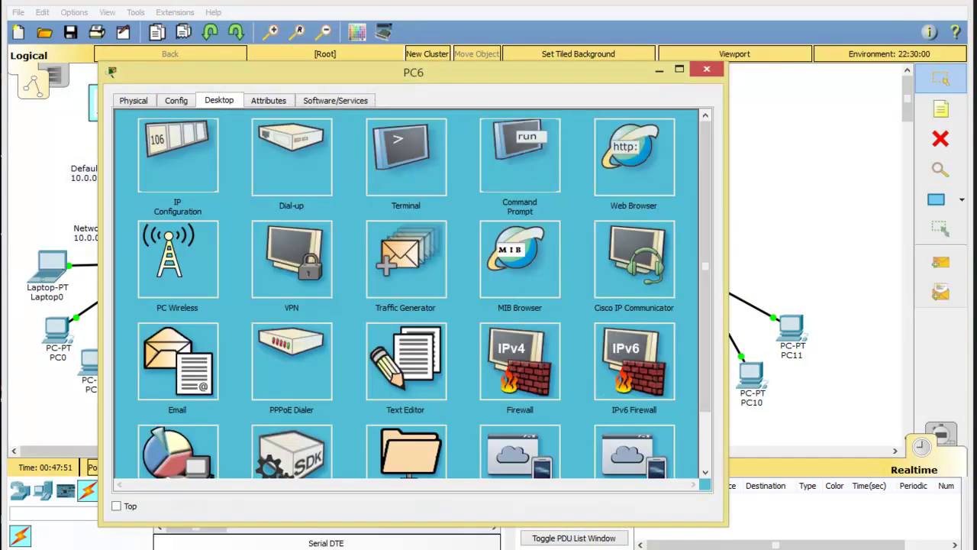
left_click(177, 157)
left_click(132, 161)
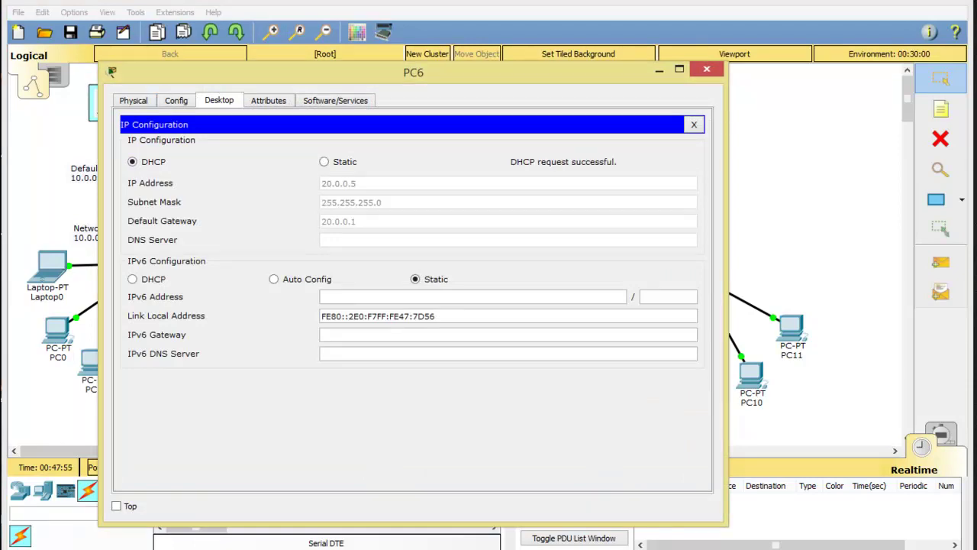
left_click(708, 69)
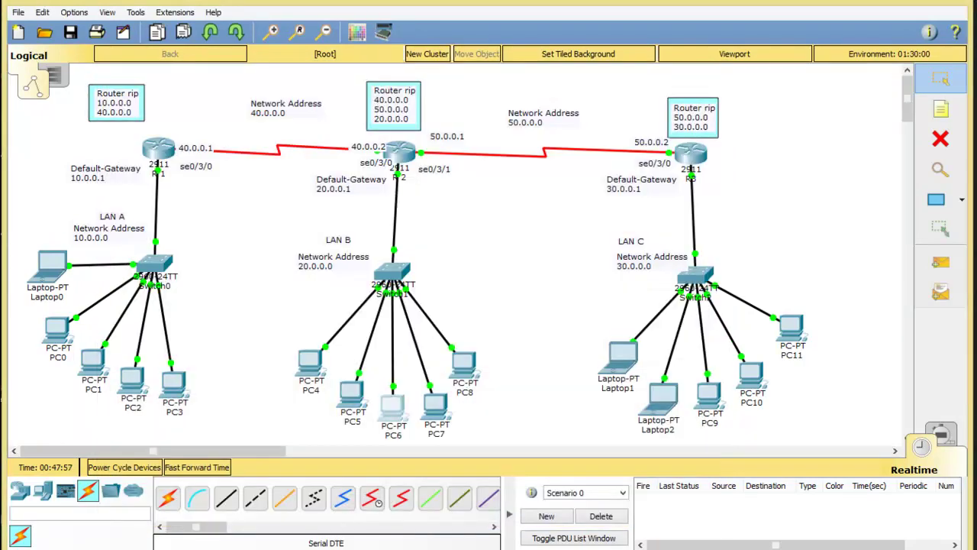
- Switch PC5's IPv4 configuration to DHCP to request an address, and close its window
left_click(352, 393)
left_click(219, 100)
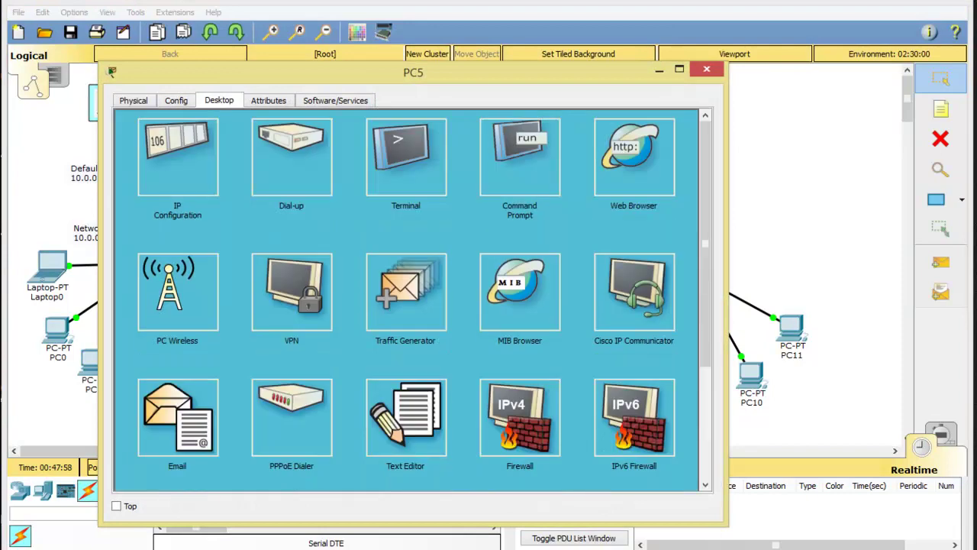
left_click(175, 148)
left_click(132, 161)
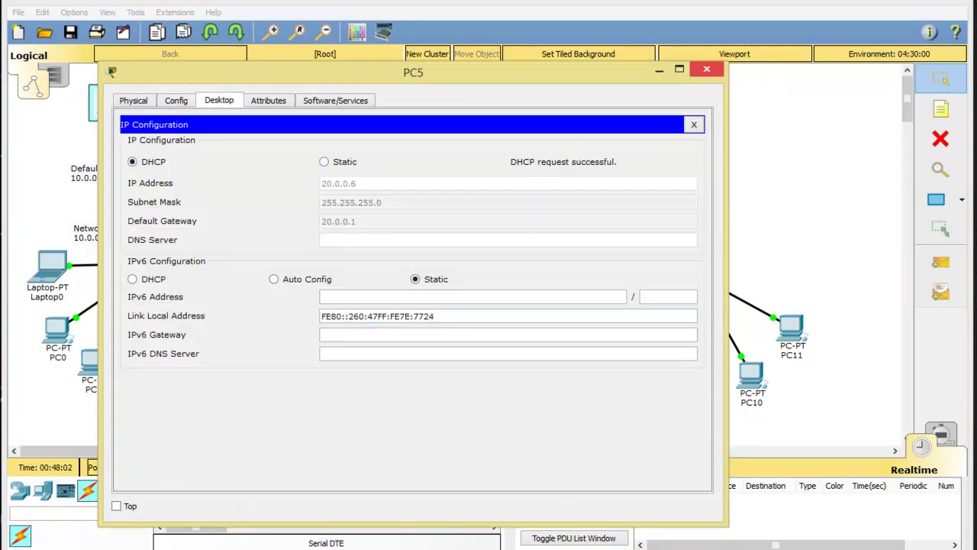
left_click(707, 70)
- Check the IP configuration that PC4 received through DHCP, and close its window
left_click(310, 361)
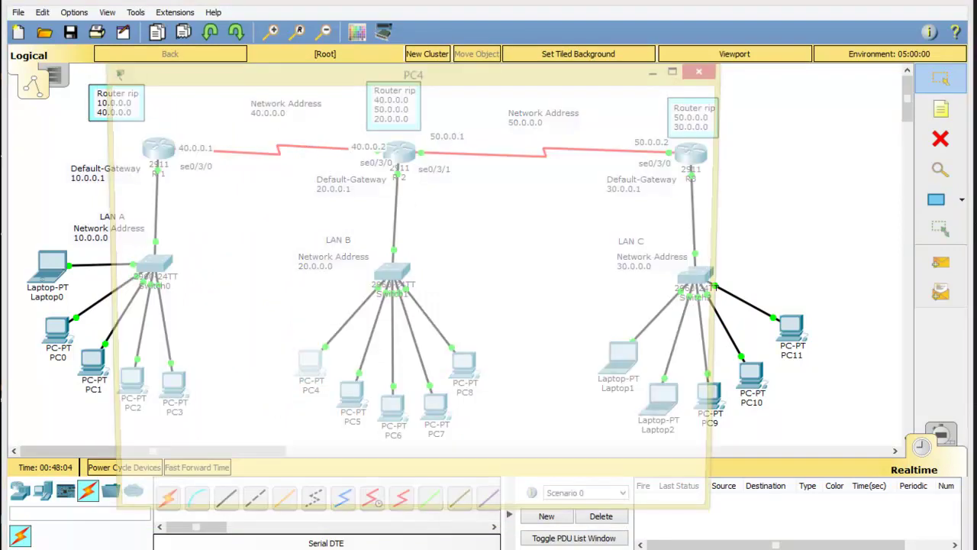
left_click(185, 152)
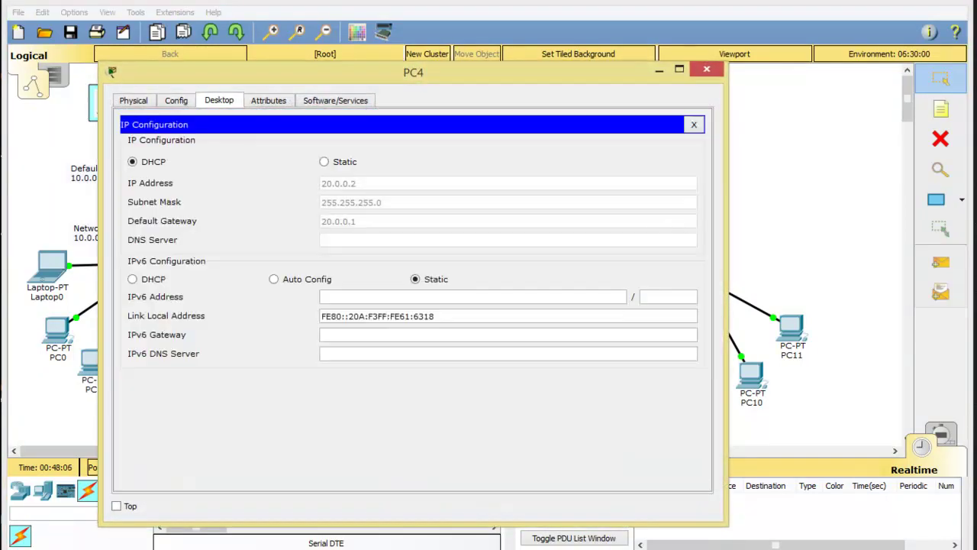
left_click(707, 70)
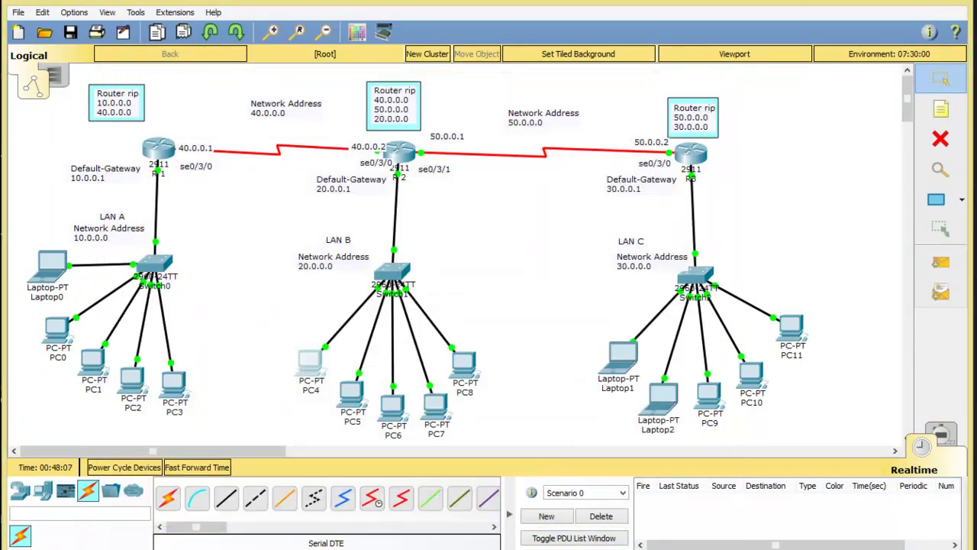
- Switch PC3's IPv4 configuration to DHCP to request an address
left_click(174, 382)
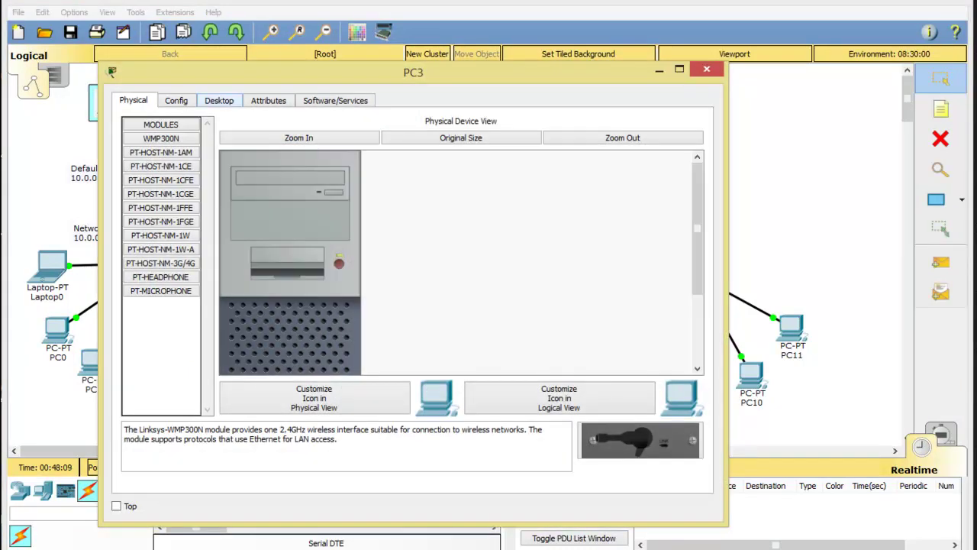
left_click(218, 100)
left_click(186, 153)
left_click(133, 162)
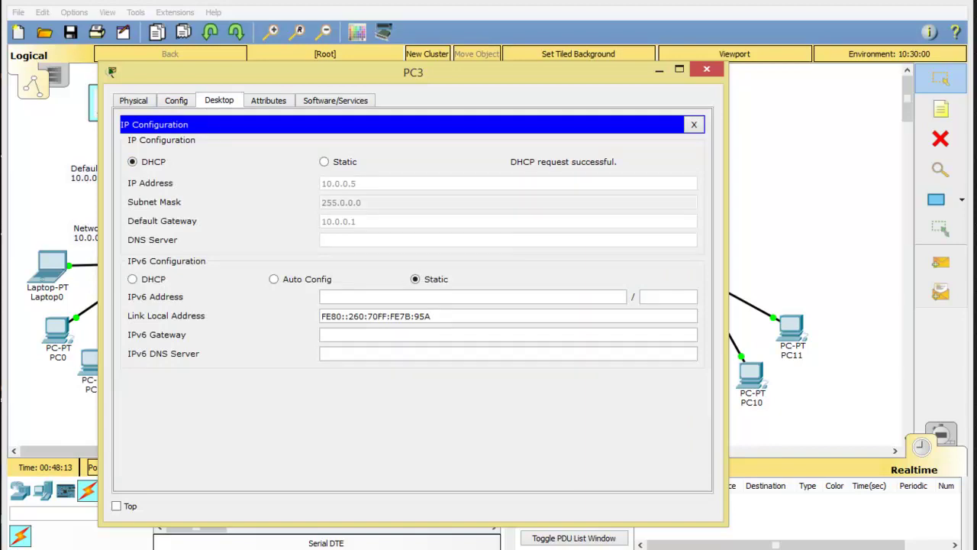
- Close PC3's window, and check the IP configurations that PC2 and PC1 received through DHCP
left_click(707, 70)
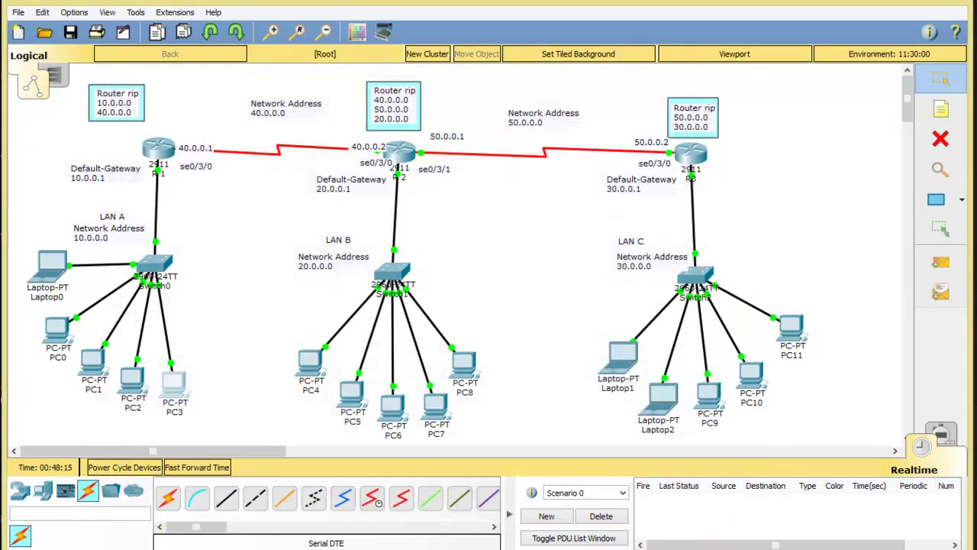
left_click(131, 378)
left_click(187, 157)
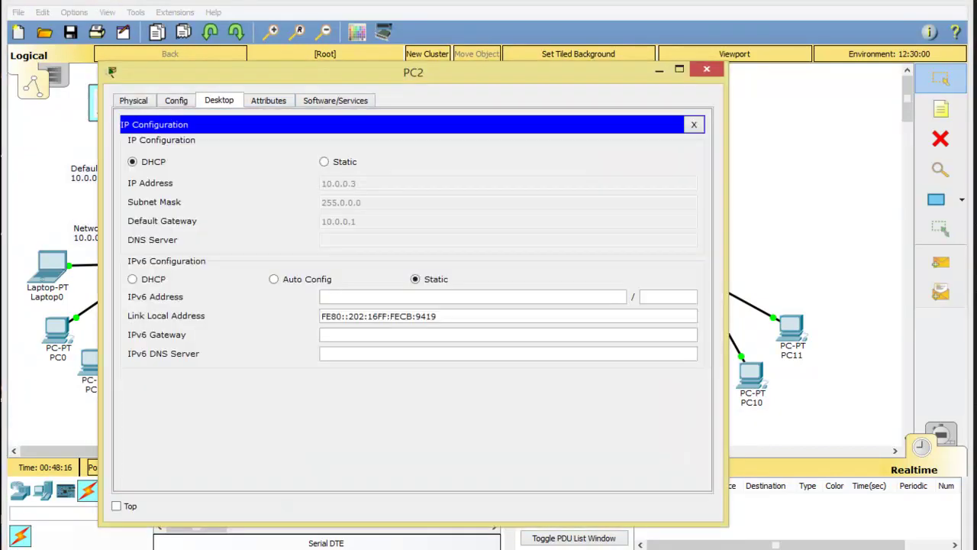
left_click(707, 70)
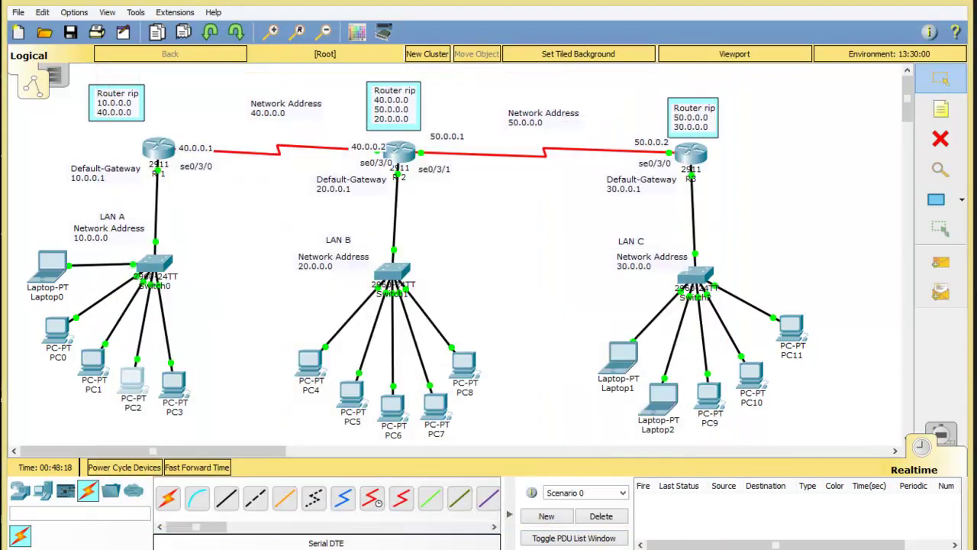
left_click(92, 359)
left_click(186, 152)
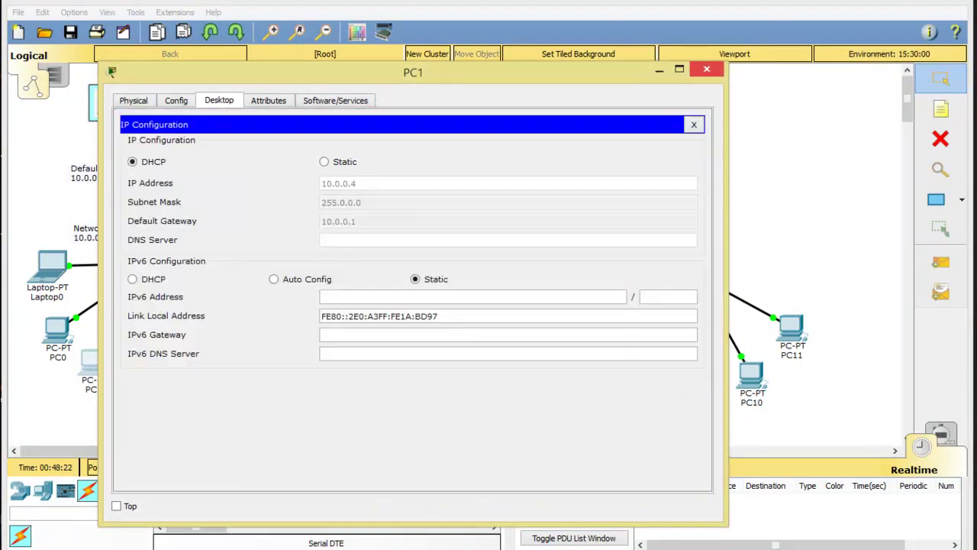
left_click(707, 70)
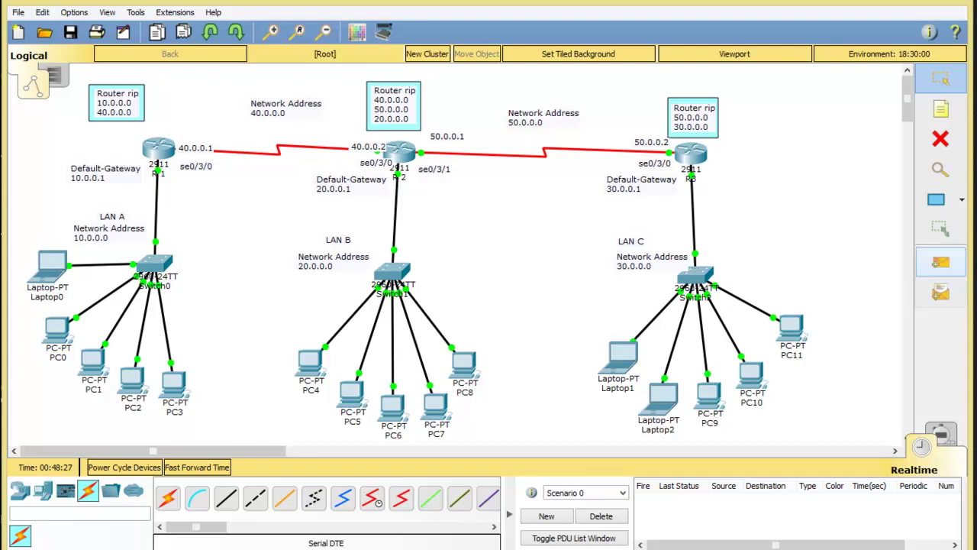
- Test connectivity by sending a simple PDU from PC10 to PC0 twice, and delete the scenario's PDU entries
key("p")
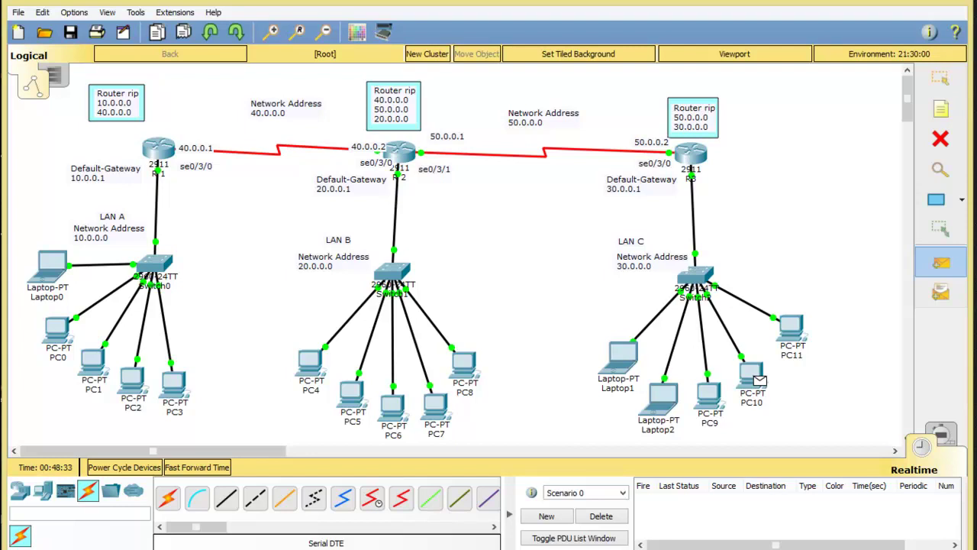
left_click(758, 379)
left_click(56, 328)
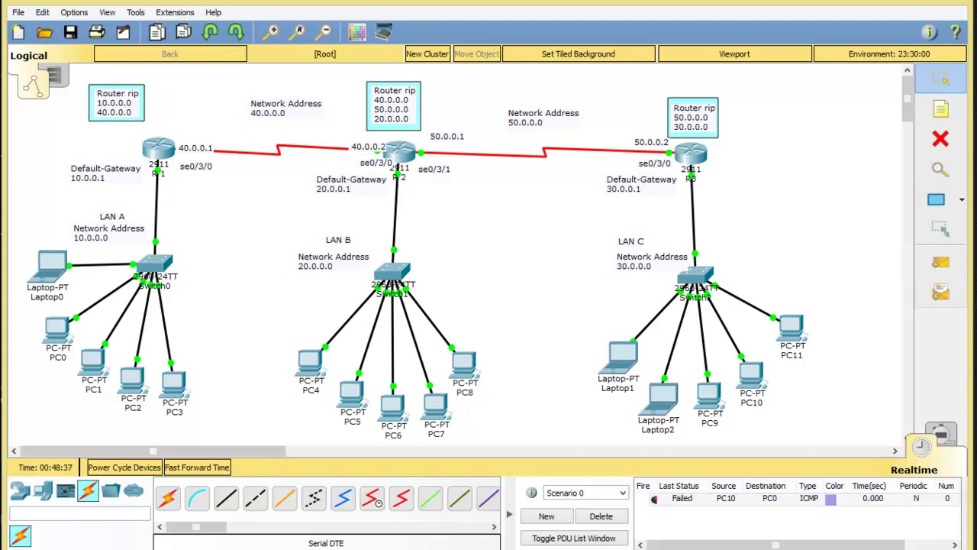
left_click(941, 262)
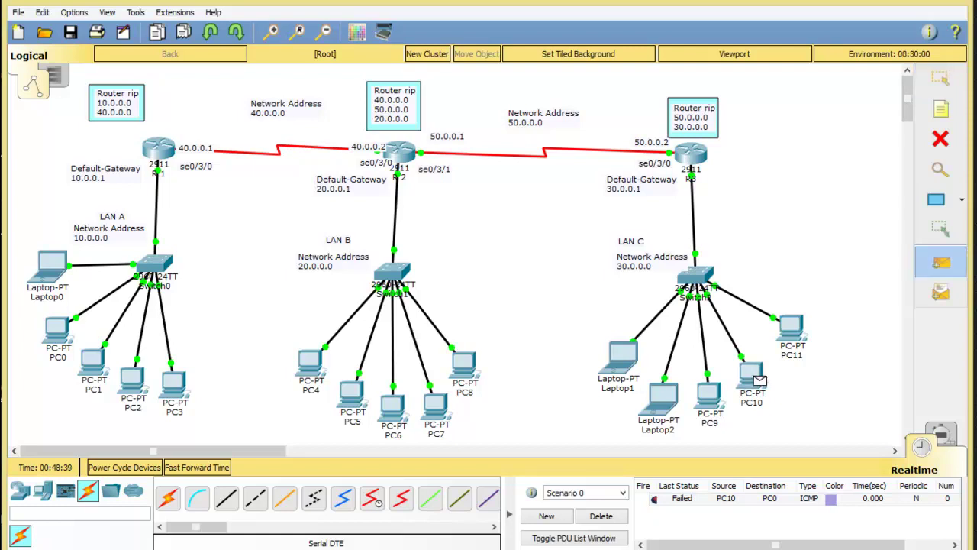
left_click(57, 328)
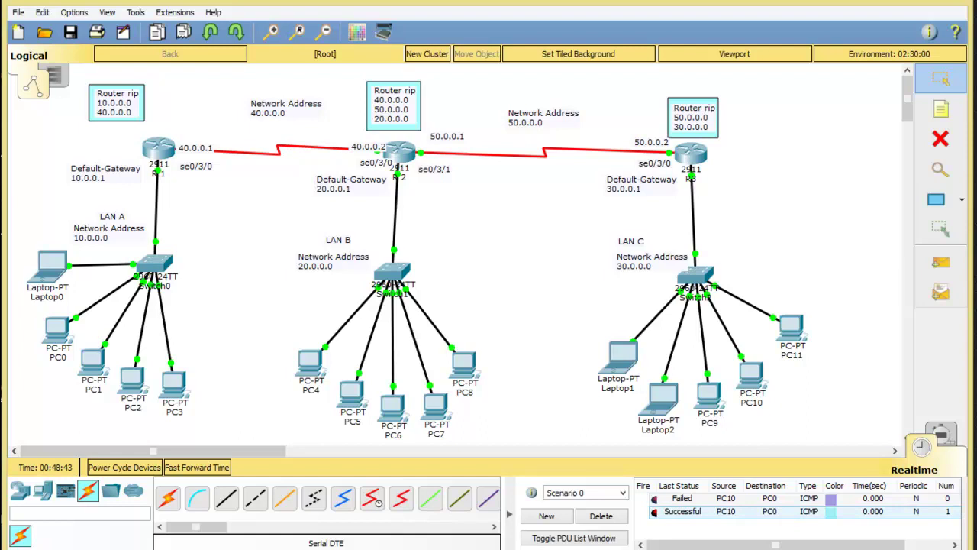
left_click(601, 517)
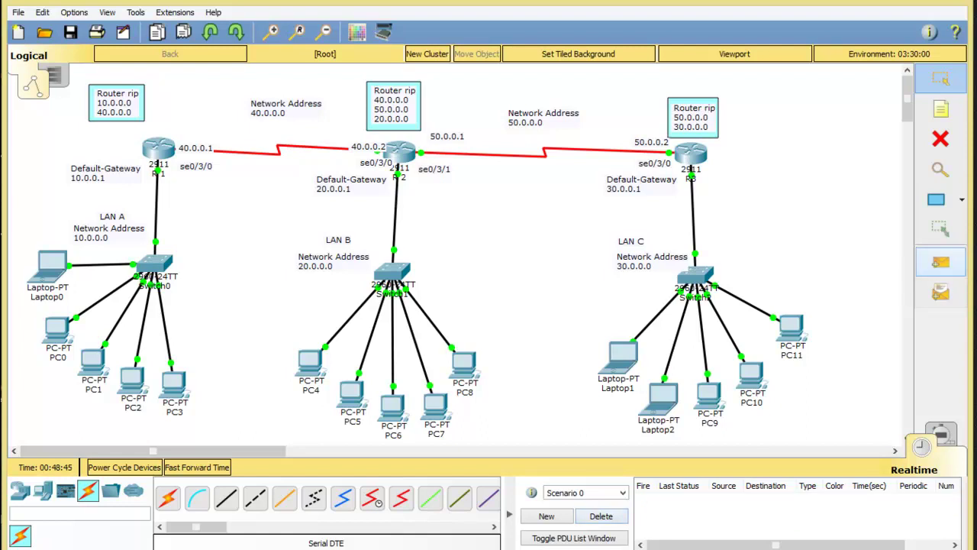
- Send a simple PDU from PC11, trying Laptop0 as the destination first and using PC0 instead
left_click(941, 262)
left_click(792, 329)
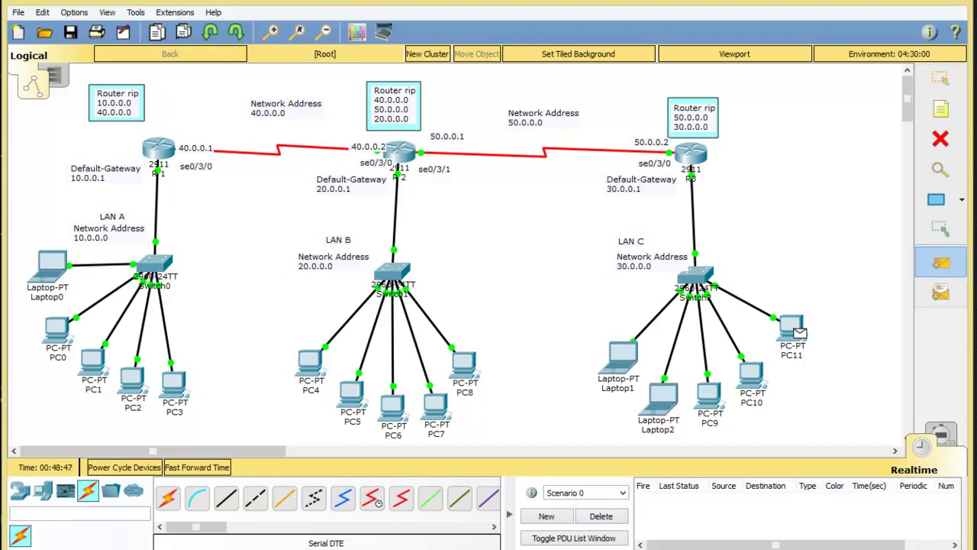
left_click(52, 265)
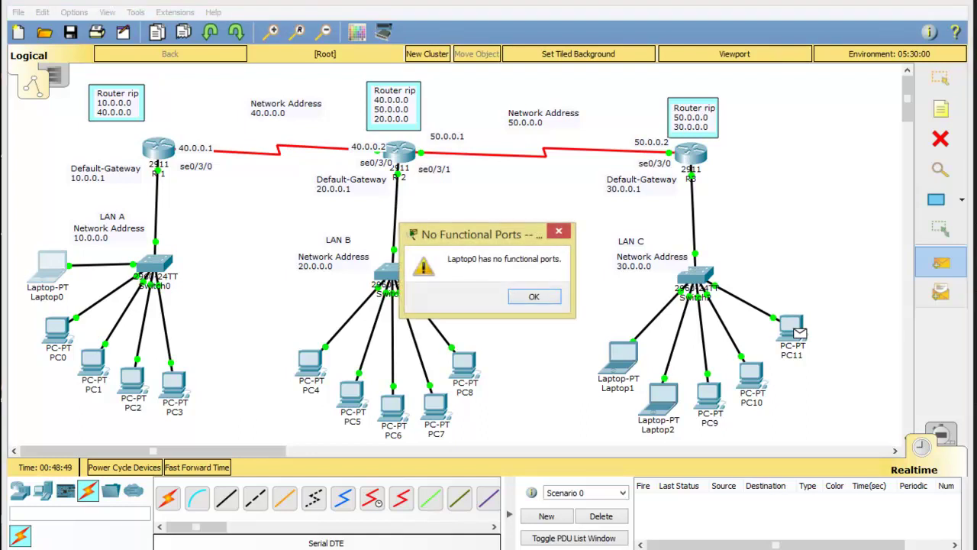
left_click(543, 295)
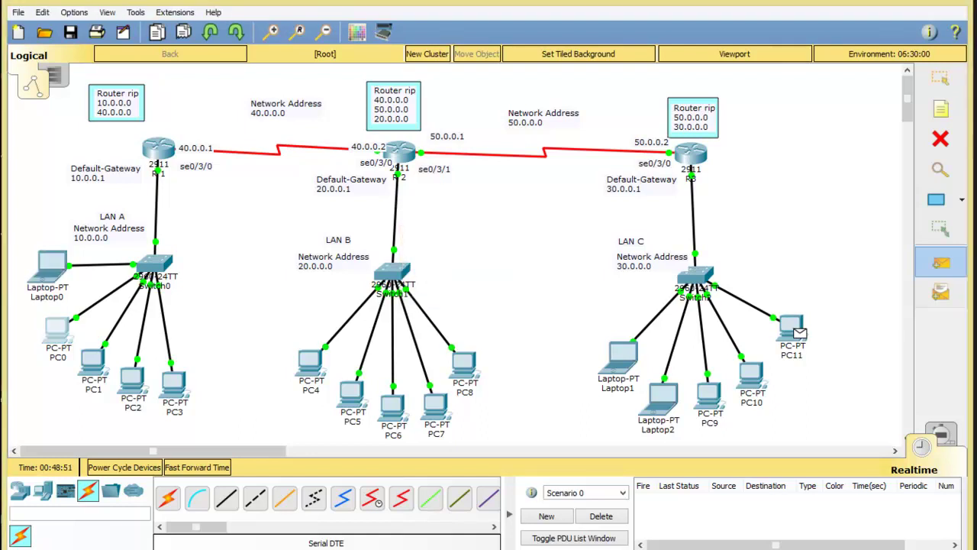
left_click(57, 329)
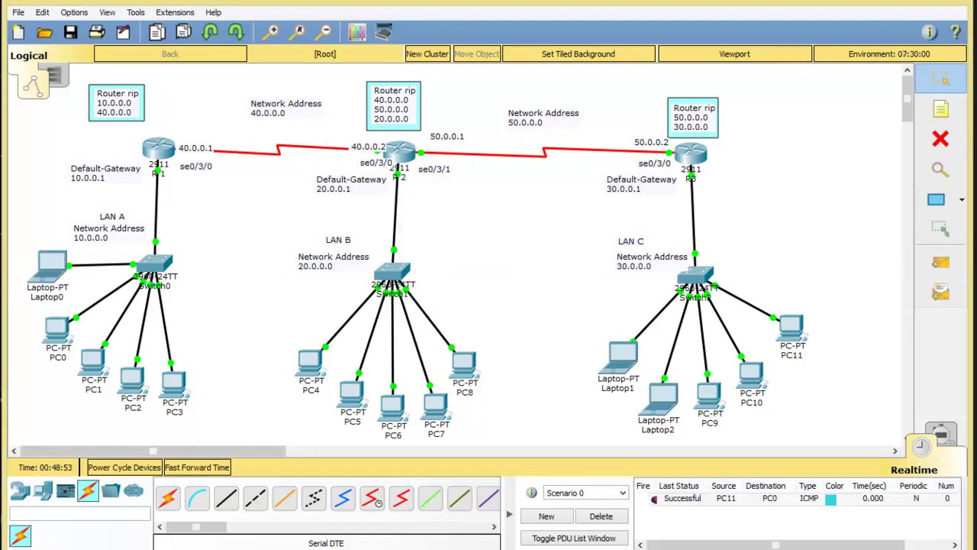
- Switch Laptop0's IPv4 configuration to DHCP to request an address, and close its window
left_click(52, 265)
left_click(219, 100)
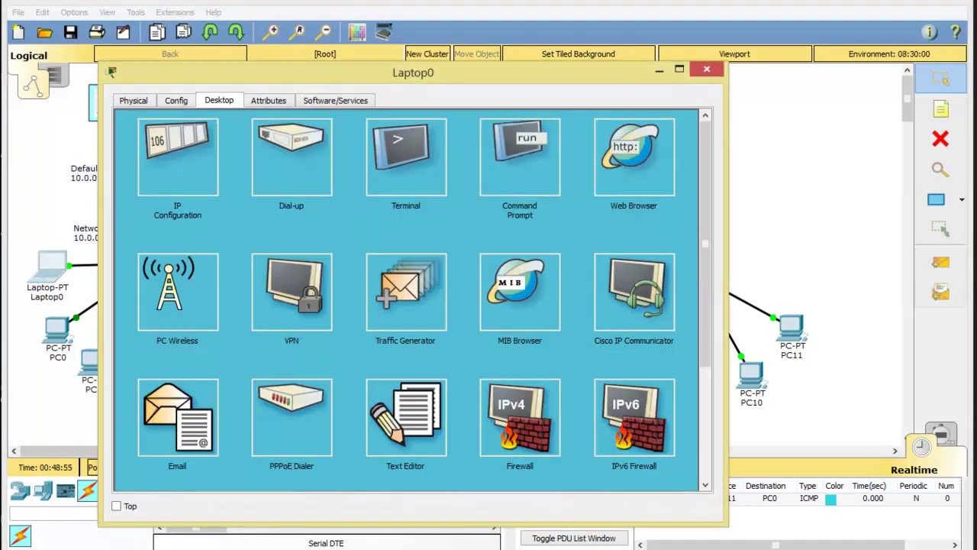
left_click(186, 153)
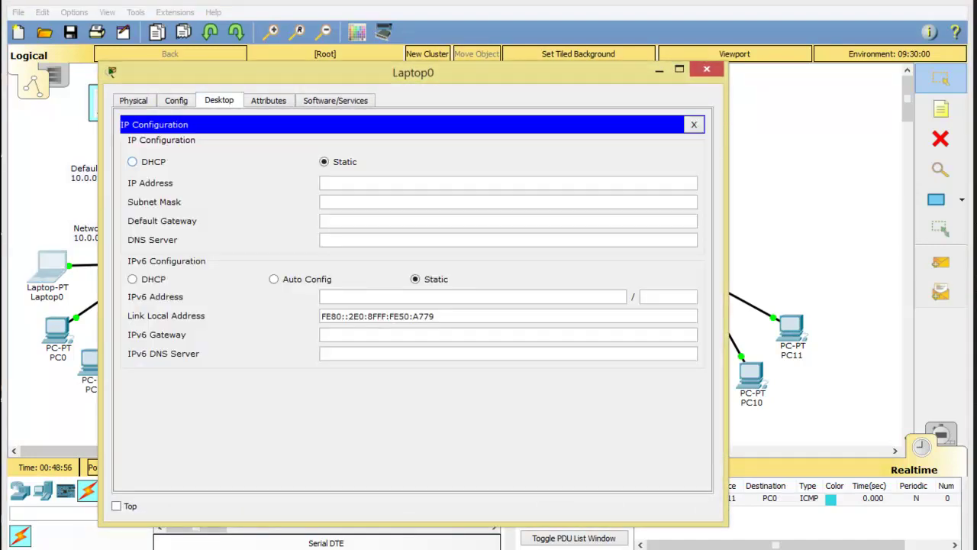
left_click(132, 161)
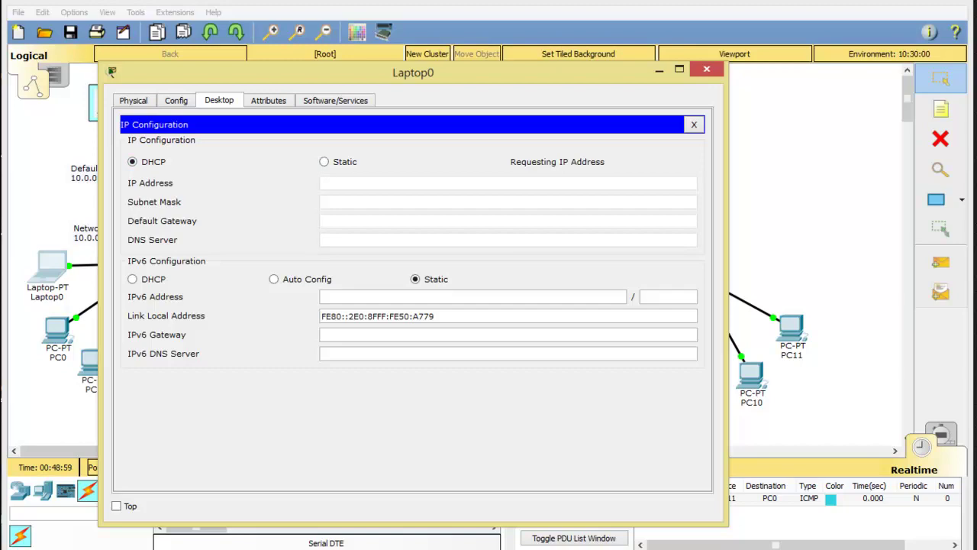
left_click(707, 69)
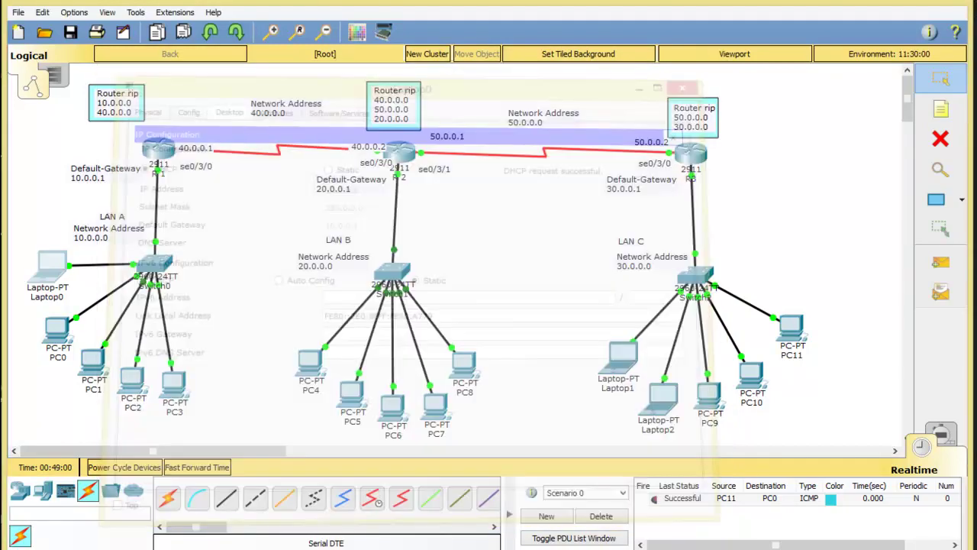
- Test connectivity by sending a simple PDU from Laptop1 to Laptop0 twice, and delete the scenario's PDU entries
left_click(940, 262)
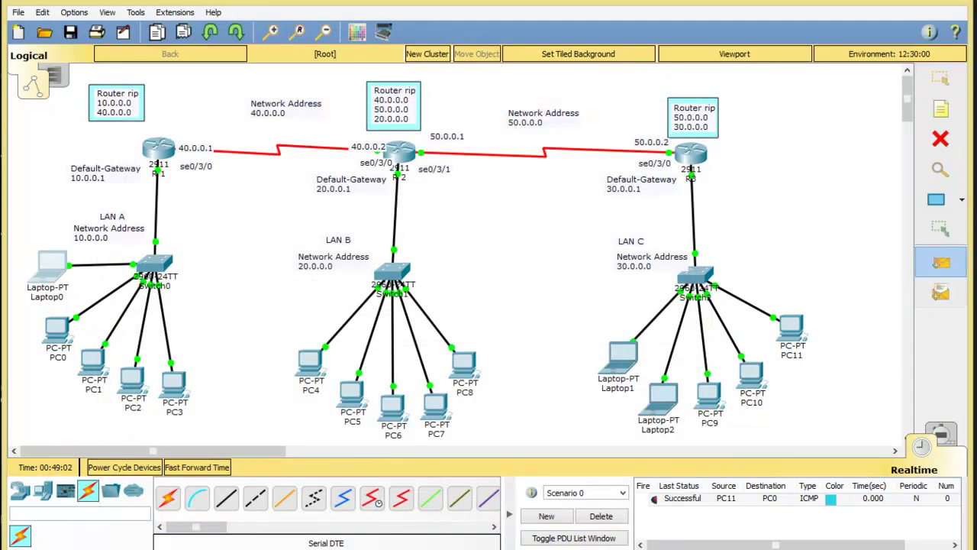
left_click(623, 356)
left_click(50, 267)
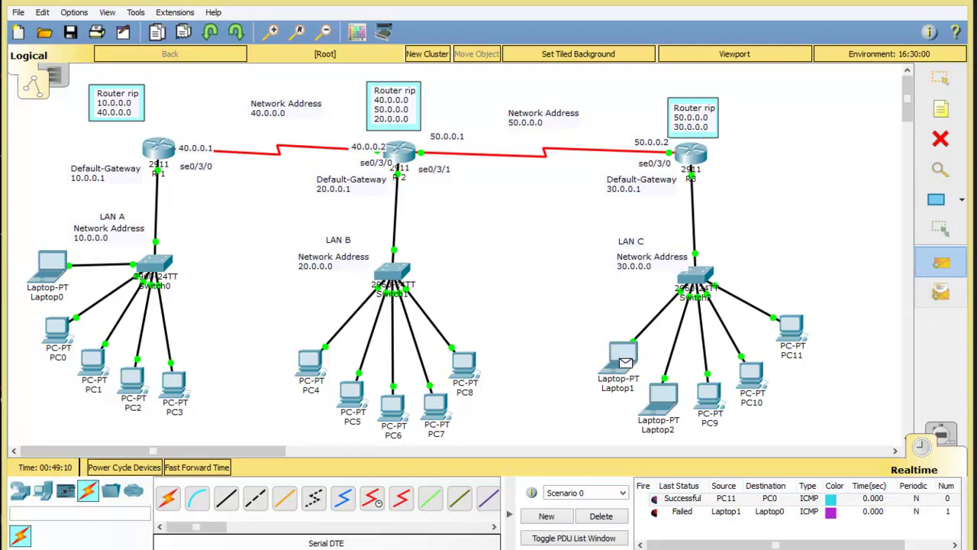
left_click(50, 266)
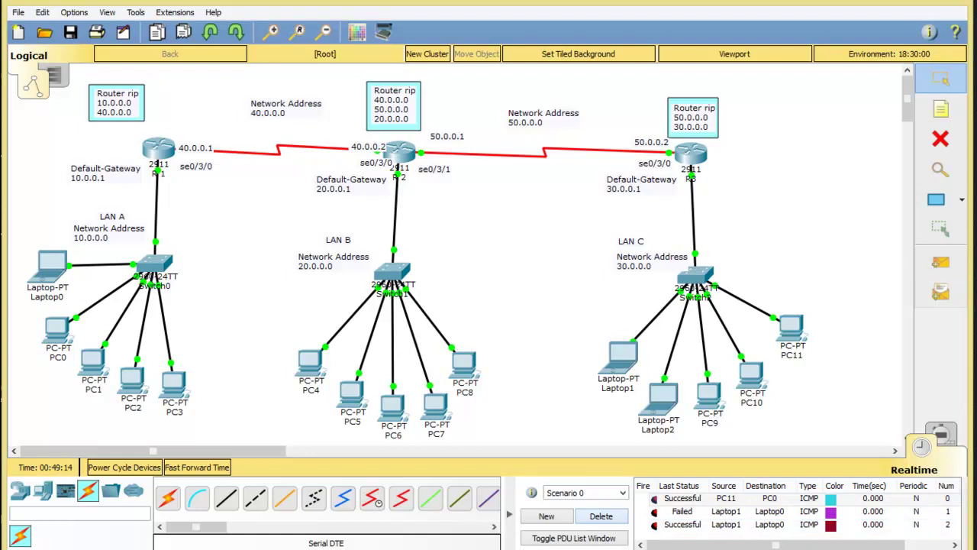
left_click(601, 516)
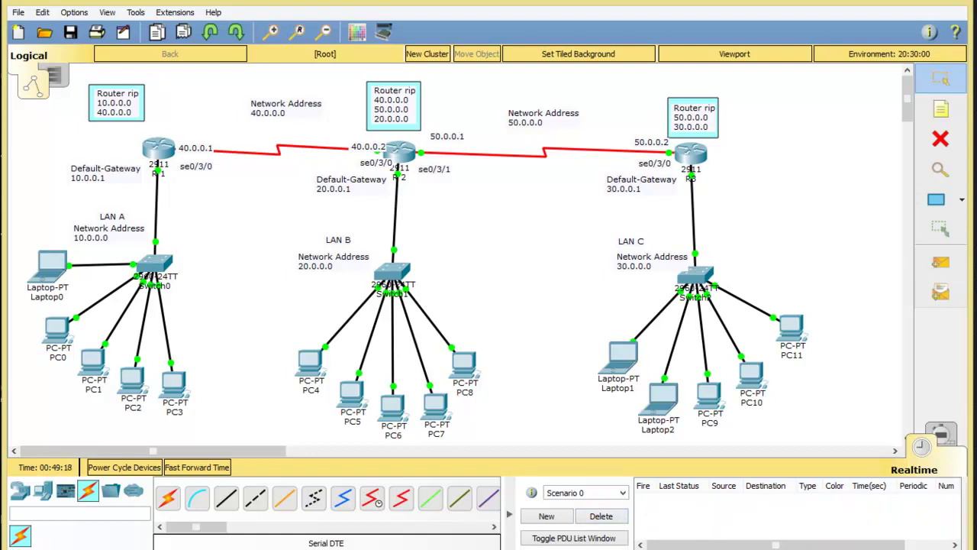
key("alt+Tab")
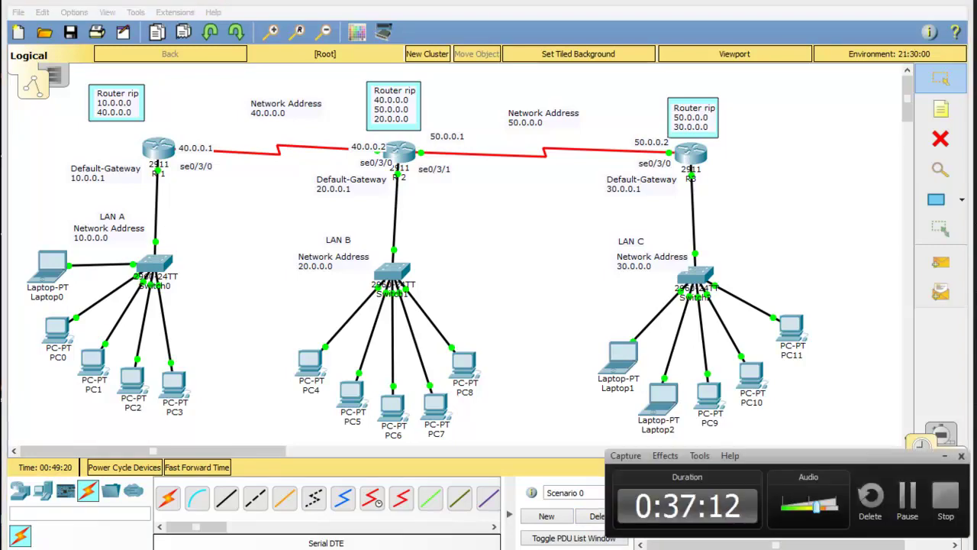
left_click_drag(833, 456, 630, 450)
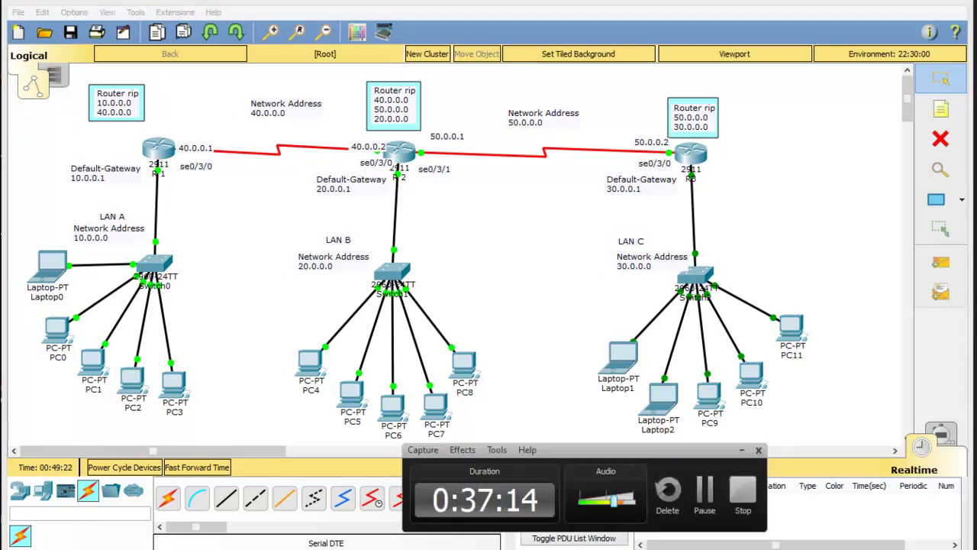